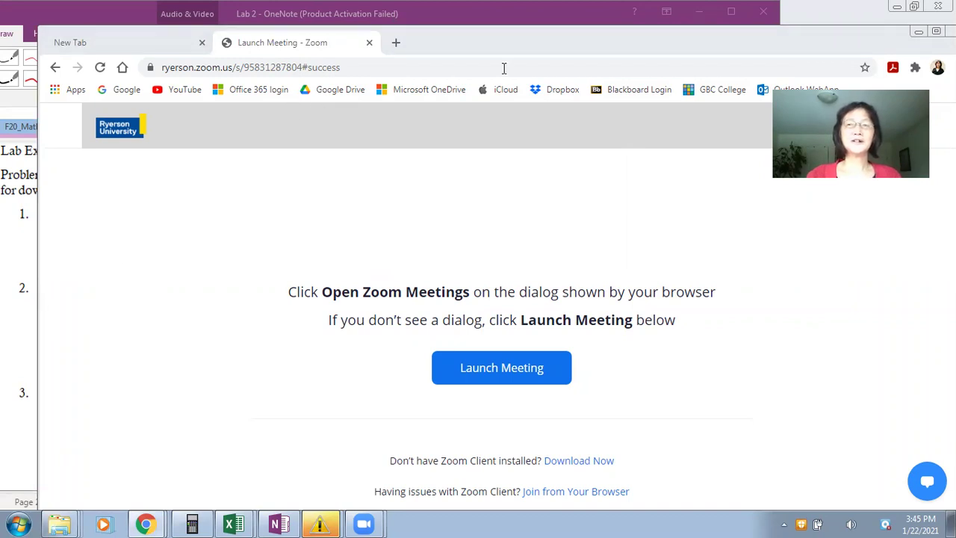
- Bring the OneNote Lab 2 page forward and place the Lab 2 - BasicFunctions_Data_Fu.xlsx workbook in Excel beside it
click(589, 15)
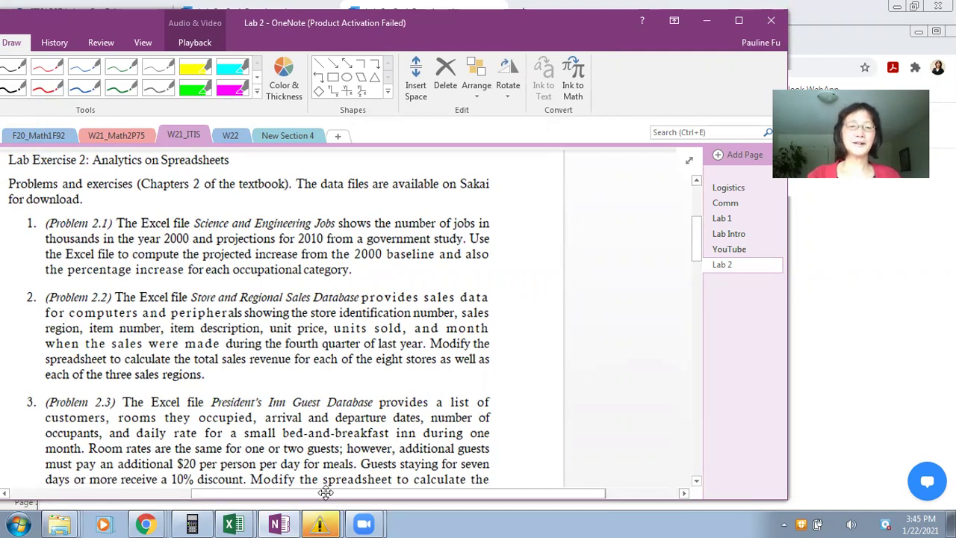
mouse_move(235, 525)
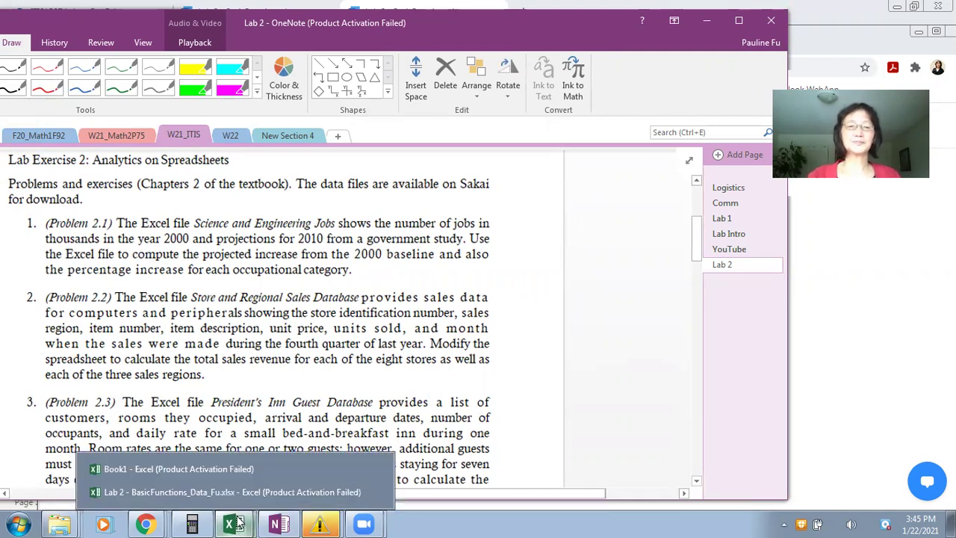
click(254, 492)
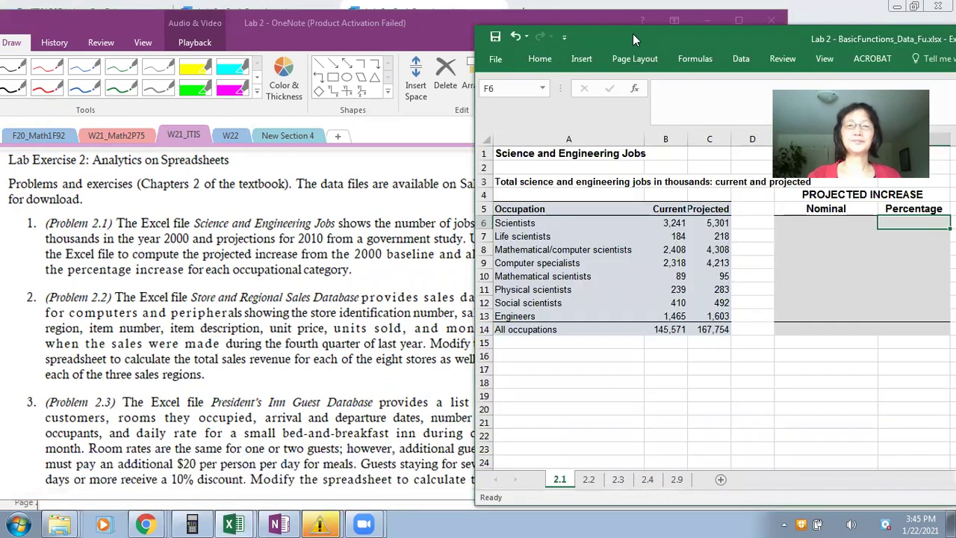
drag(632, 34, 677, 39)
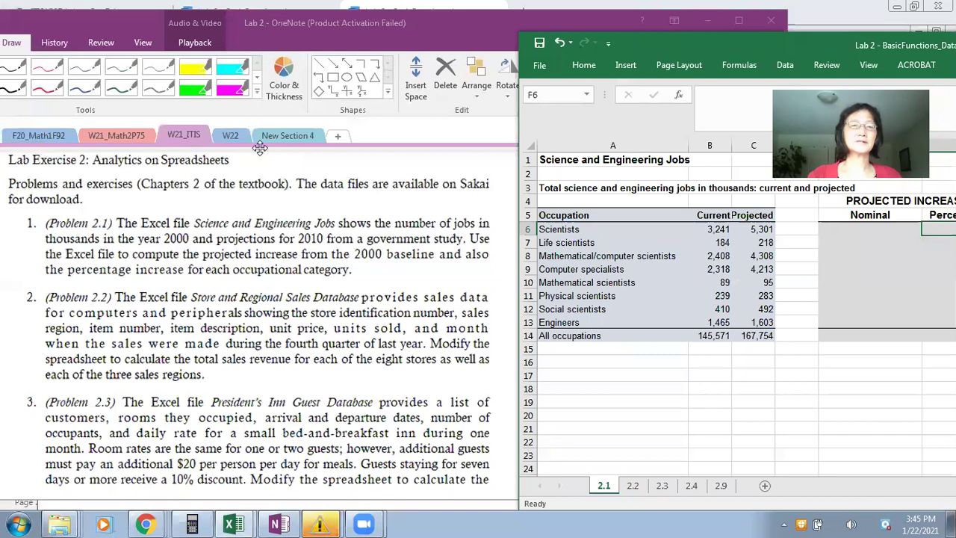
- Switch to OneNote, shift its window so the Lab 2 page shows fully, and select the red drawing pen
click(93, 46)
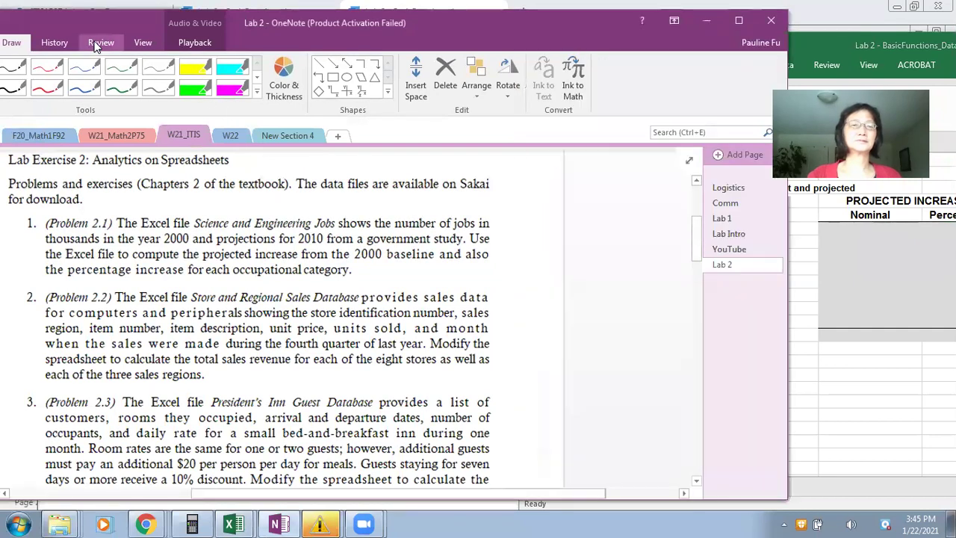
click(95, 45)
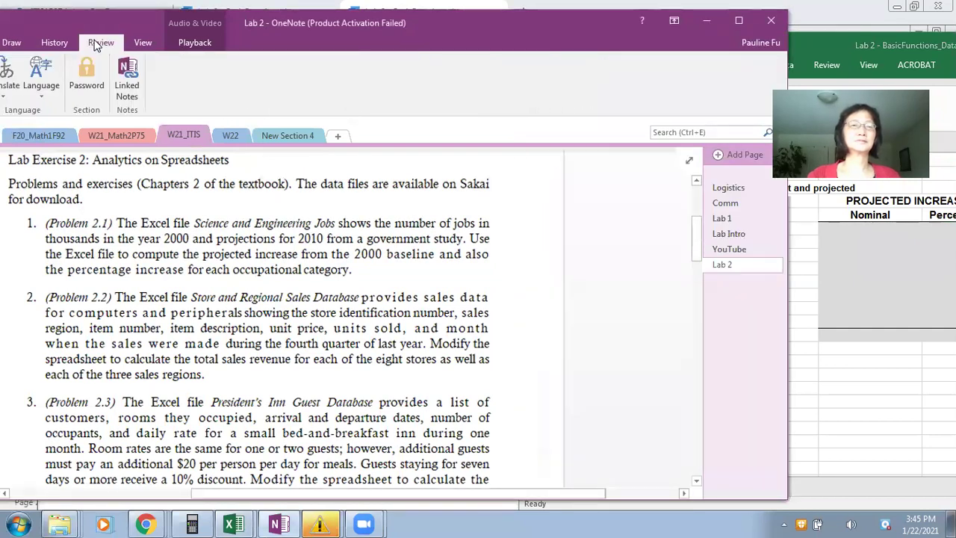
click(11, 45)
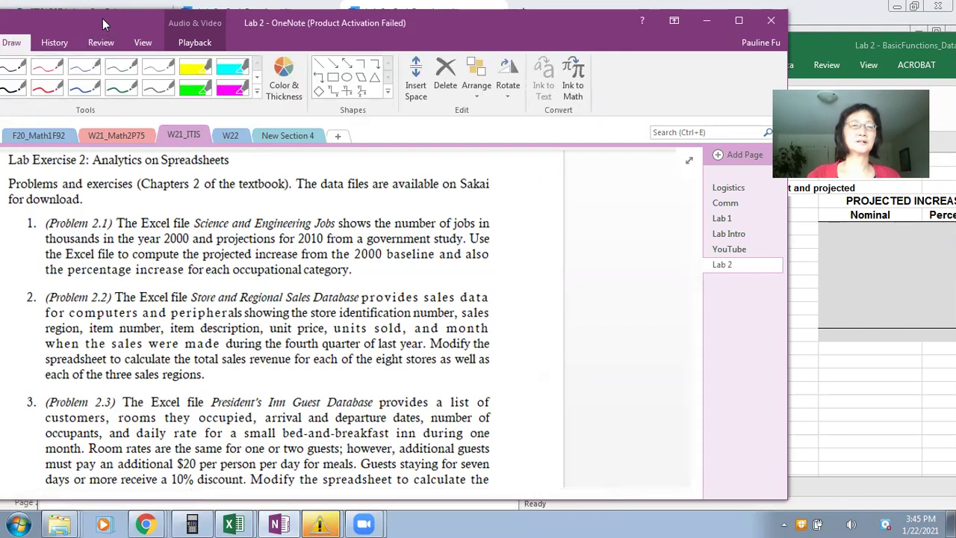
drag(103, 24, 120, 18)
click(64, 81)
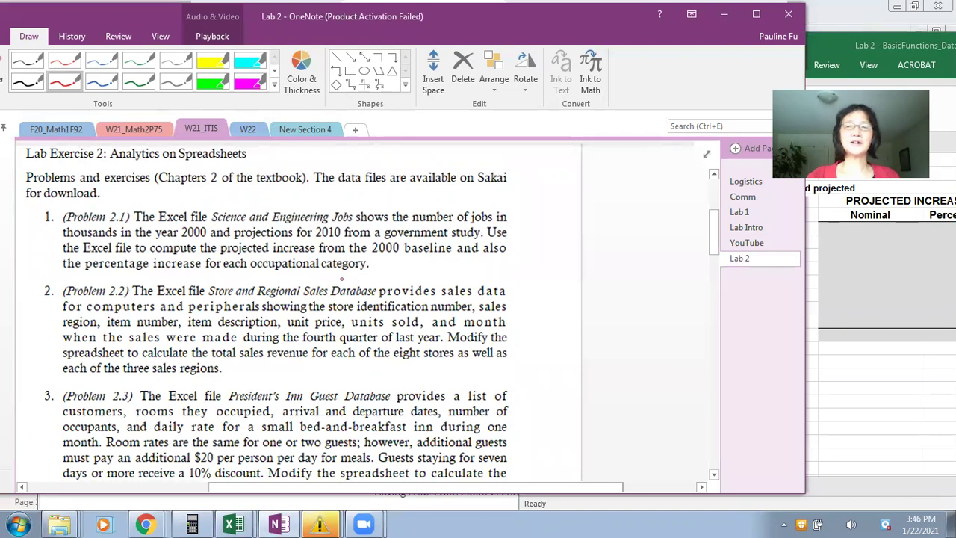
- Return to the Lab 2 Excel workbook and arrange it beside OneNote so the instructions and the projected increase columns are both readable
click(234, 525)
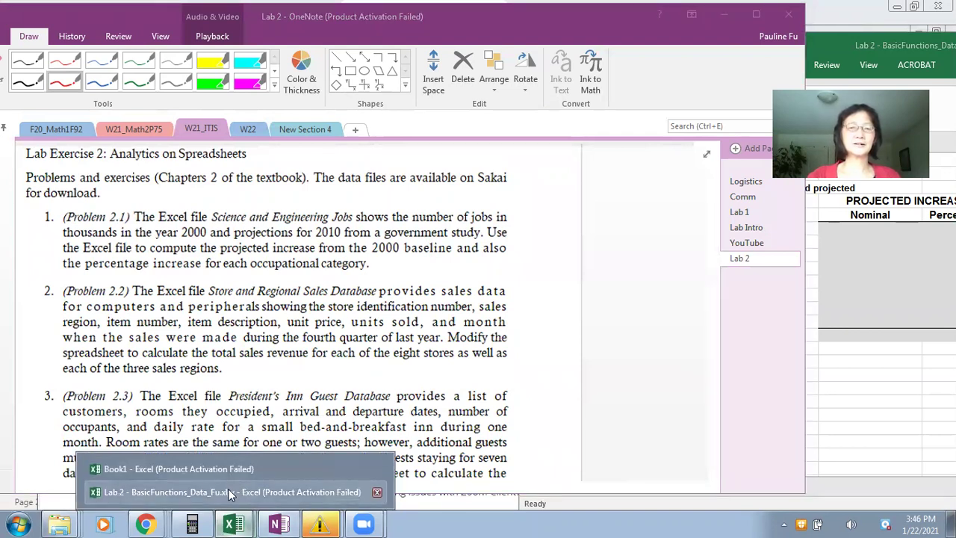
click(232, 492)
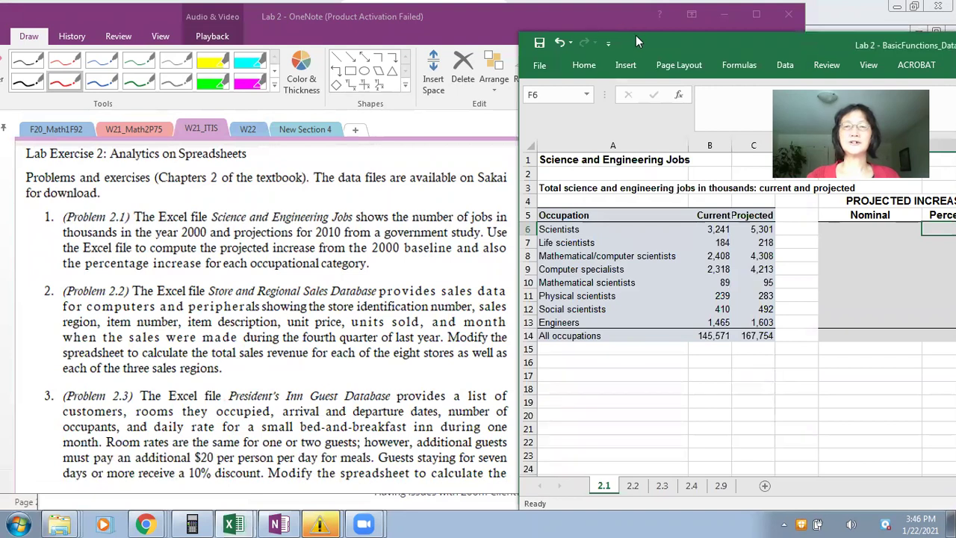
drag(641, 38, 644, 31)
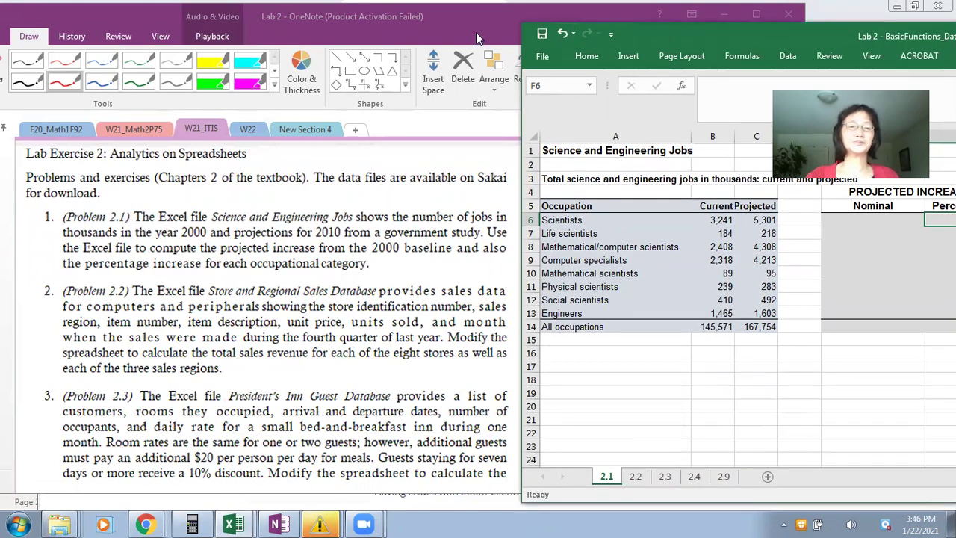
click(476, 34)
drag(476, 38, 439, 37)
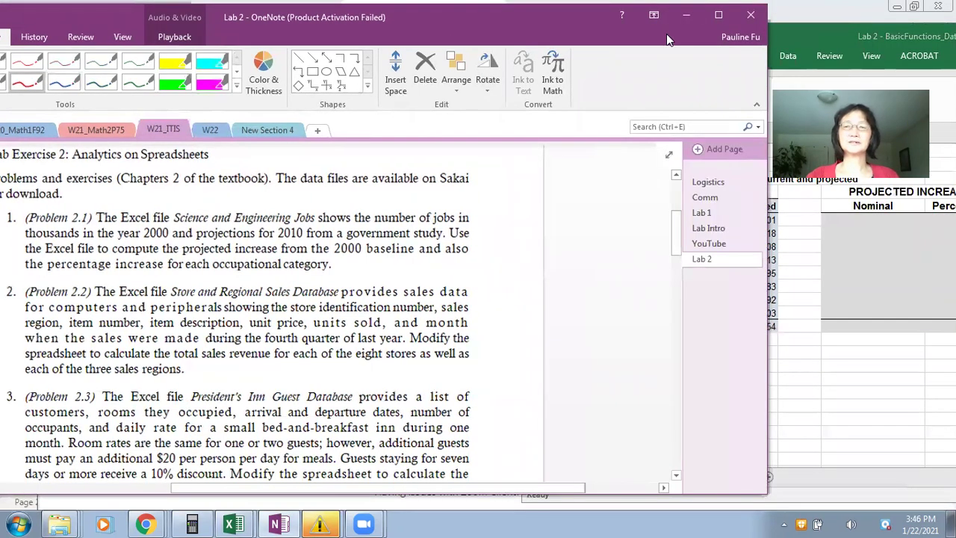
click(789, 31)
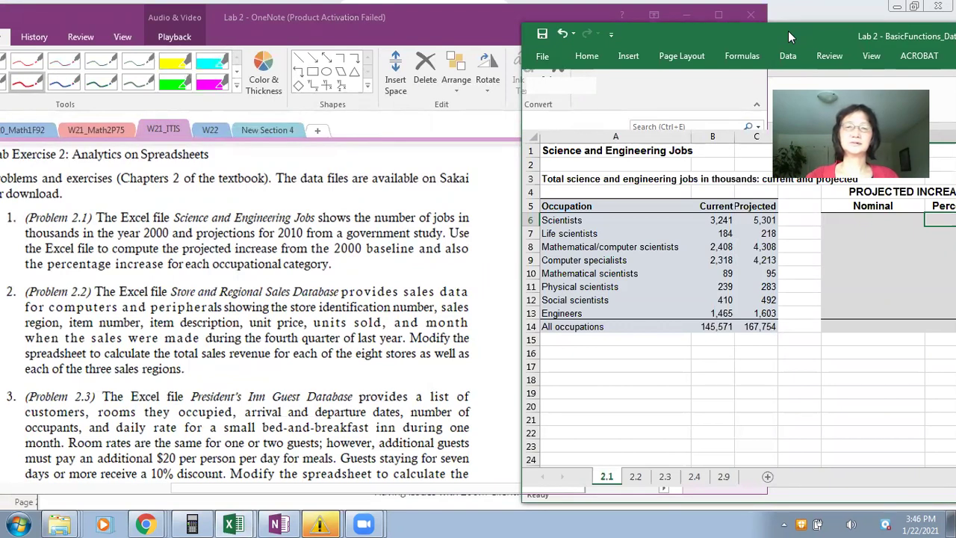
drag(788, 31, 758, 38)
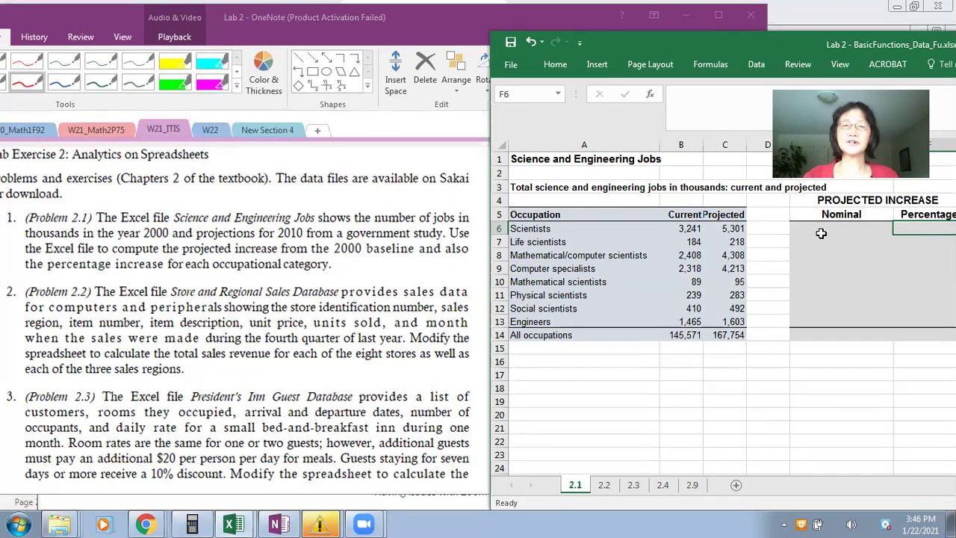
- Calculate the nominal projected increase for Scientists in E6 with the formula =C6-B6
key(Left)
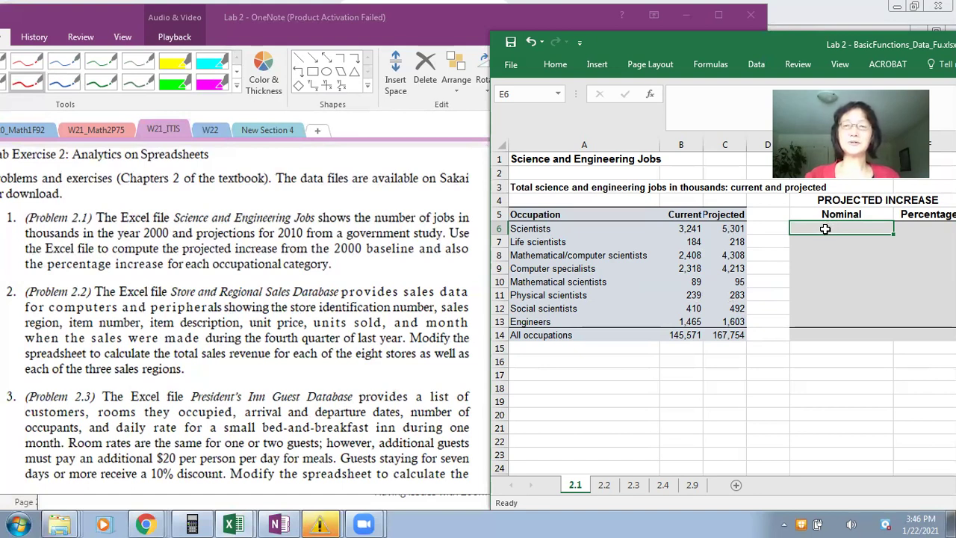
text(=)
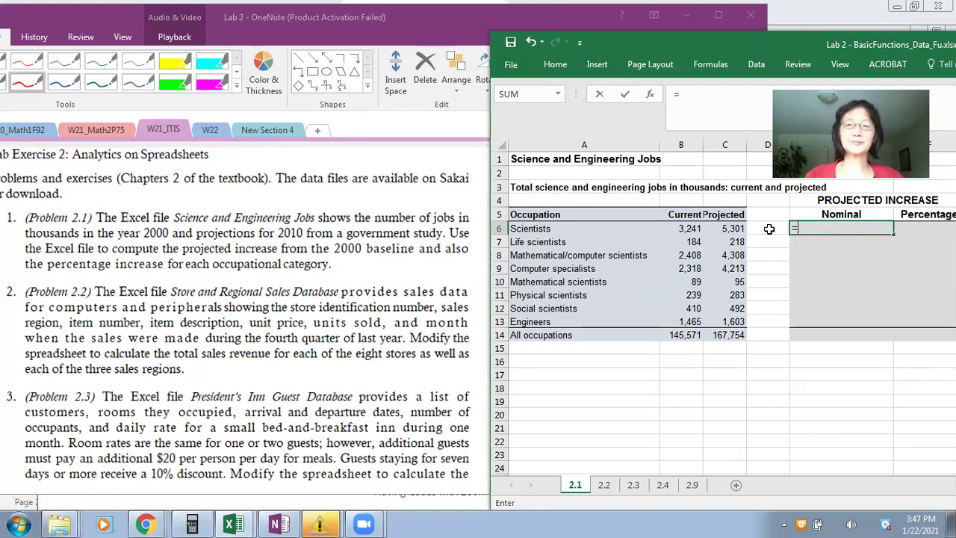
click(737, 226)
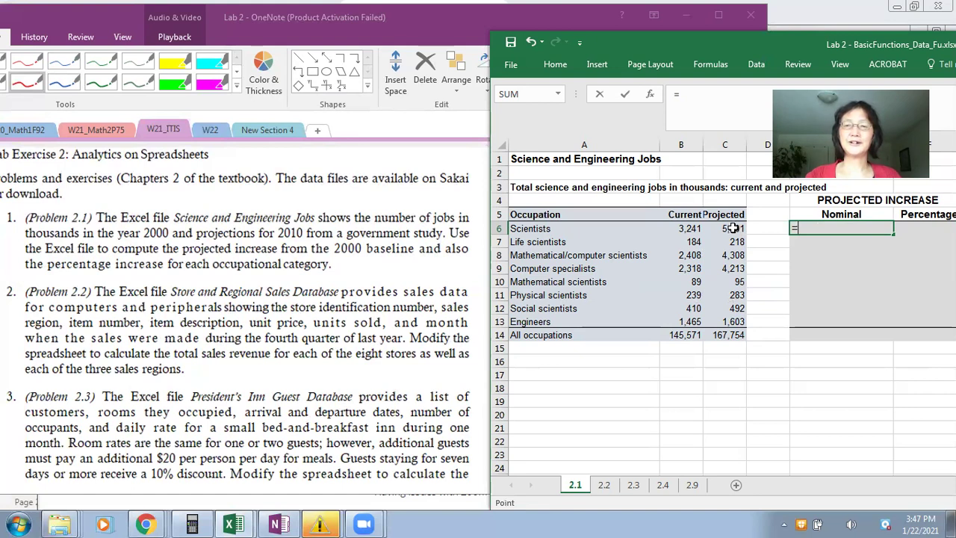
click(733, 228)
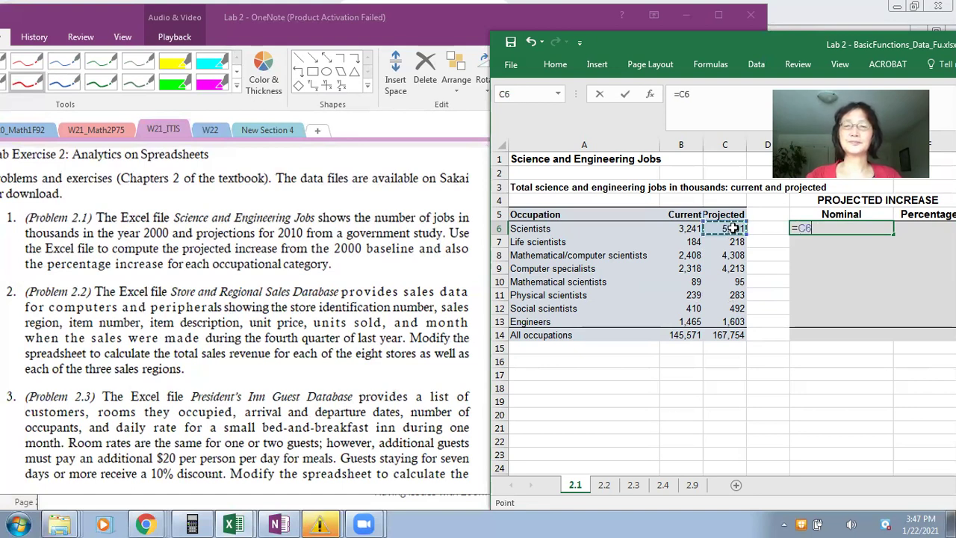
text(-)
click(689, 229)
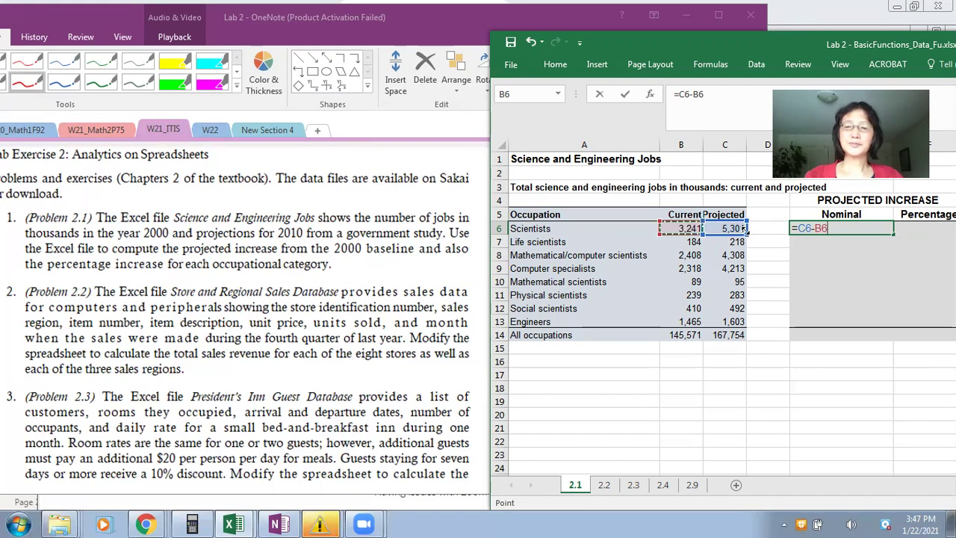
key(Return)
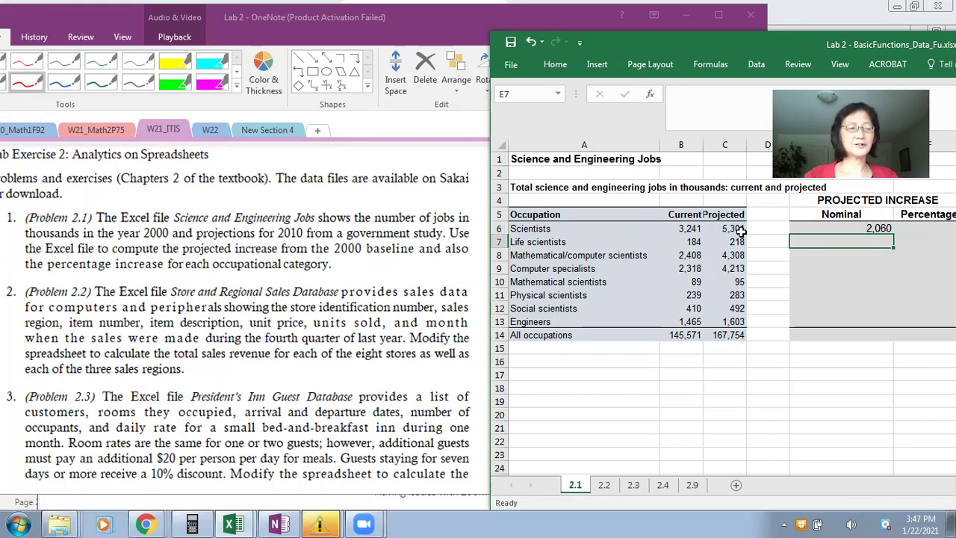
- Calculate the percentage increase for Scientists in F6 with the formula =E6/B6
click(915, 229)
text(=)
click(863, 229)
text(/)
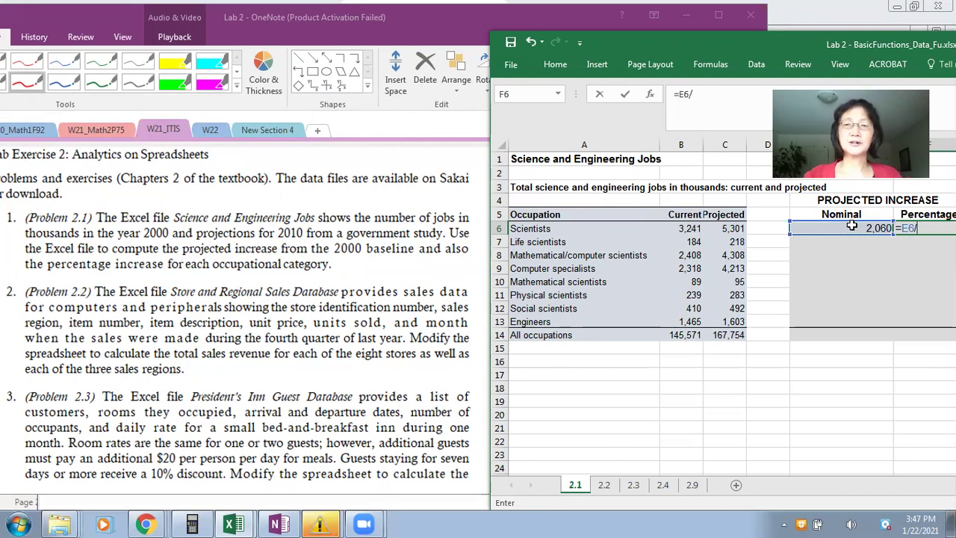
click(684, 228)
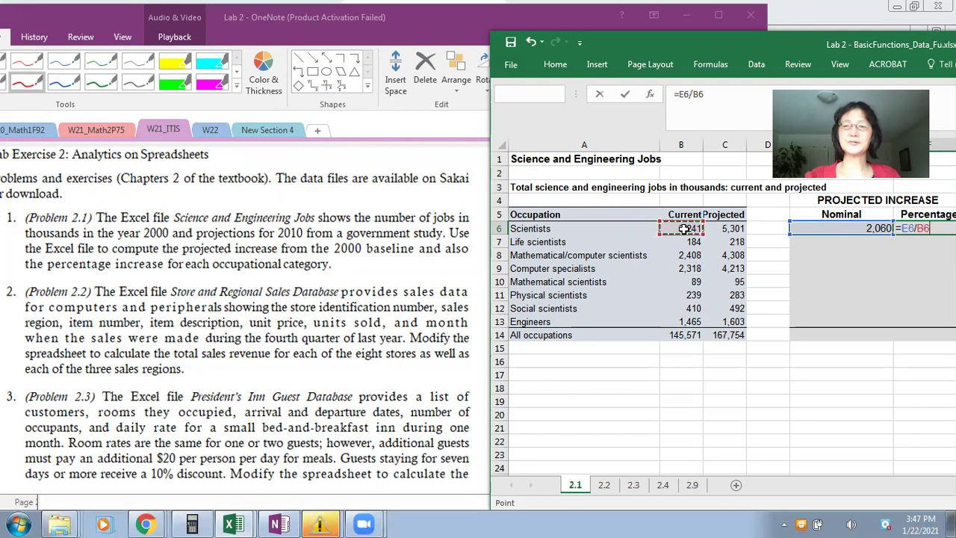
key(Return)
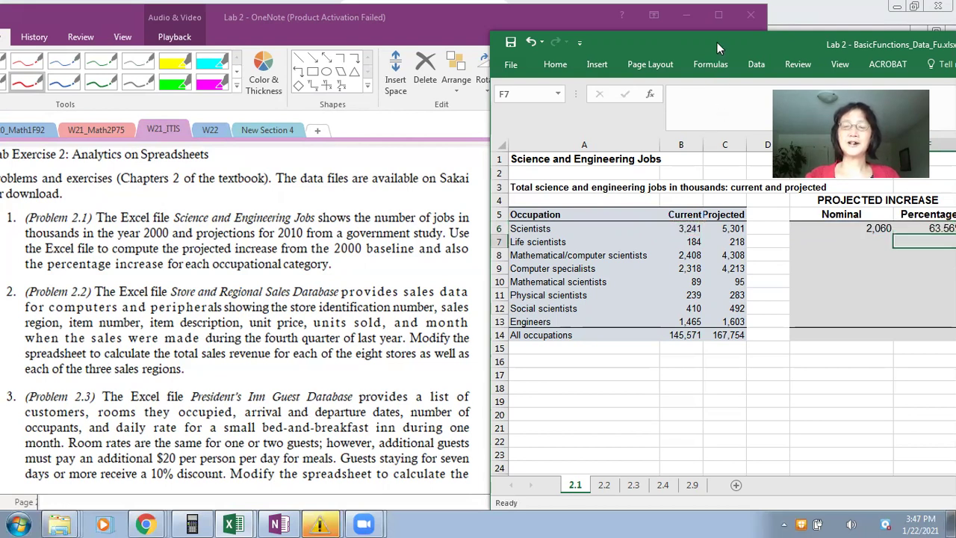
- Fill the nominal and percentage formulas in E6:F6 down through the All occupations row, row 14
drag(718, 48, 680, 52)
drag(799, 233, 889, 228)
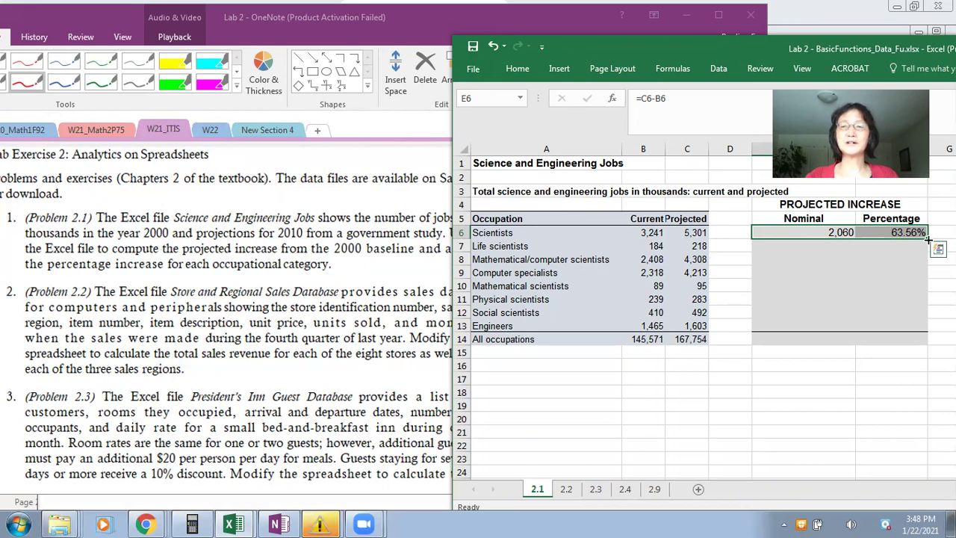
drag(929, 238, 926, 326)
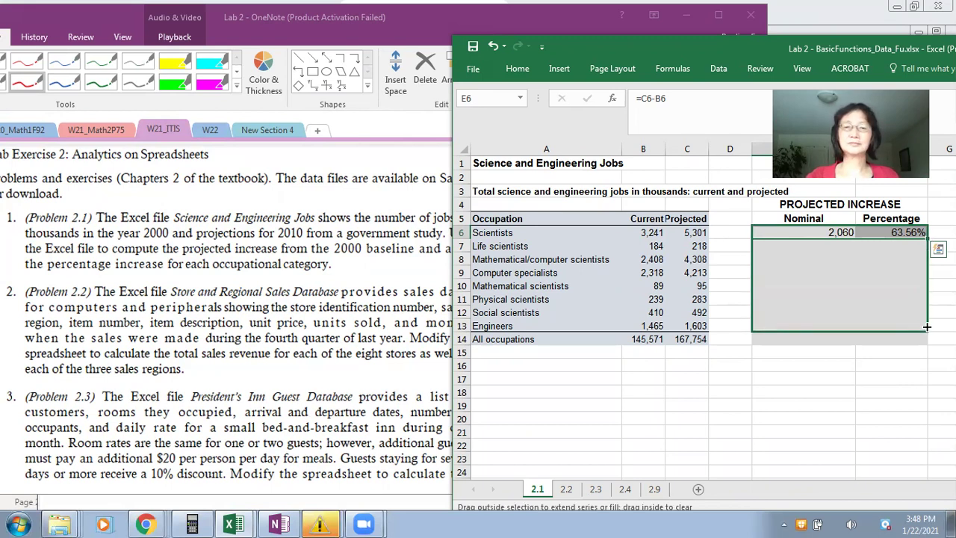
drag(926, 327, 925, 341)
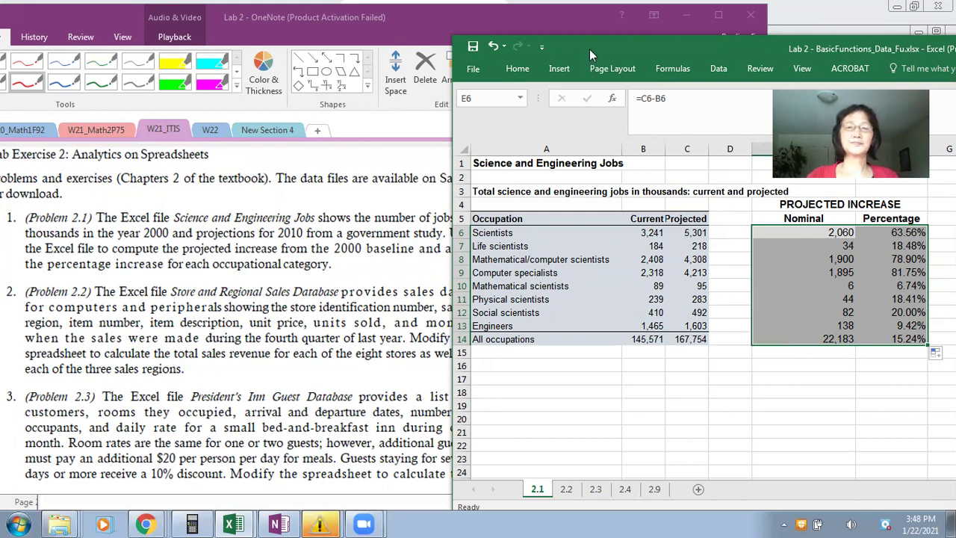
- Open sheet 2.2 and reposition the Excel window to expose the weekly revenue column and the store and region summary tables
drag(589, 49, 614, 38)
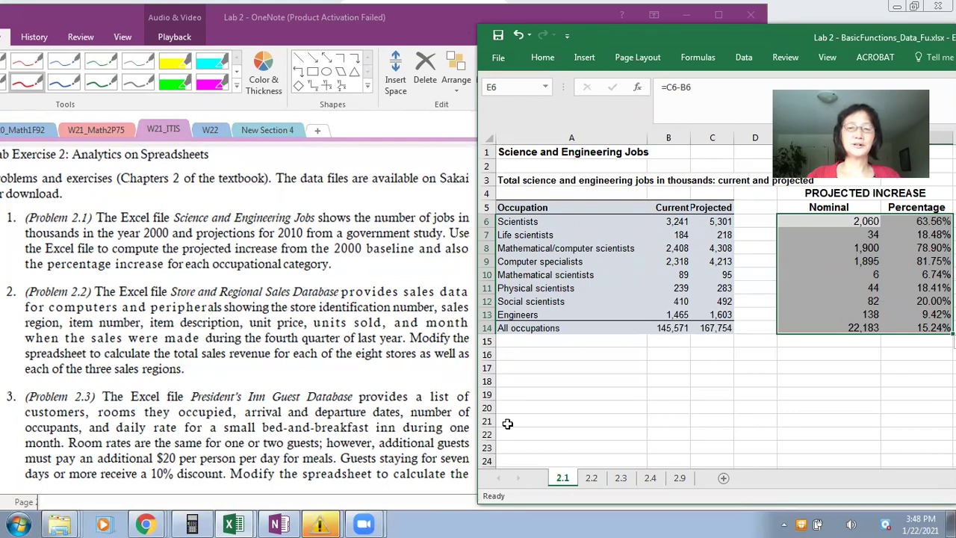
click(592, 478)
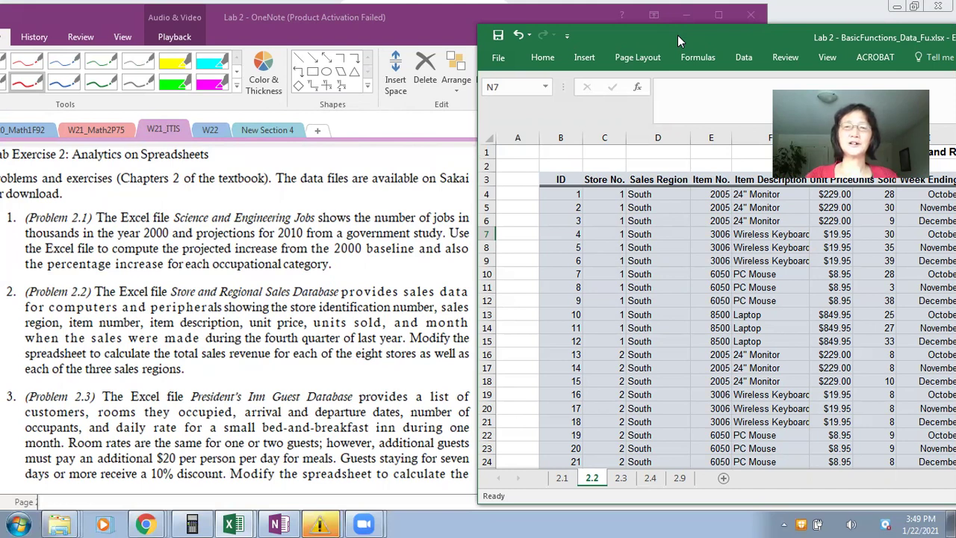
drag(678, 35, 358, 57)
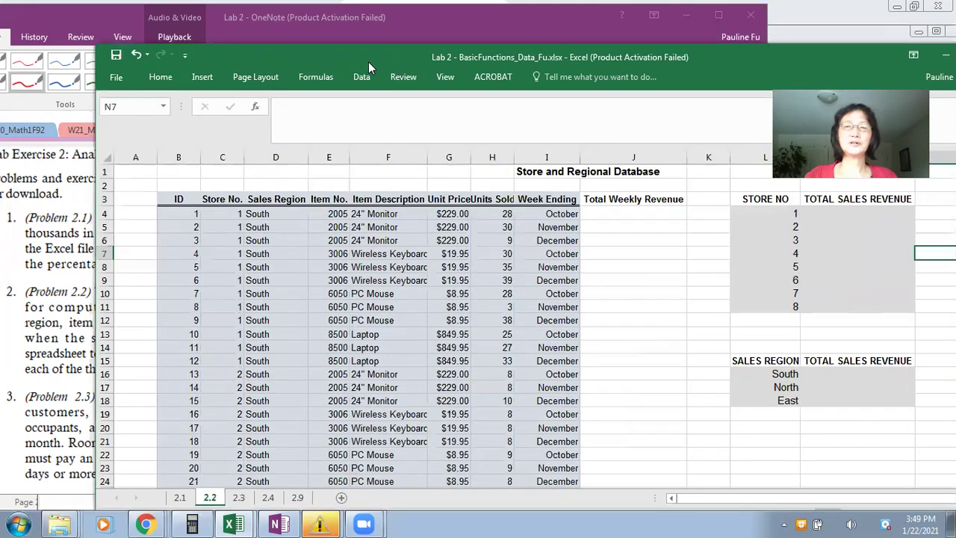
- Calculate the first record's total weekly revenue in J4 with the formula =H4*G4
click(619, 212)
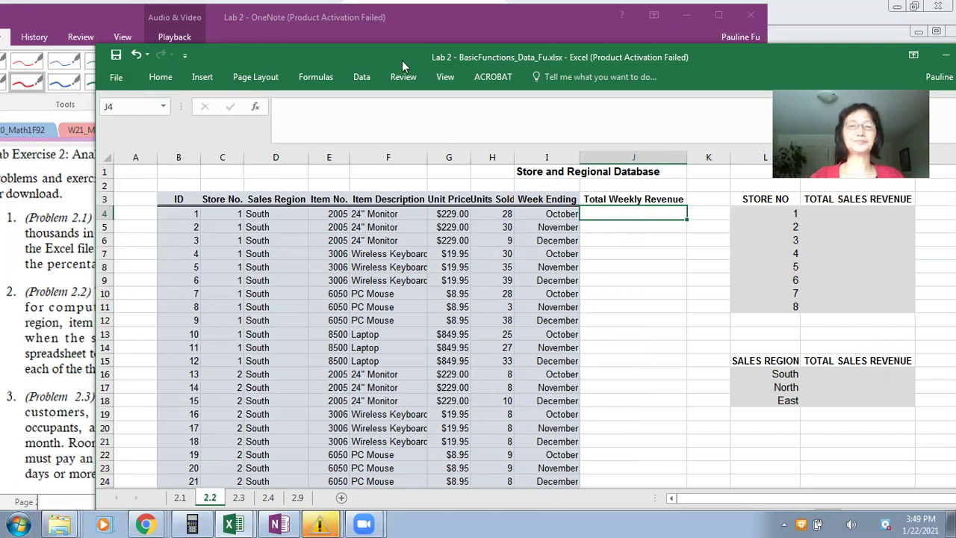
drag(402, 60, 474, 61)
text(=)
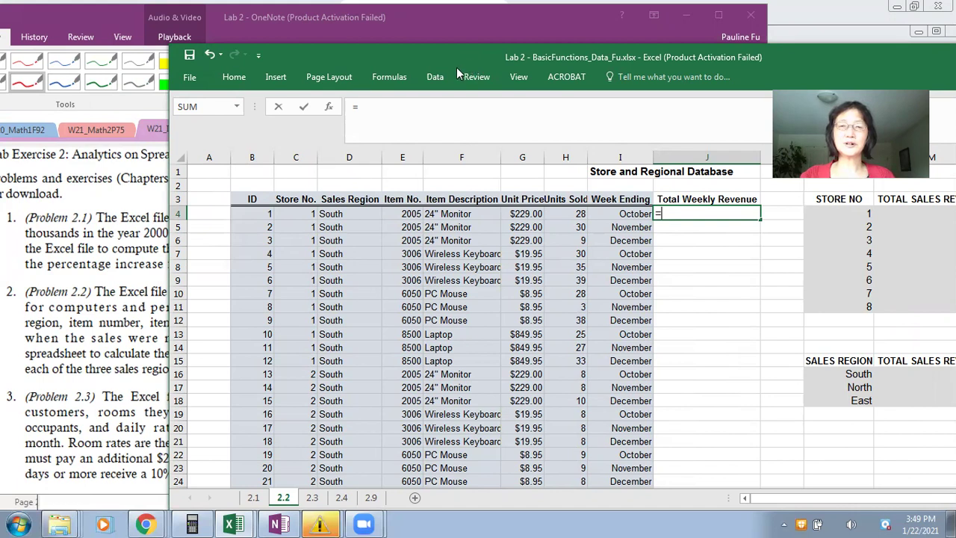
click(563, 214)
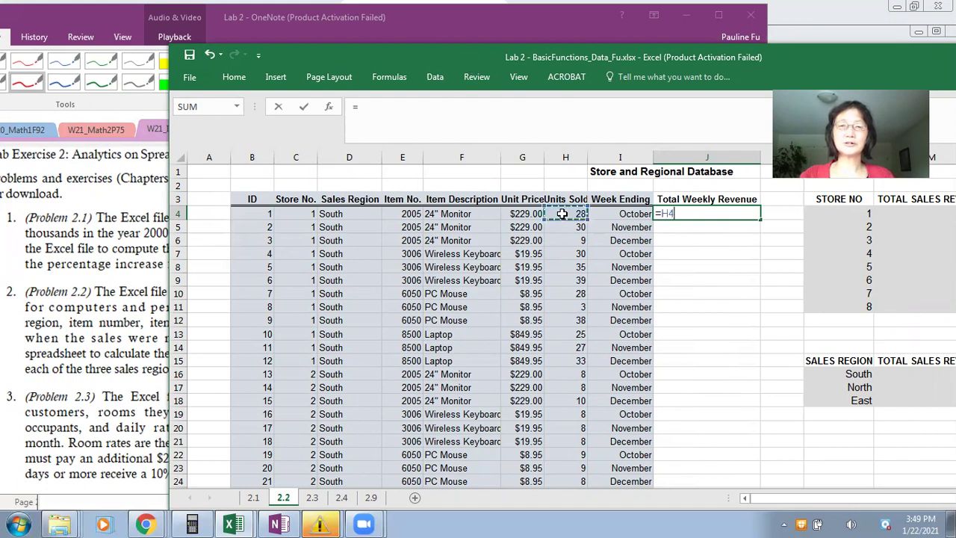
text(*)
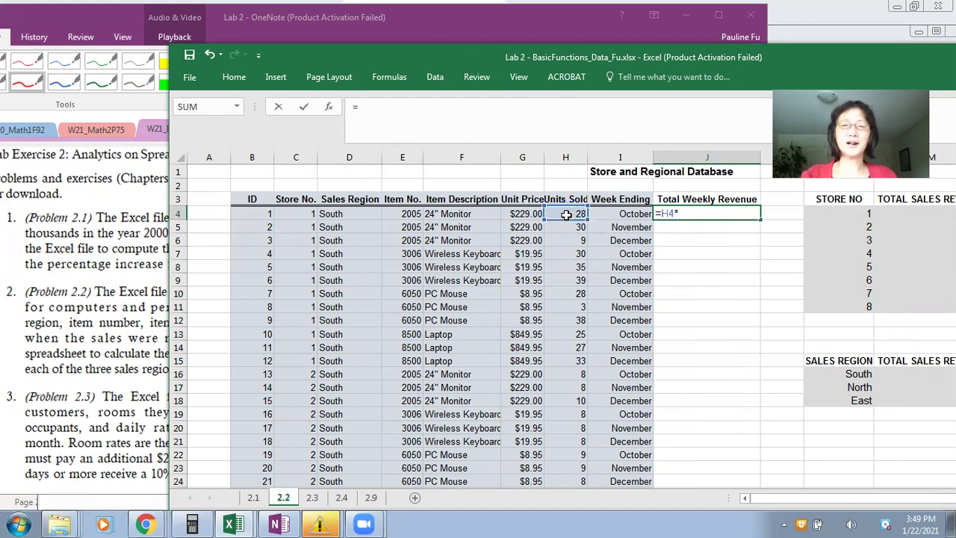
click(521, 214)
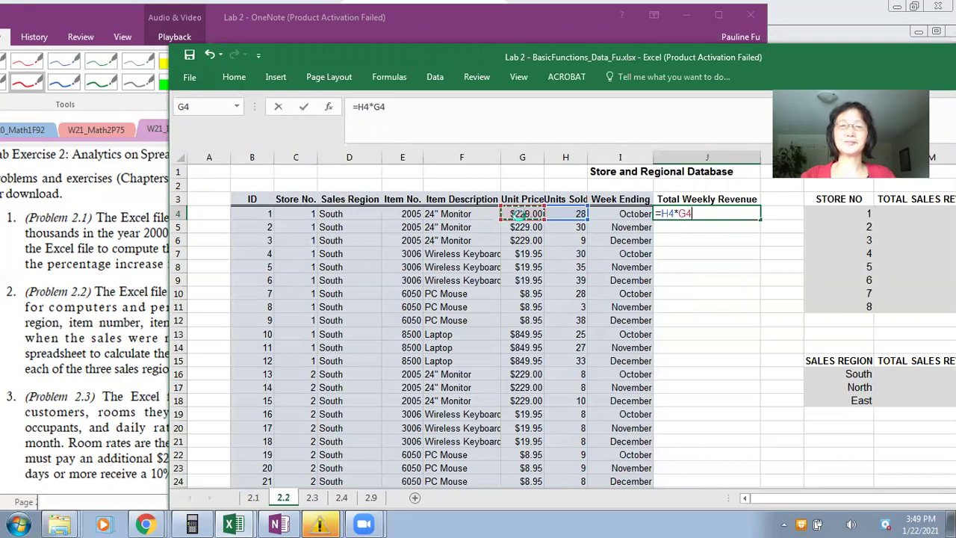
key(Return)
click(521, 213)
click(708, 217)
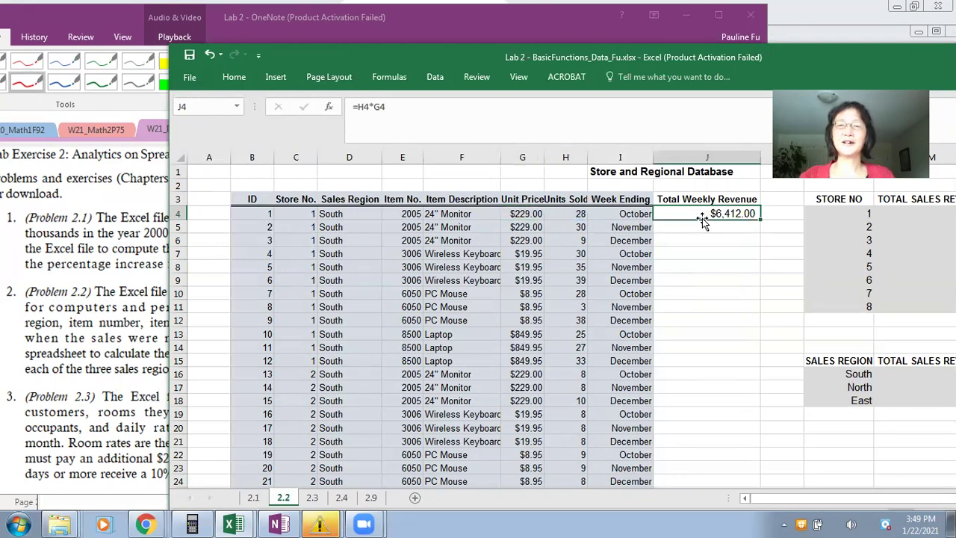
- Fill the weekly revenue formula in J4 down through the last record and reposition the window to expose both summary tables
double_click(761, 221)
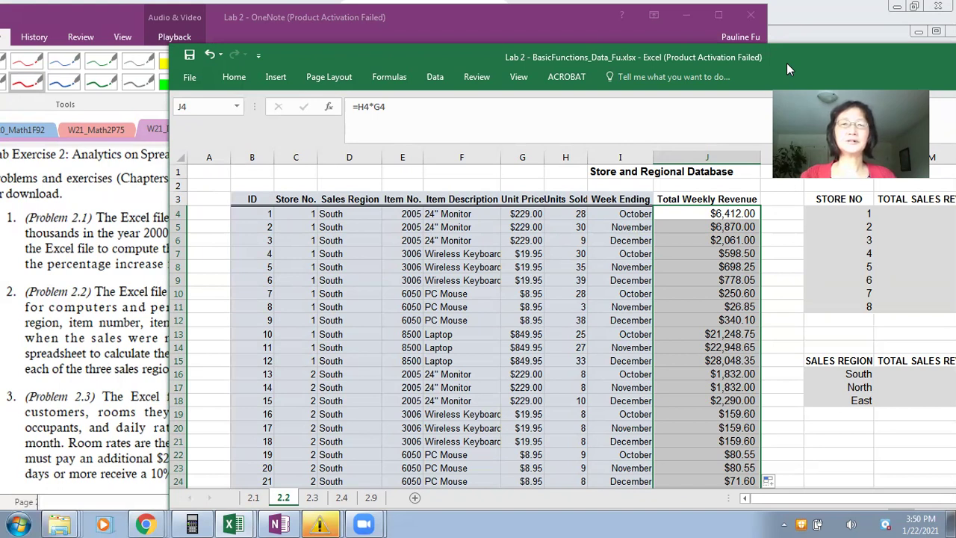
drag(787, 63, 591, 41)
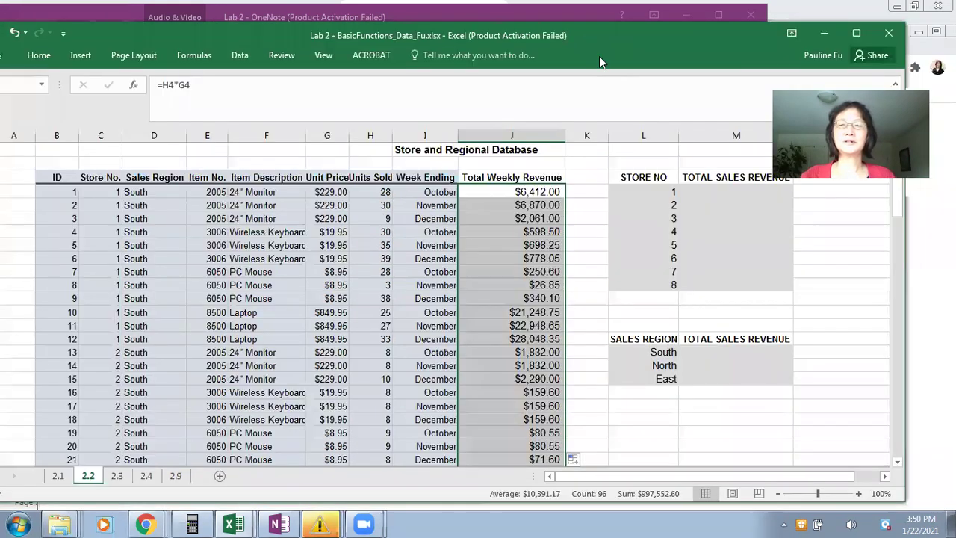
- Examine the Store No. column from the first record to the last to see how the records are grouped by store
click(722, 193)
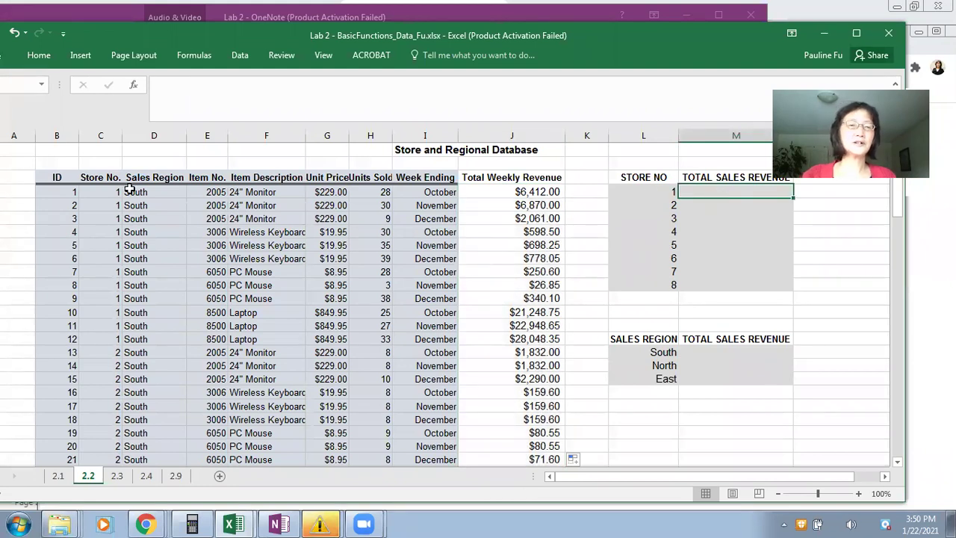
click(101, 136)
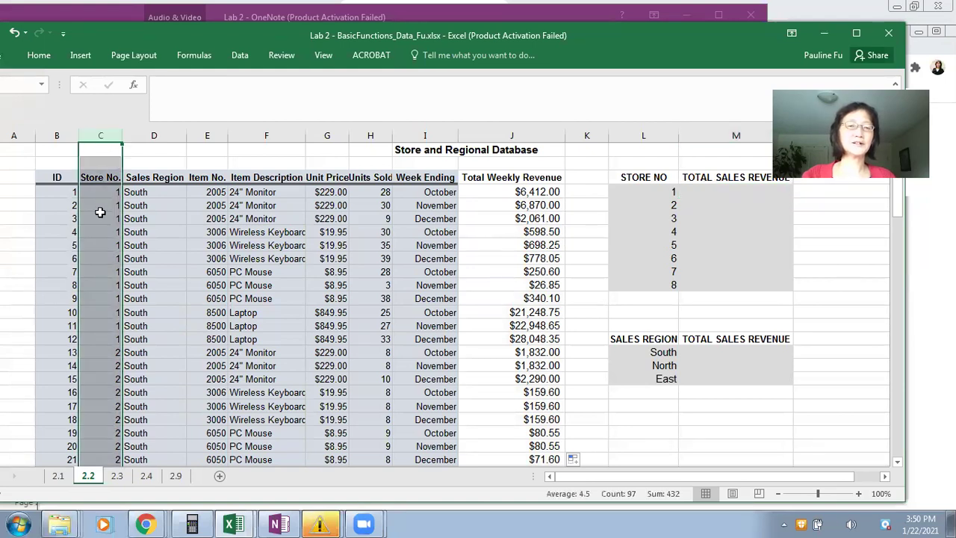
scroll(122, 272, down, 5)
scroll(122, 272, up, 5)
scroll(122, 272, down, 14)
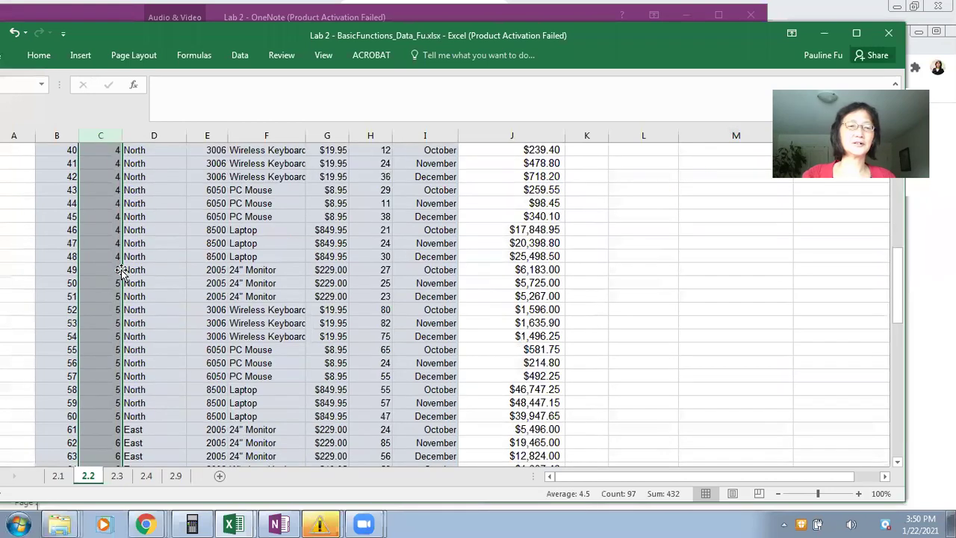
scroll(121, 272, down, 20)
scroll(122, 272, up, 20)
scroll(122, 272, down, 7)
scroll(122, 272, up, 20)
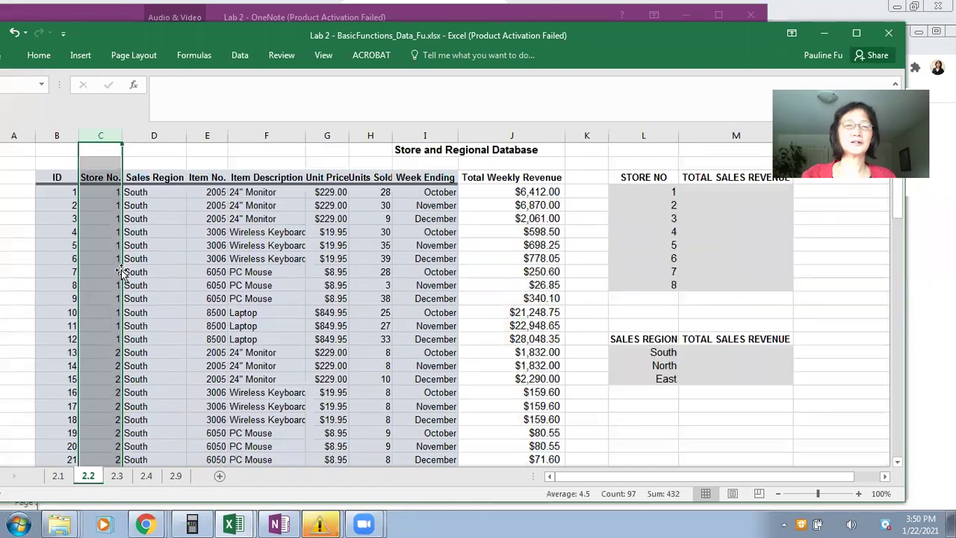
- Calculate store 1's total sales revenue in M4 with the formula =SUMIF($C$4:$C$99,L4,$J$4:$J$99)
click(709, 194)
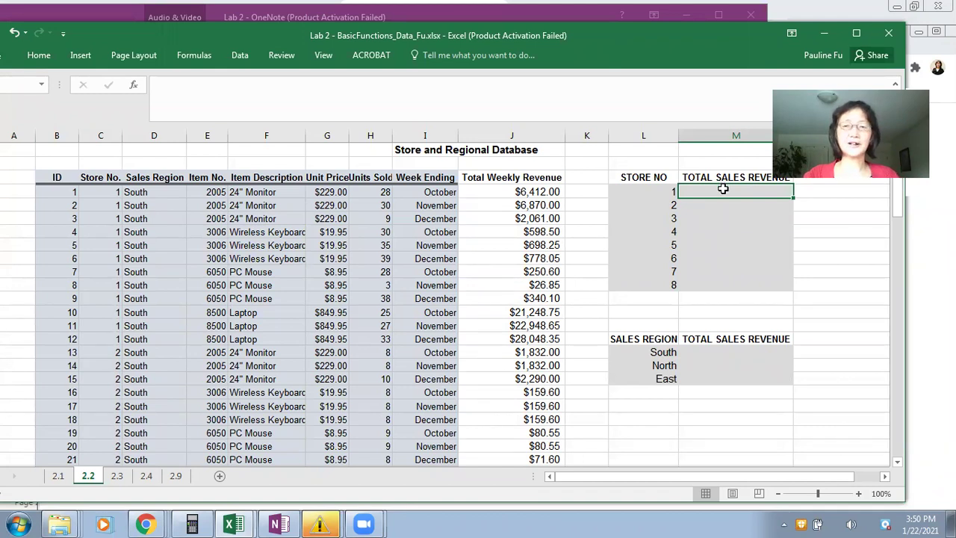
text(=)
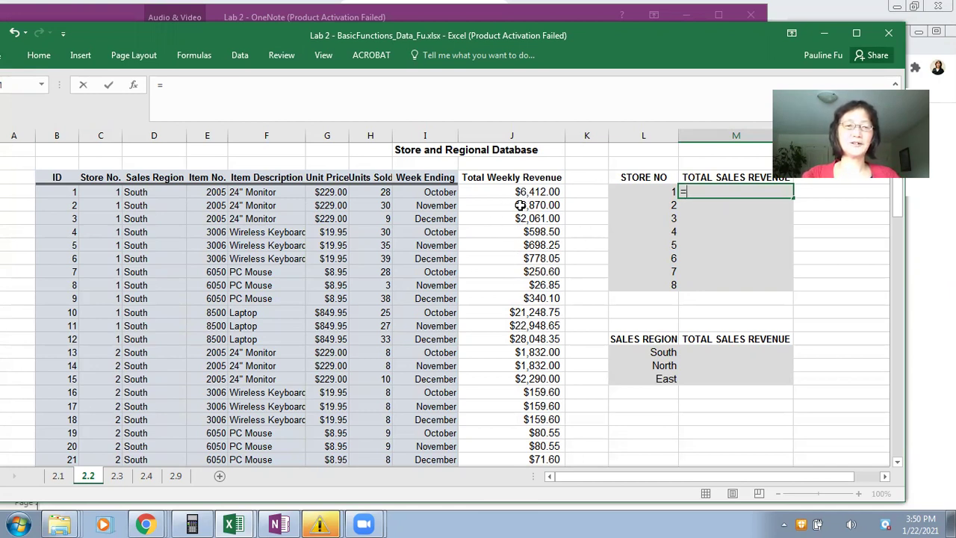
text(sum)
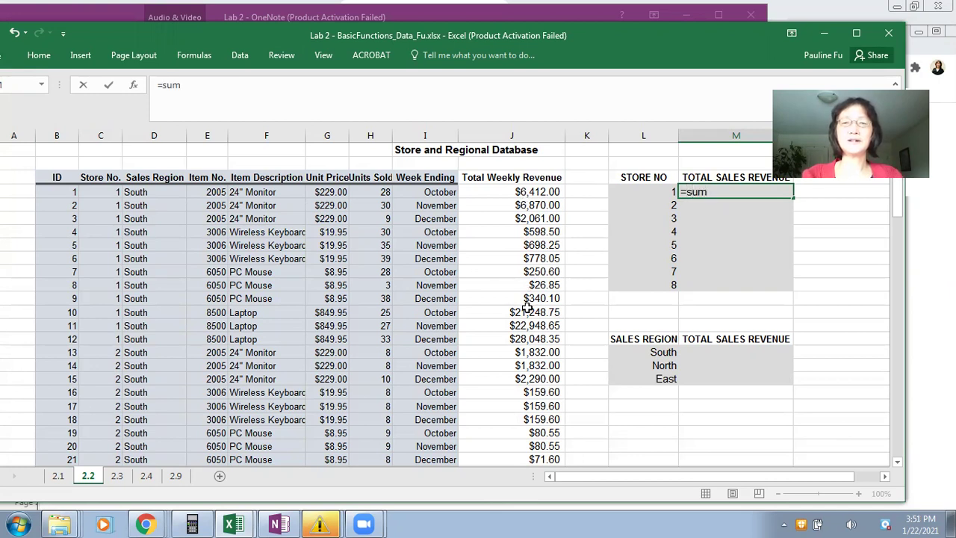
text(if()
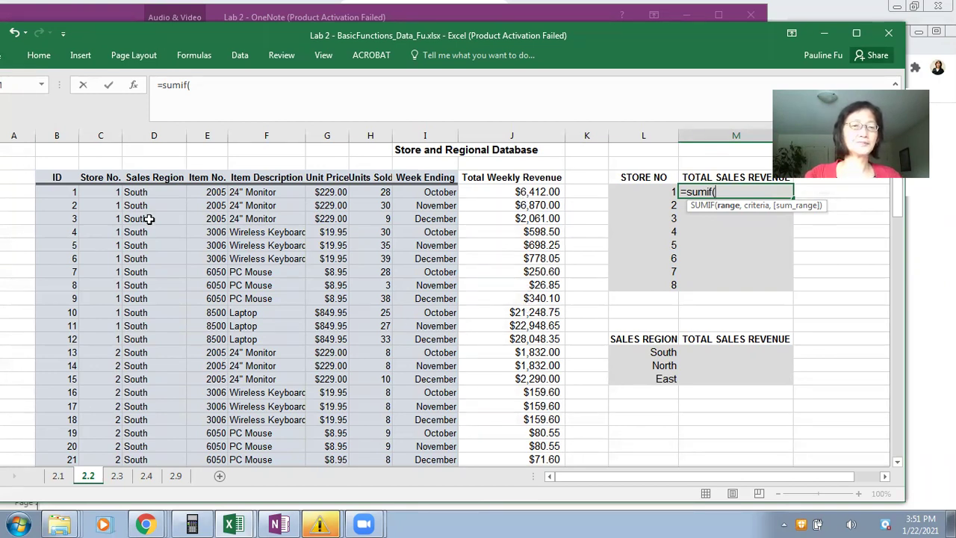
drag(99, 193, 116, 428)
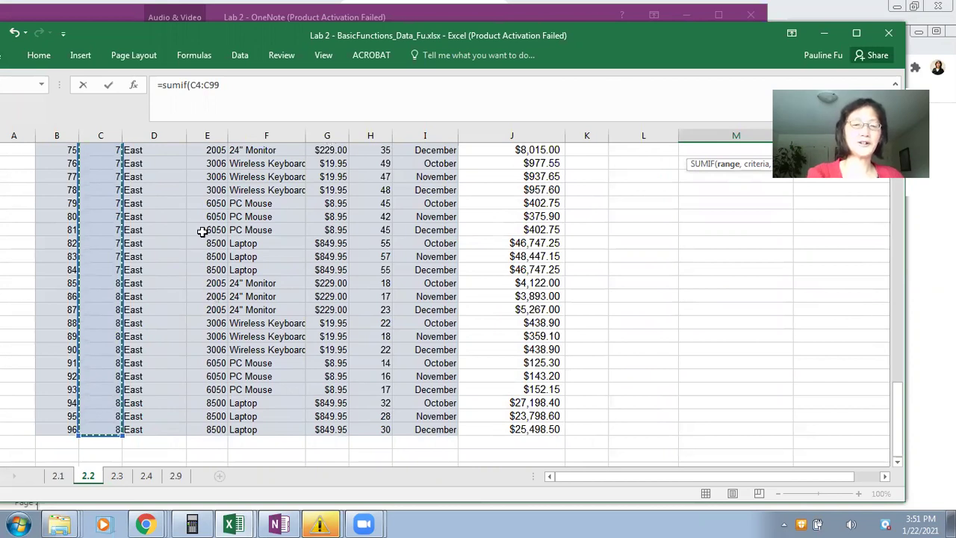
key(F4)
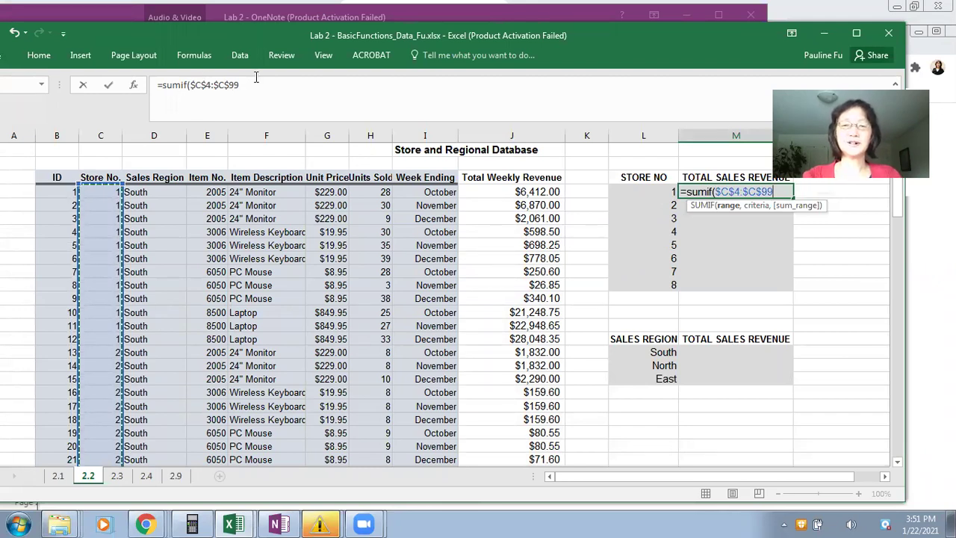
text(,)
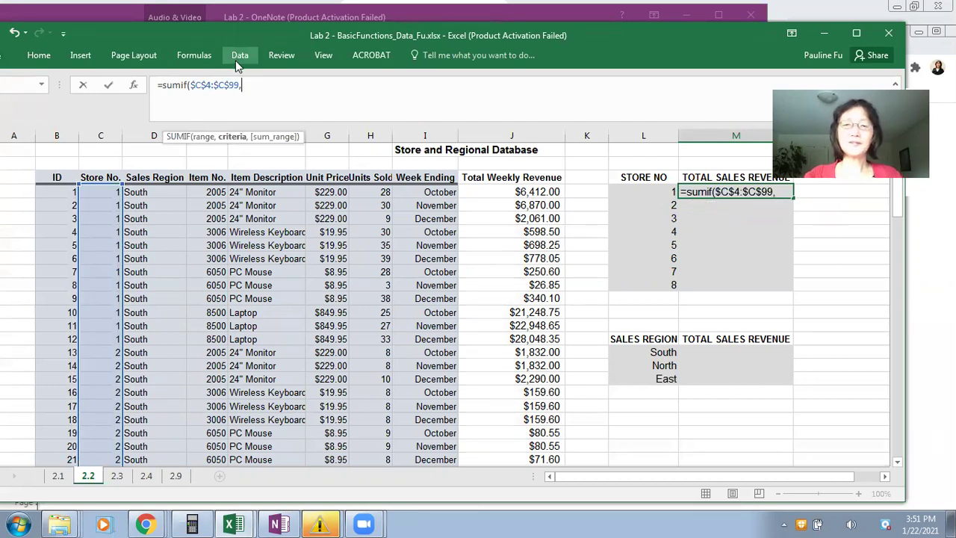
click(659, 192)
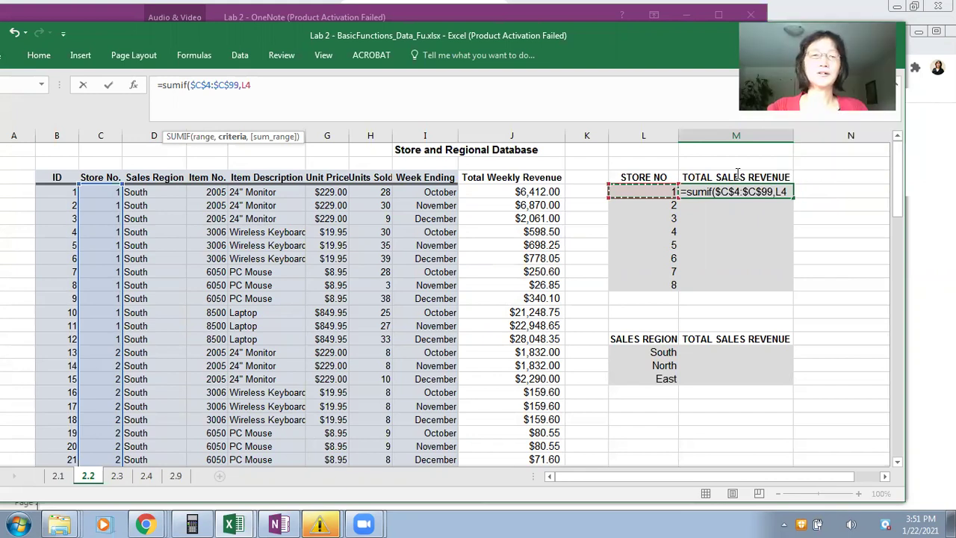
text(,)
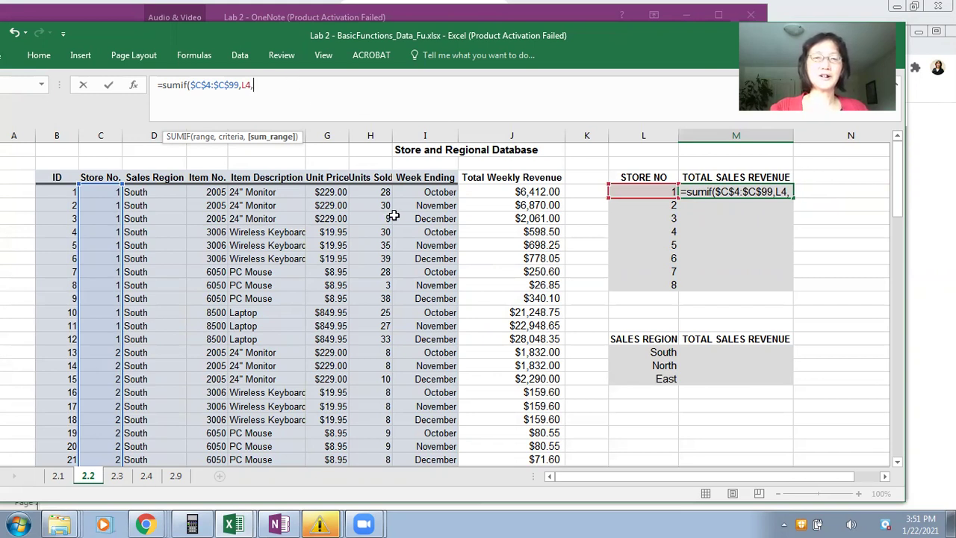
drag(499, 193, 502, 372)
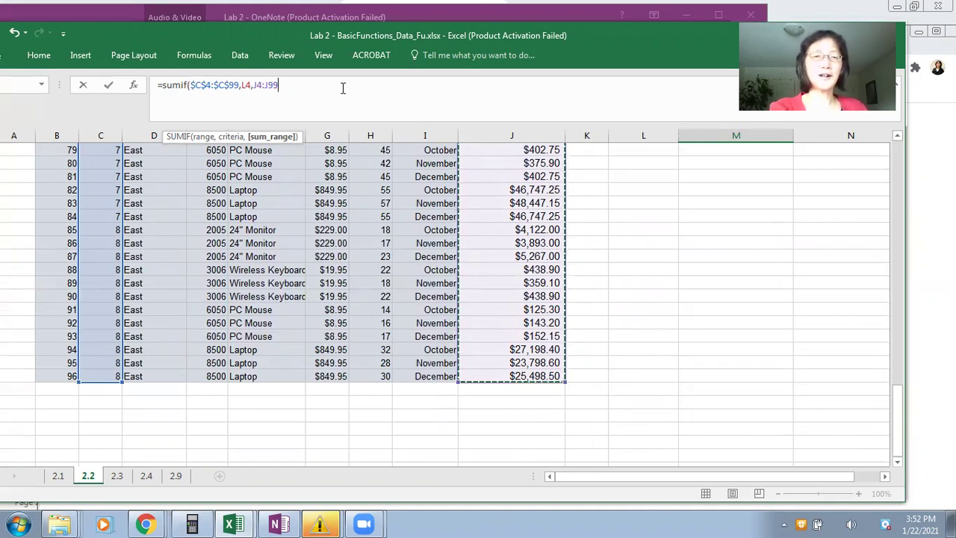
key(F4)
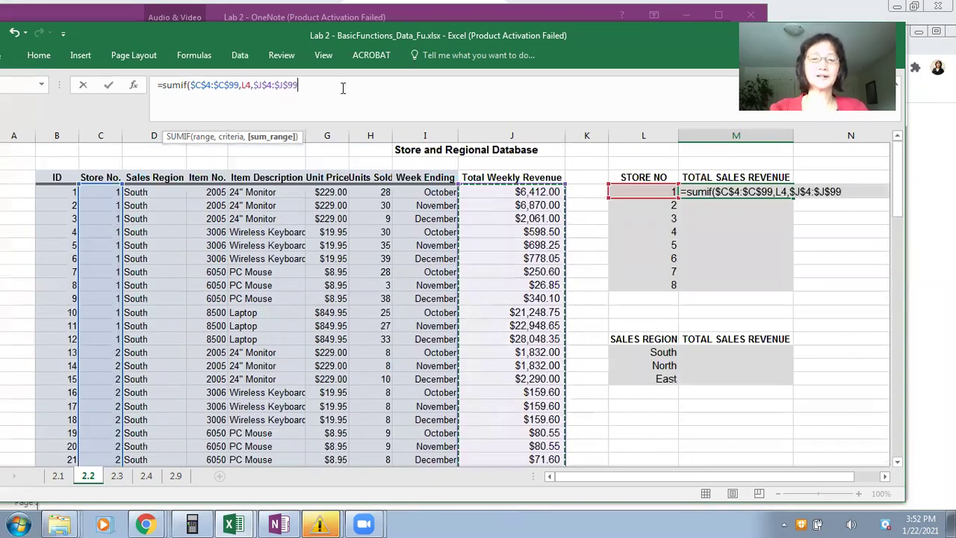
text())
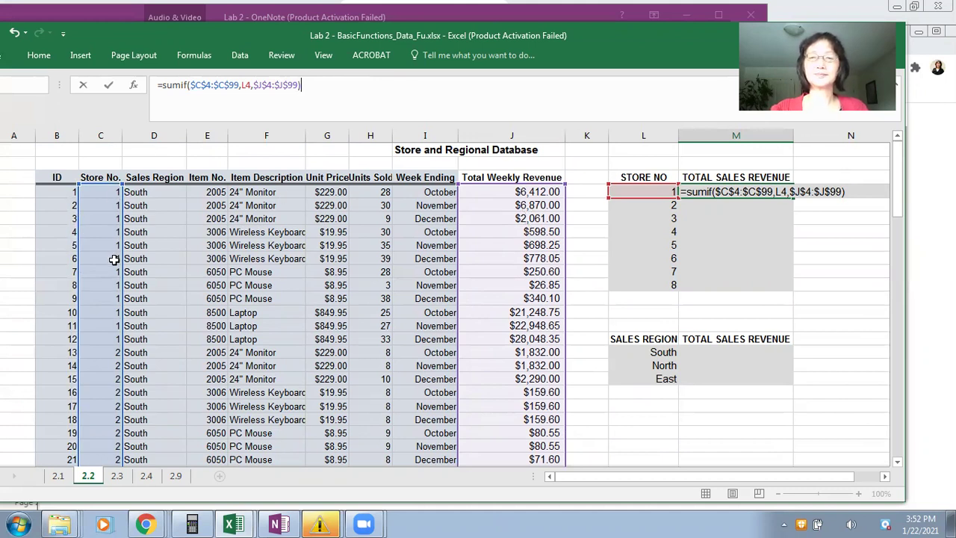
key(Return)
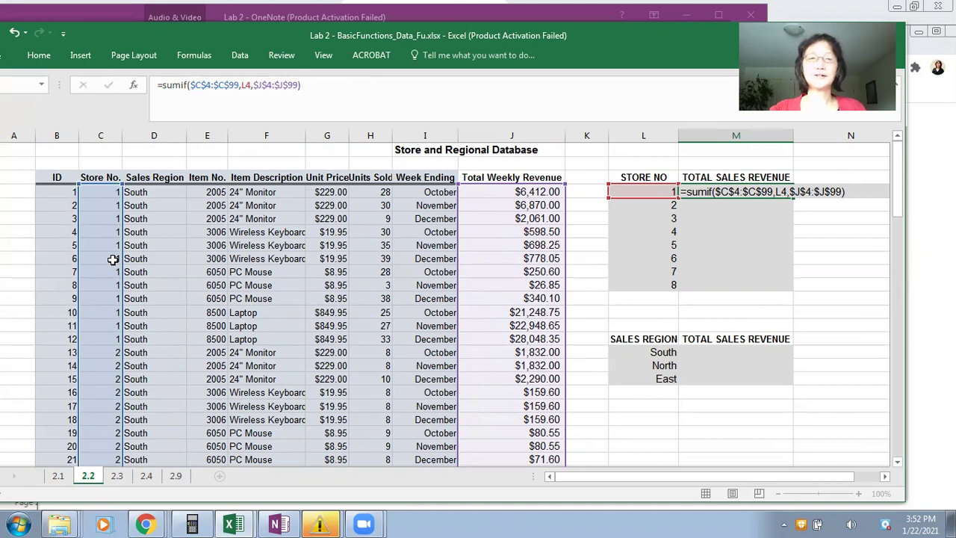
- Fill the SUMIF formula in M4 down through the row for store 8
click(717, 192)
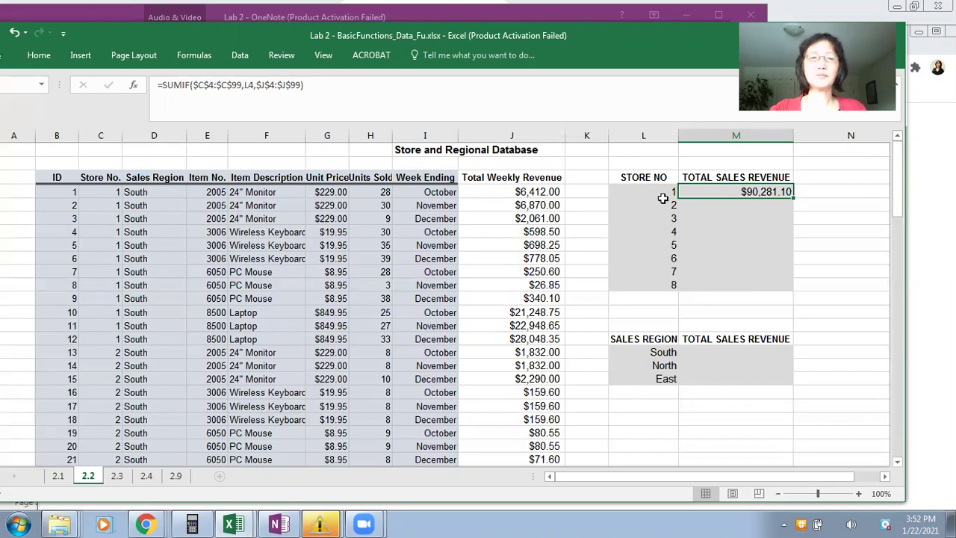
double_click(795, 198)
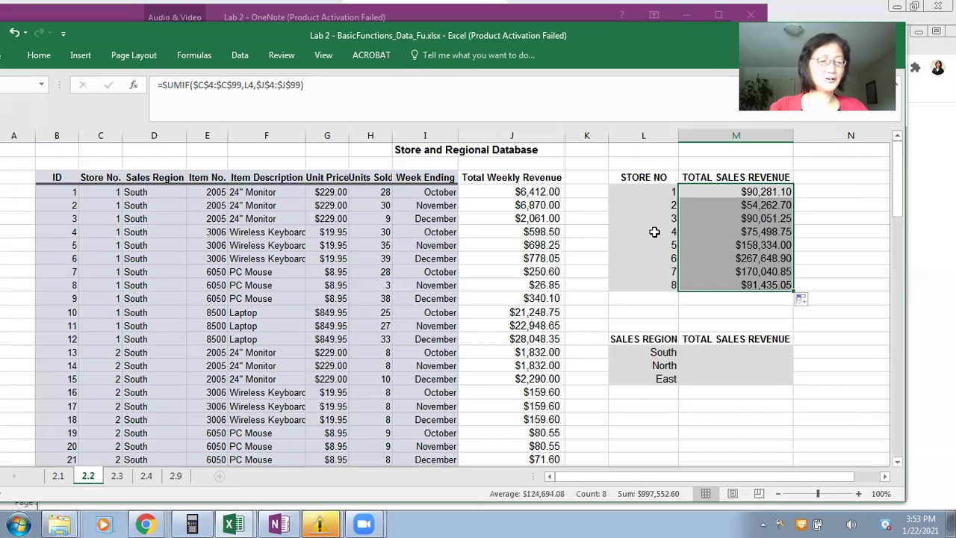
- Calculate the South region's total sales revenue in M16 with the formula =SUMIF($D$4:$D$99,L16,$J$4:$J$98)
click(708, 350)
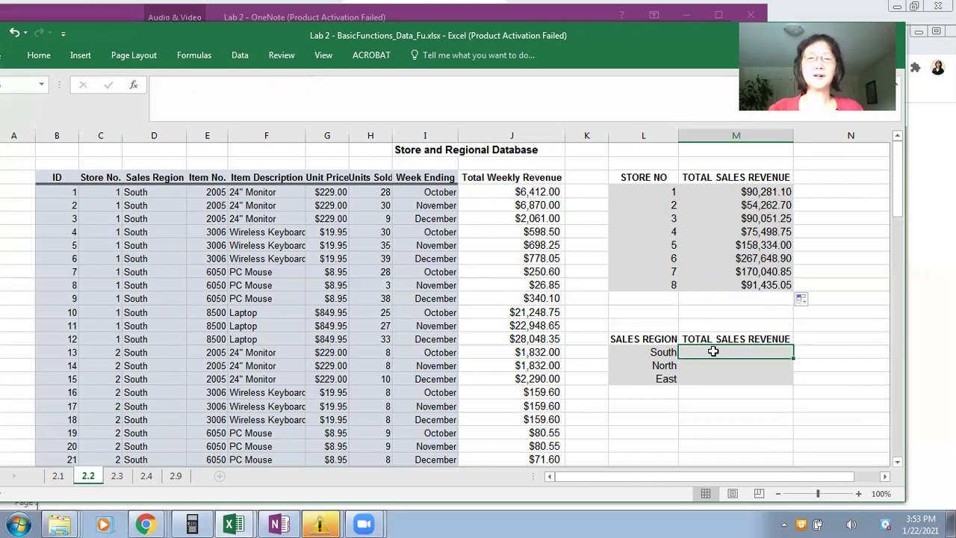
text(=)
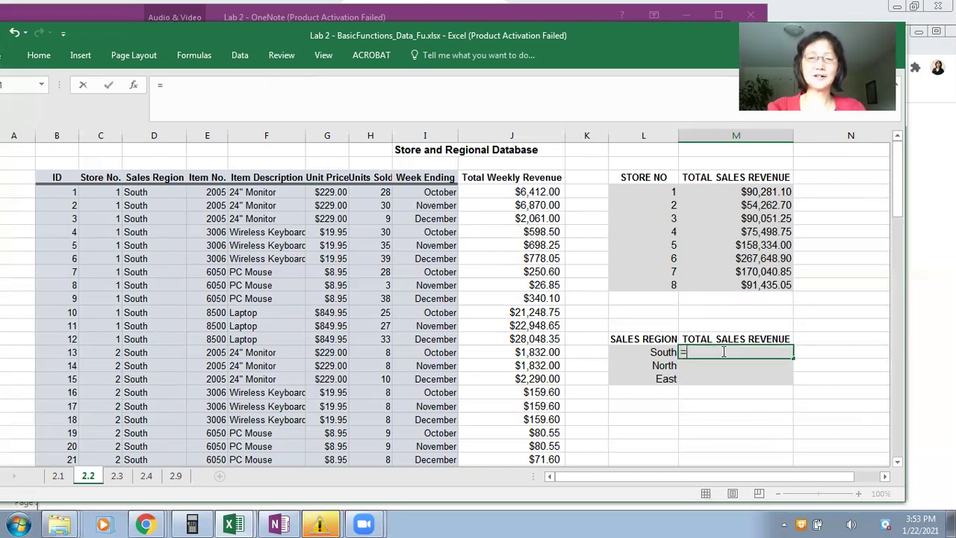
text(sumif()
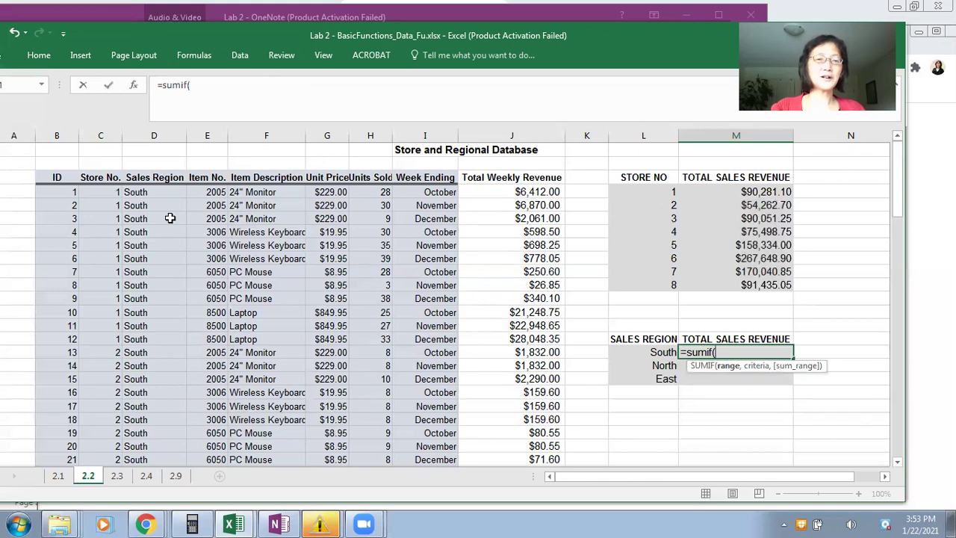
click(153, 193)
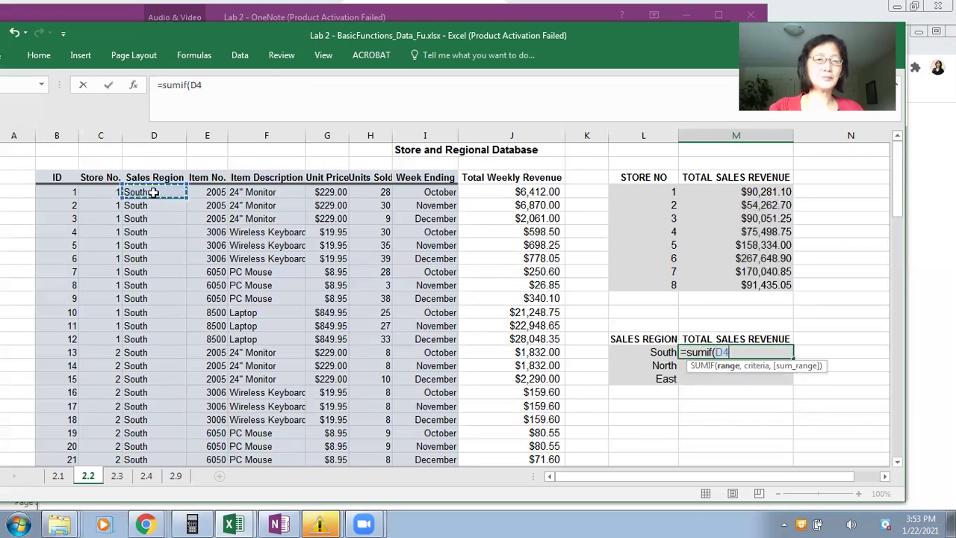
drag(153, 193, 165, 443)
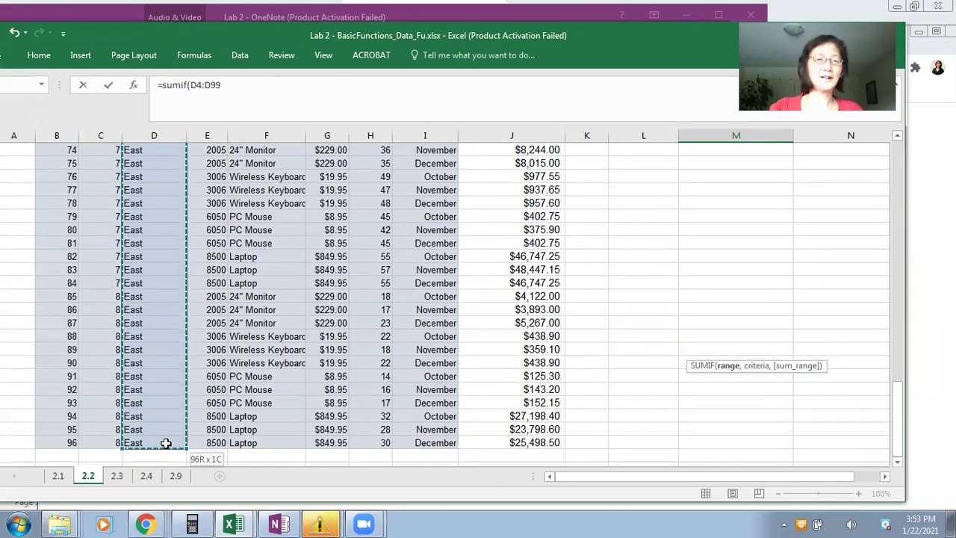
drag(166, 443, 166, 443)
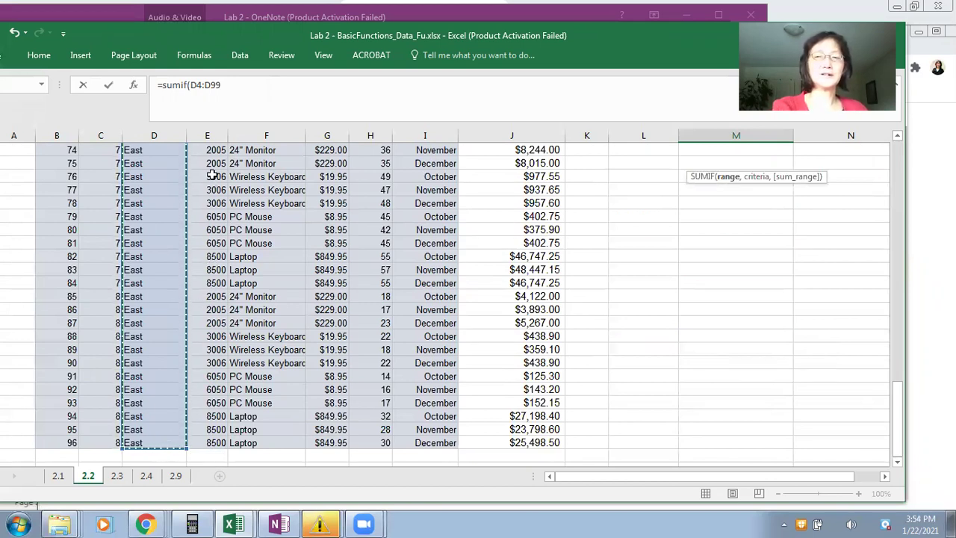
key(F4)
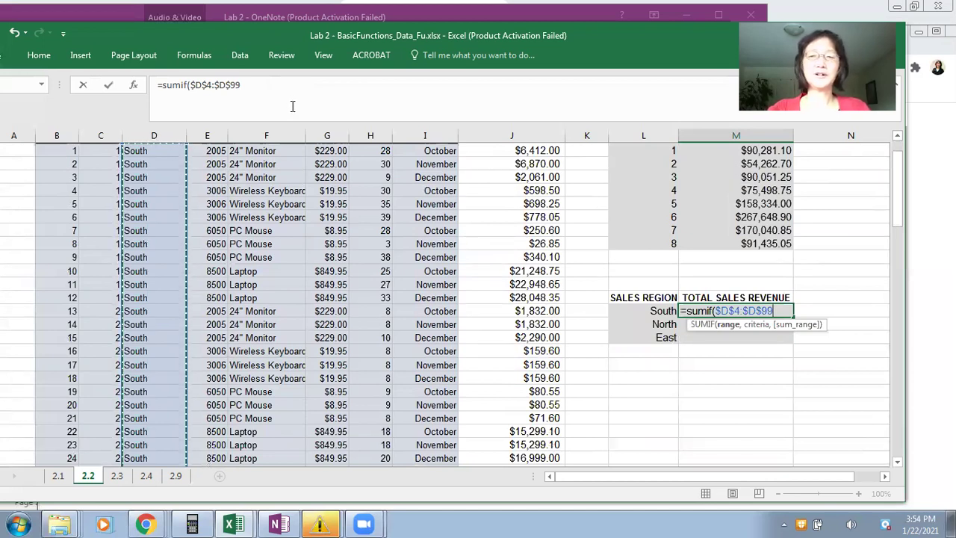
text(,)
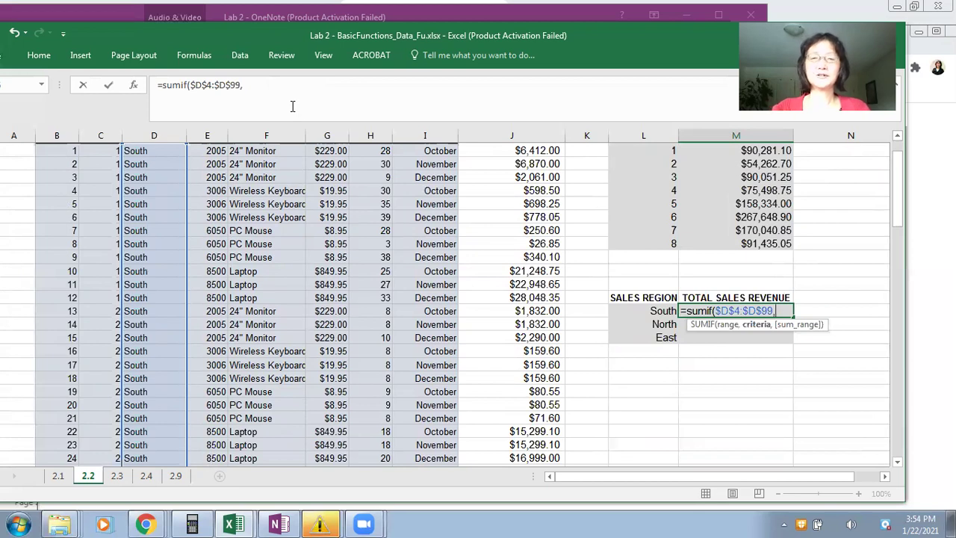
click(631, 310)
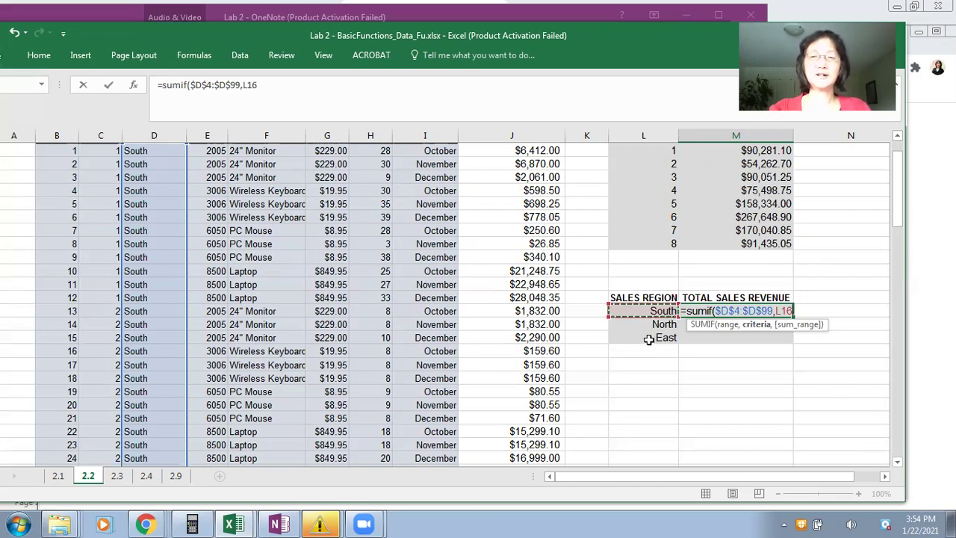
text(,)
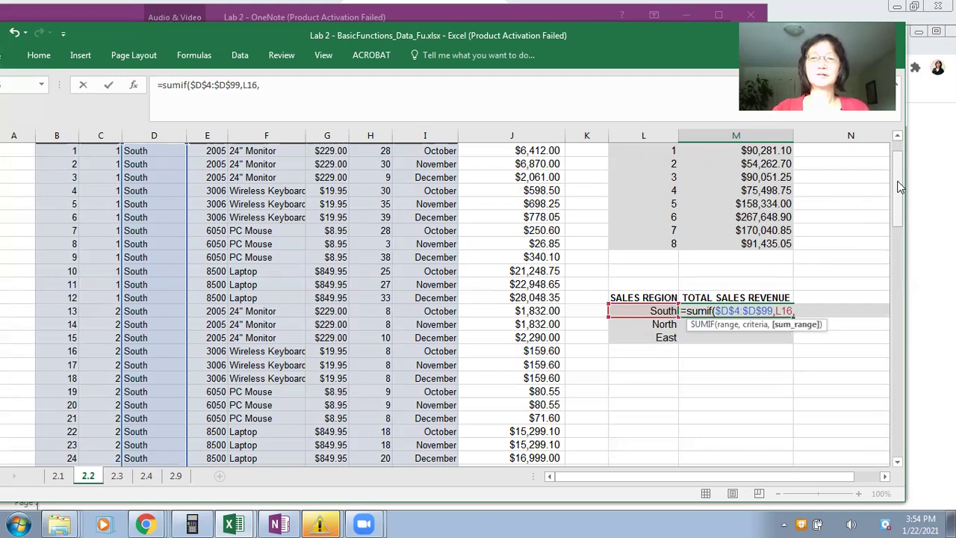
scroll(899, 150, up, 1)
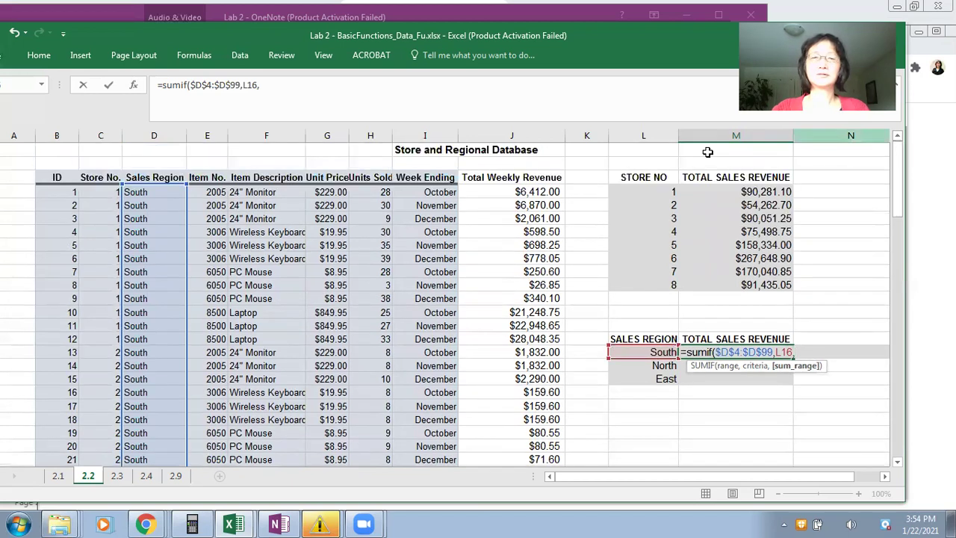
drag(513, 191, 500, 416)
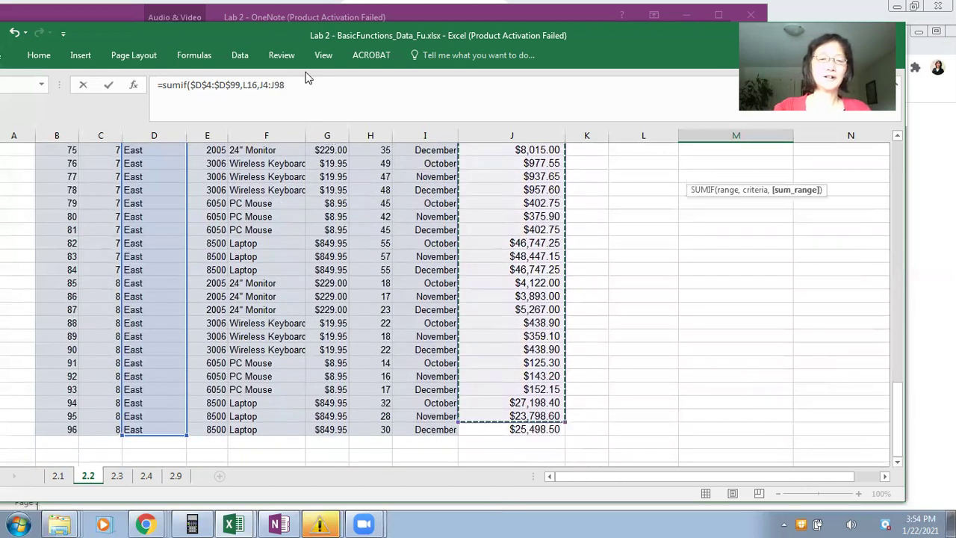
key(F4)
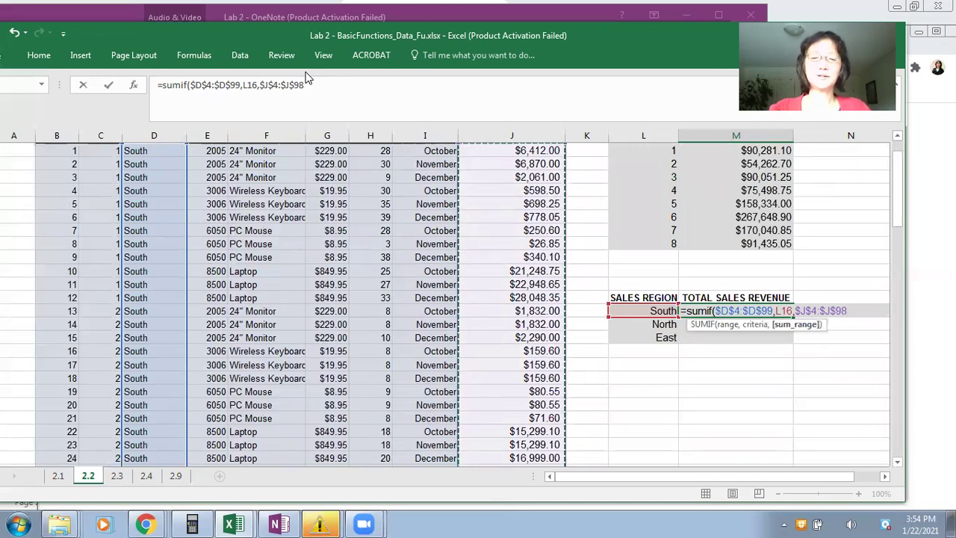
key(ctrl+Return)
key(Down)
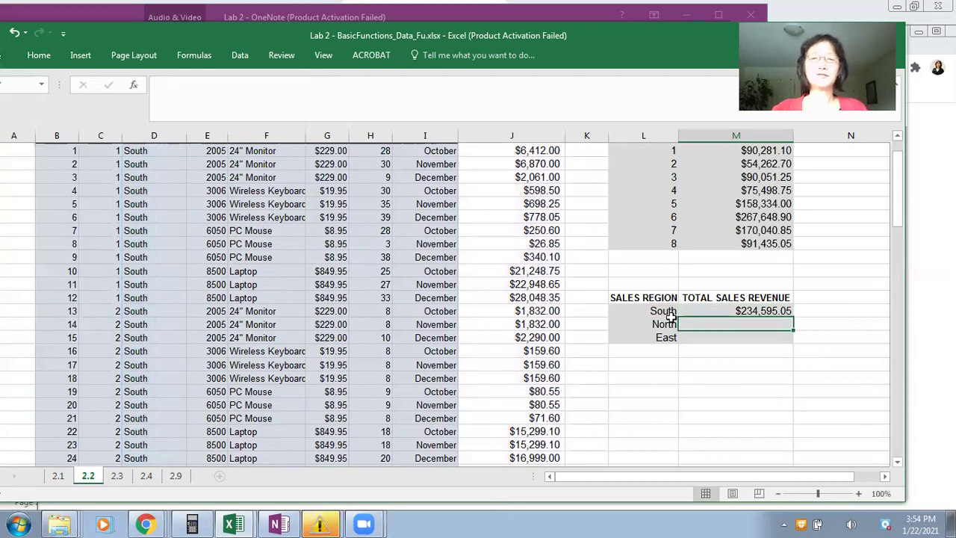
- Fill the South region's SUMIF formula in M16 down to the North and East rows and check both copied formulas
click(706, 312)
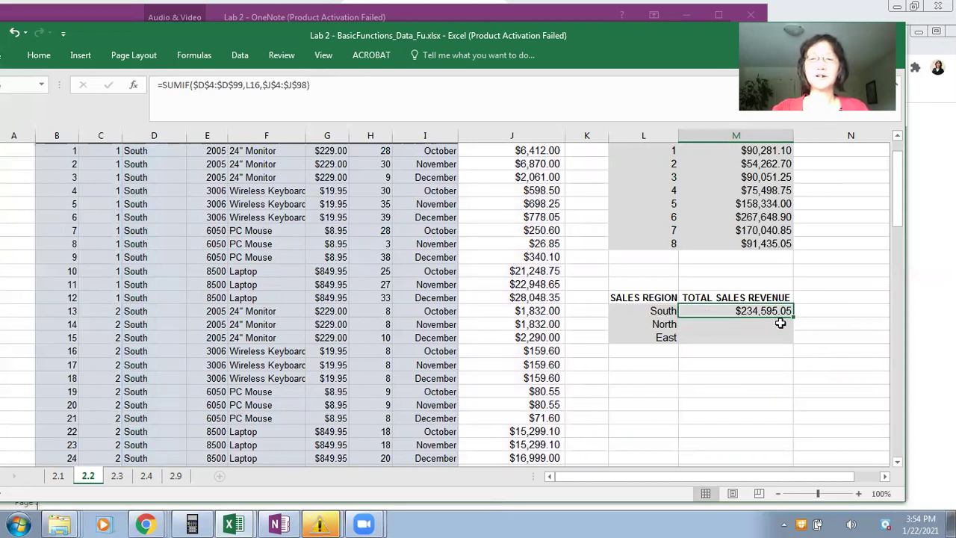
drag(793, 319, 795, 342)
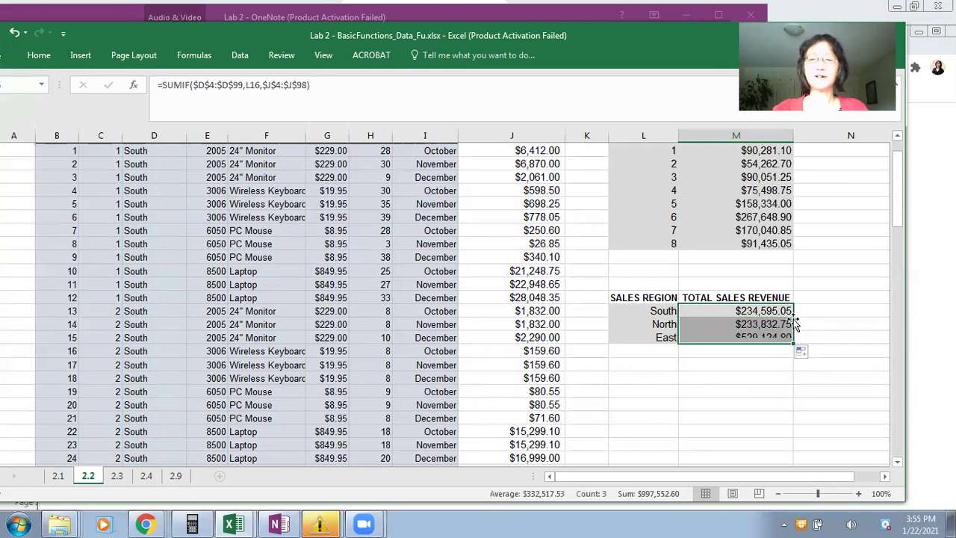
click(707, 325)
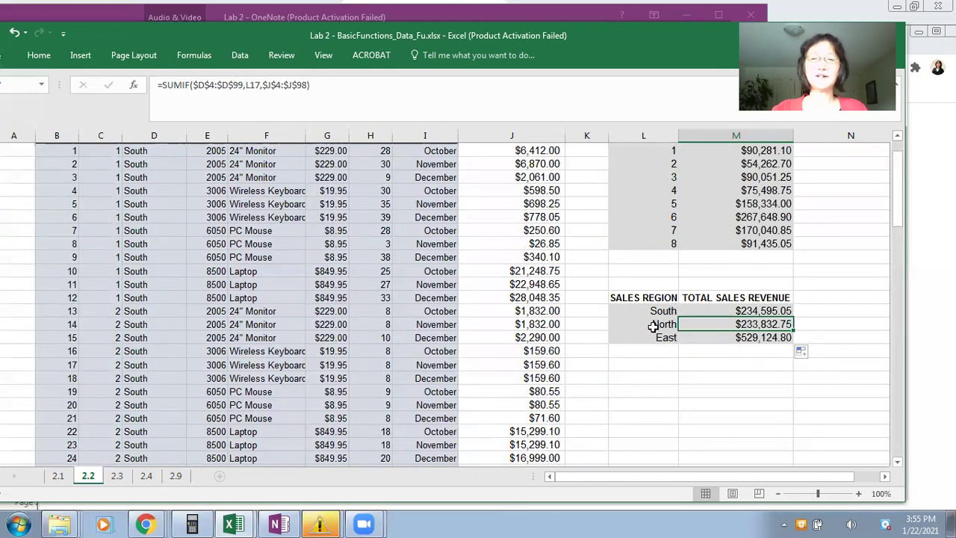
click(724, 340)
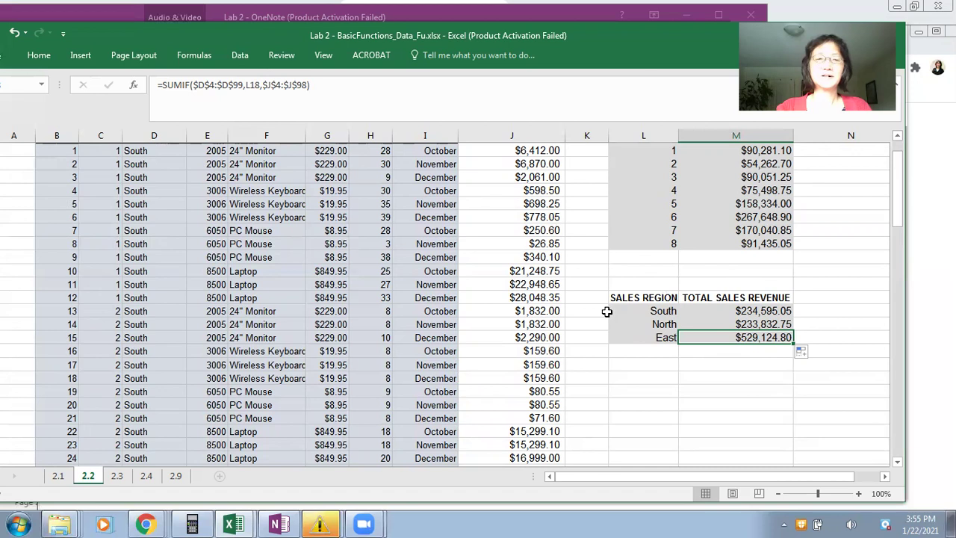
- Open sheet 2.3 and switch to the OneNote Lab 2 page to read the full Problem 2.3 instructions
click(117, 476)
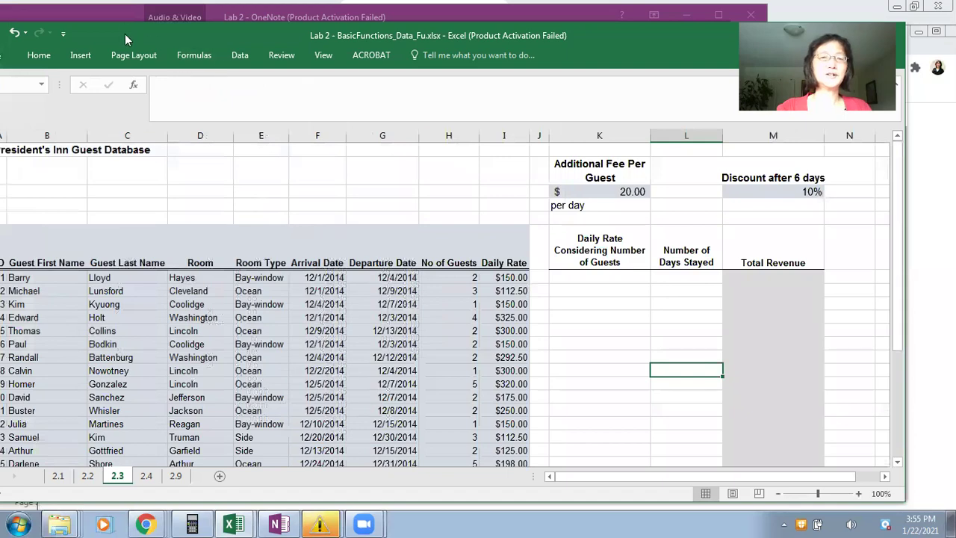
drag(124, 33, 644, 45)
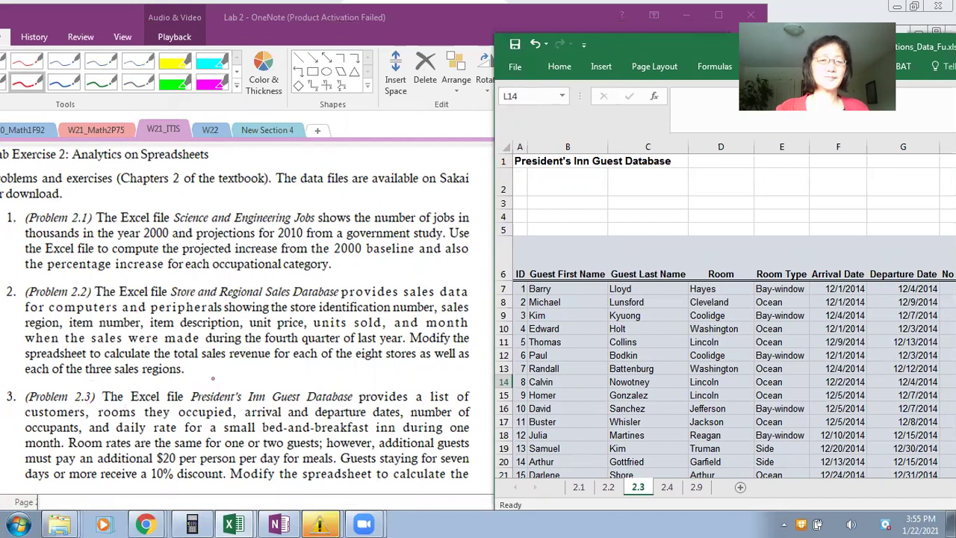
click(437, 34)
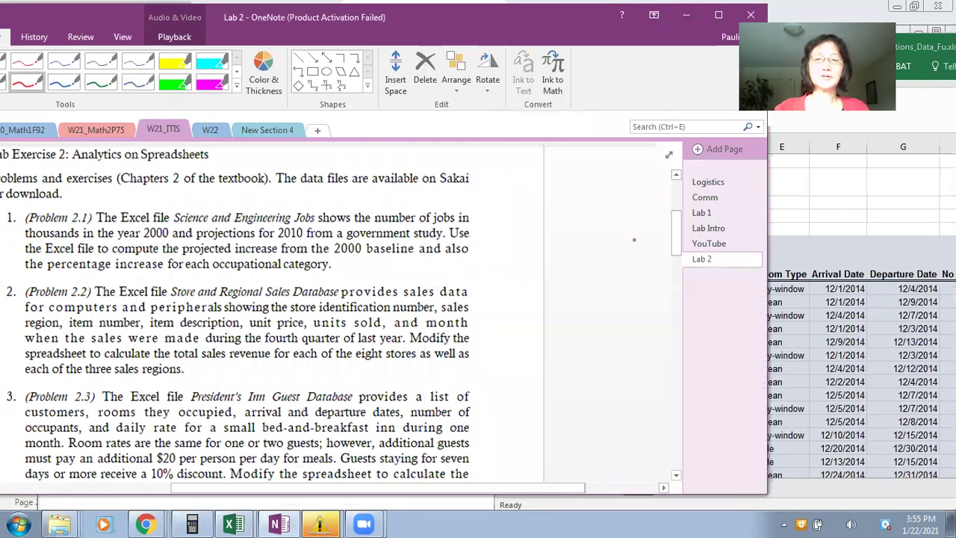
drag(676, 254, 676, 267)
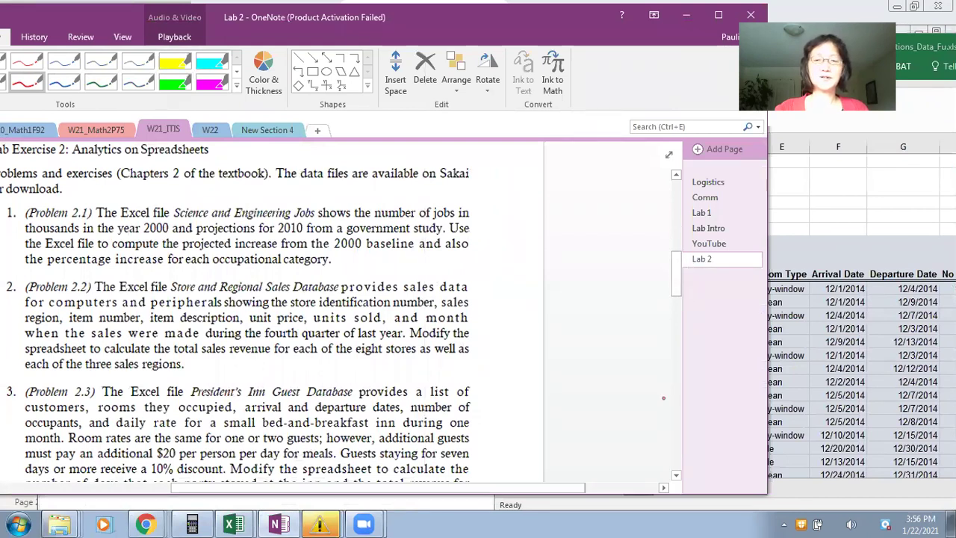
scroll(677, 474, down, 5)
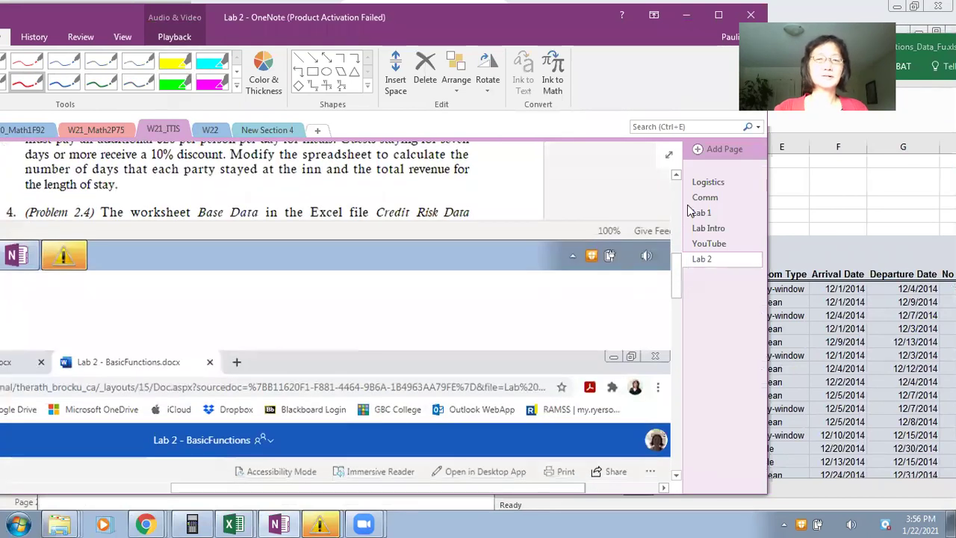
click(676, 176)
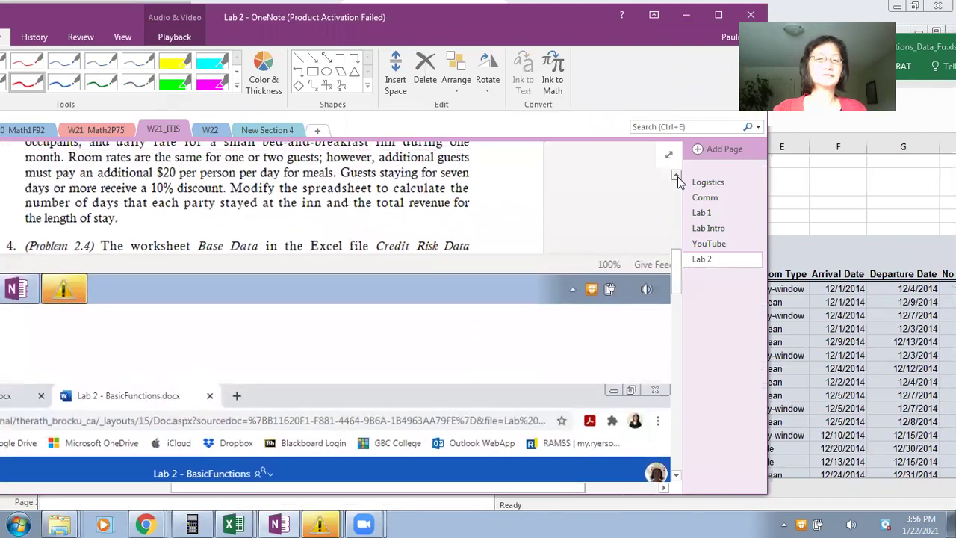
scroll(678, 179, up, 3)
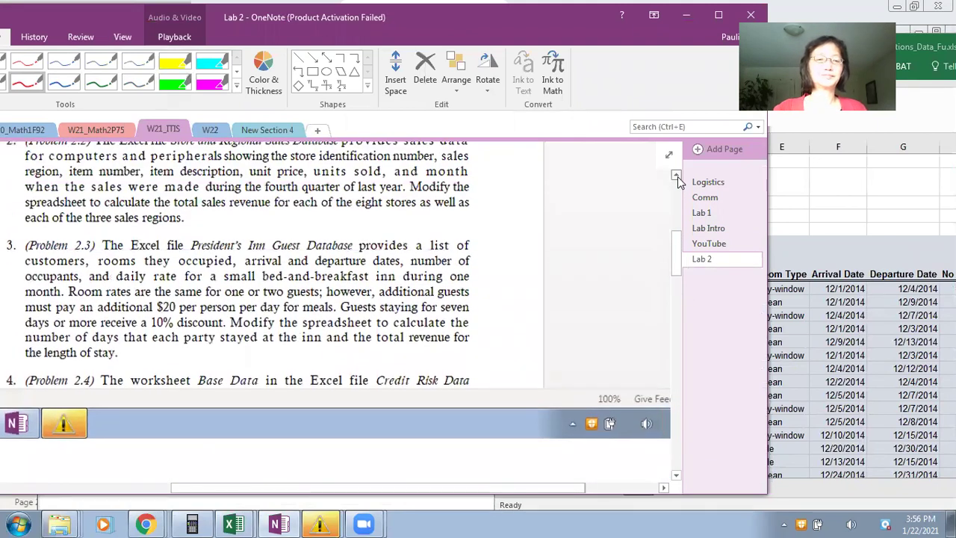
scroll(678, 180, up, 2)
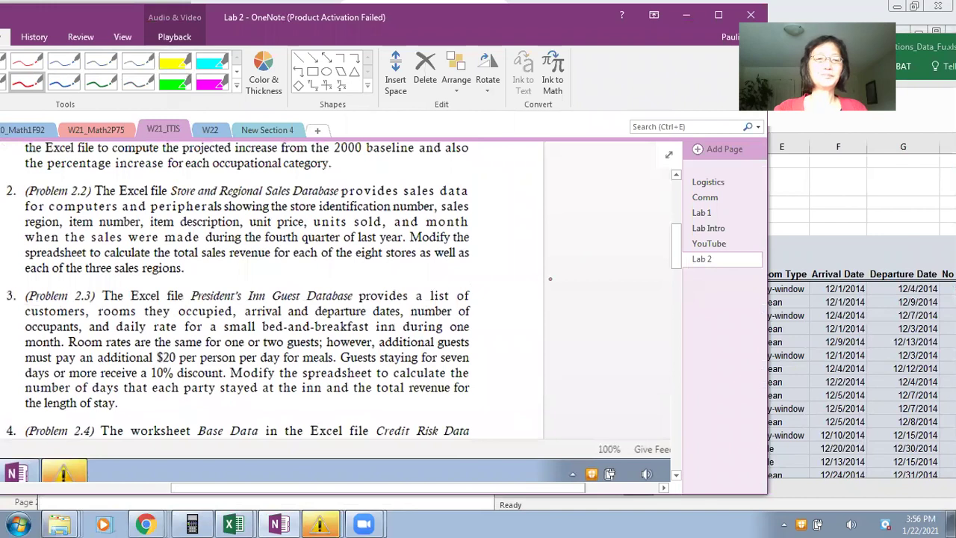
- Return to the Excel workbook and look over the President's Inn guest records on sheet 2.3 down to the last one
click(836, 171)
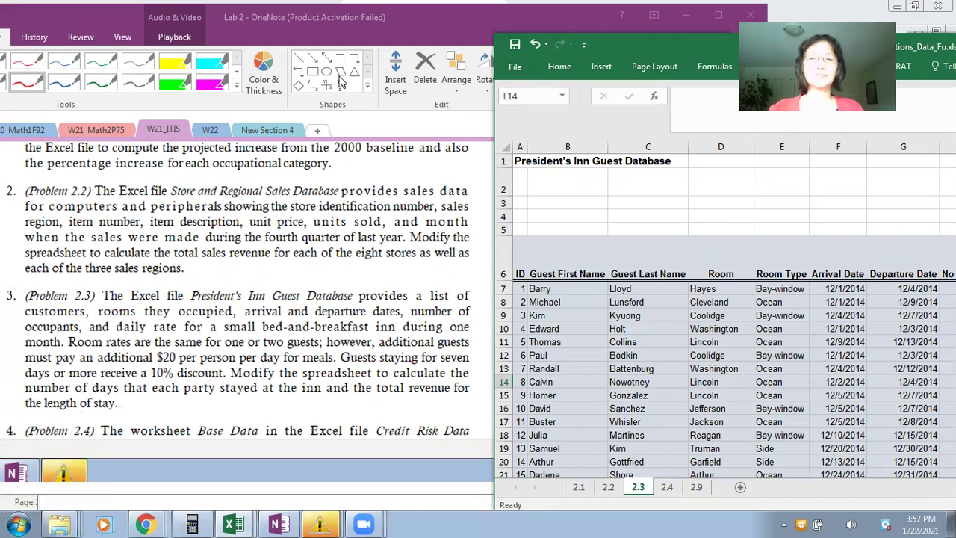
drag(633, 45, 160, 21)
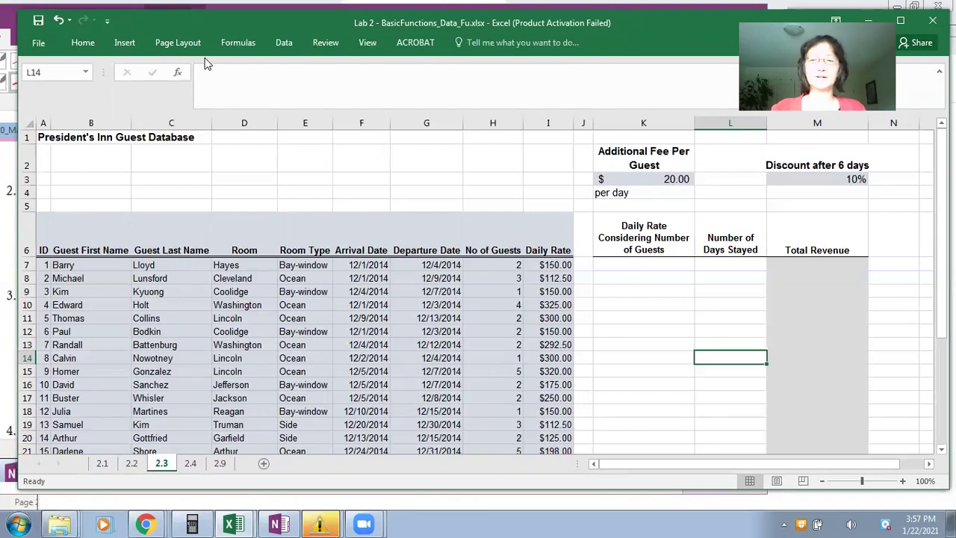
drag(943, 224, 943, 331)
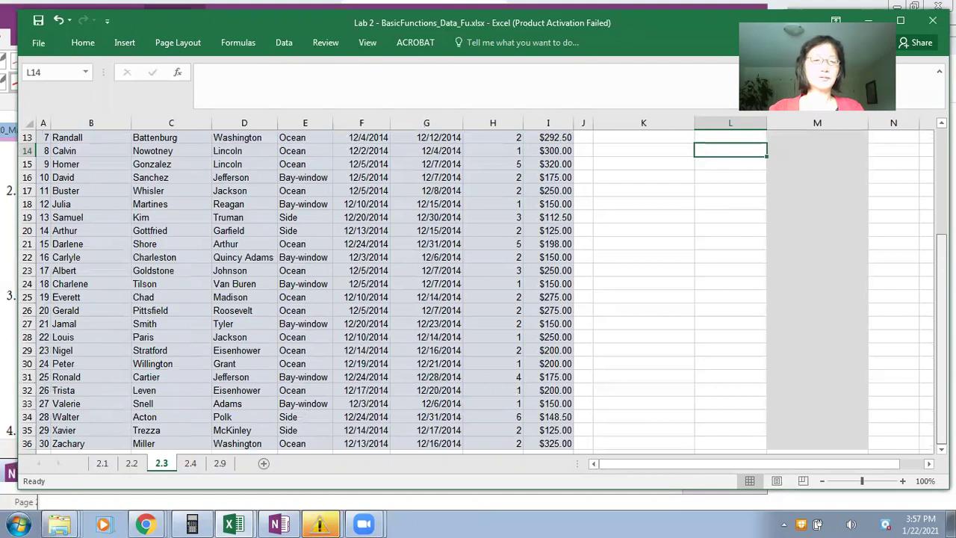
scroll(483, 292, up, 3)
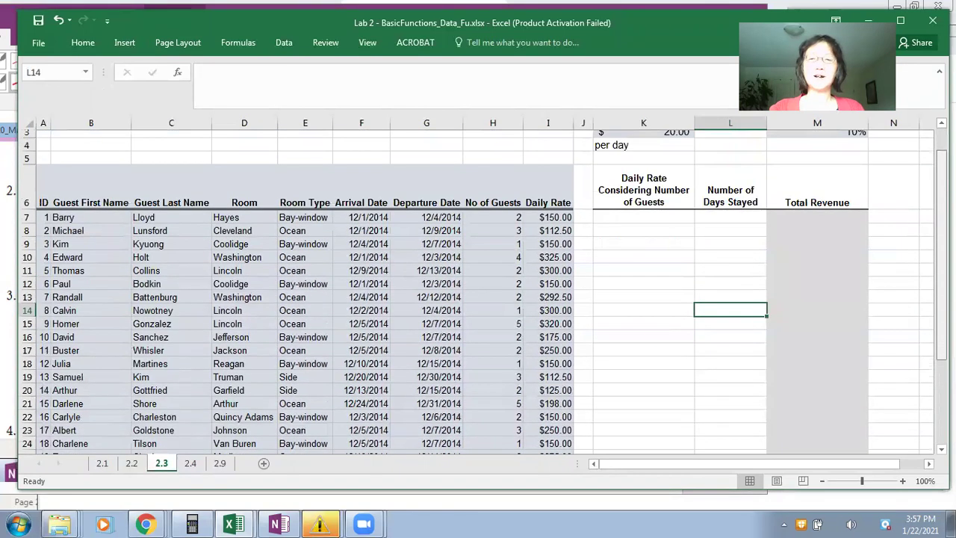
scroll(697, 239, up, 1)
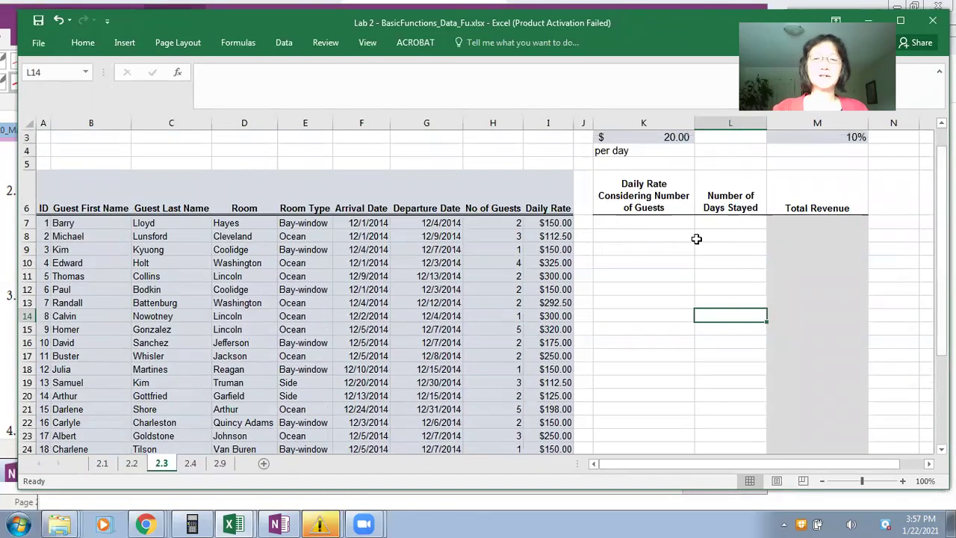
- Calculate the first guest's daily rate considering number of guests in K7 with the formula =IF(H7<=2,I7,(H7-2)*20+I7)
click(640, 228)
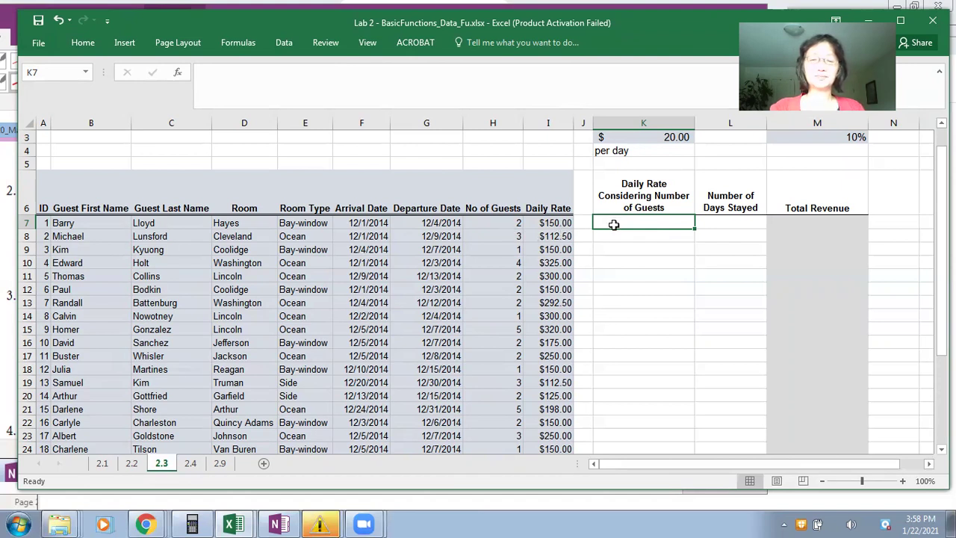
text(=if()
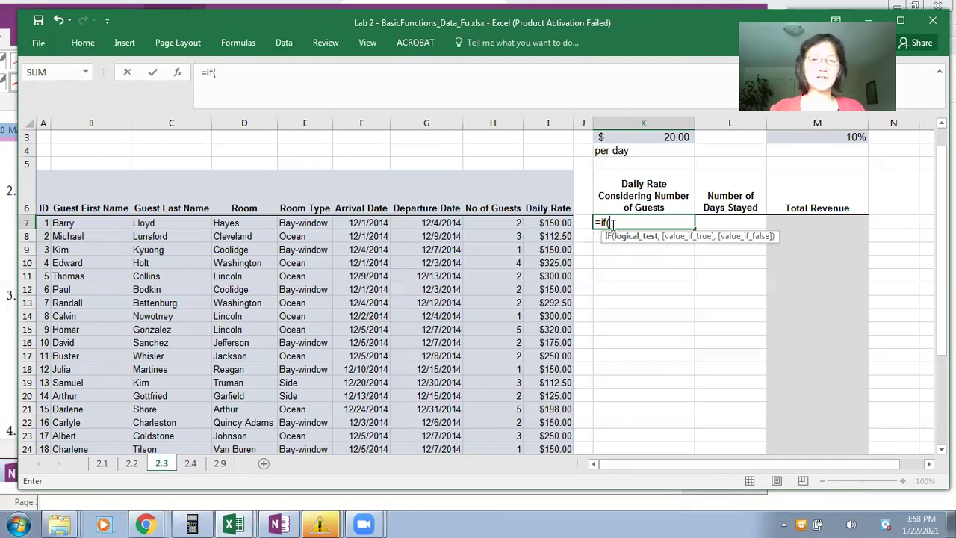
click(487, 221)
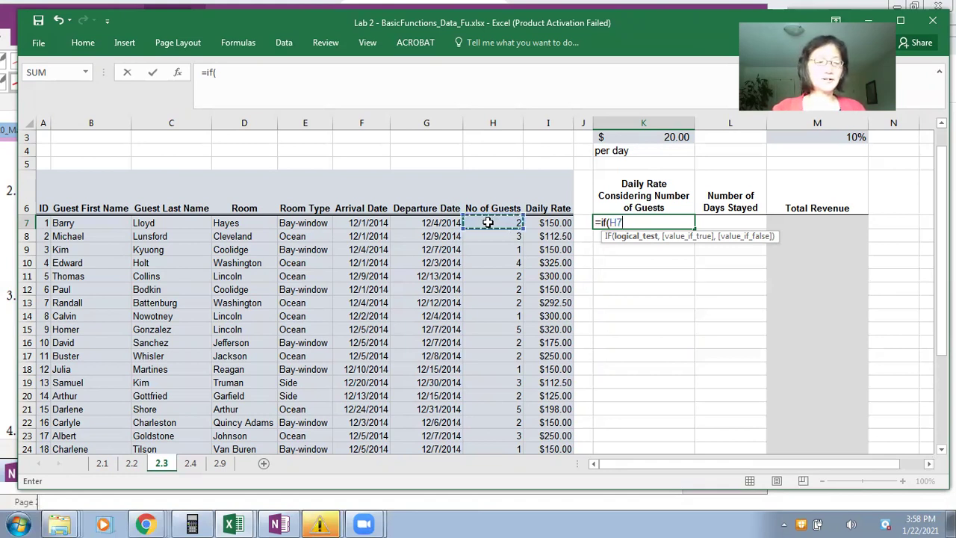
text(<=2,)
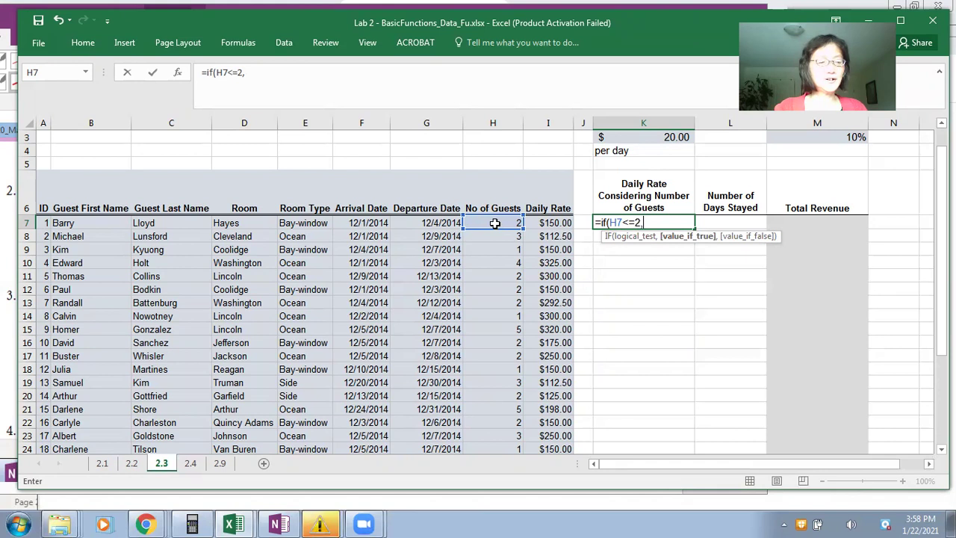
click(548, 223)
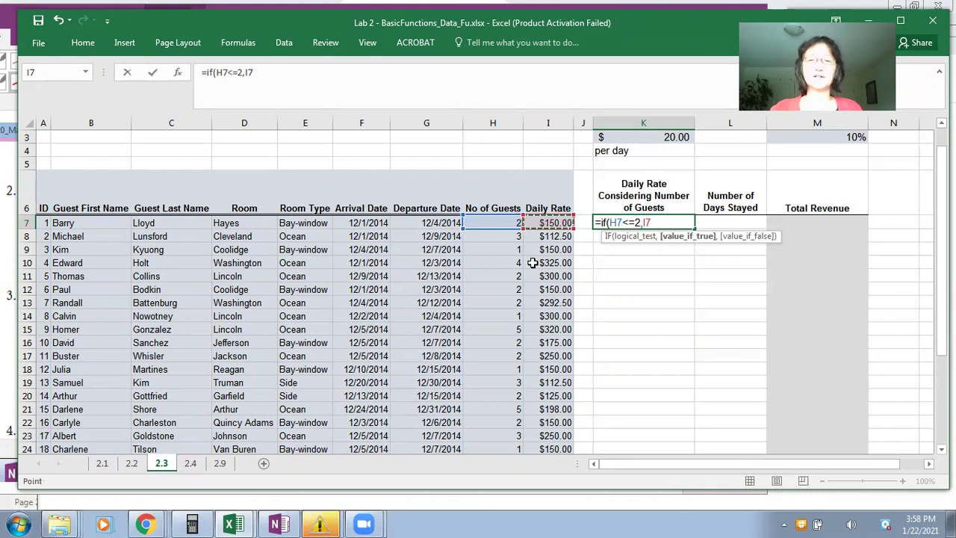
text(,)
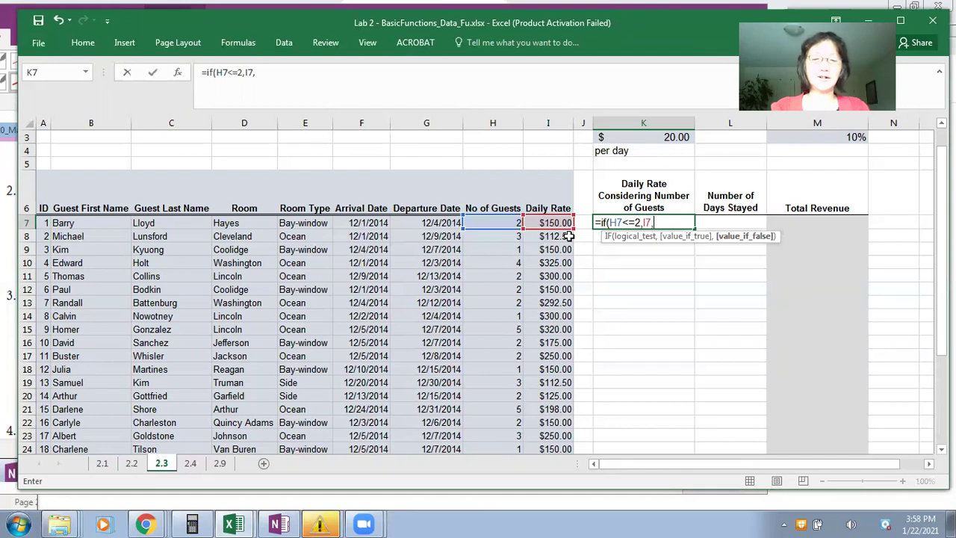
text(()
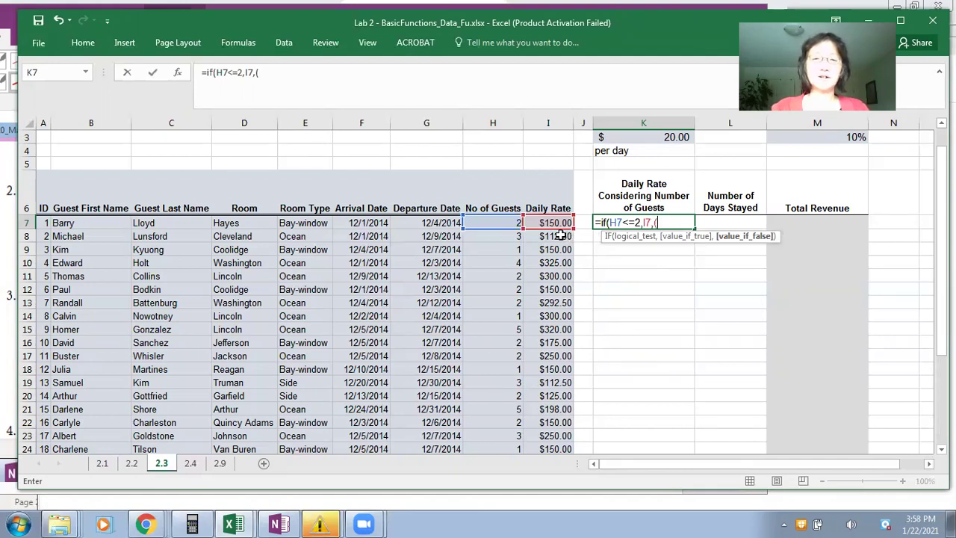
click(505, 224)
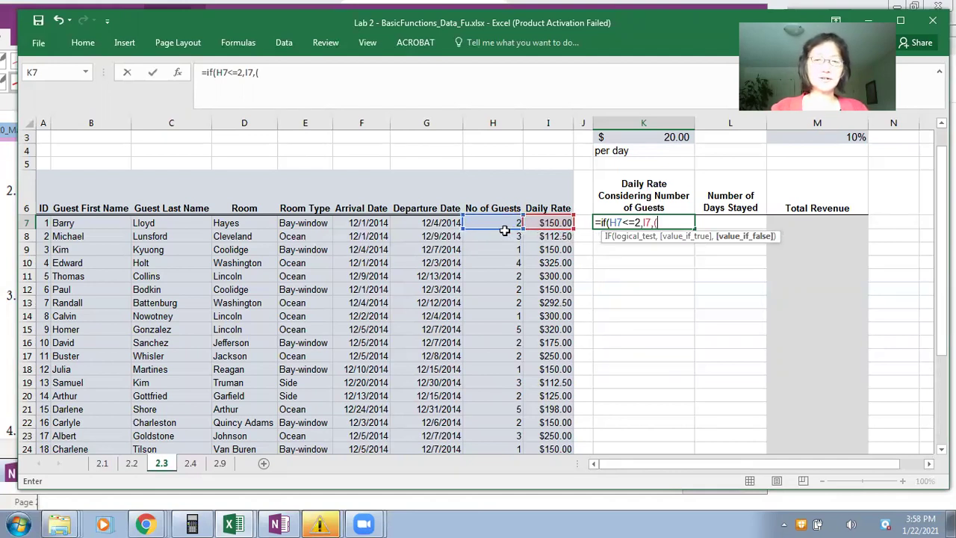
text(2)
key(BackSpace)
text(-)
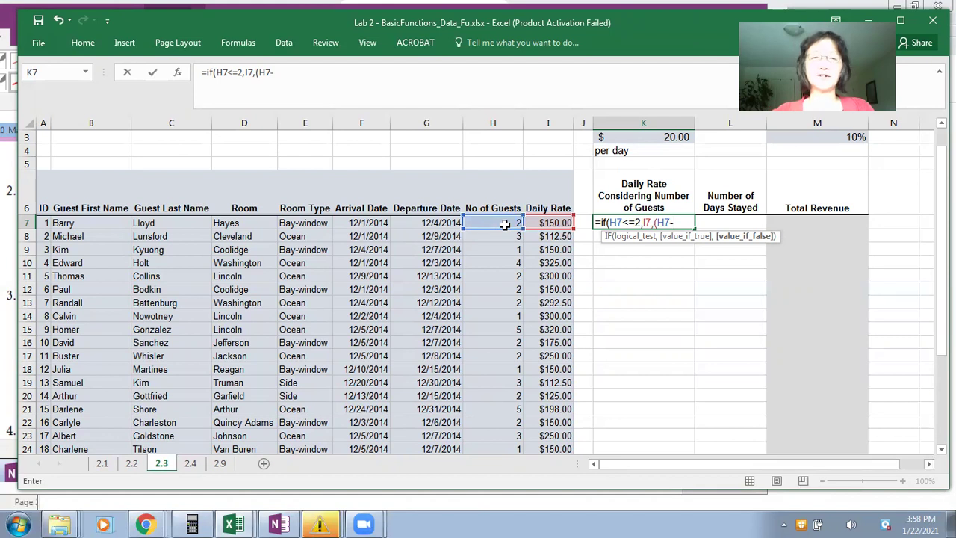
text(2))
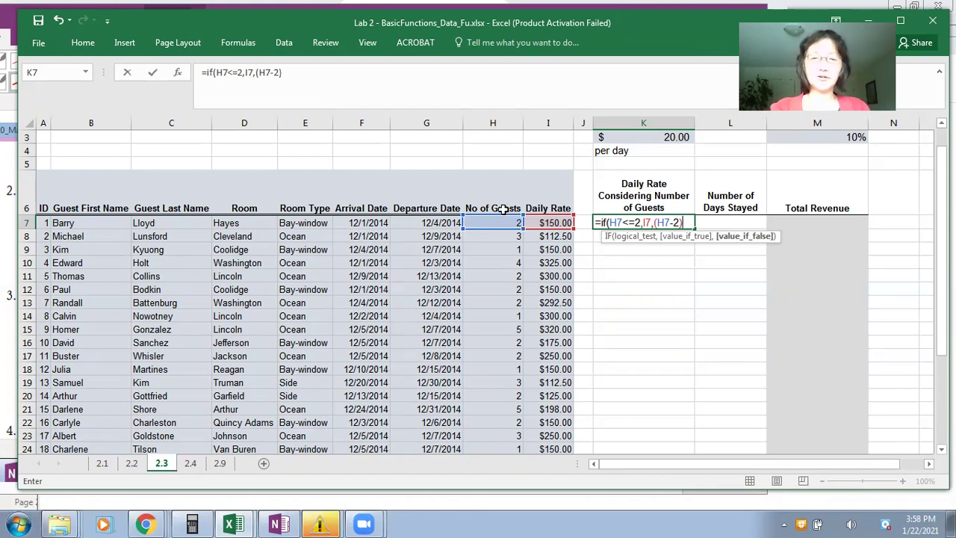
text(*20)
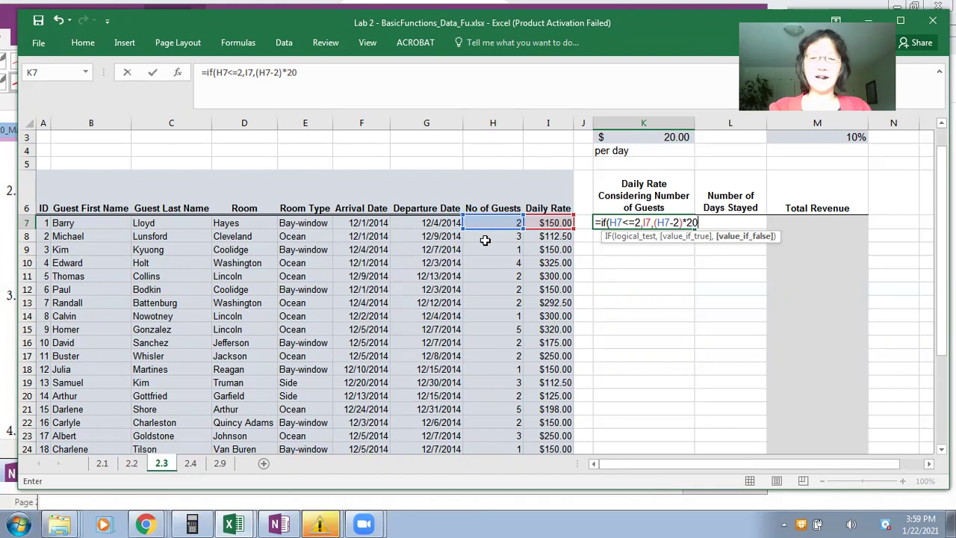
text(+)
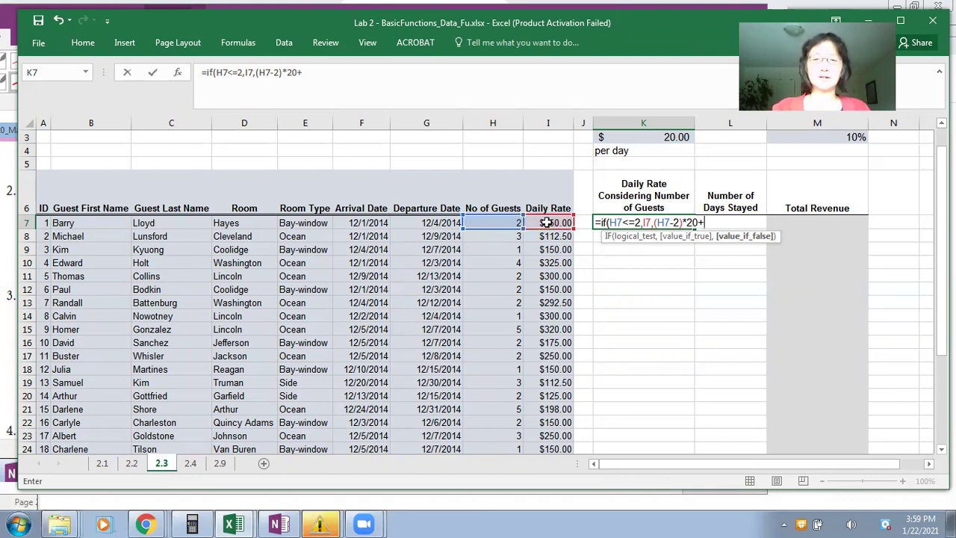
click(548, 222)
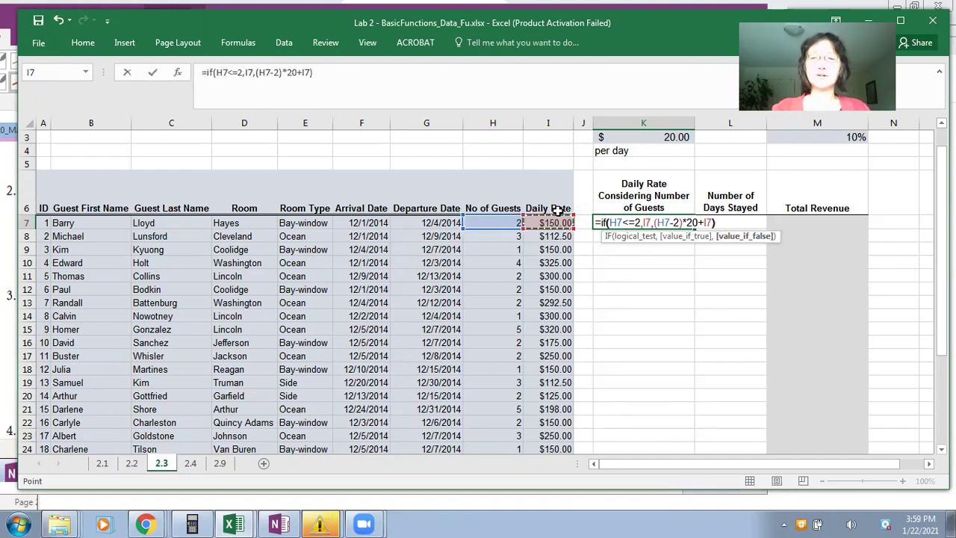
text())
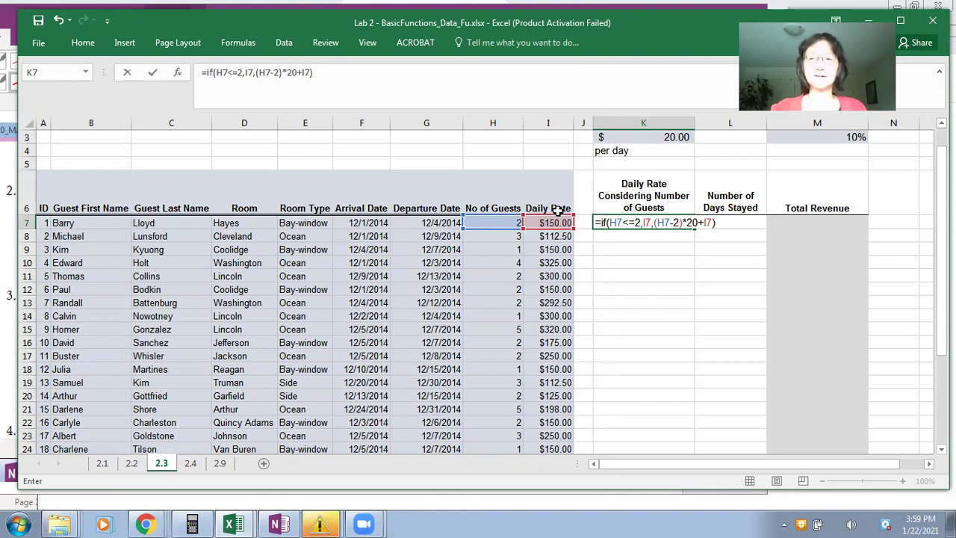
key(Return)
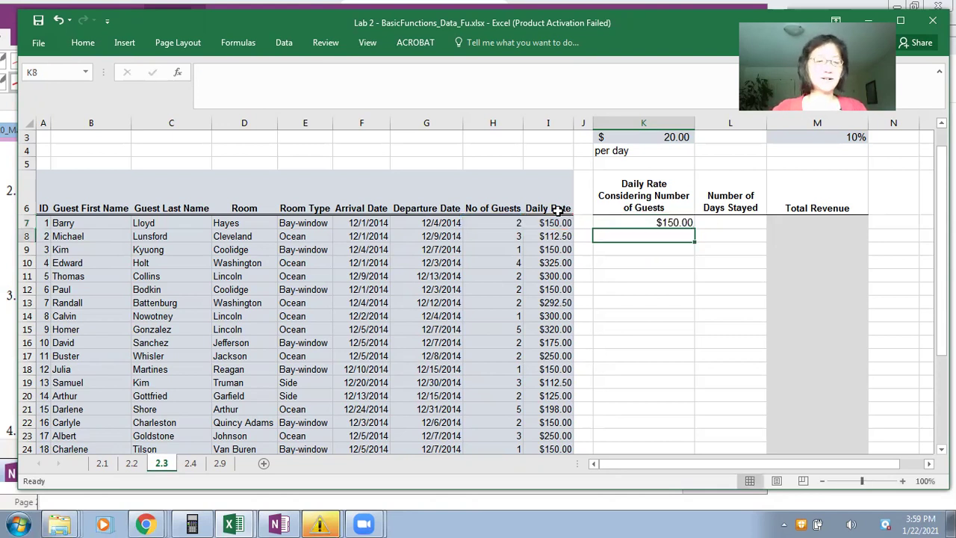
- Fill the IF formula in K7 down through row 36 for all remaining guests
click(619, 223)
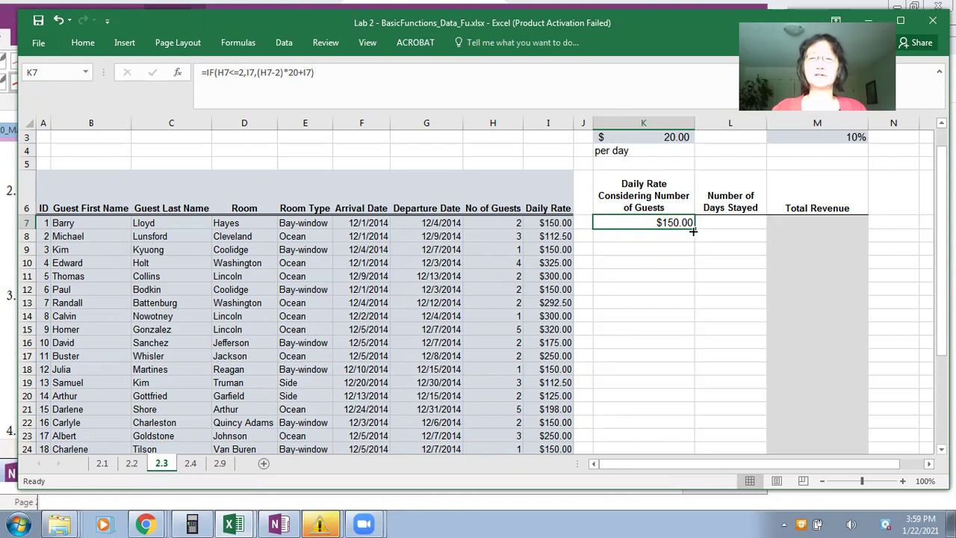
drag(694, 230, 680, 418)
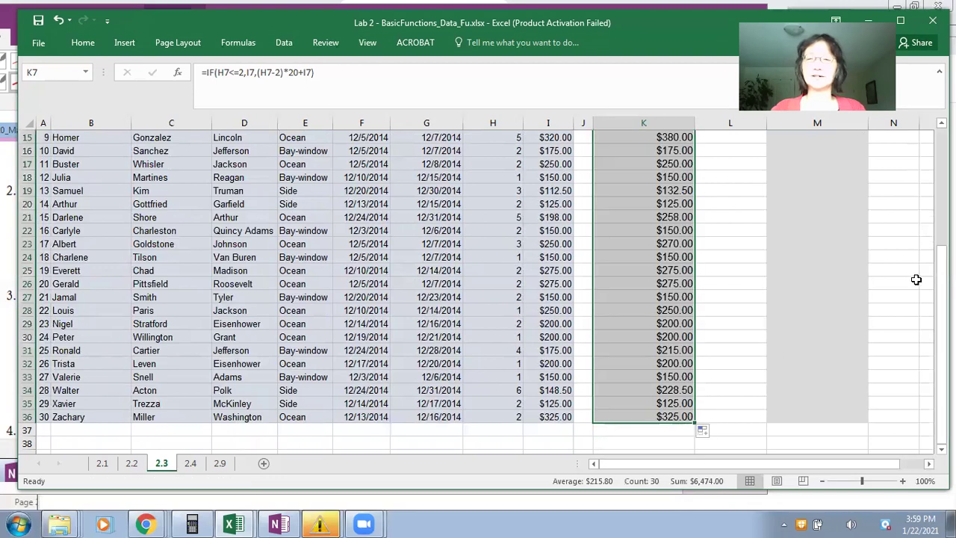
scroll(943, 283, up, 3)
scroll(710, 209, up, 1)
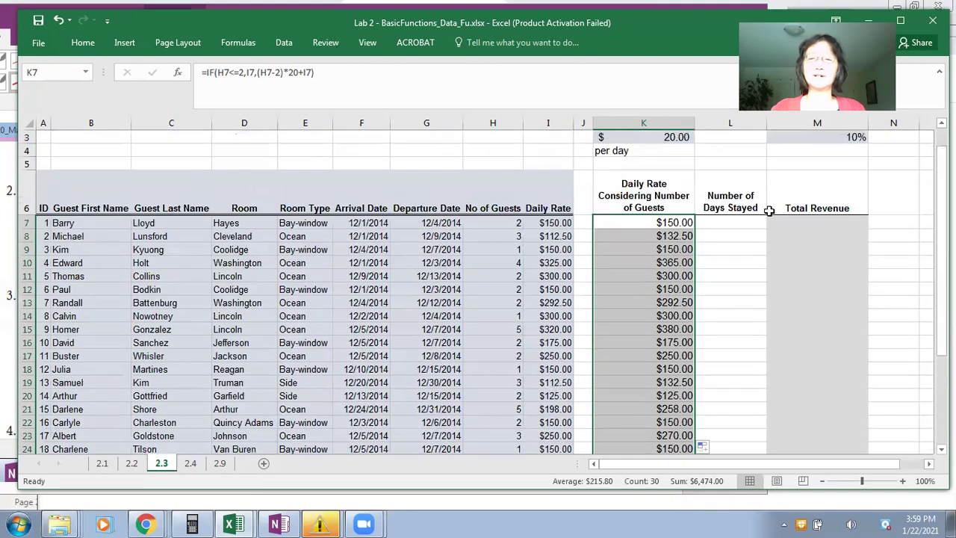
- Calculate the first guest's number of days stayed in L7 with =G7-F7 and fill the formula down for all remaining guests
click(662, 236)
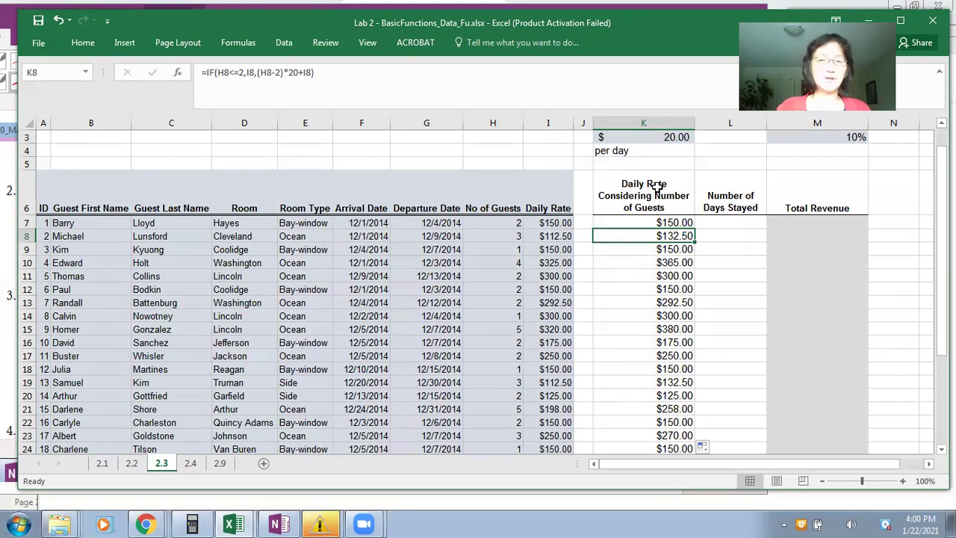
click(727, 222)
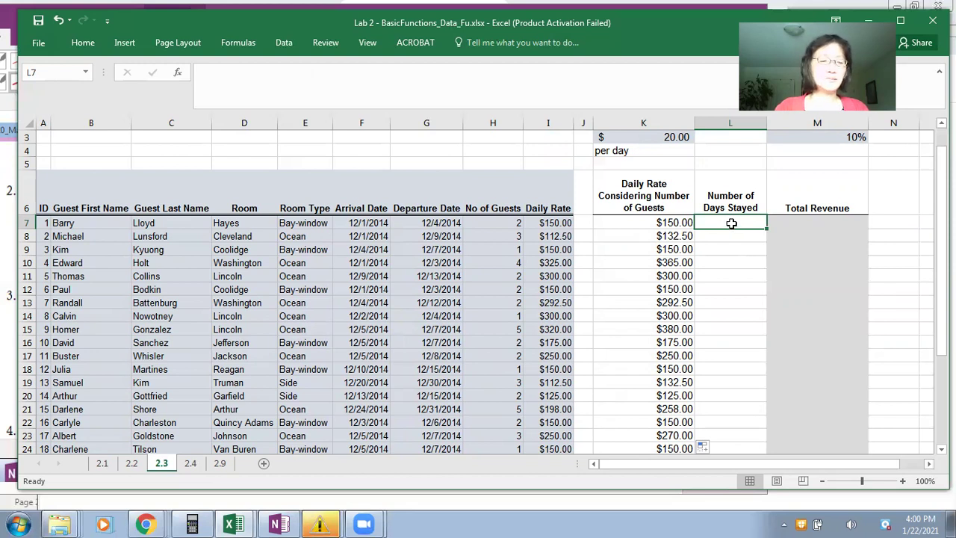
text(=)
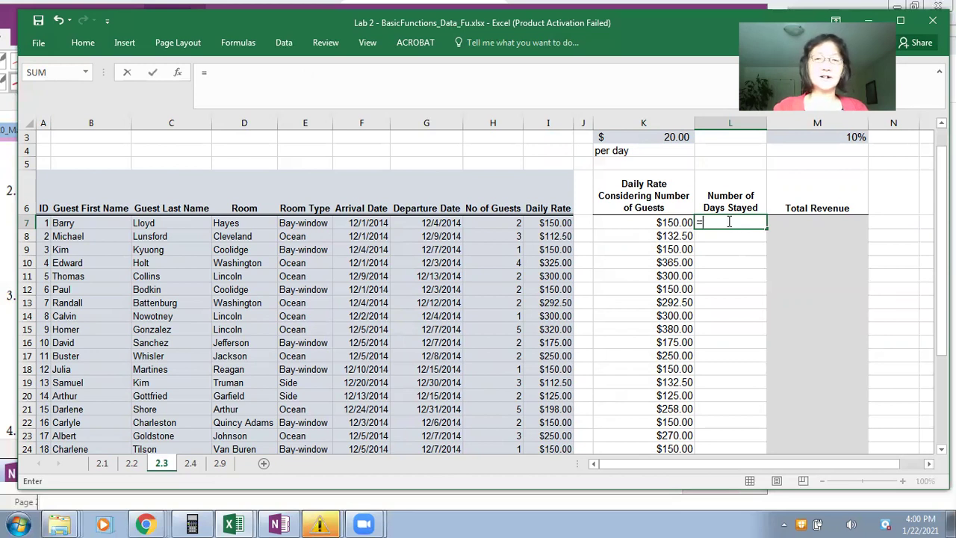
click(415, 225)
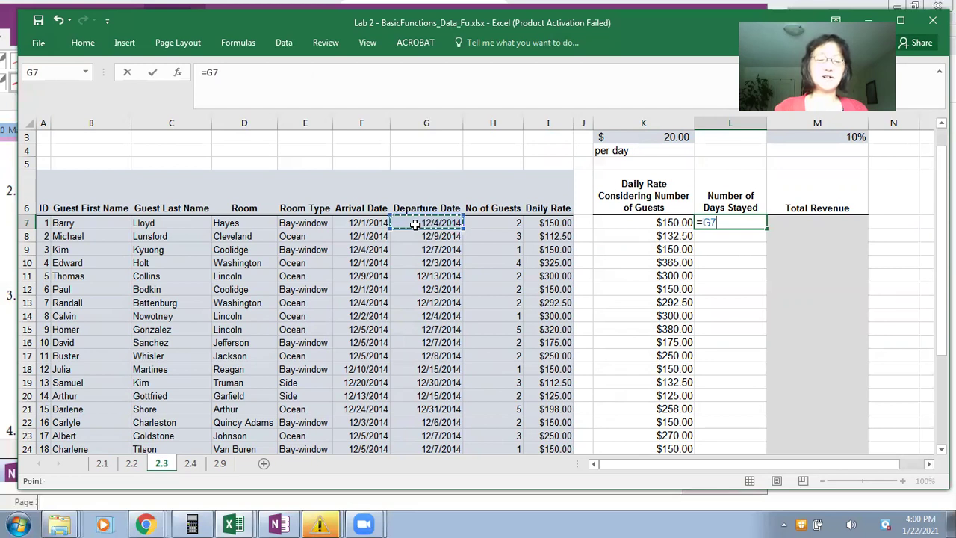
text(-)
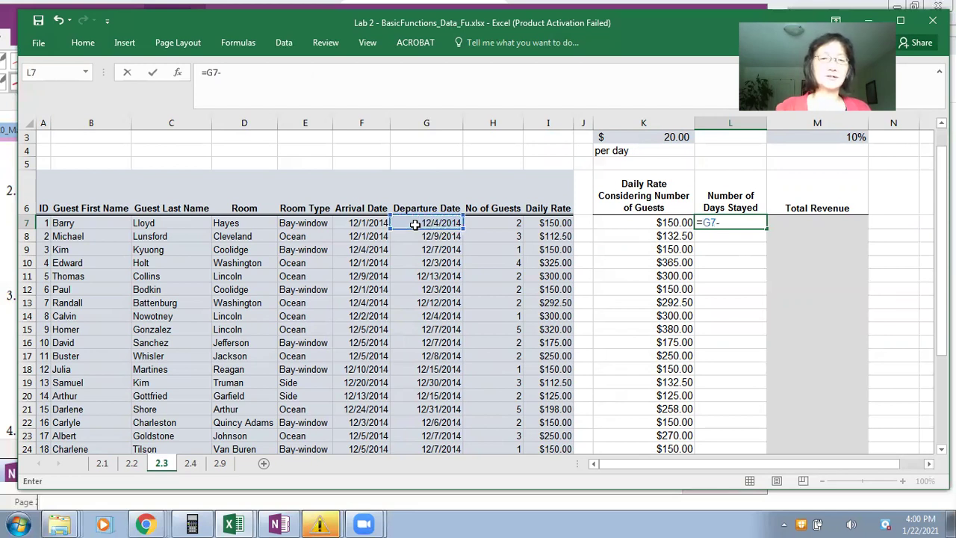
click(342, 224)
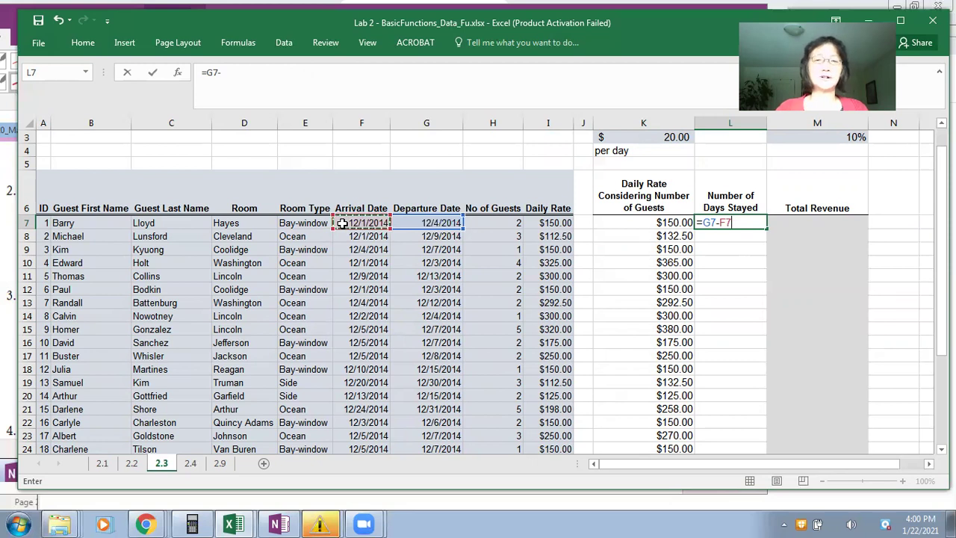
key(Return)
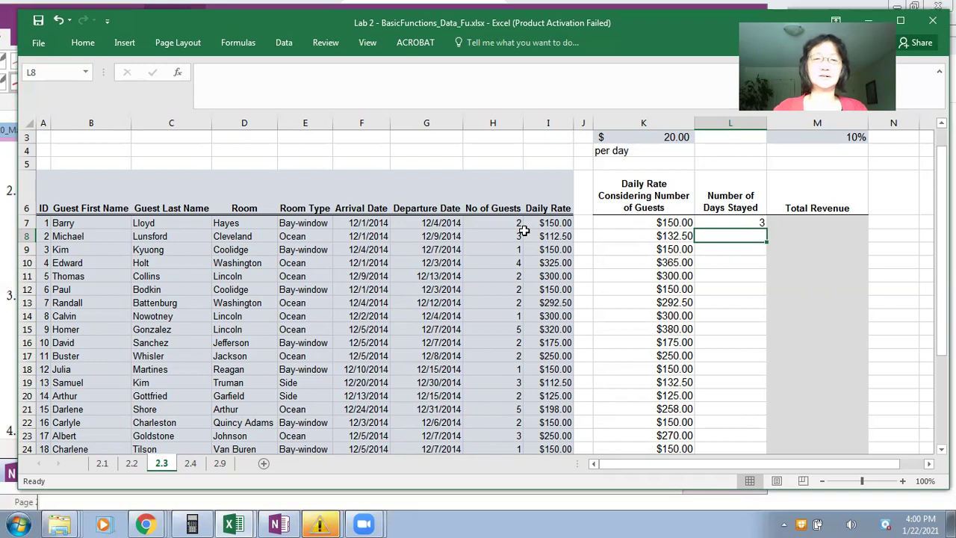
click(735, 223)
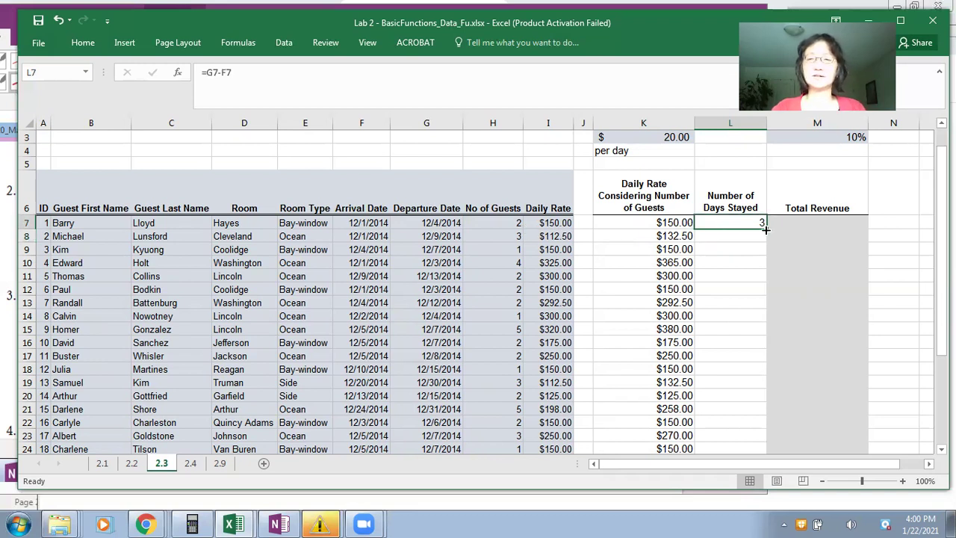
double_click(766, 229)
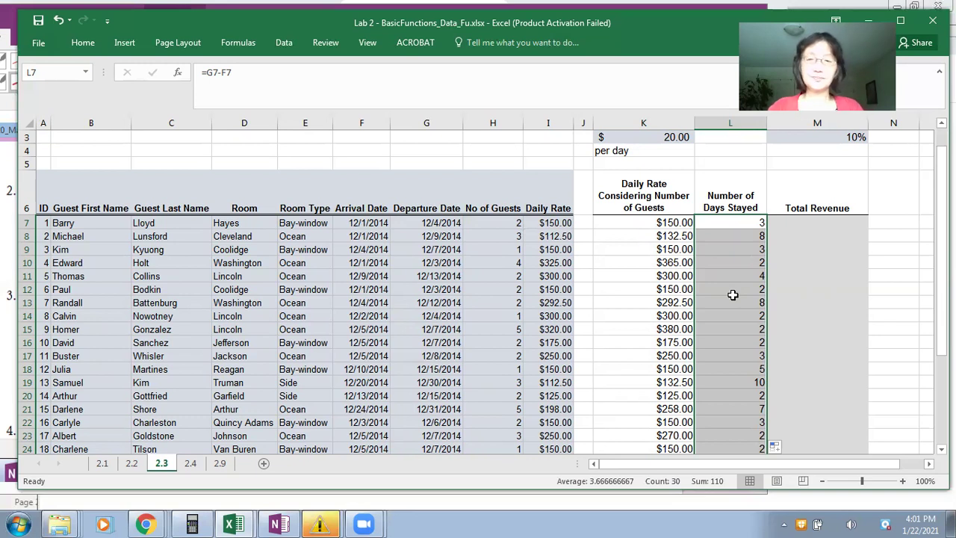
- Calculate the first guest's total revenue in M7 with =IF(L7<=6,K7*L7,K7*L7*0.9) and fill the formula down for all remaining guests
click(810, 226)
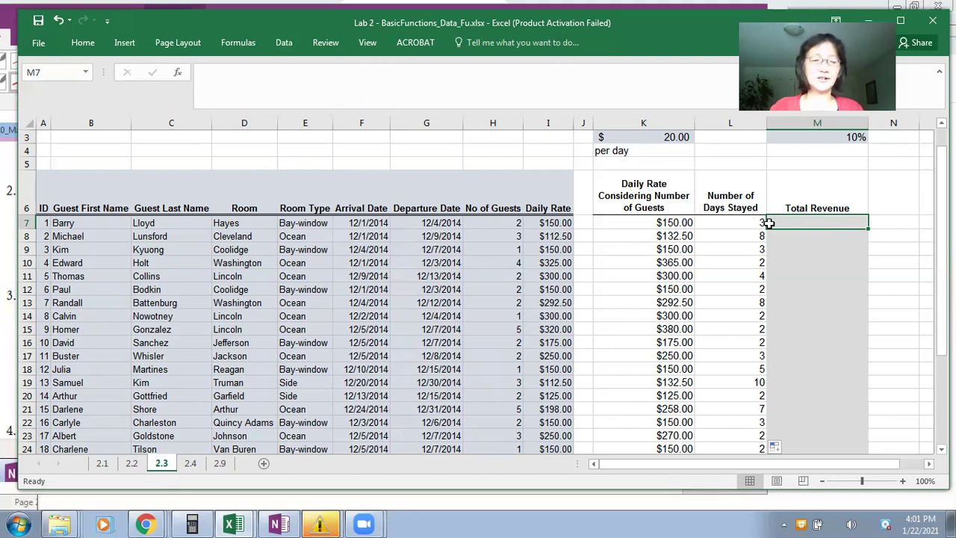
double_click(813, 221)
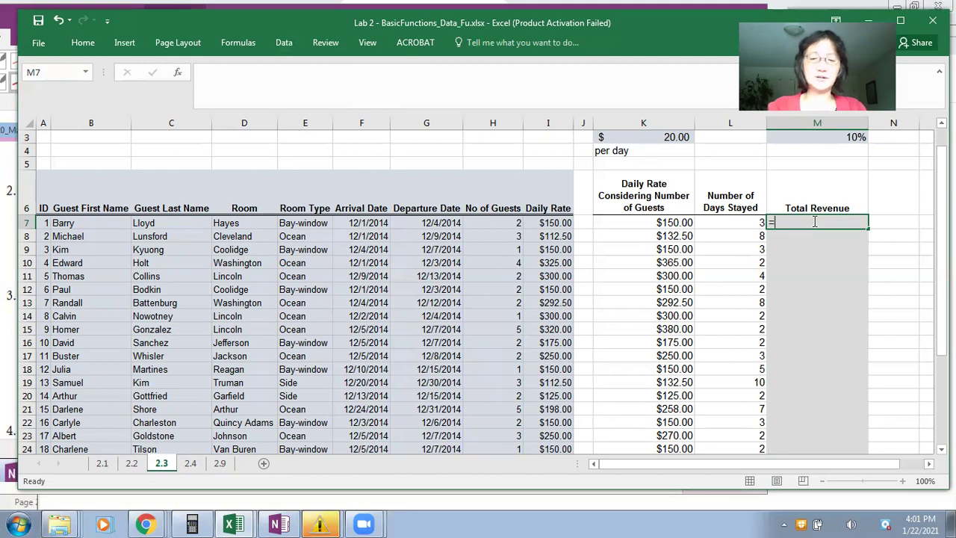
text(=if()
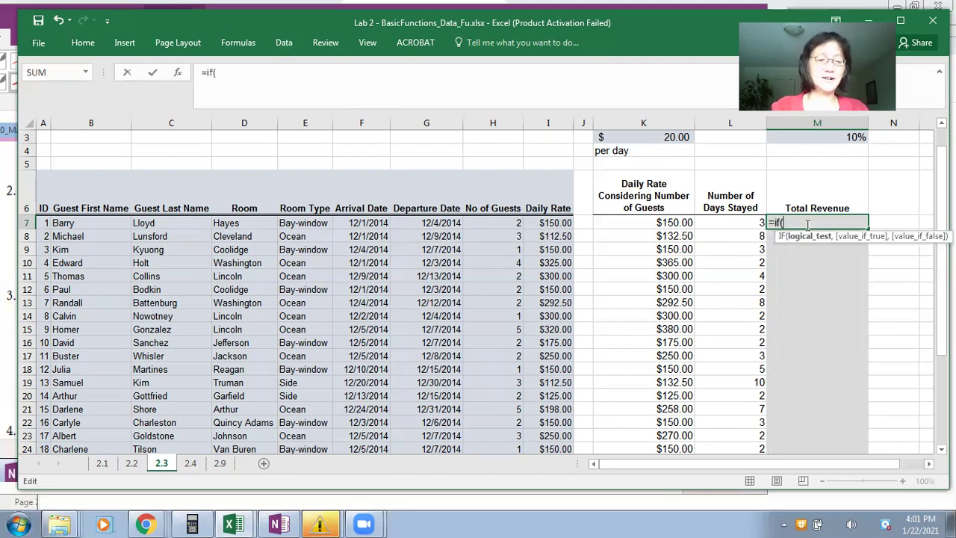
click(736, 222)
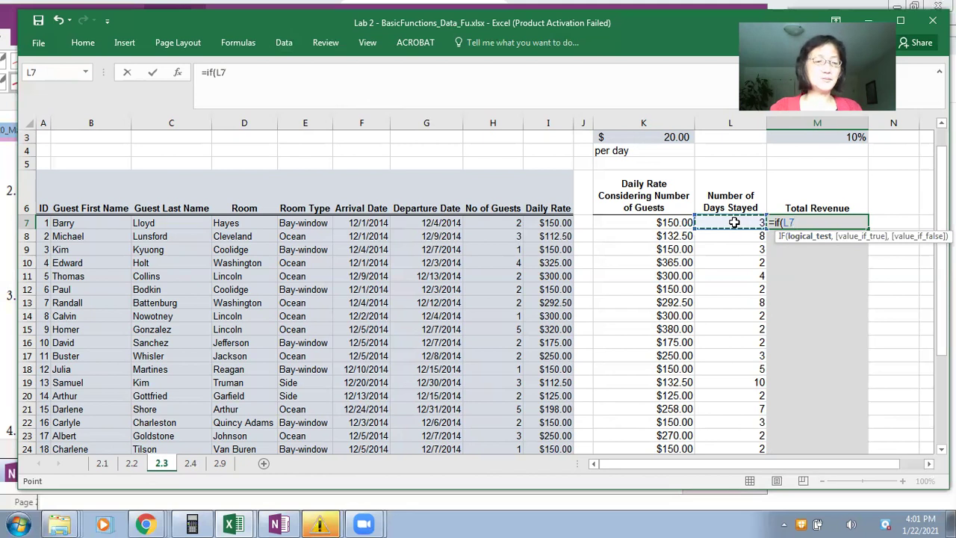
text(<)
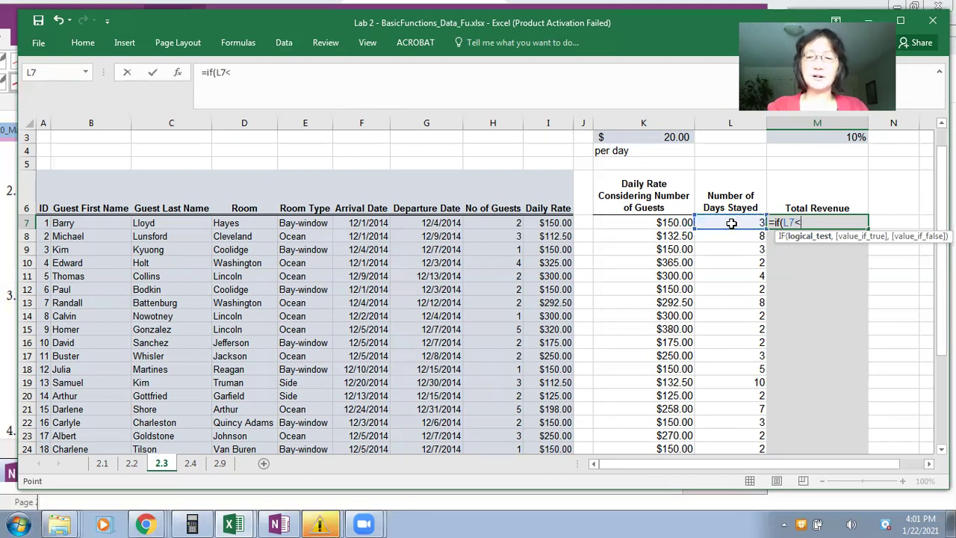
text(=6)
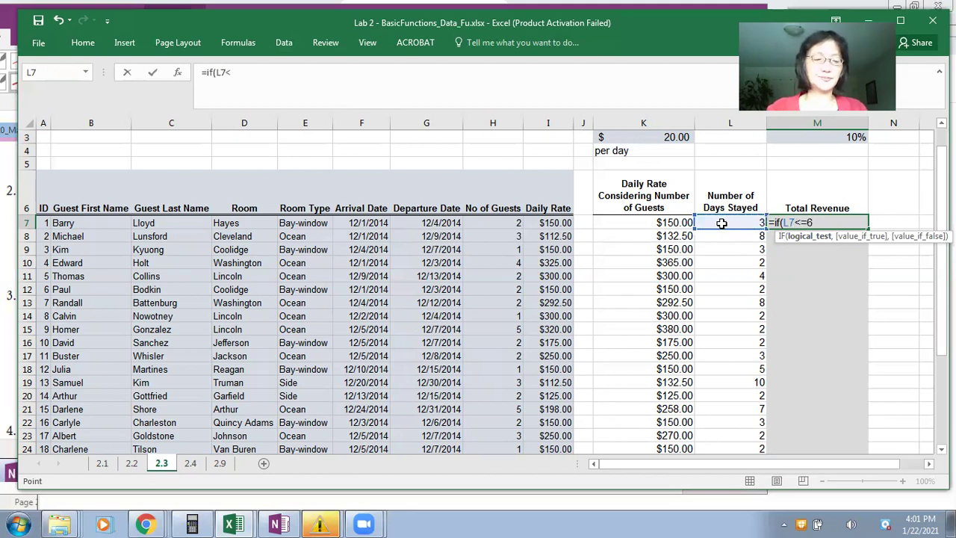
text(,)
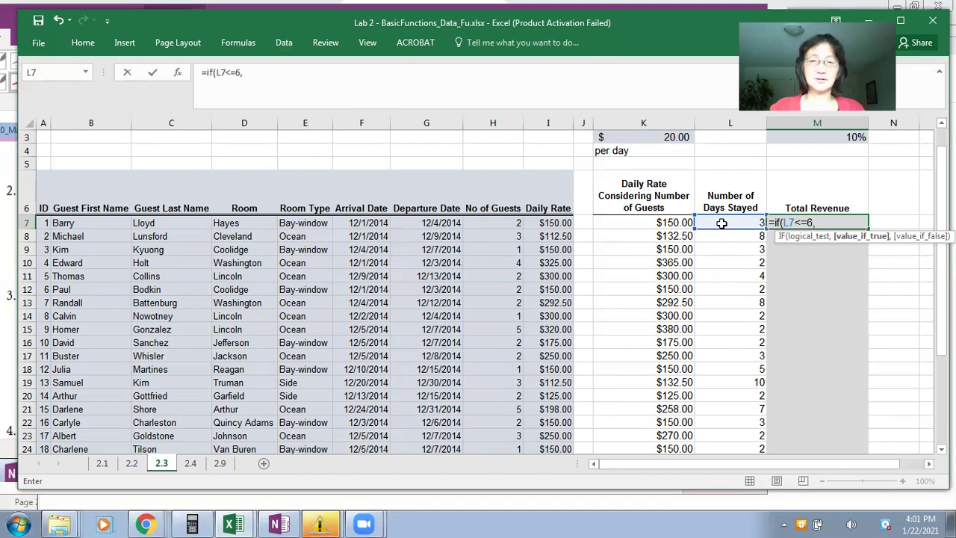
click(669, 223)
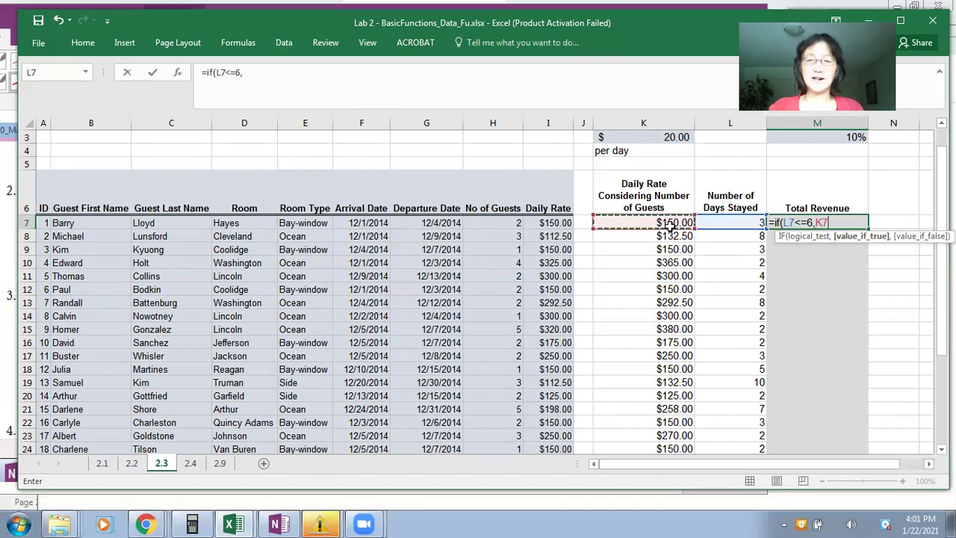
text(*)
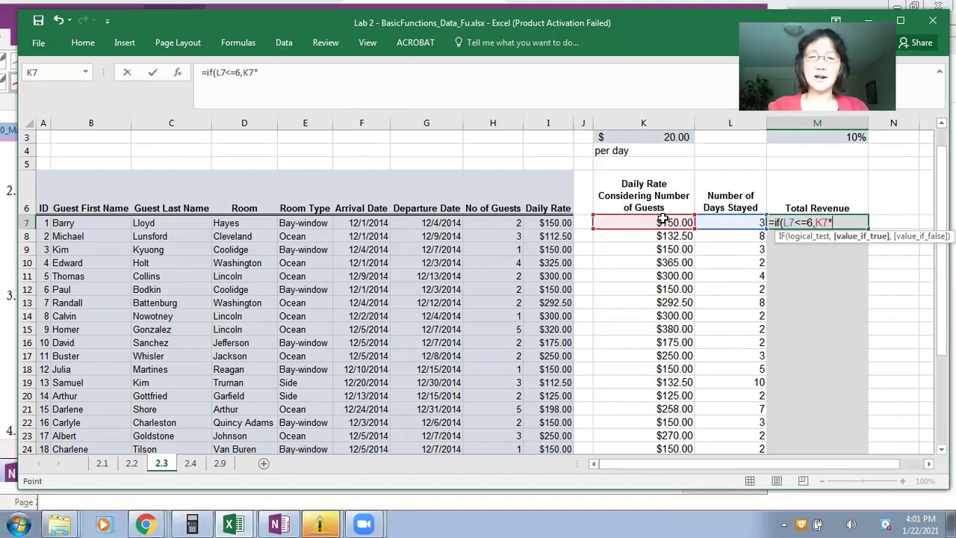
click(735, 223)
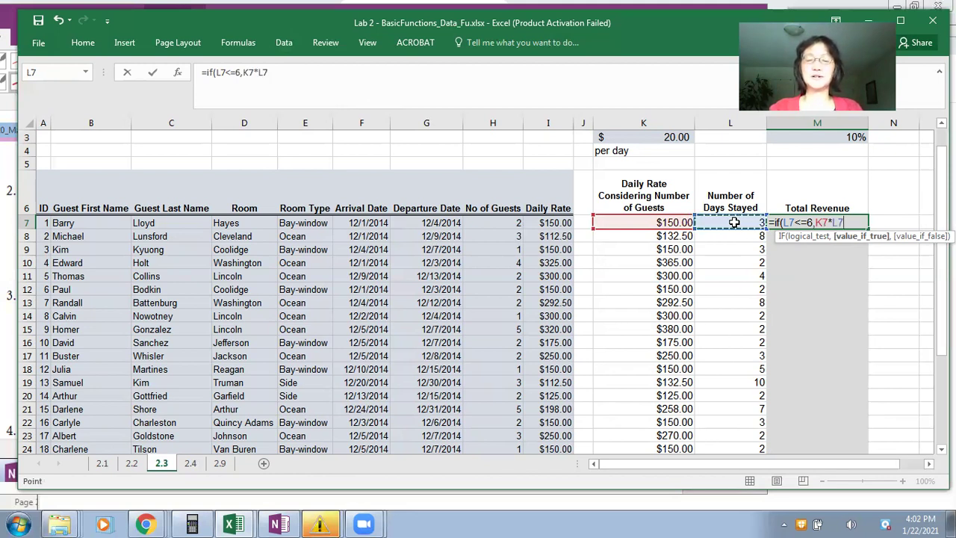
text(,)
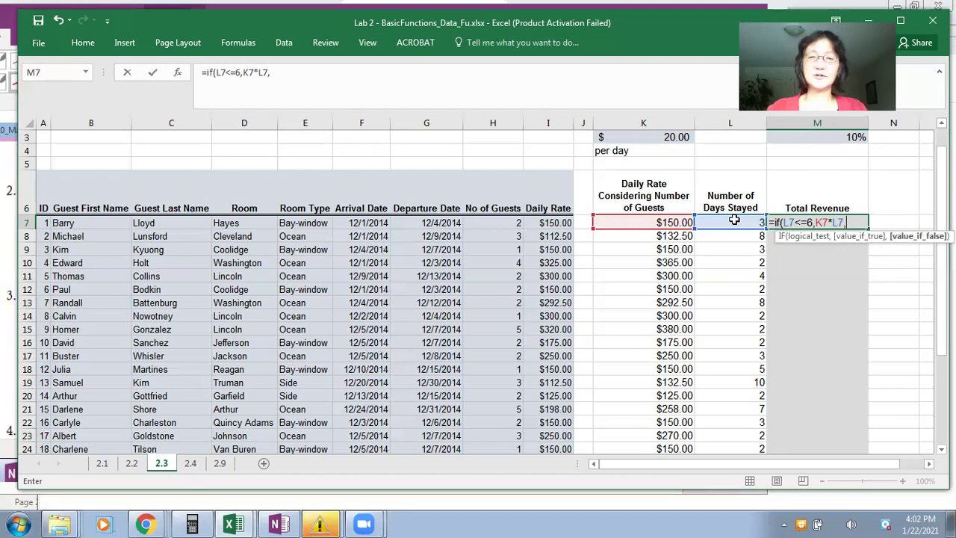
click(657, 222)
text(*)
click(701, 222)
text(*)
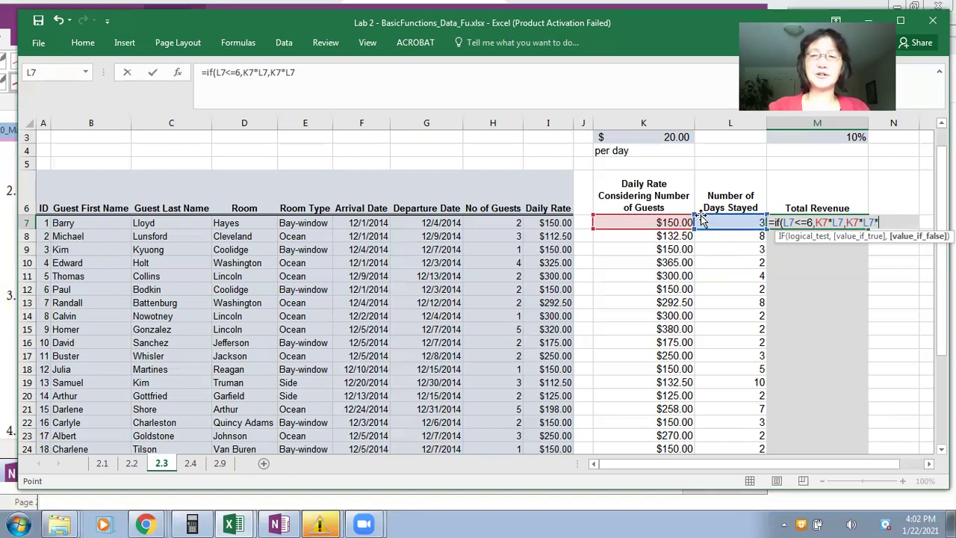
text(0.9)
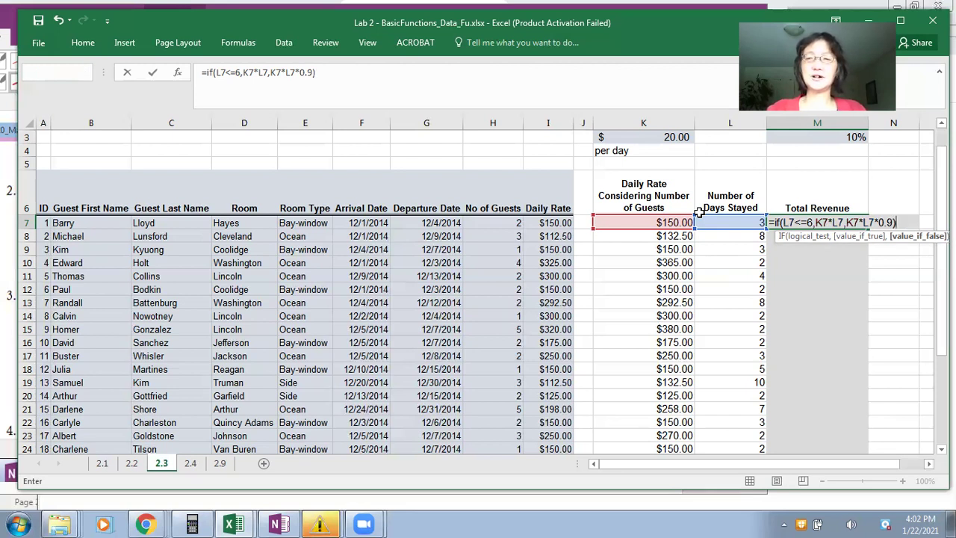
key(Return)
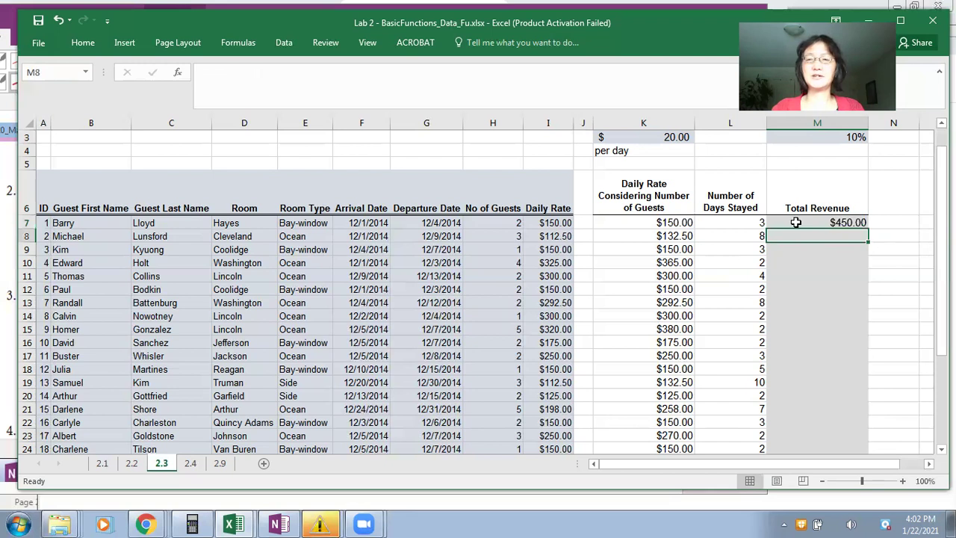
click(792, 222)
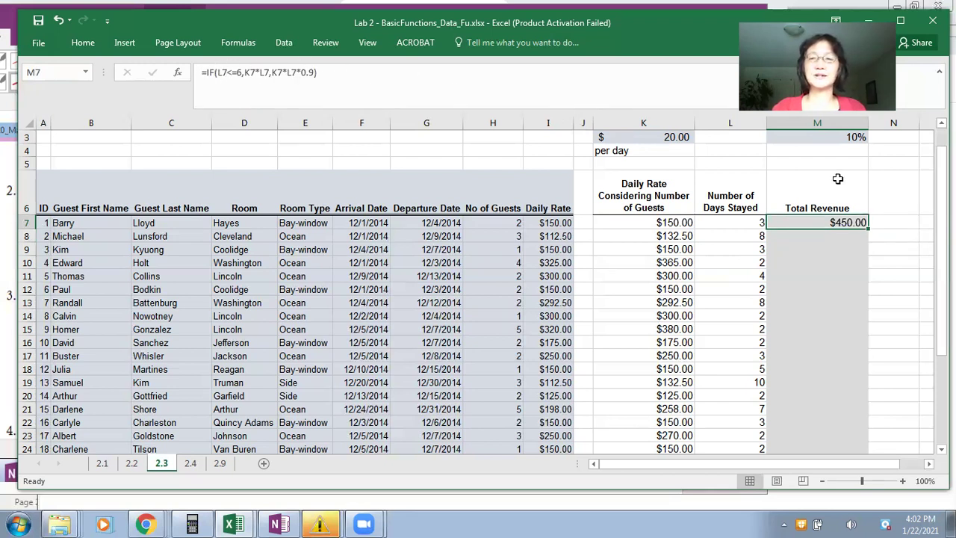
double_click(868, 232)
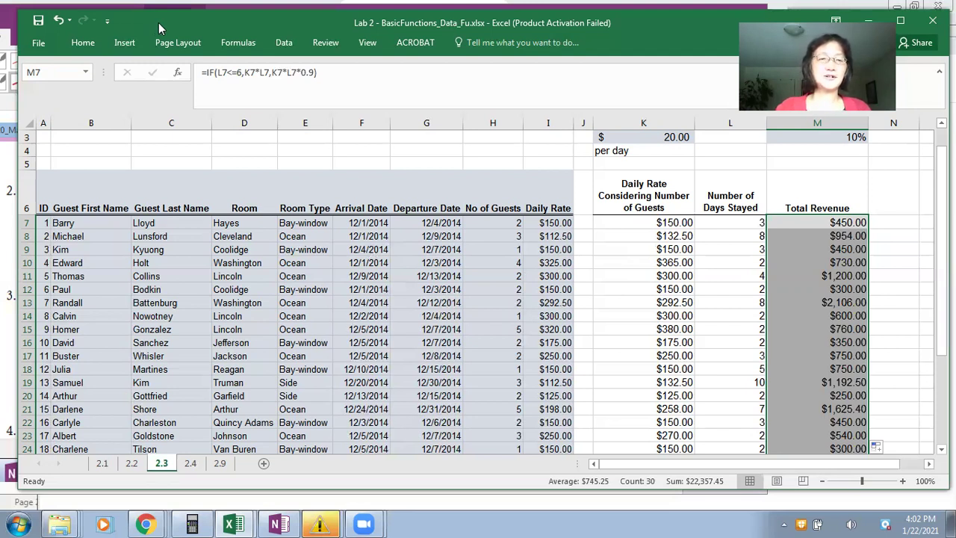
- Switch to the OneNote Lab 2 page and look further down for the full Problem 2.4 instructions
key(alt+Tab)
click(687, 165)
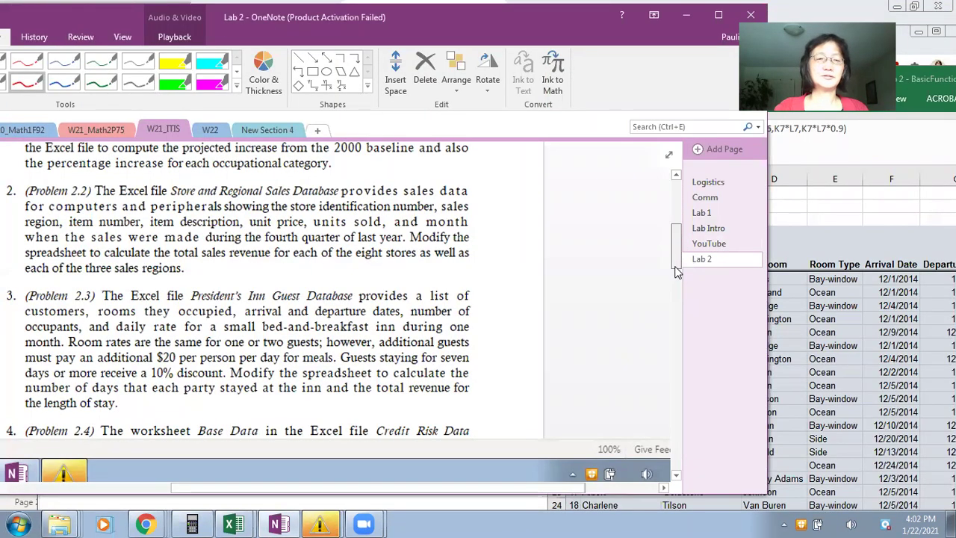
drag(676, 275, 677, 312)
click(677, 476)
click(676, 476)
click(677, 476)
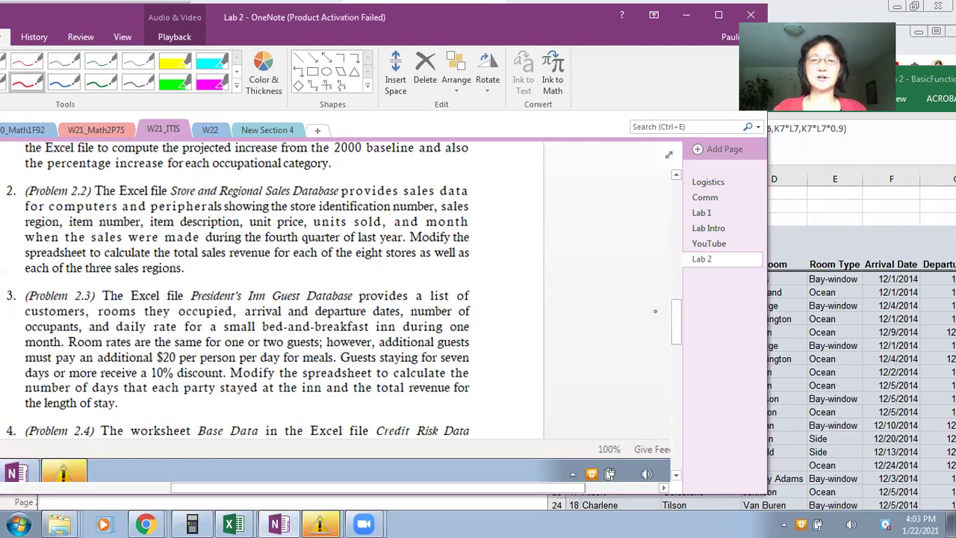
click(677, 384)
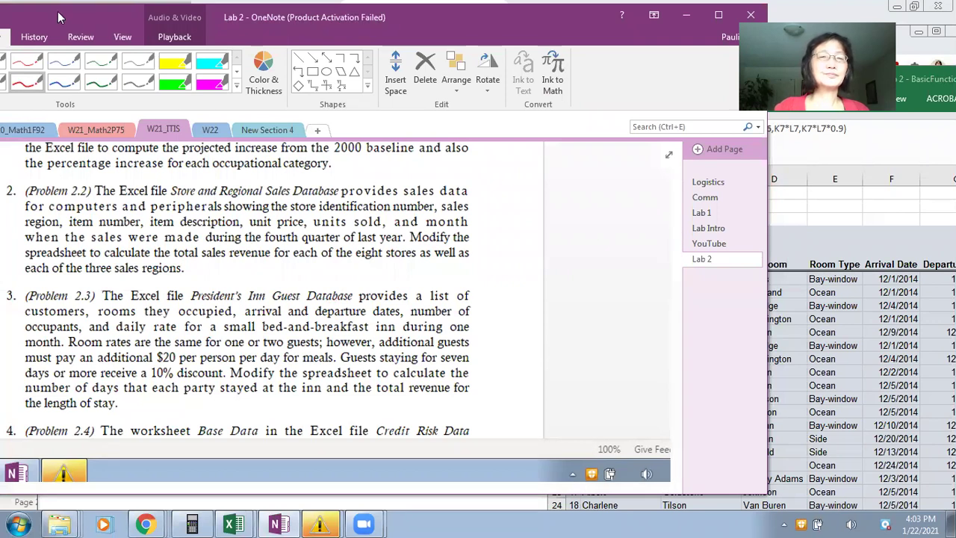
drag(57, 11, 194, 12)
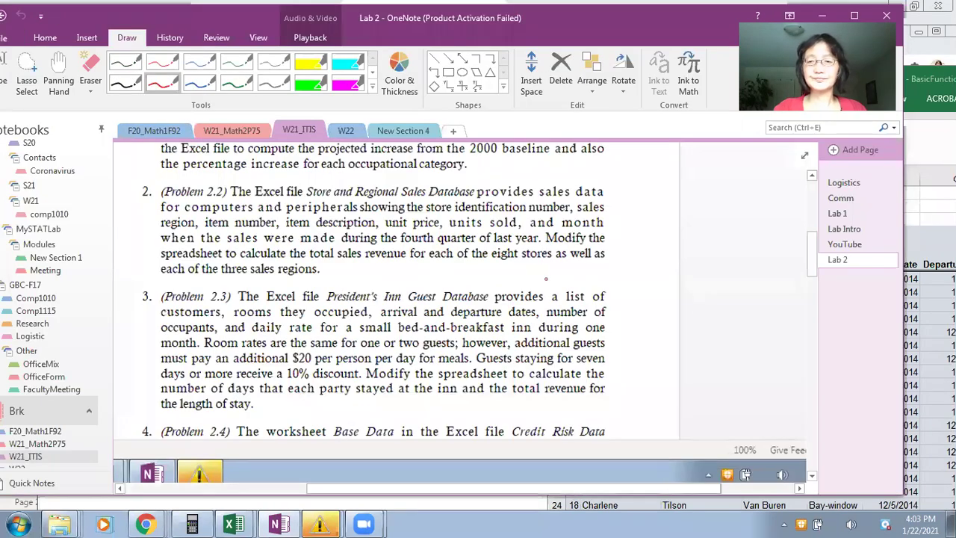
click(814, 479)
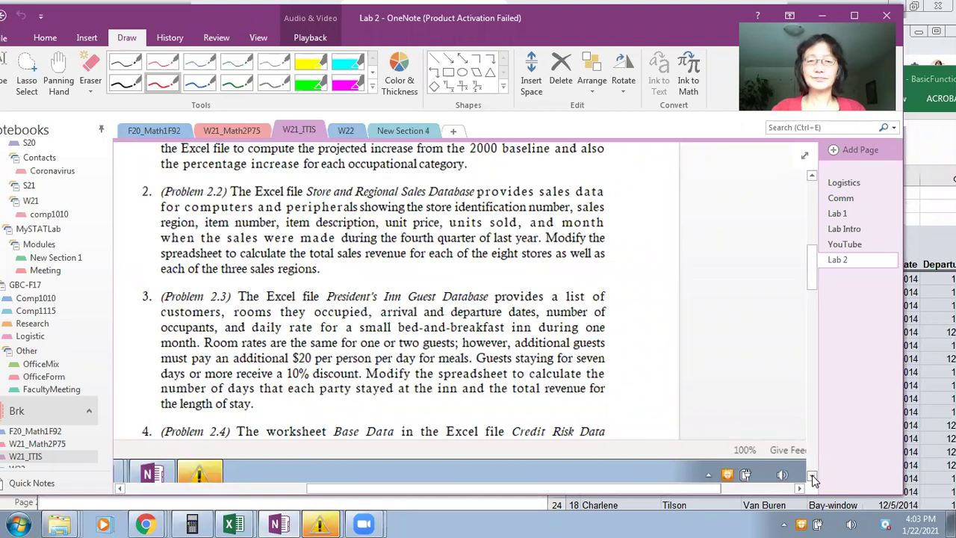
click(814, 478)
click(814, 479)
click(814, 479)
click(814, 479)
drag(809, 381, 813, 460)
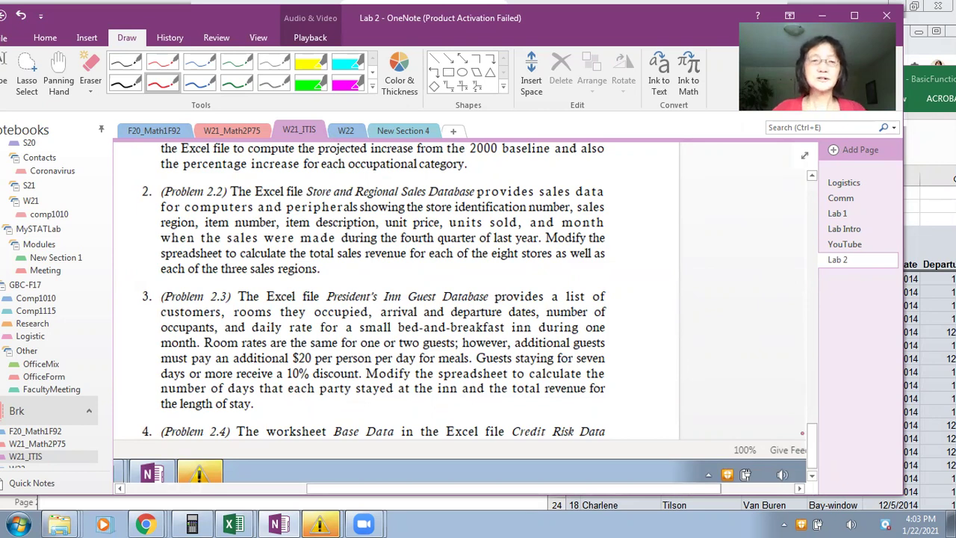
- Switch to the Lab 2 - BasicFunctions.docx document in Chrome and read the full Problem 2.4 instructions
click(148, 523)
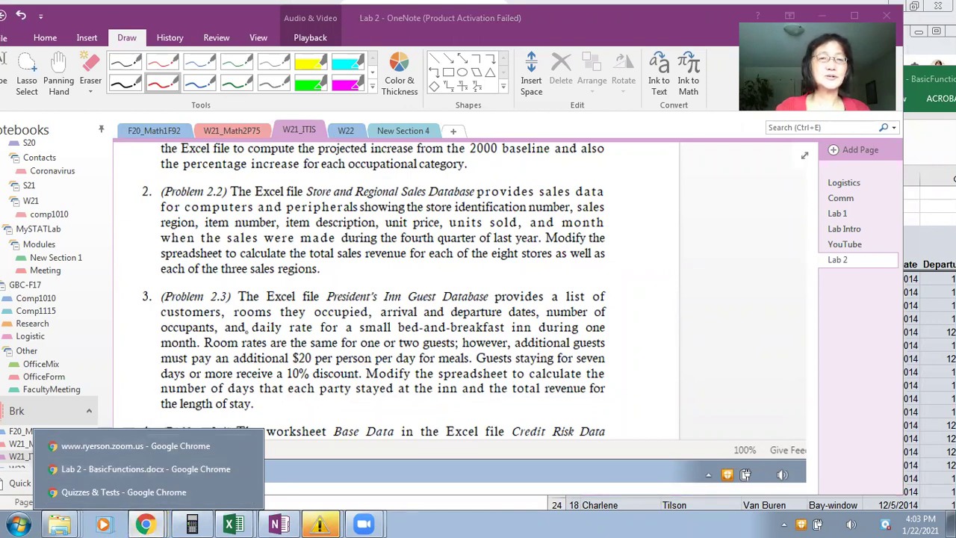
click(235, 29)
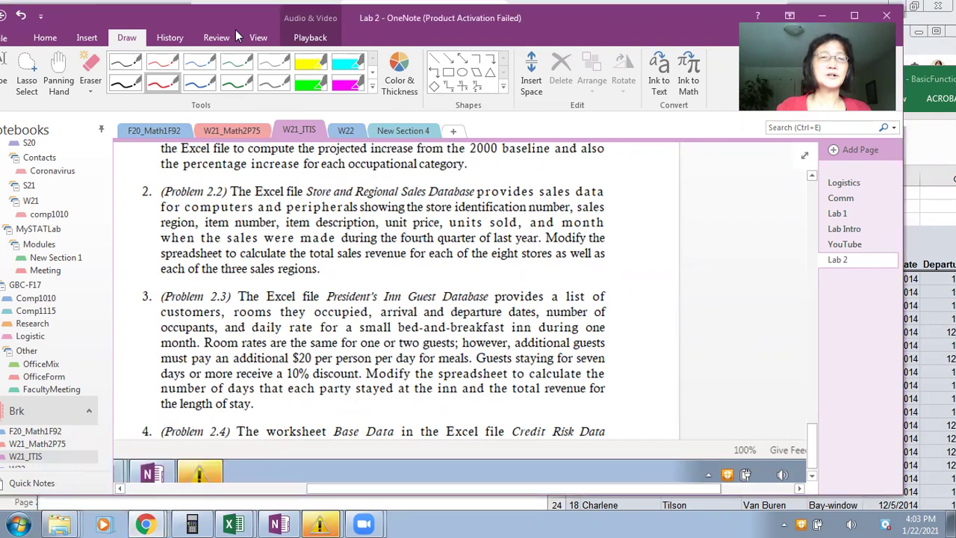
drag(235, 29, 238, 63)
click(227, 21)
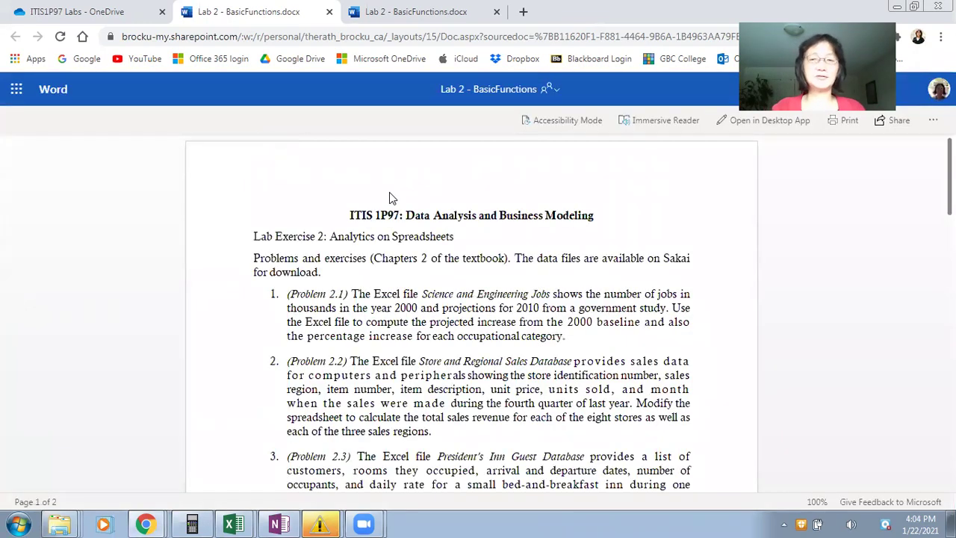
scroll(949, 180, down, 3)
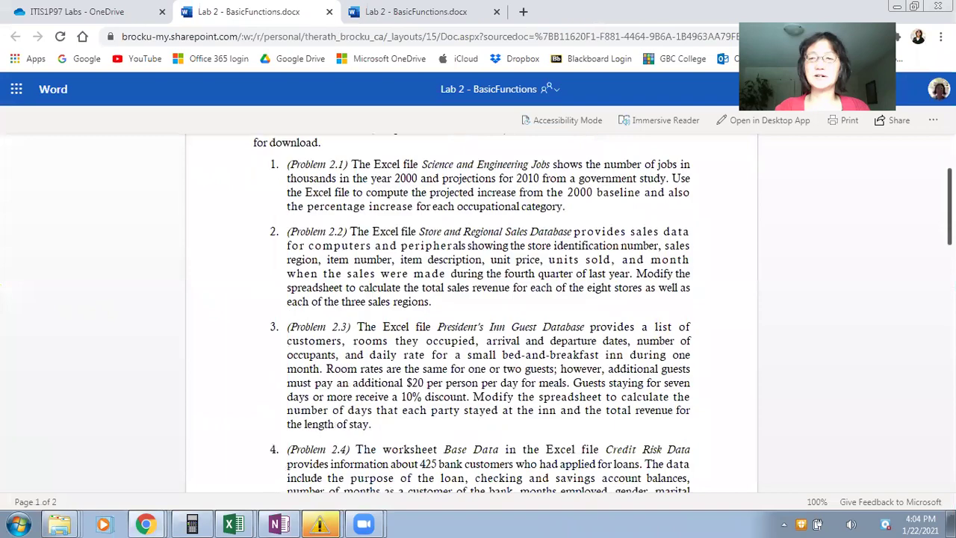
scroll(649, 201, down, 3)
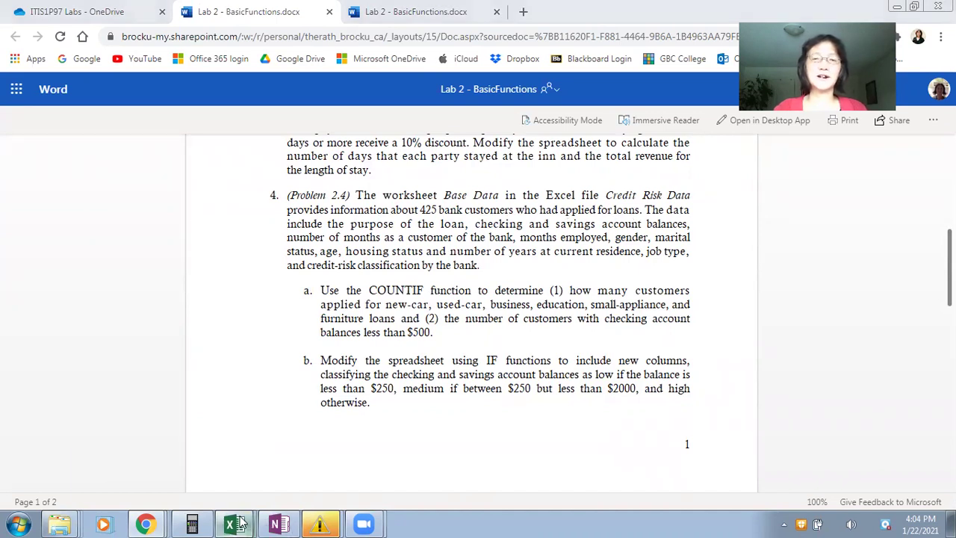
- Switch to the Excel workbook, reposition its window over the document and open sheet 2.4
mouse_move(235, 523)
click(252, 492)
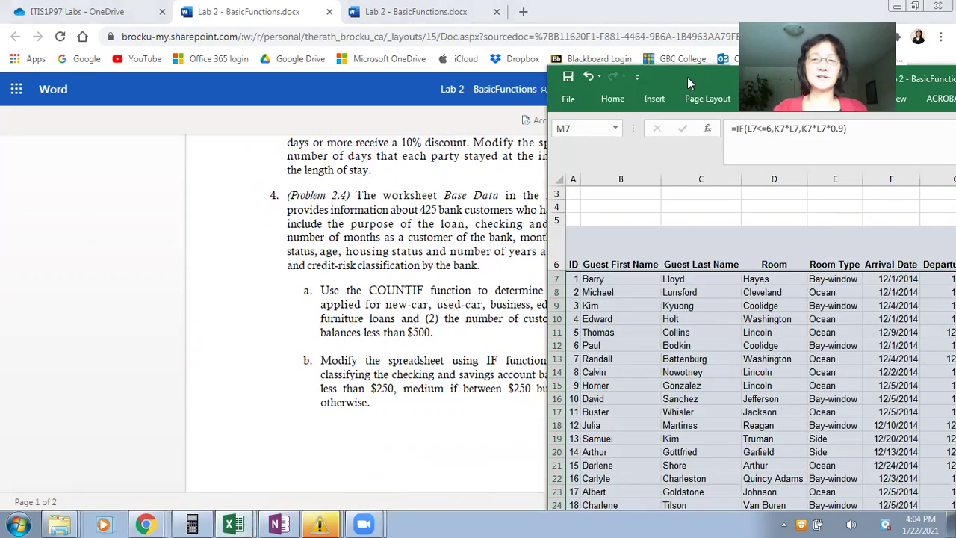
drag(688, 83, 424, 32)
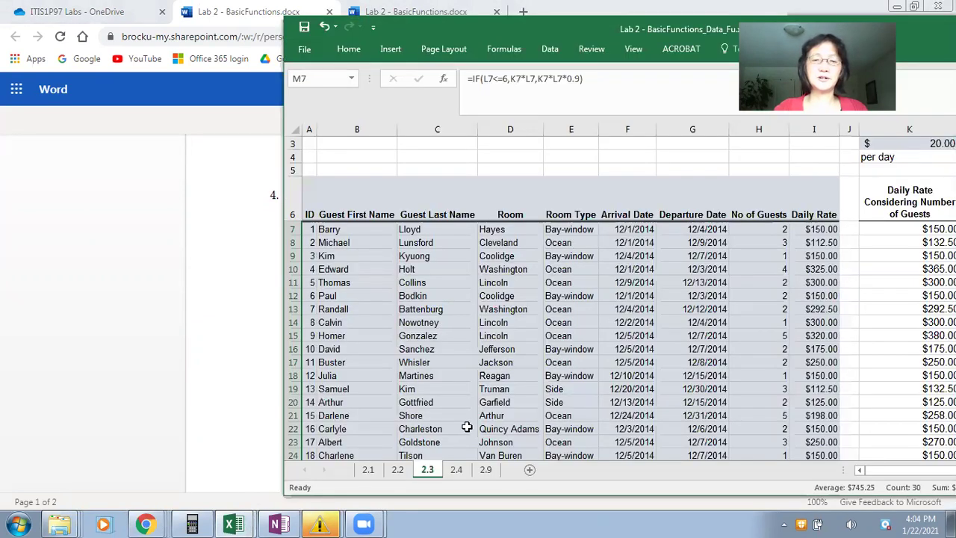
click(457, 470)
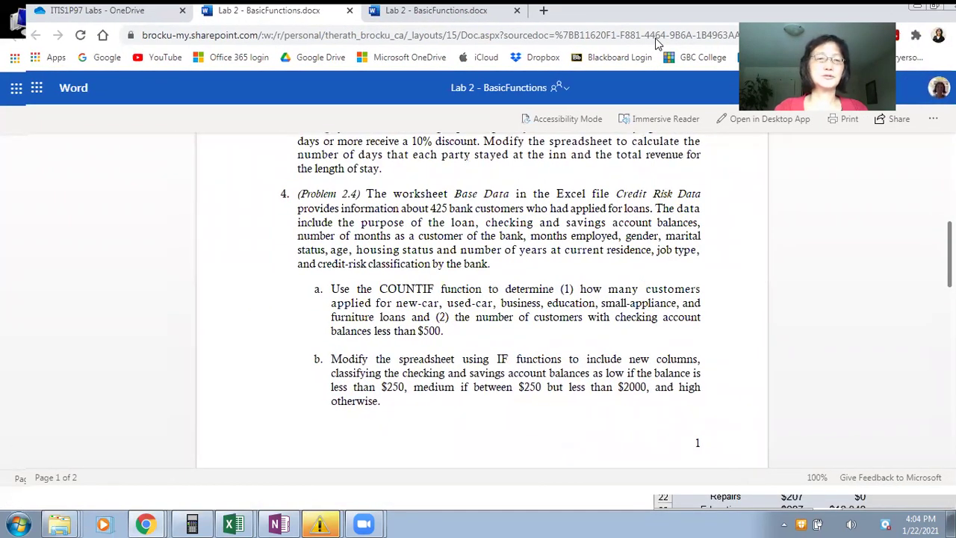
- Rearrange the lab document and workbook windows to show sheet 2.4's data and its part (a) and (b) answer areas
drag(656, 38, 437, 67)
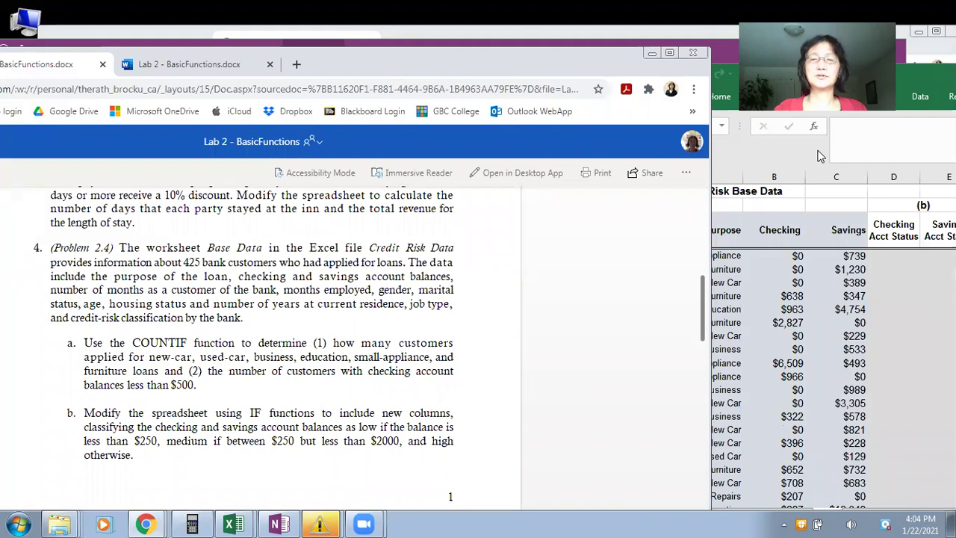
click(877, 81)
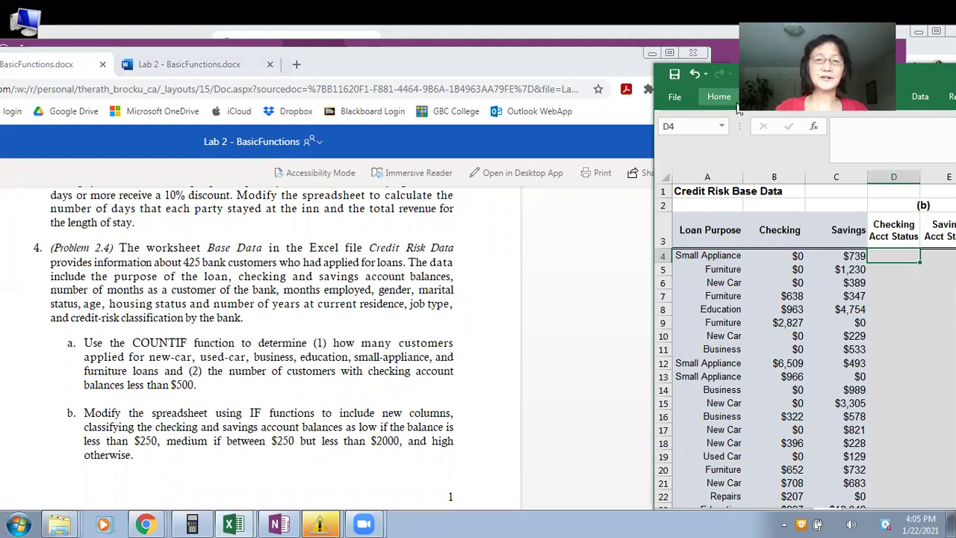
drag(748, 74, 213, 71)
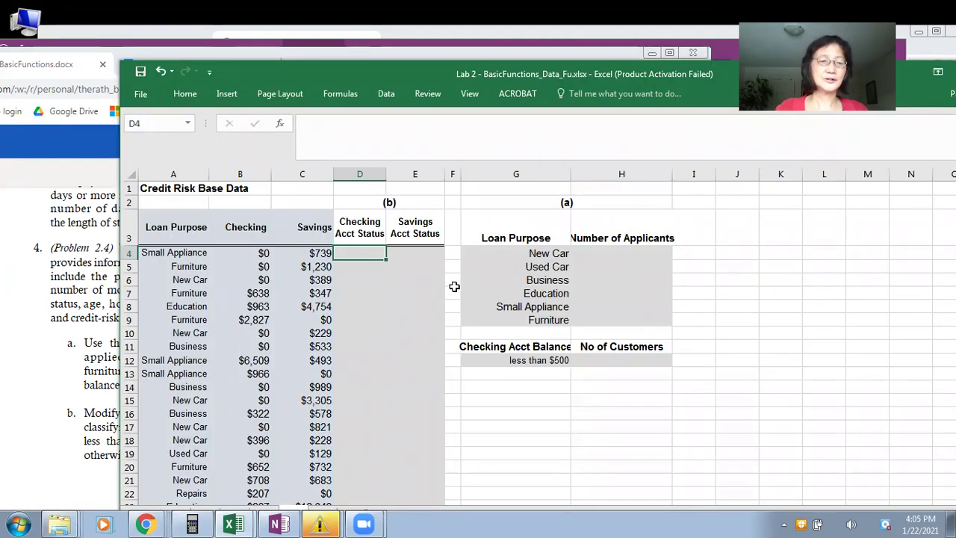
click(448, 374)
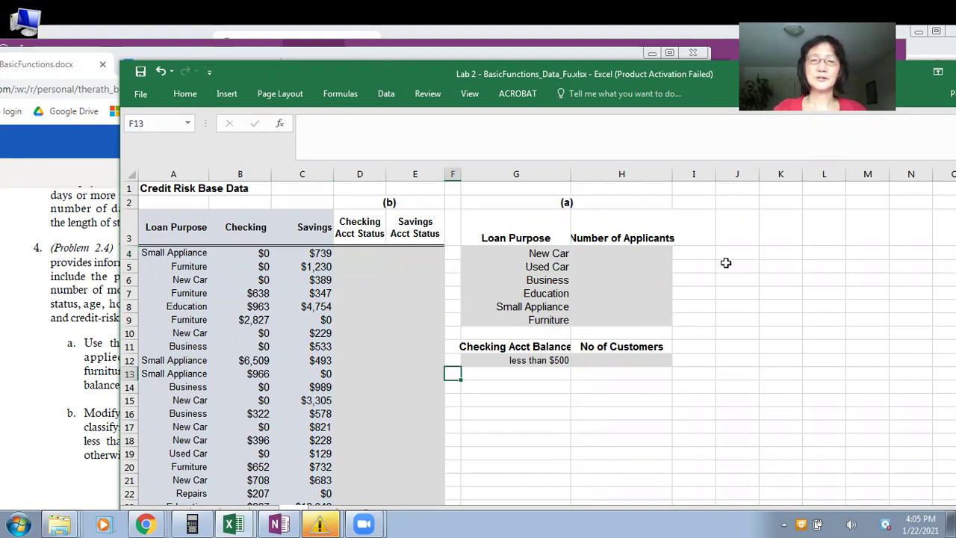
- Count the New Car loan applicants in H4 with =COUNTIF($A$4:$A$428,G4)
click(636, 254)
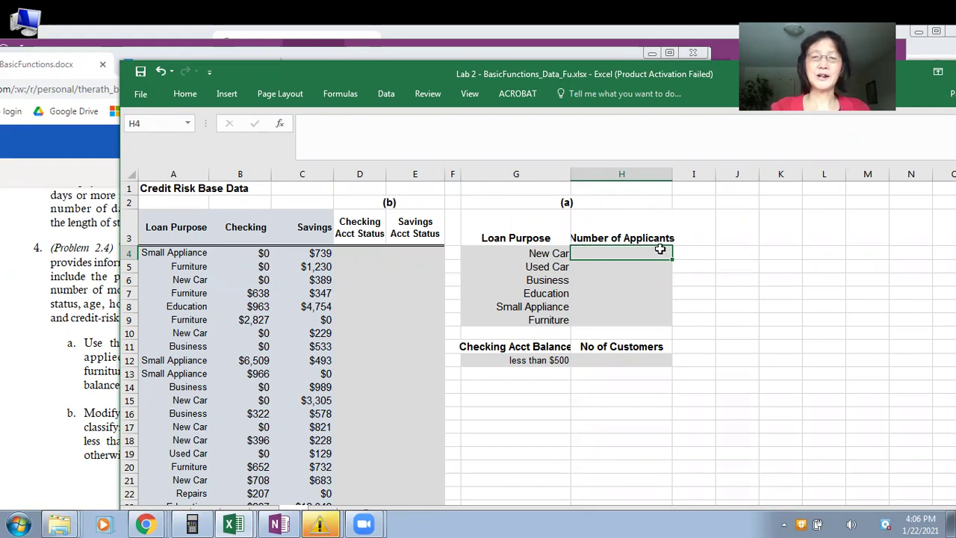
text(=c)
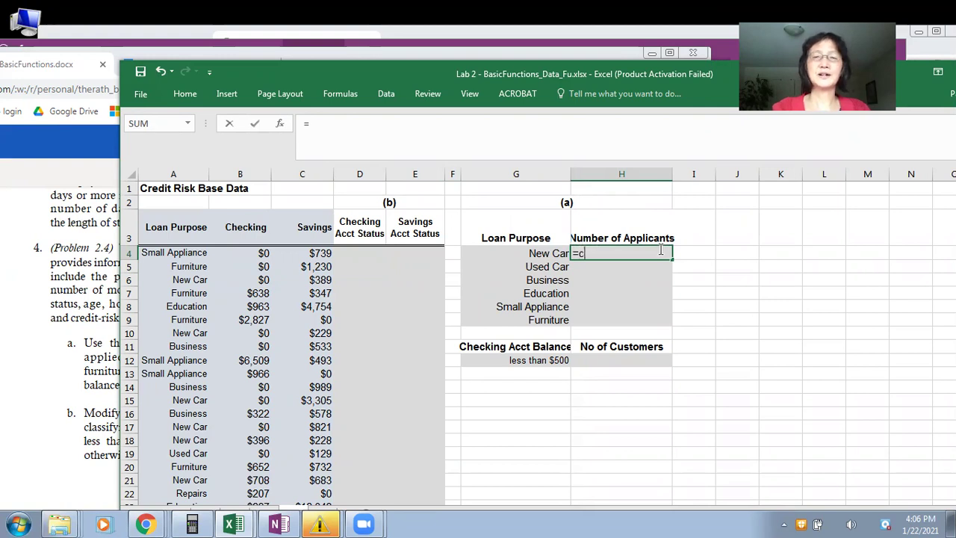
text(ountif()
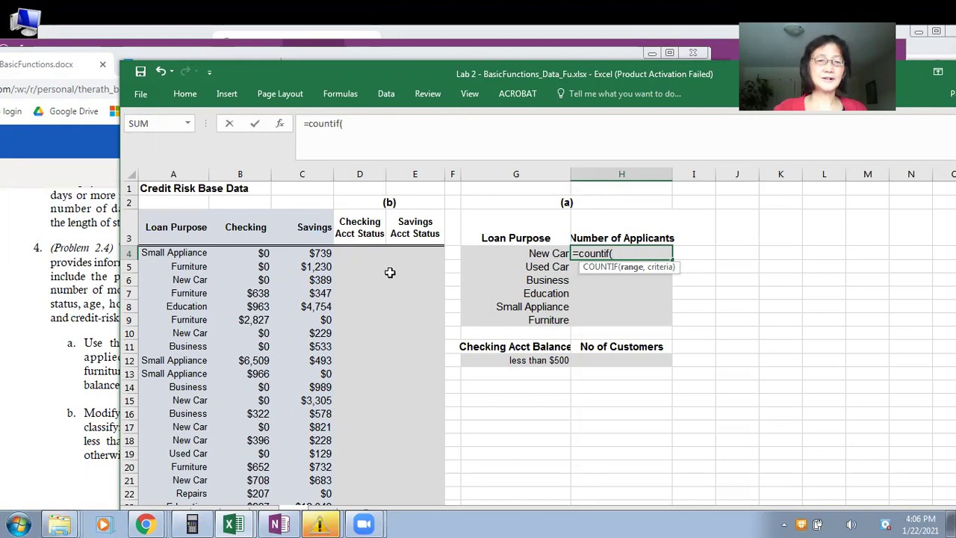
drag(190, 252, 202, 209)
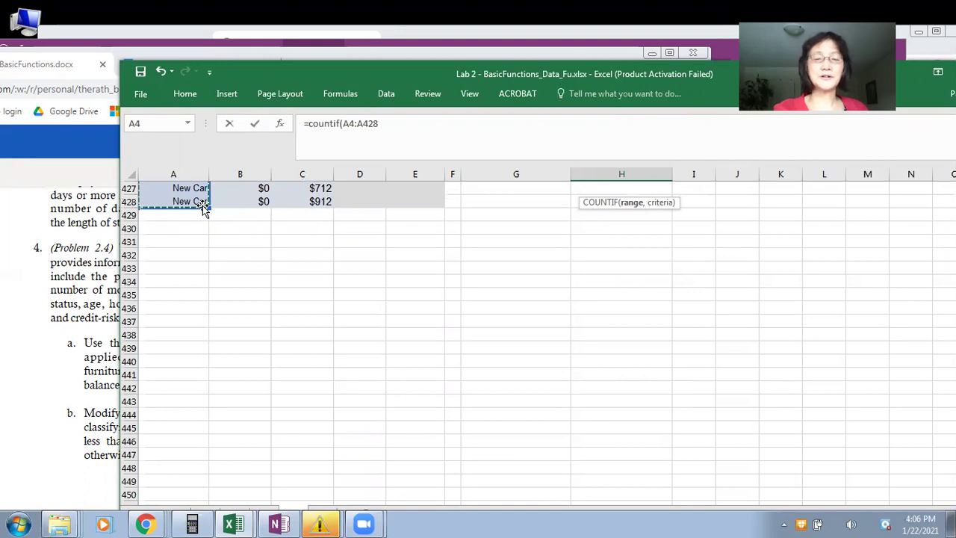
key(F4)
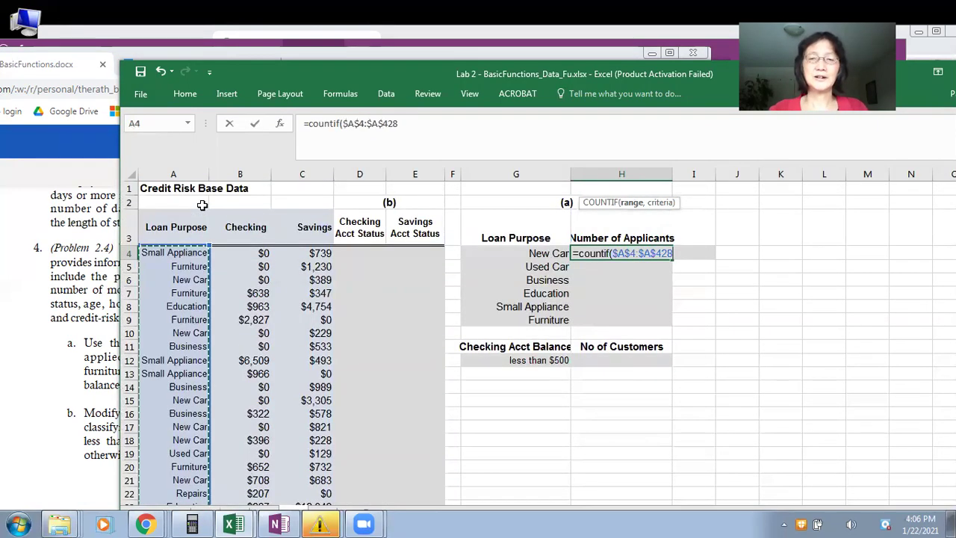
text(,)
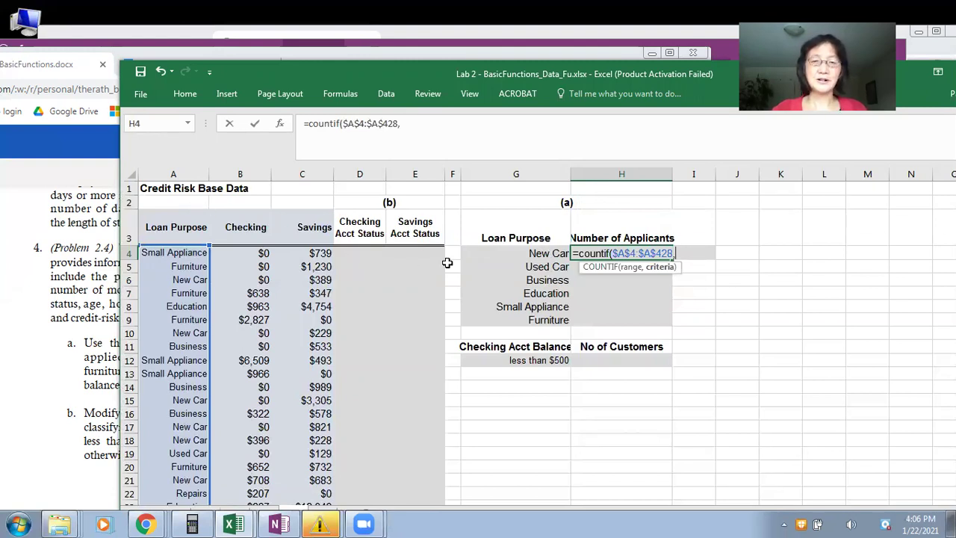
click(517, 253)
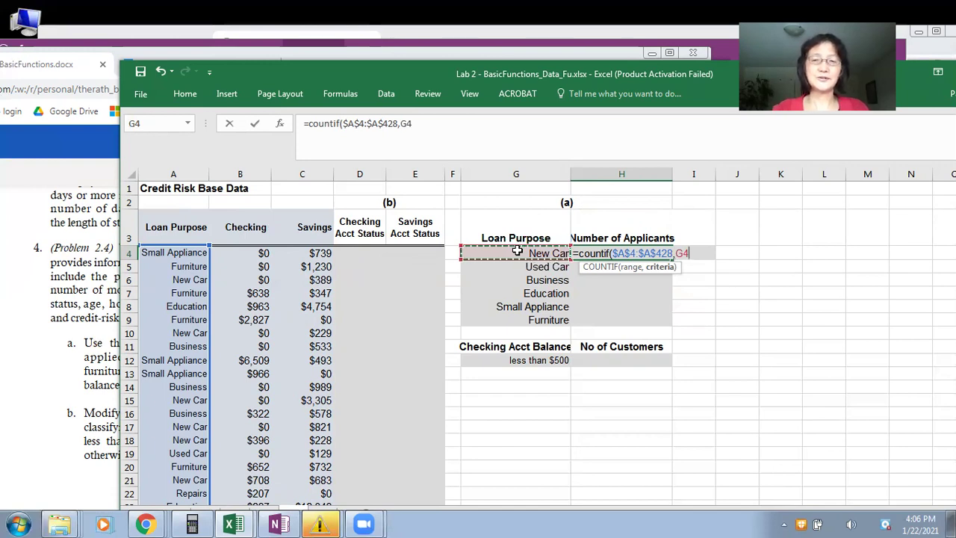
text())
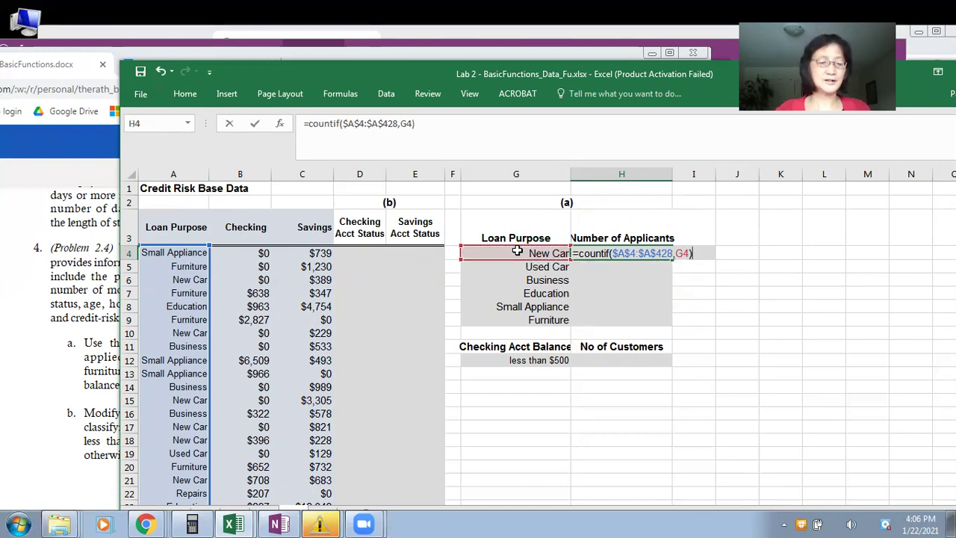
key(Return)
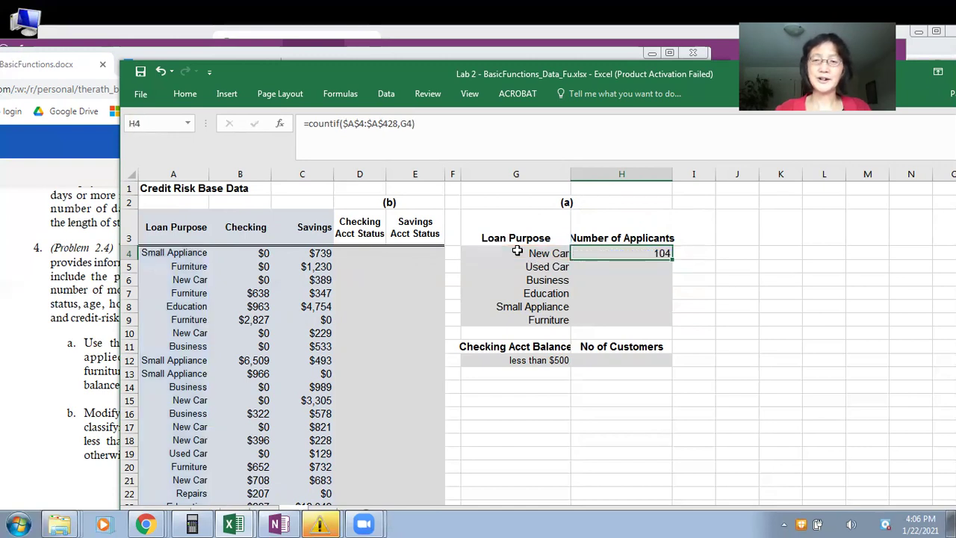
- Fill the COUNTIF formula in H4 down to the other loan purposes through Furniture and check the copied formulas
click(628, 254)
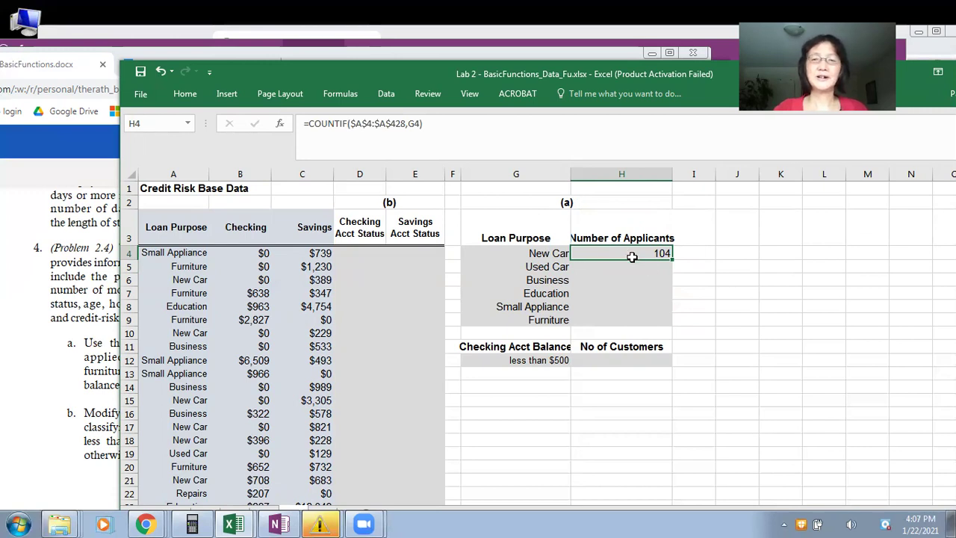
double_click(672, 261)
click(632, 267)
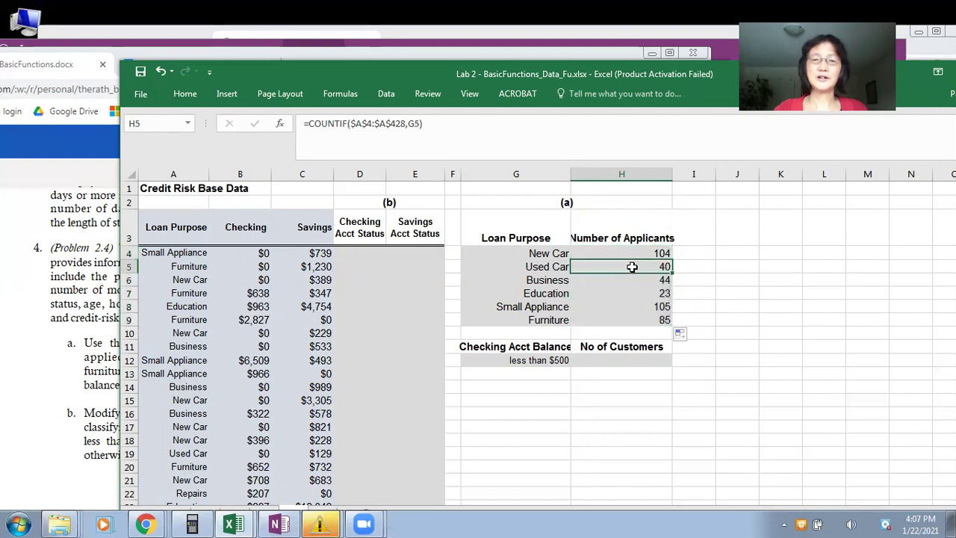
click(623, 281)
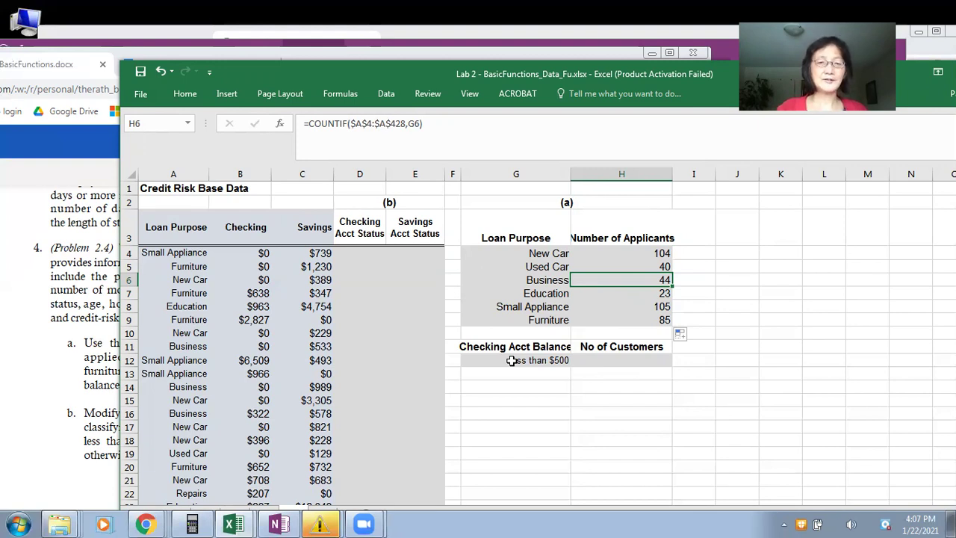
drag(362, 254, 423, 292)
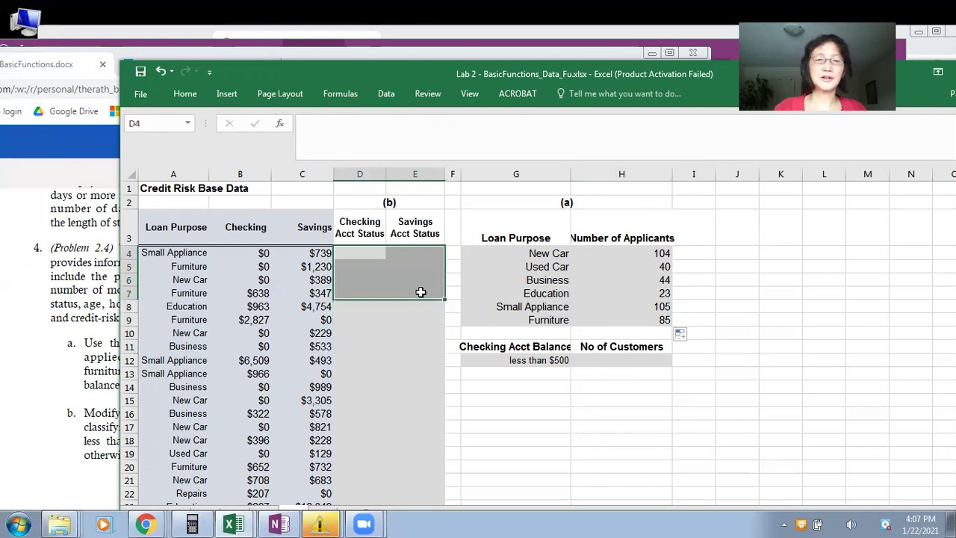
click(364, 254)
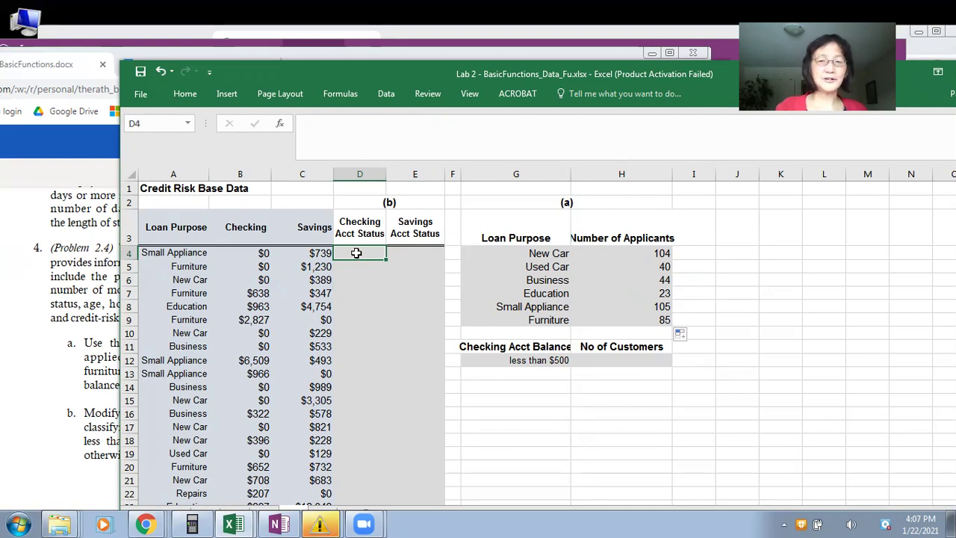
click(613, 361)
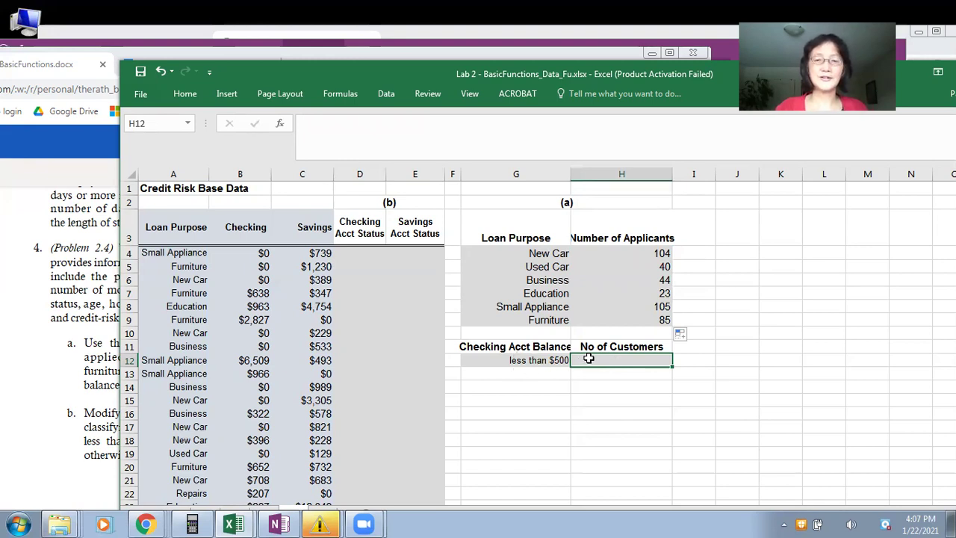
text(=)
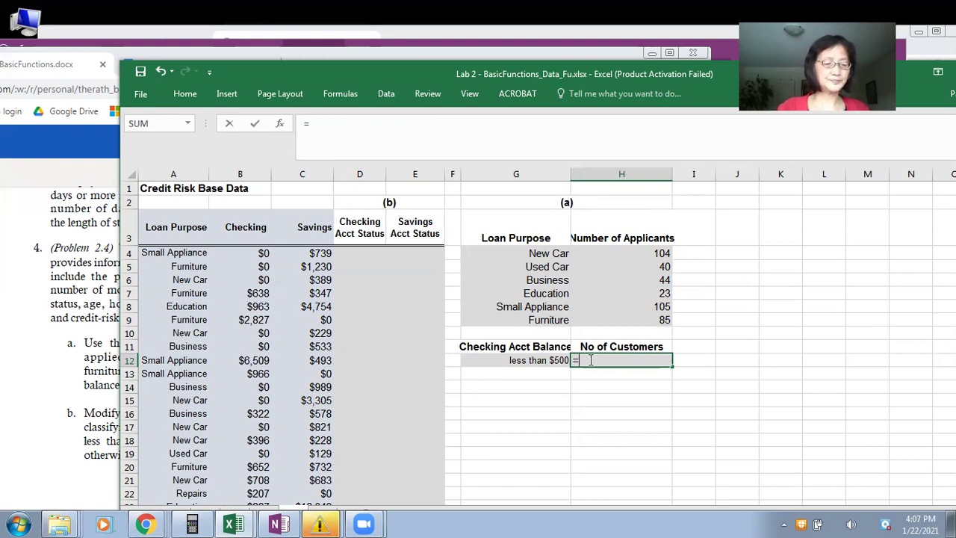
text(count)
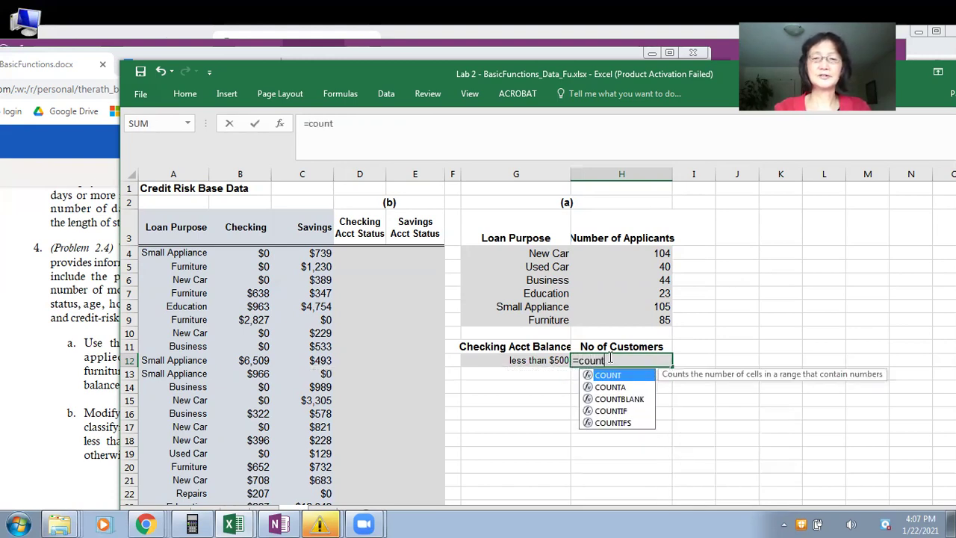
text(if()
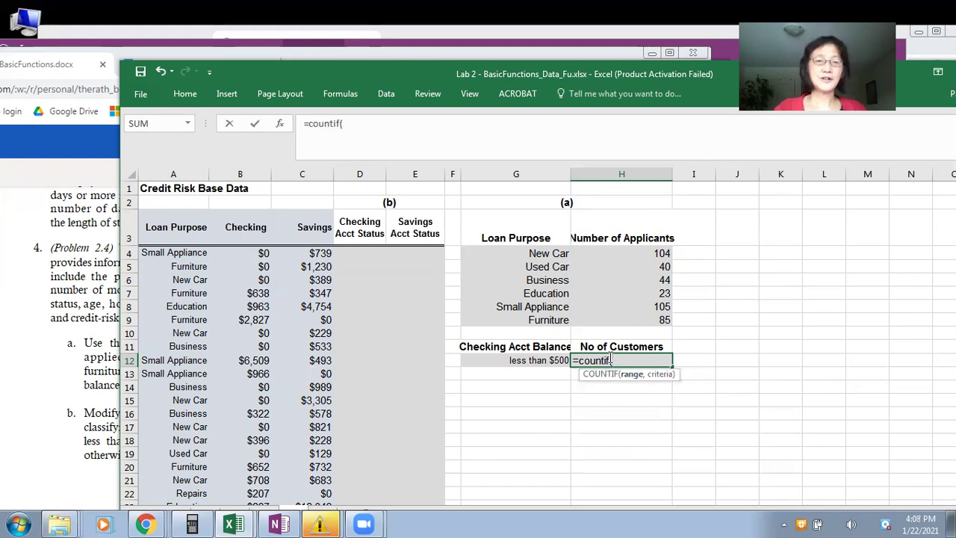
click(233, 251)
drag(233, 251, 263, 469)
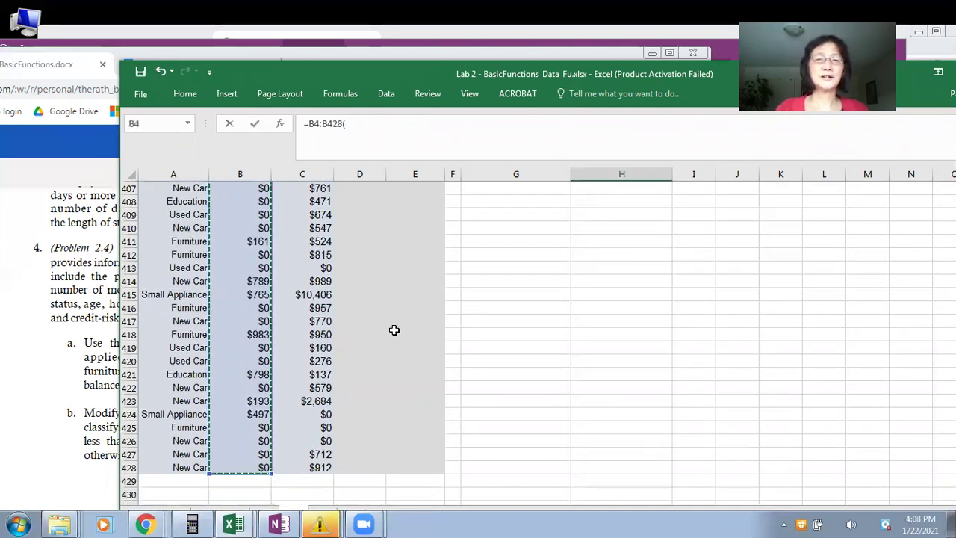
click(364, 124)
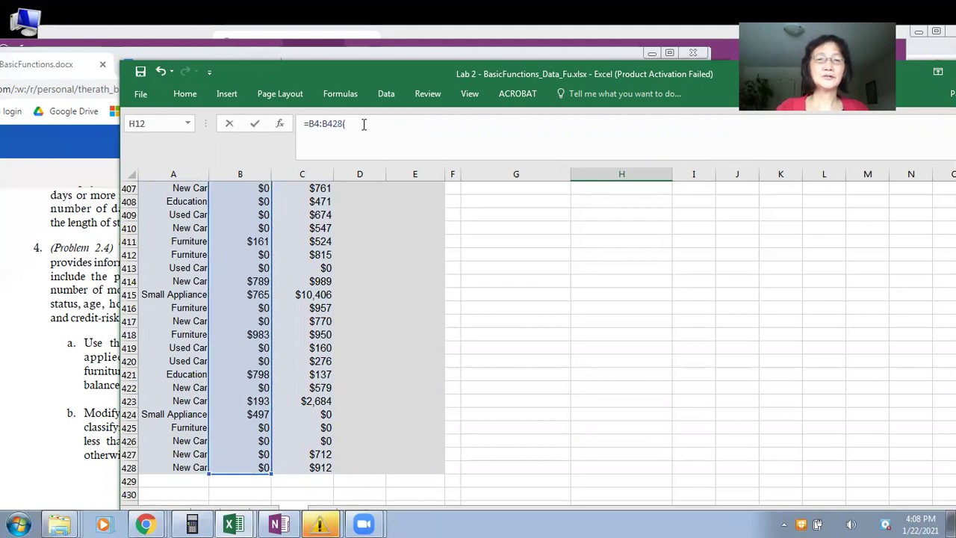
drag(364, 124, 309, 123)
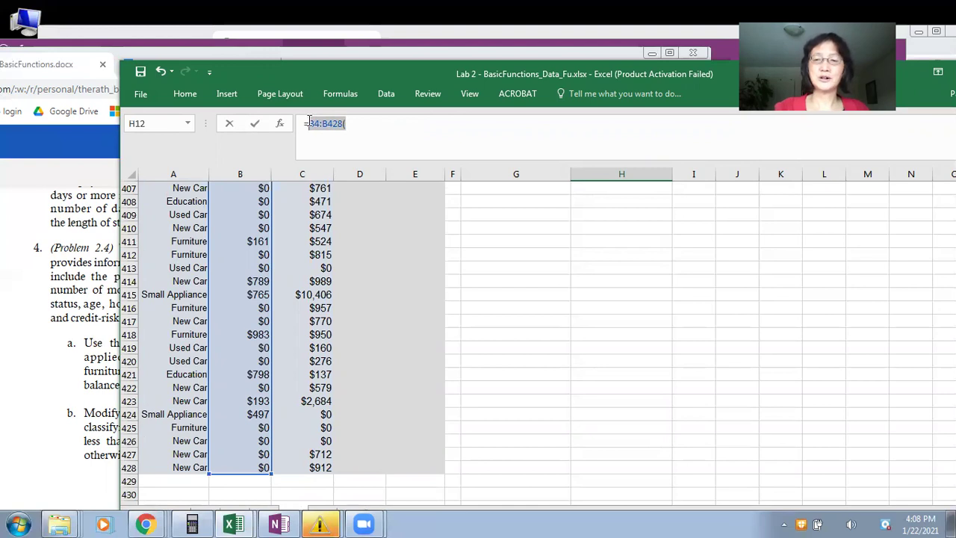
key(BackSpace)
click(856, 335)
click(772, 296)
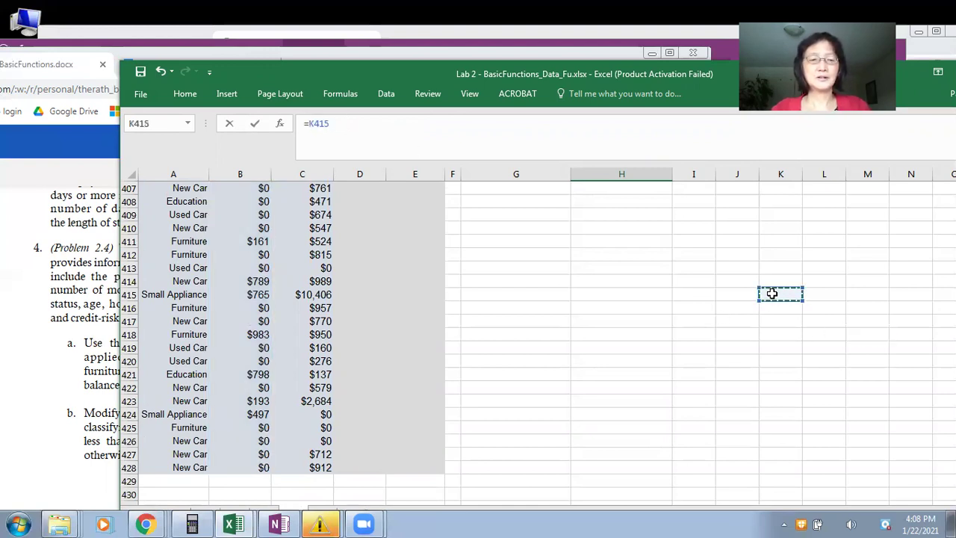
drag(783, 299, 679, 267)
click(690, 261)
click(715, 268)
click(695, 255)
click(693, 228)
scroll(695, 235, down, 3)
scroll(696, 236, down, 4)
scroll(697, 236, up, 20)
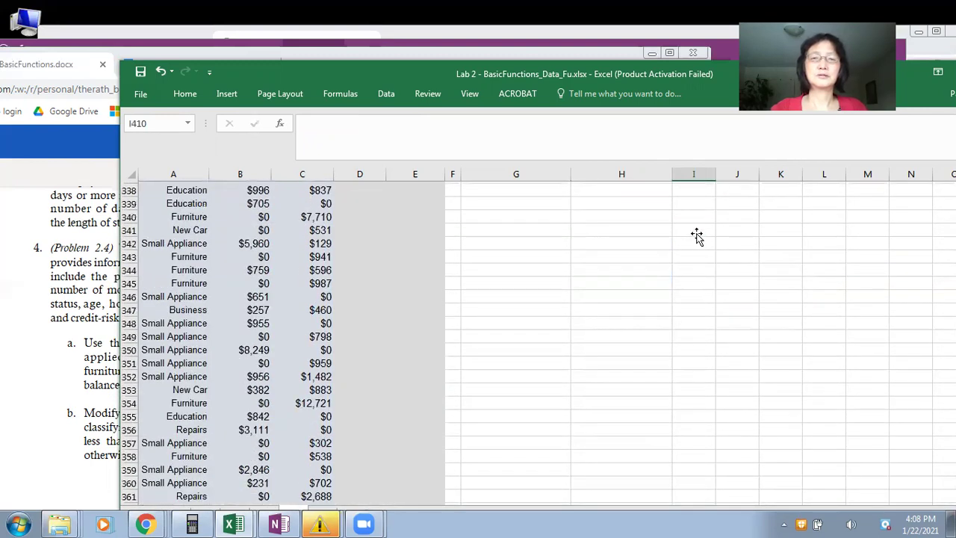
- Return to the answer area of sheet 2.4 and clear the erroneous formula from H12
click(697, 235)
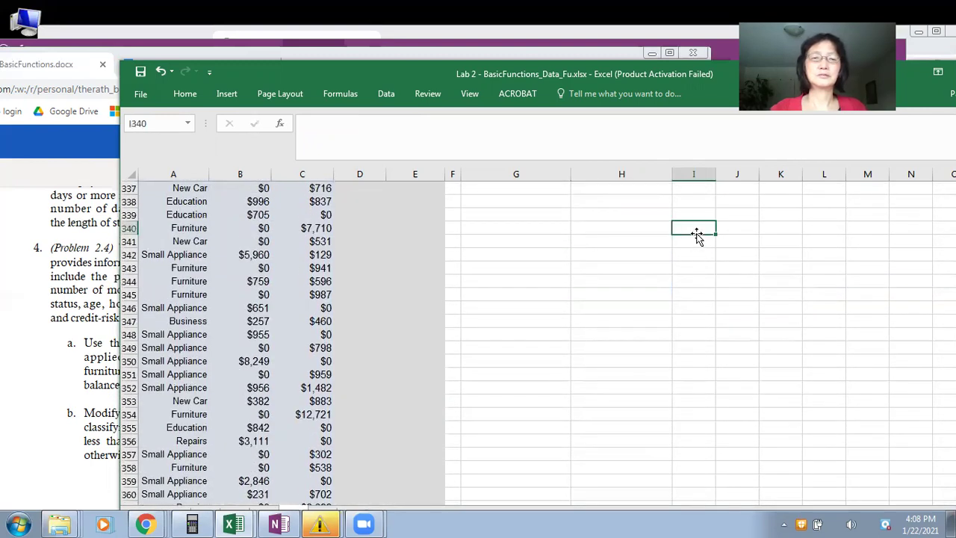
scroll(615, 287, up, 20)
click(615, 283)
scroll(614, 282, up, 18)
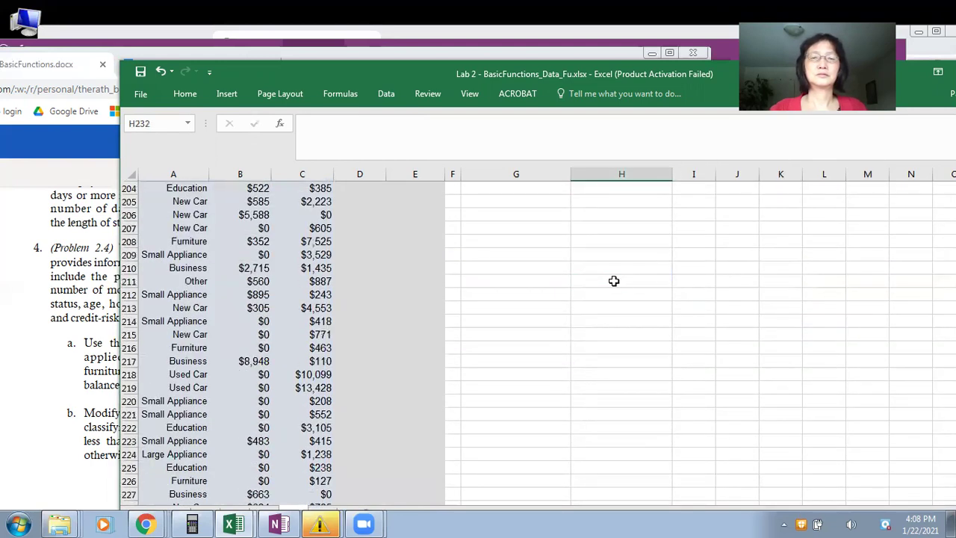
scroll(614, 281, up, 20)
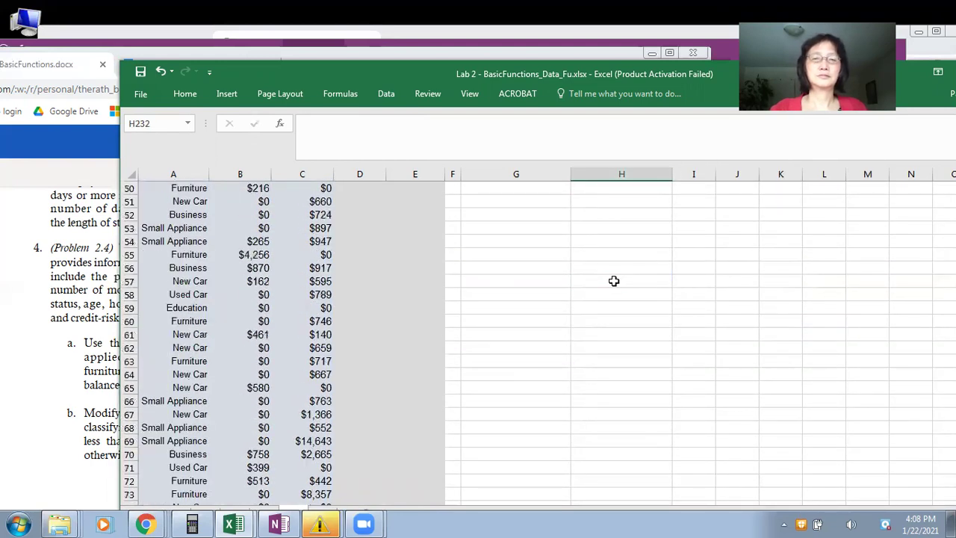
scroll(614, 281, up, 9)
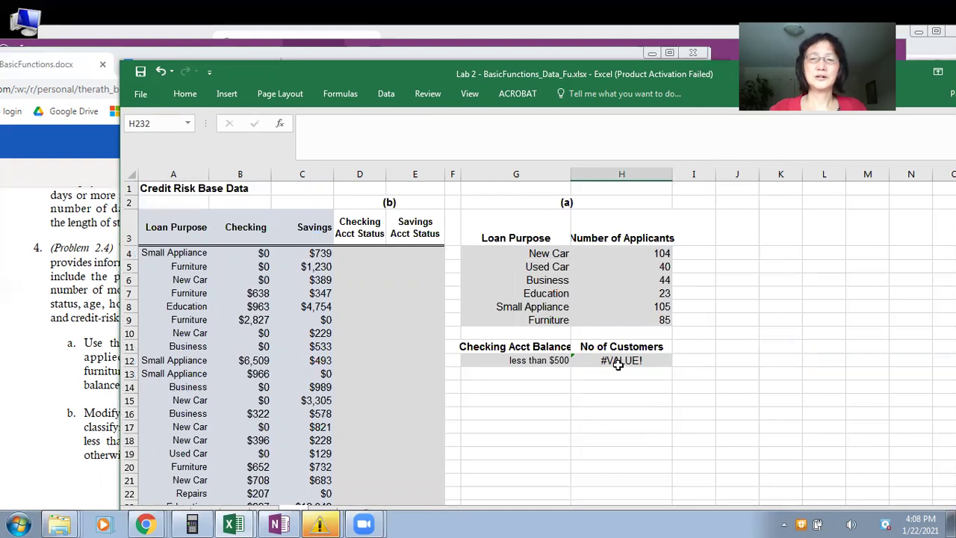
click(618, 369)
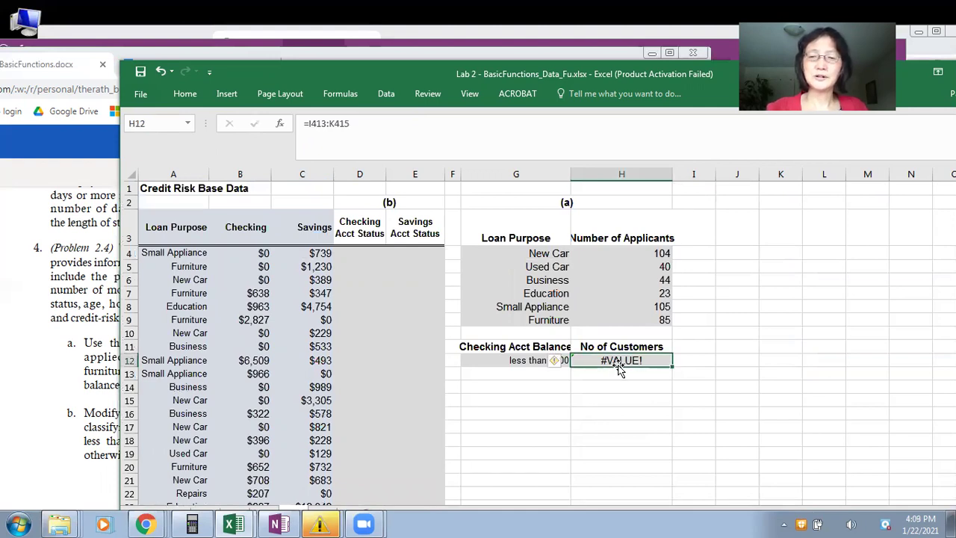
key(Delete)
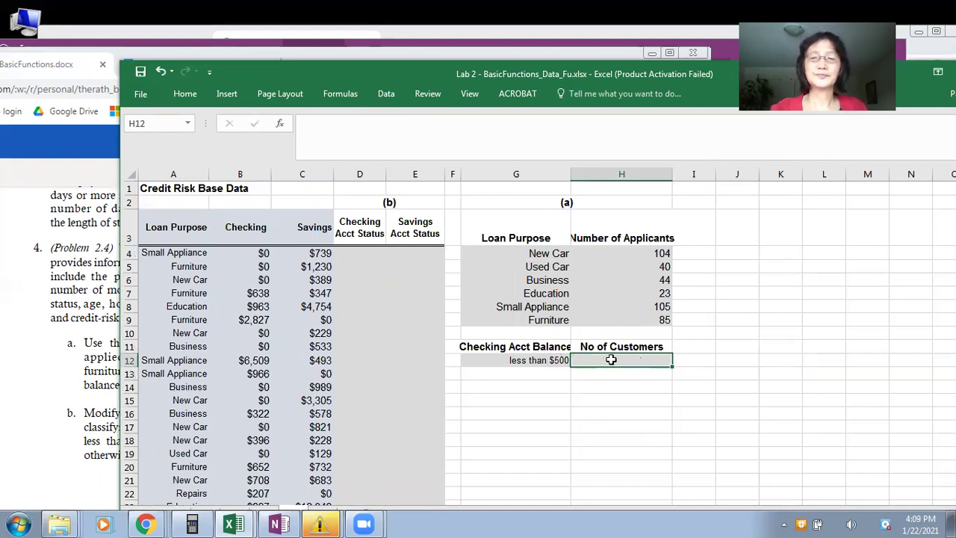
- Count the customers with checking balances under $500 in H12 with =COUNTIF($B$4:$B$428,"<500") and check the formula
double_click(612, 360)
text(=)
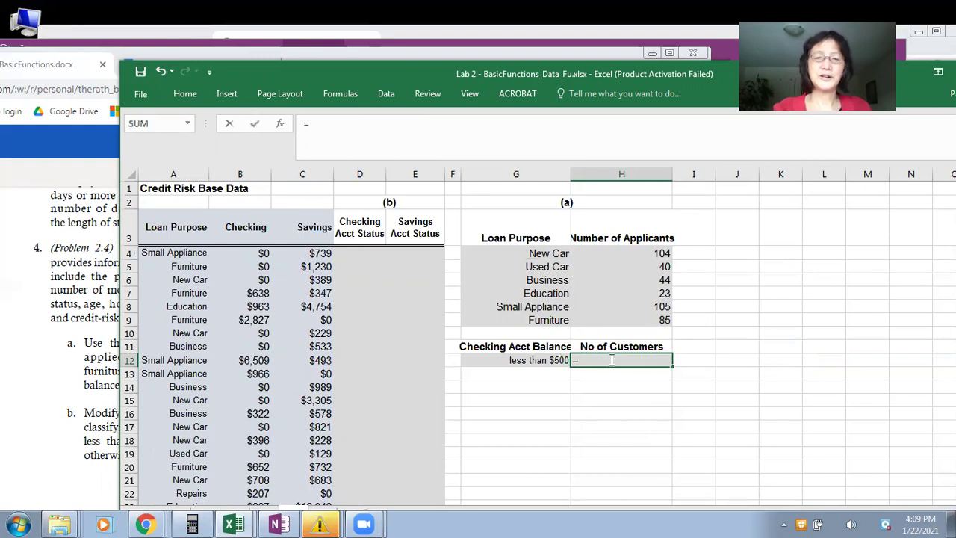
text(countif)
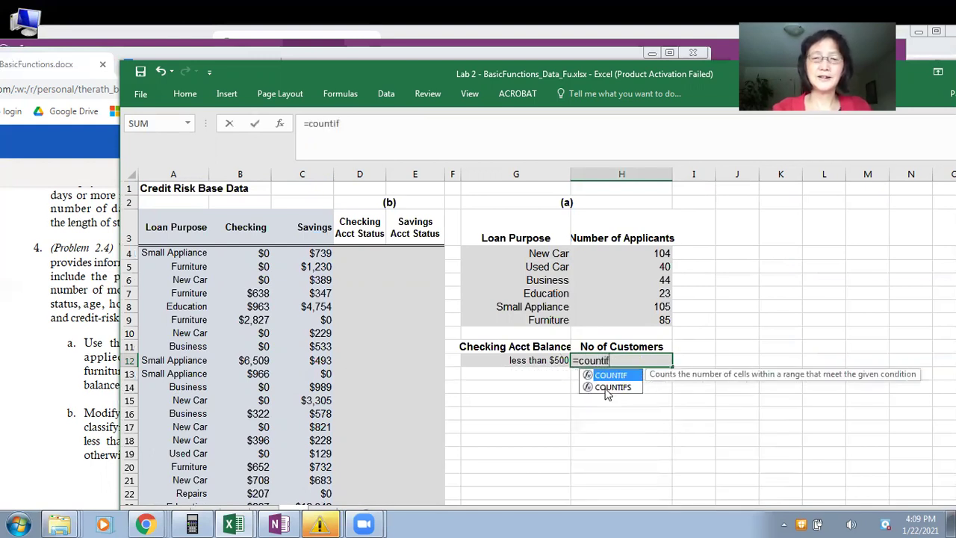
text(()
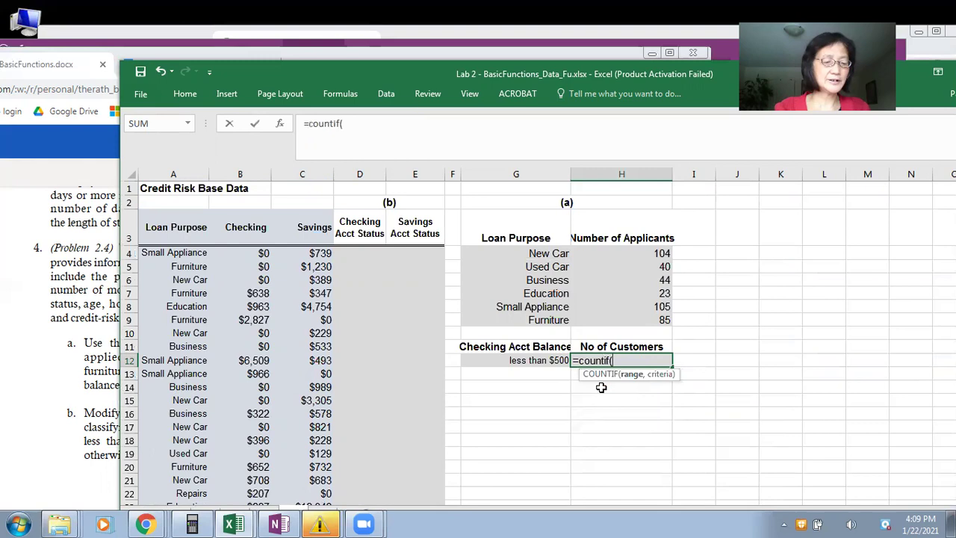
text(b)
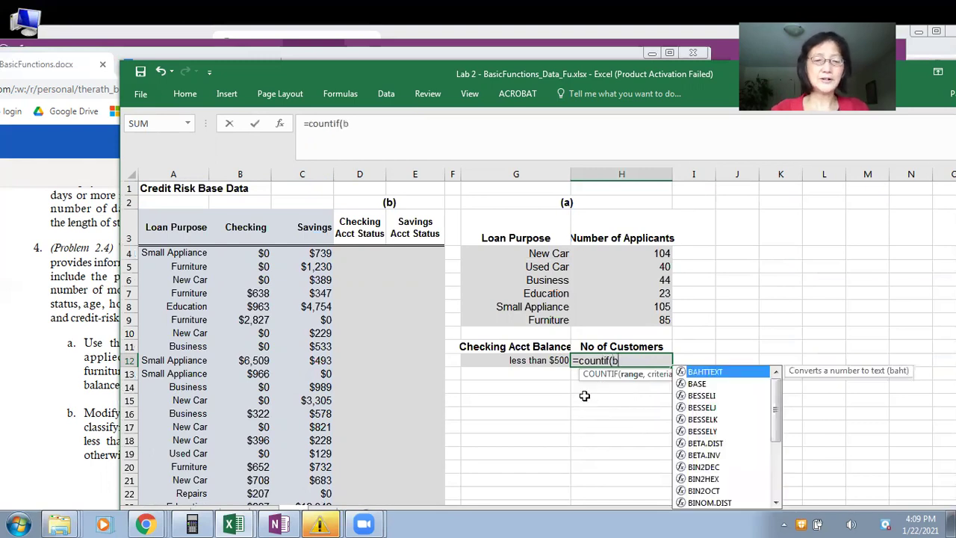
text(4:b)
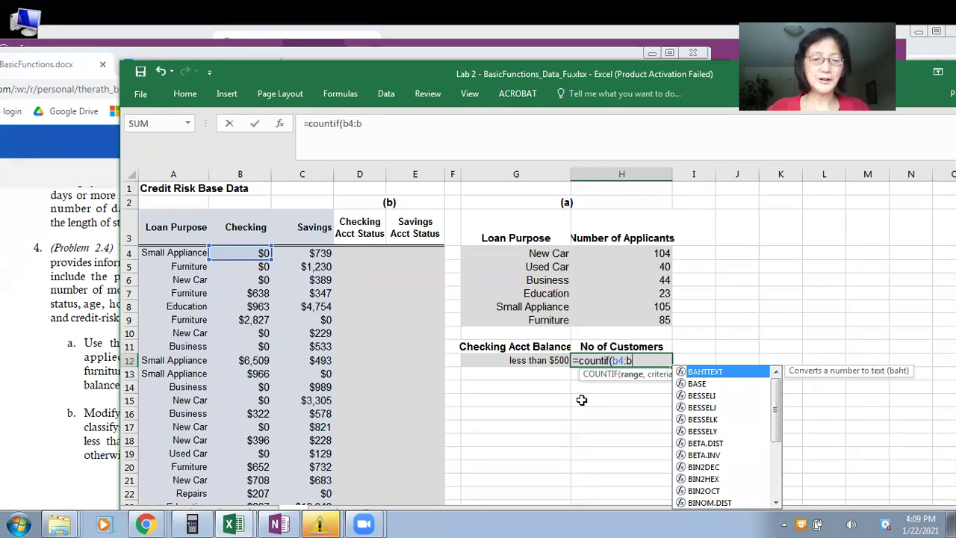
text(428)
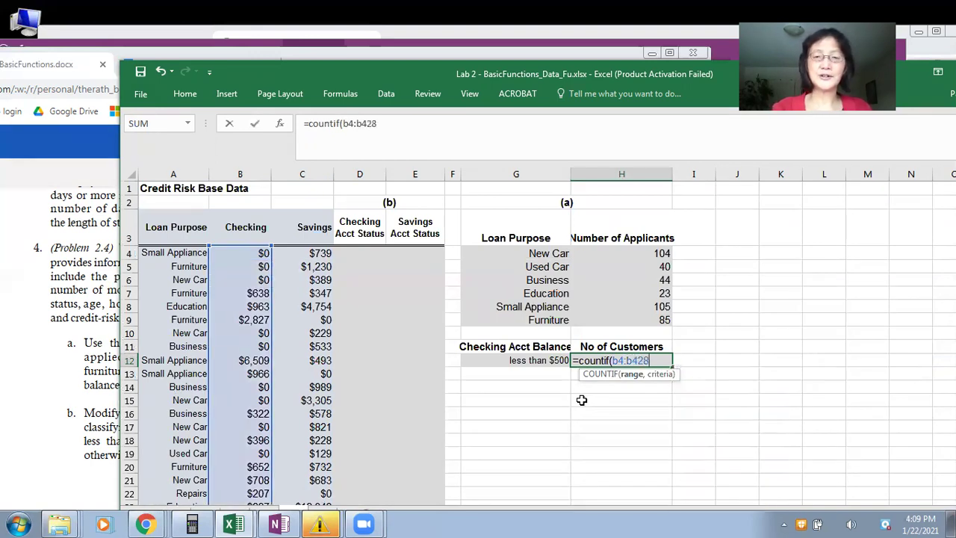
key(F4)
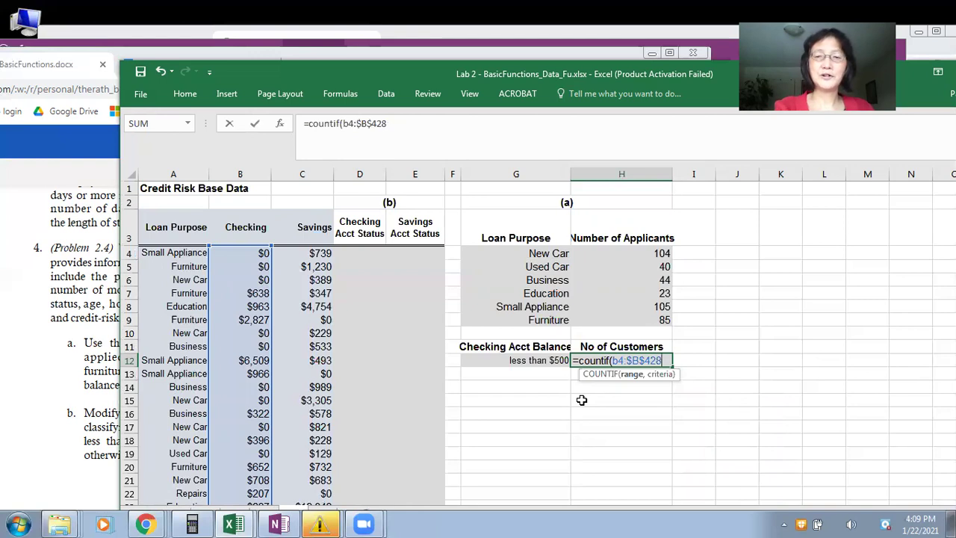
click(617, 361)
key(F4)
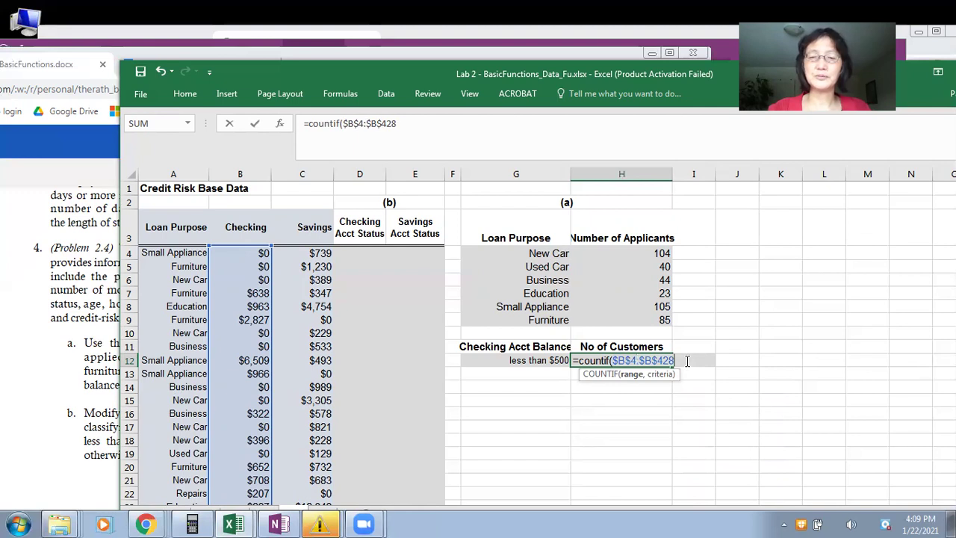
text(,)
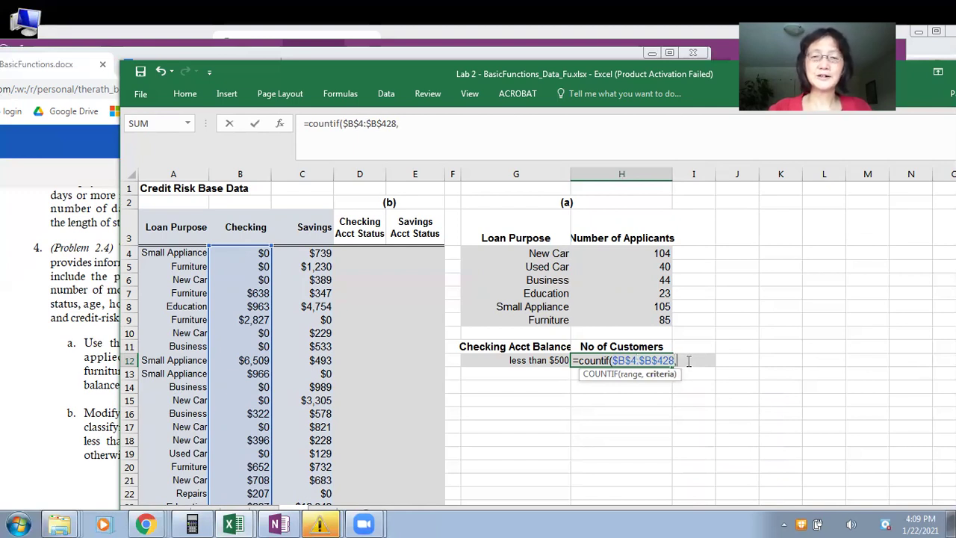
text(")
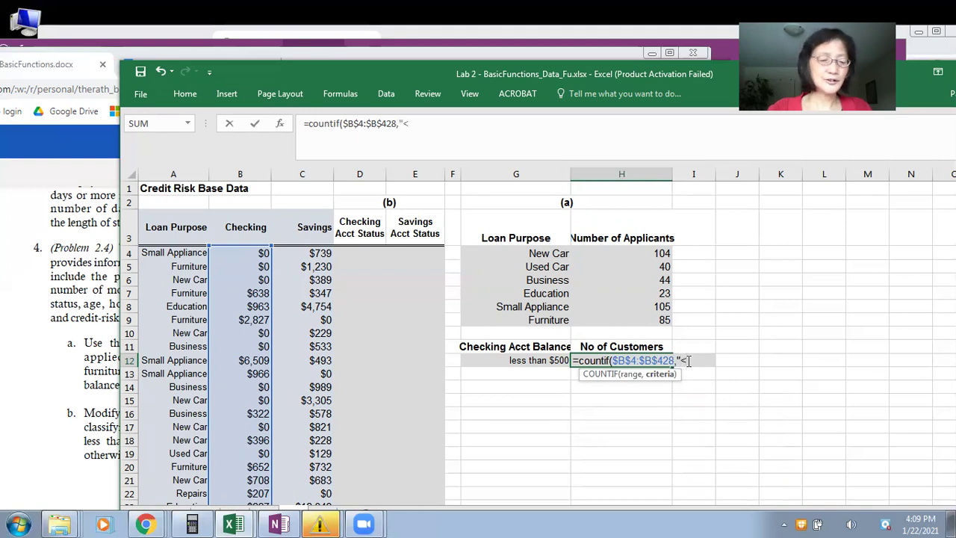
text(<500)
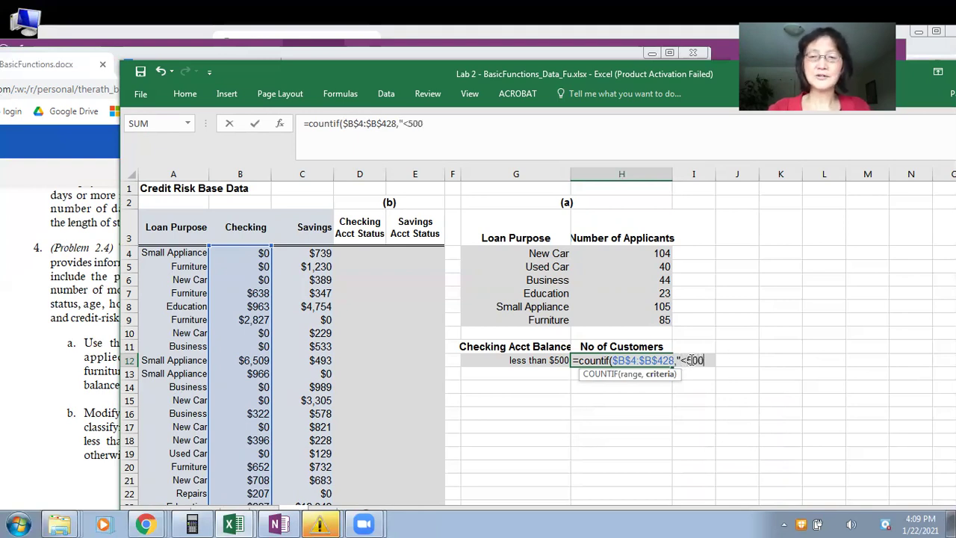
text("))
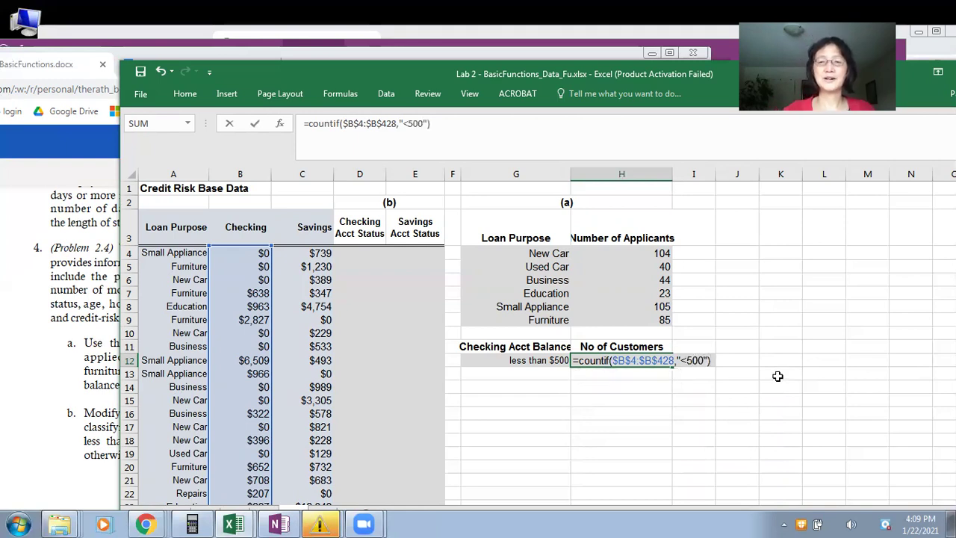
key(Return)
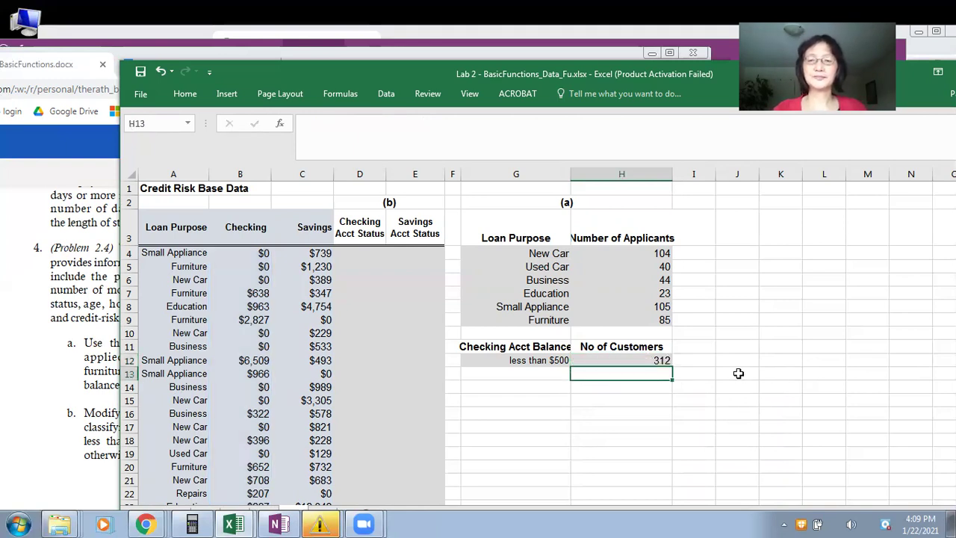
click(635, 361)
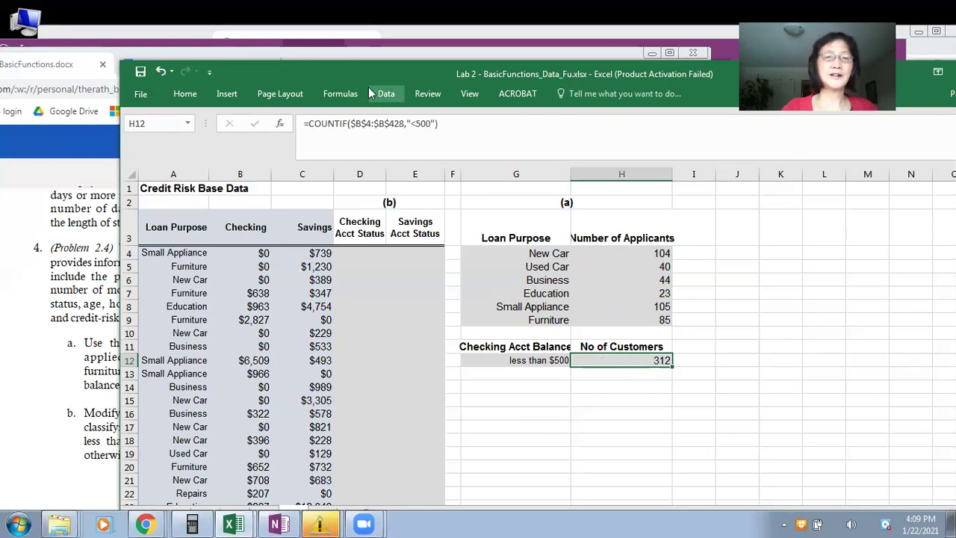
- Move the workbook aside to reveal the part (b) instructions and begin an IF formula in D4 returning "low" when B4<250
drag(317, 74, 728, 73)
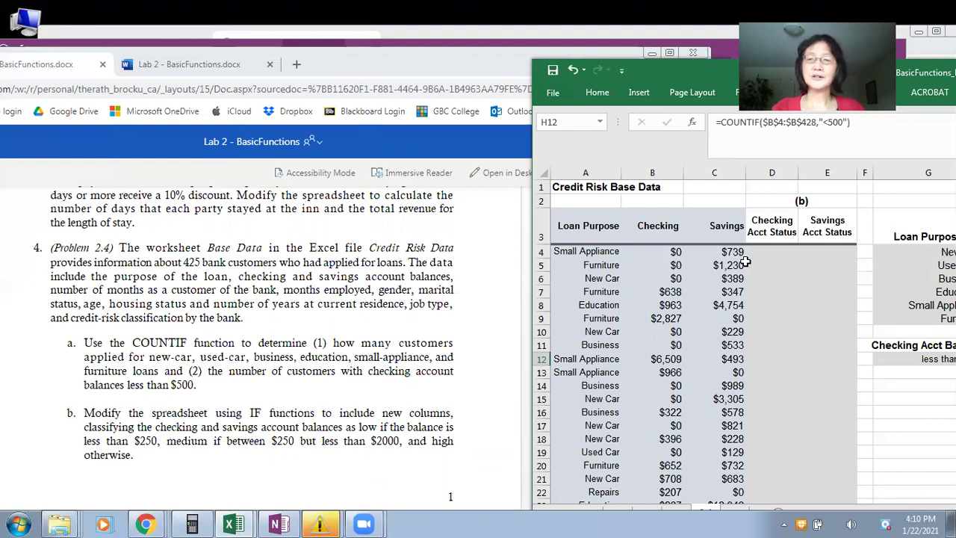
click(771, 251)
text(=)
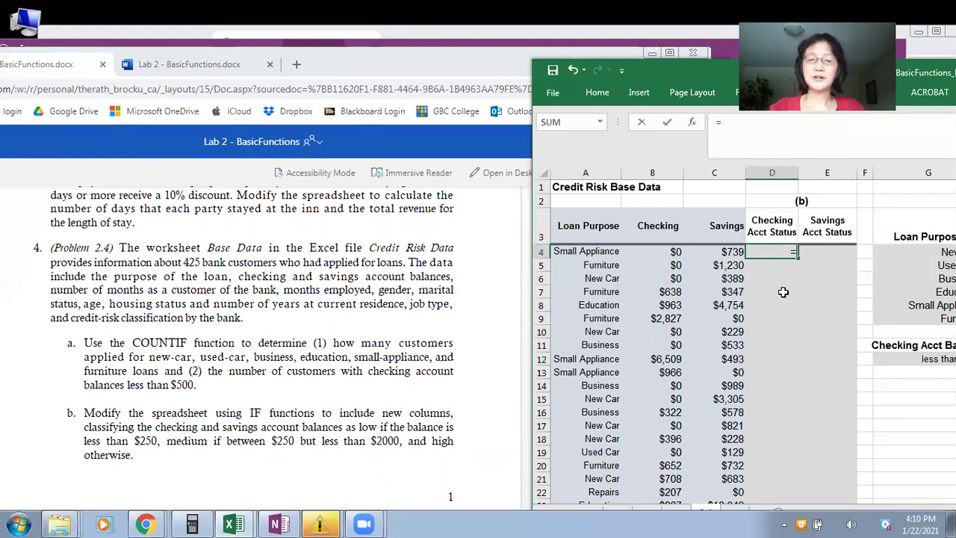
text(if()
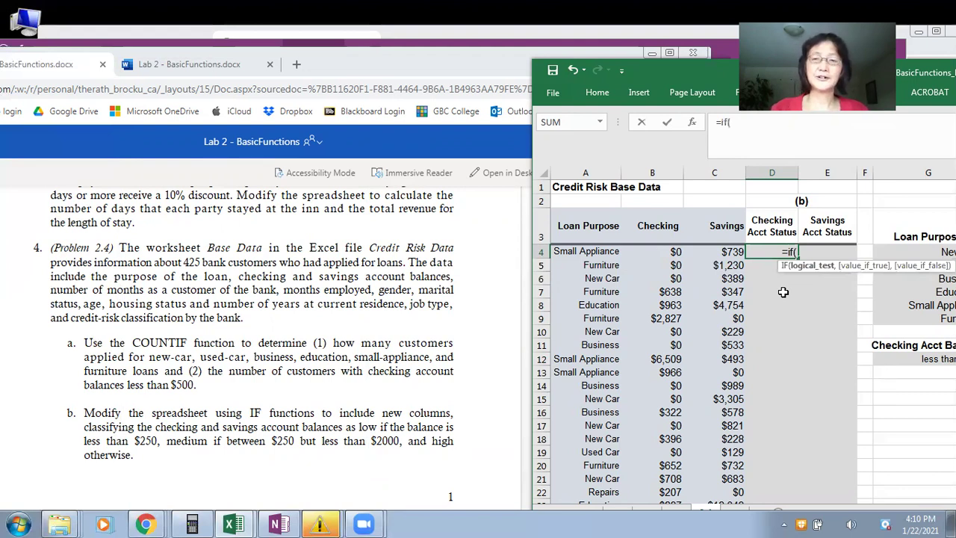
click(657, 254)
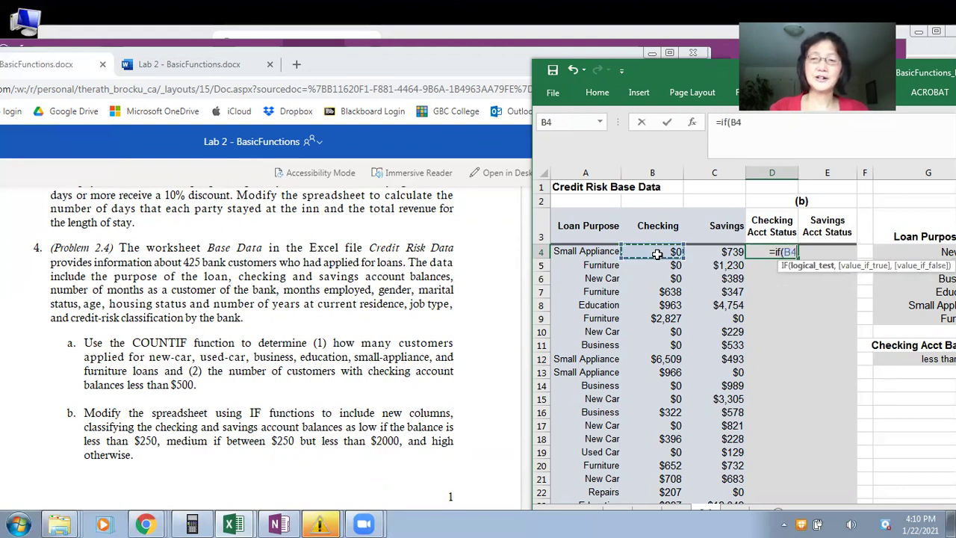
text(<250)
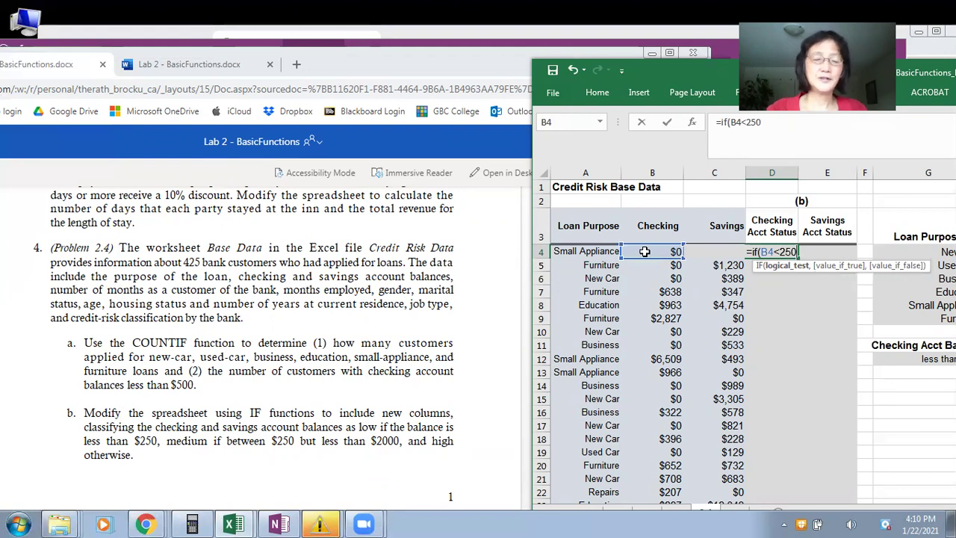
text(,")
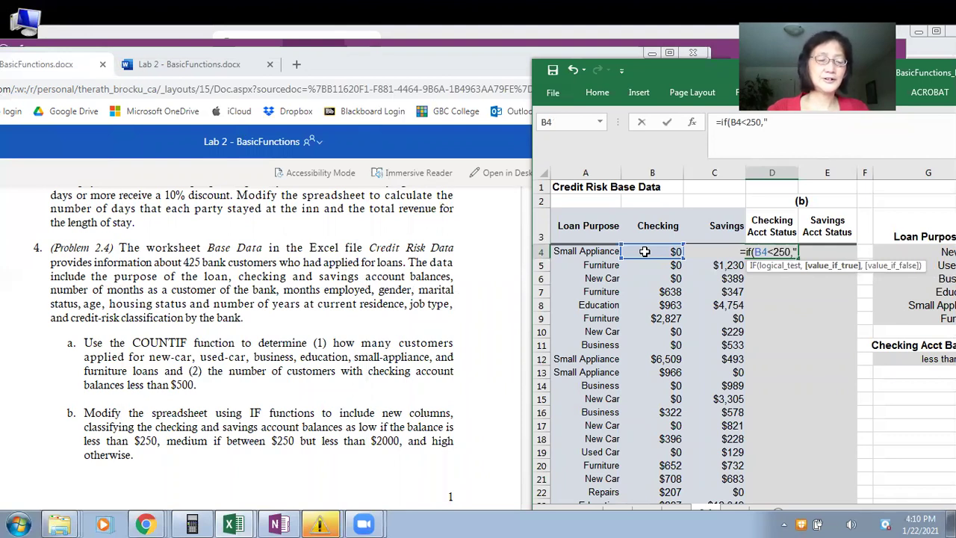
text(low")
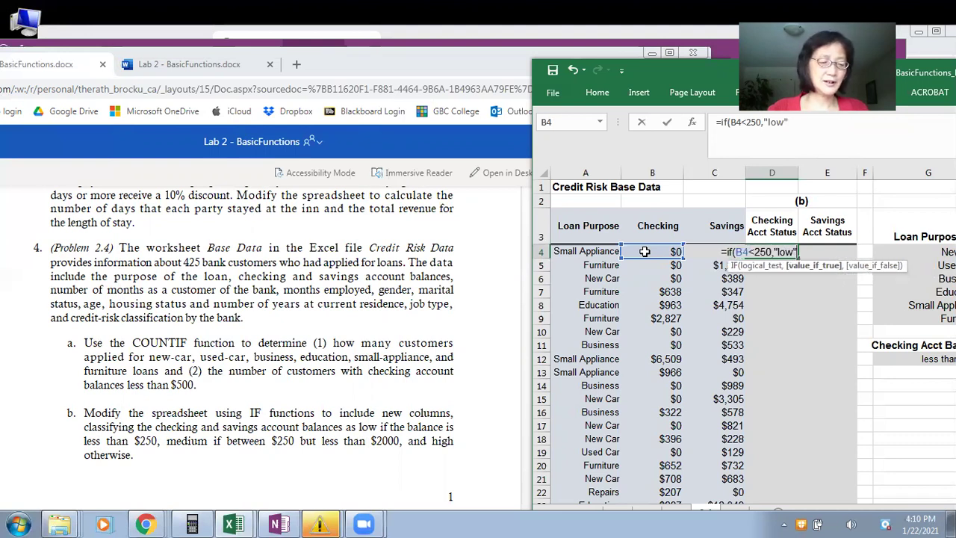
text(,)
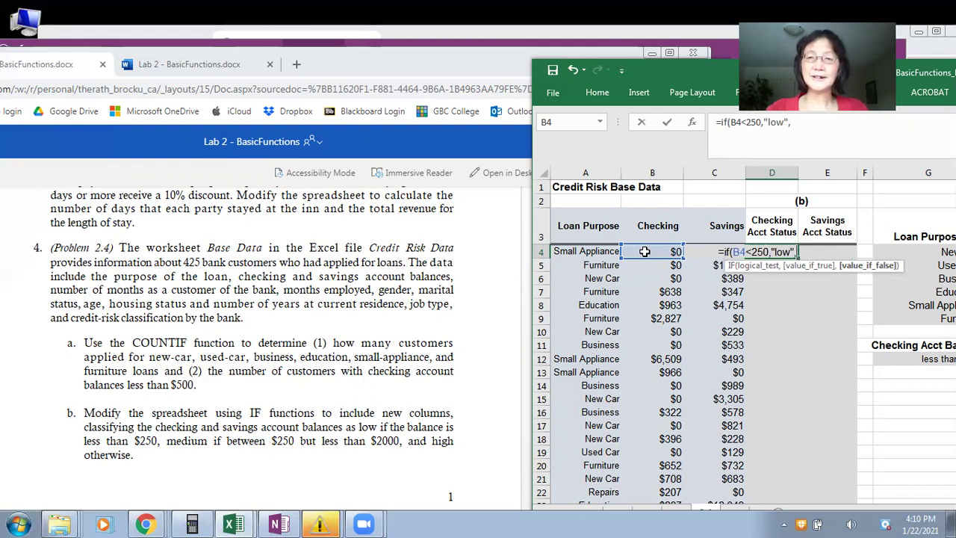
- Extend the D4 formula with a nested IF testing B4<2000 that returns "medium", and try to enter it without closing parentheses
text(if)
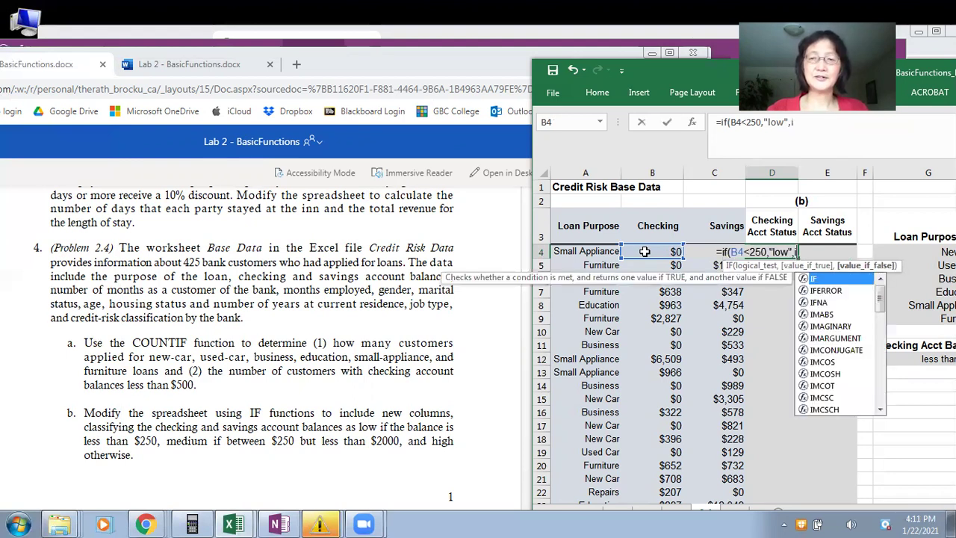
text(()
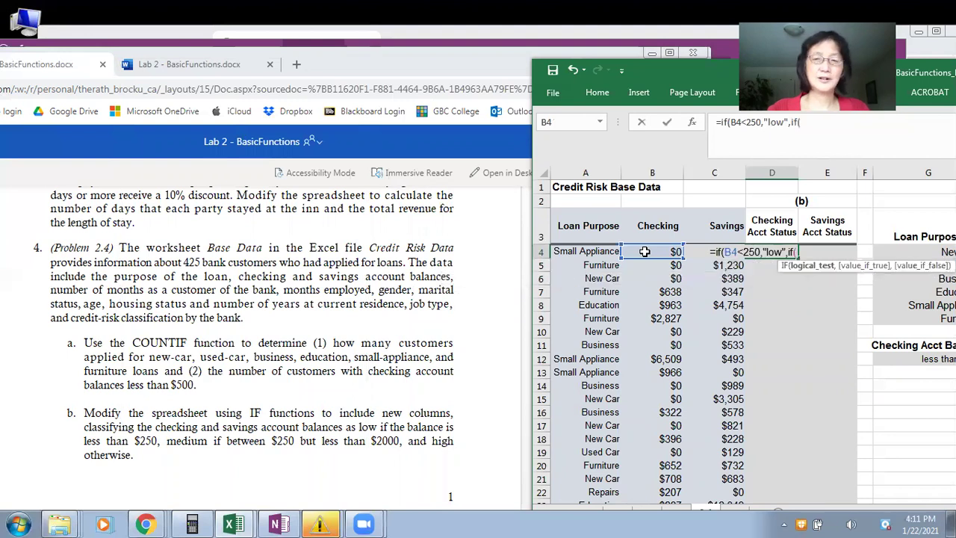
click(640, 254)
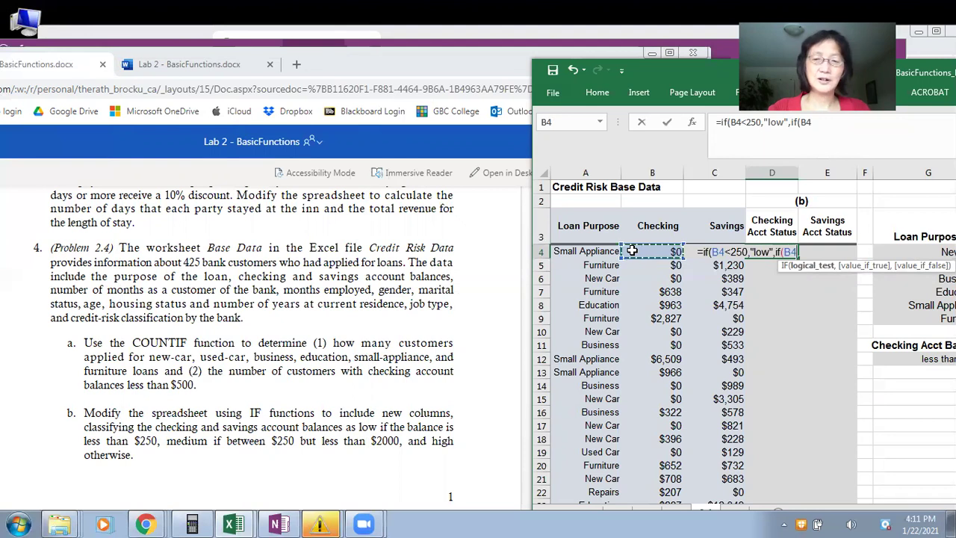
text(<20)
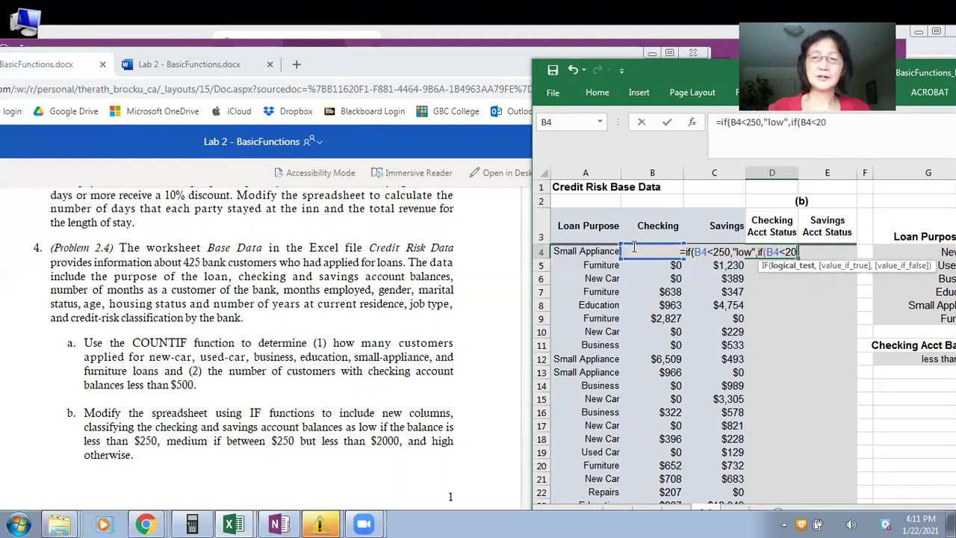
text(00,")
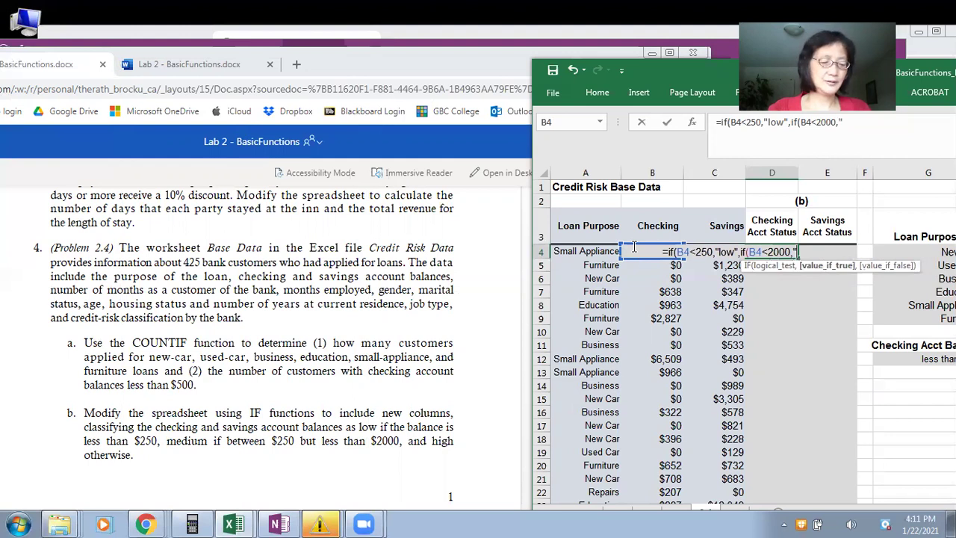
text(medium)
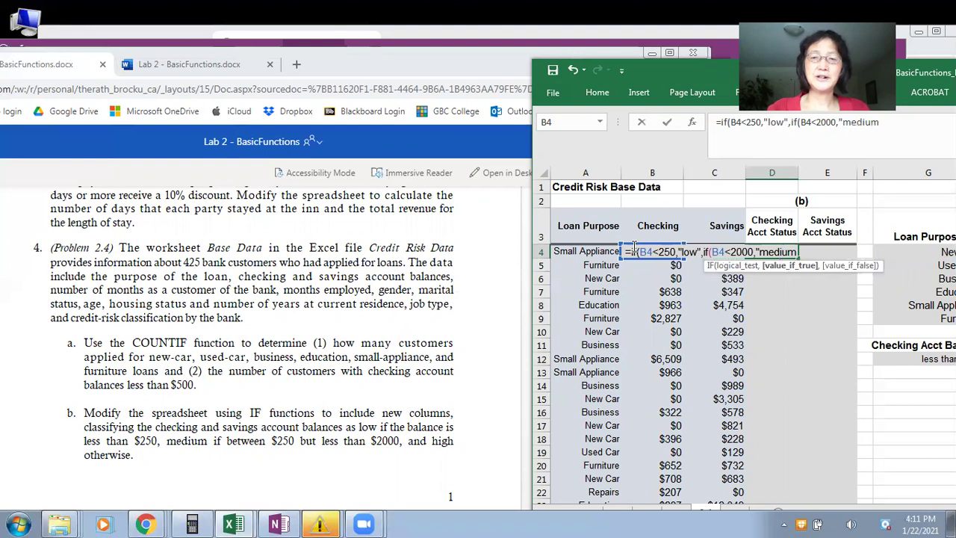
text(")
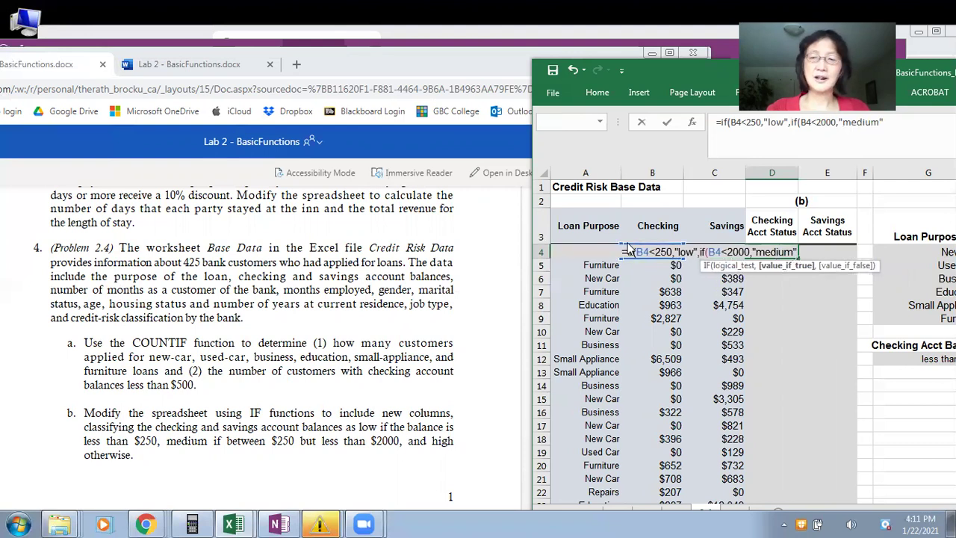
key(Return)
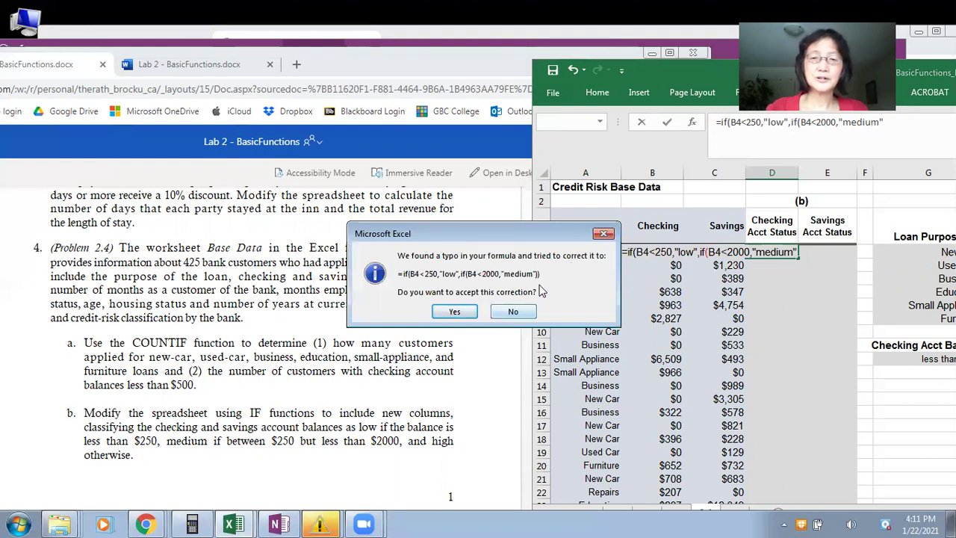
click(512, 312)
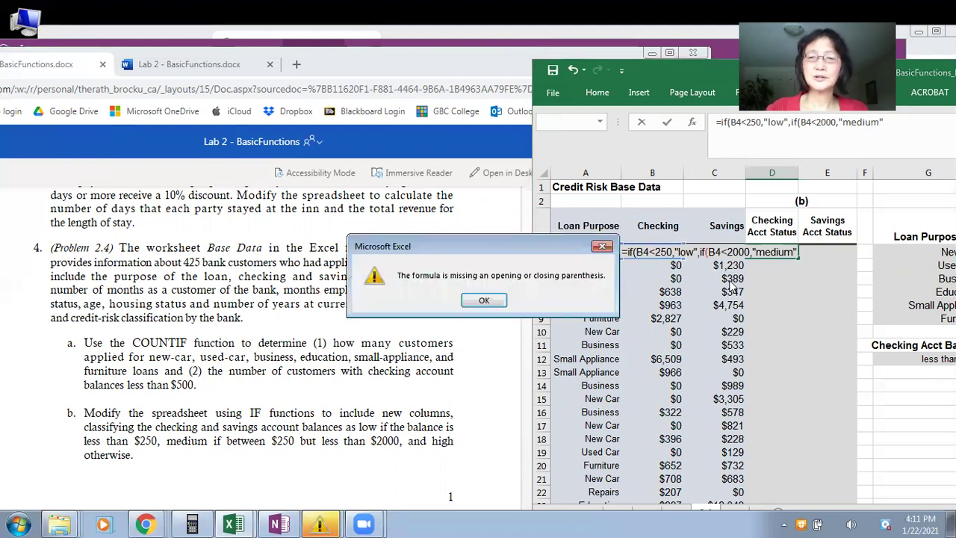
click(487, 299)
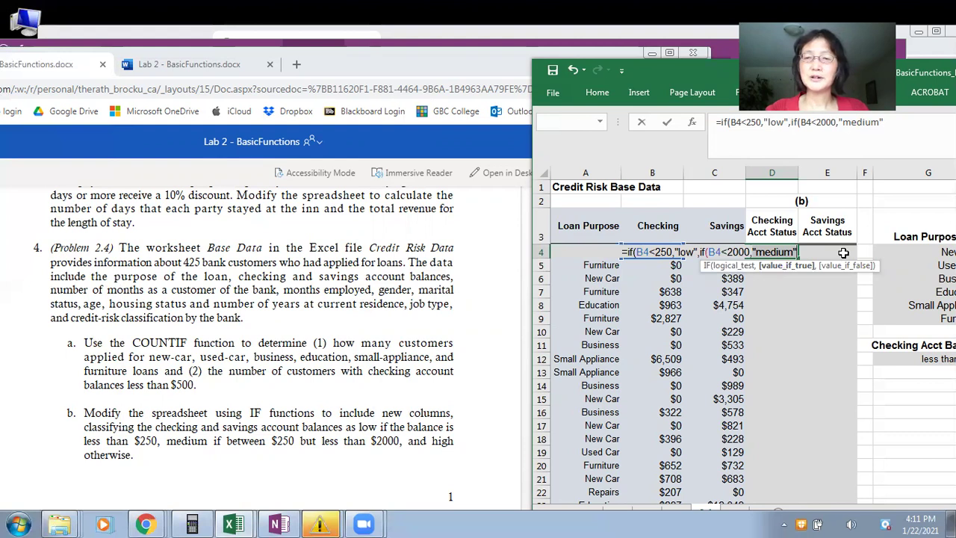
- Replace "medium" with "high" in D4's nested IF and enter the formula, accepting the suggested closing-parenthesis correction
key(BackSpace)
key(BackSpace)
key(BackSpace)
key(BackSpace)
key(BackSpace)
key(BackSpace)
key(BackSpace)
key(BackSpace)
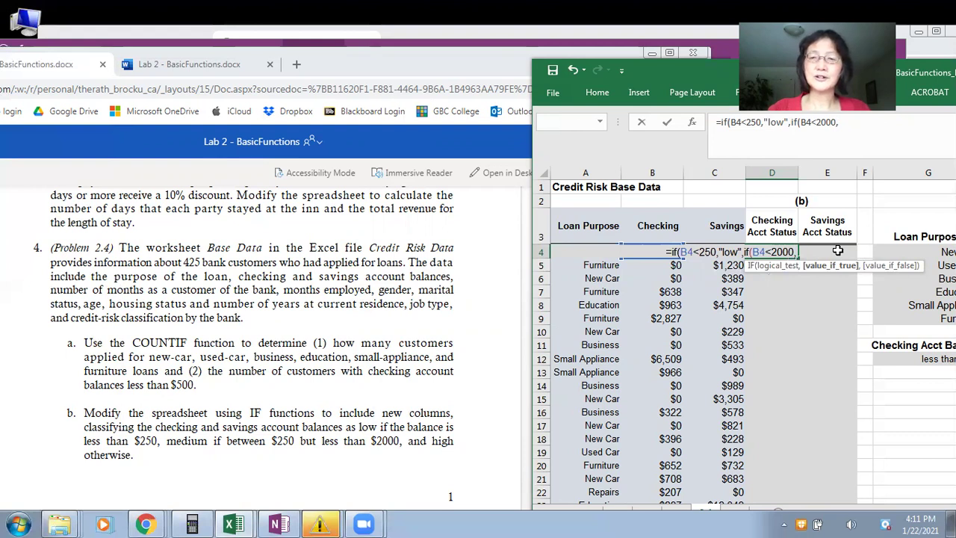
text("high)
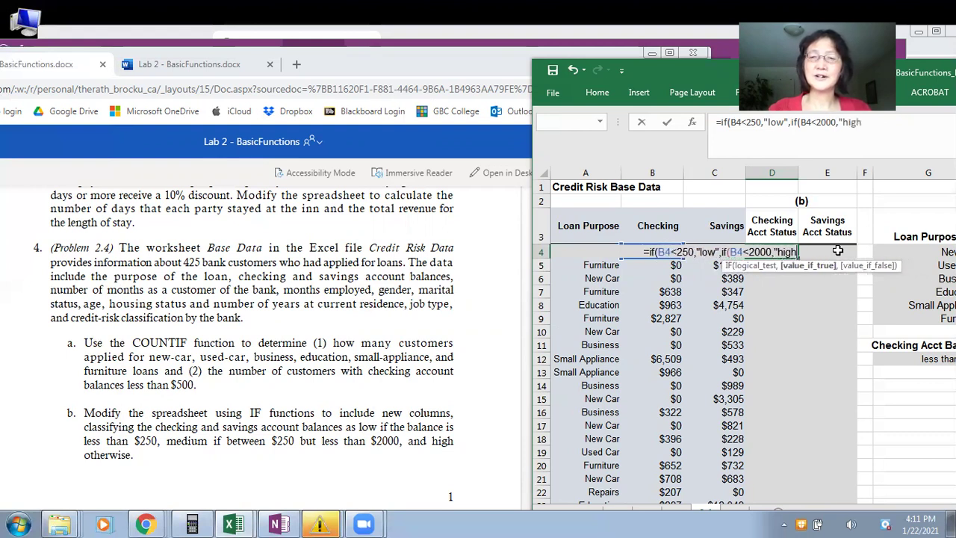
text(")
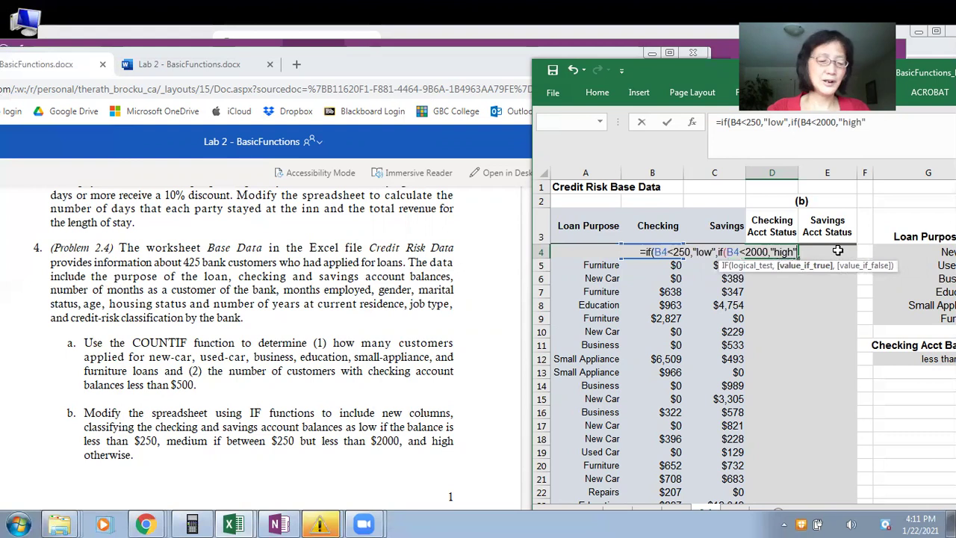
text())
key(Return)
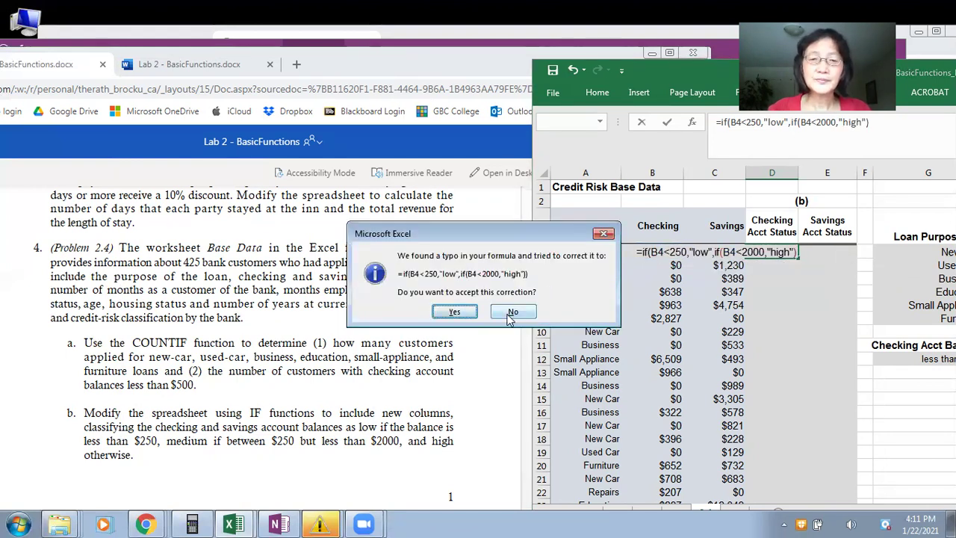
click(455, 312)
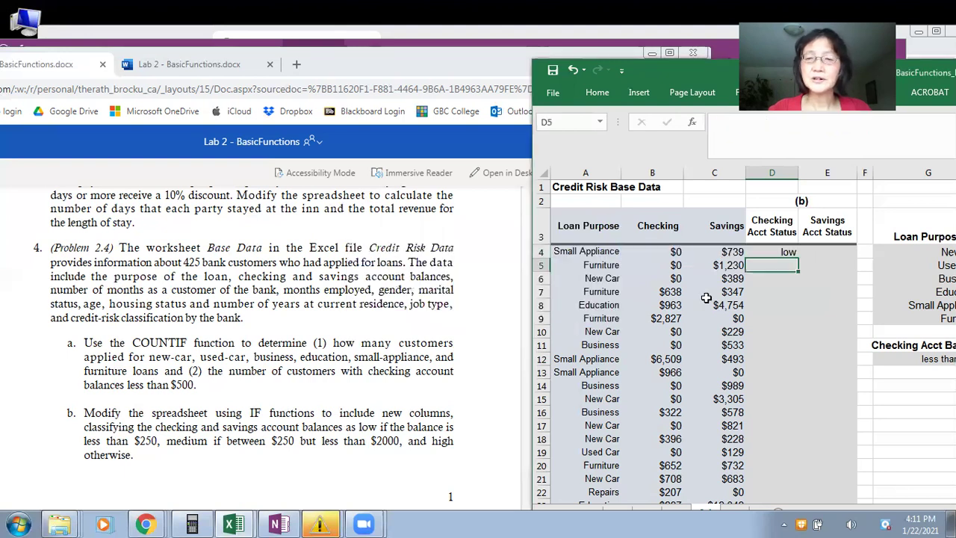
- Insert "medium" before "high" in D4 so the formula reads =IF(B4<250,"low",IF(B4<2000,"medium","high"))
click(772, 253)
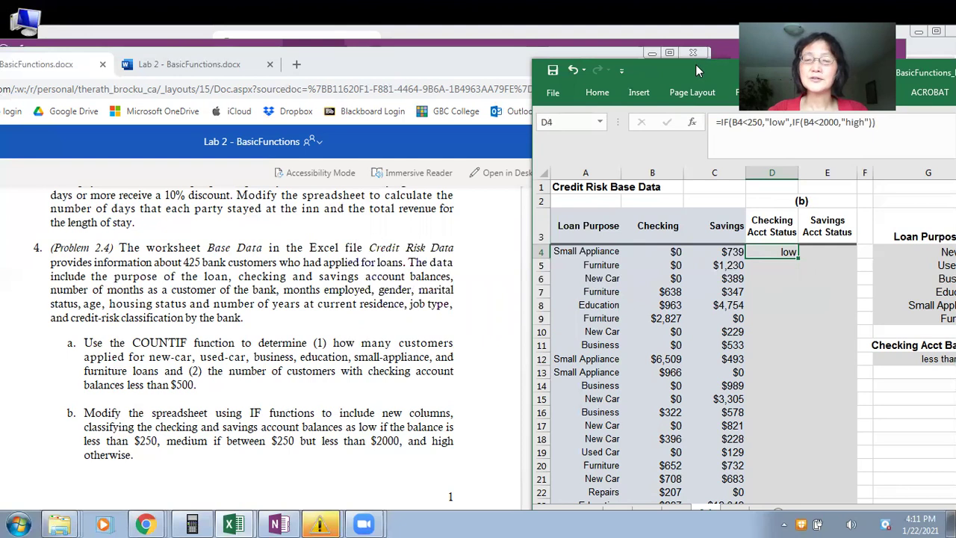
drag(695, 67, 680, 99)
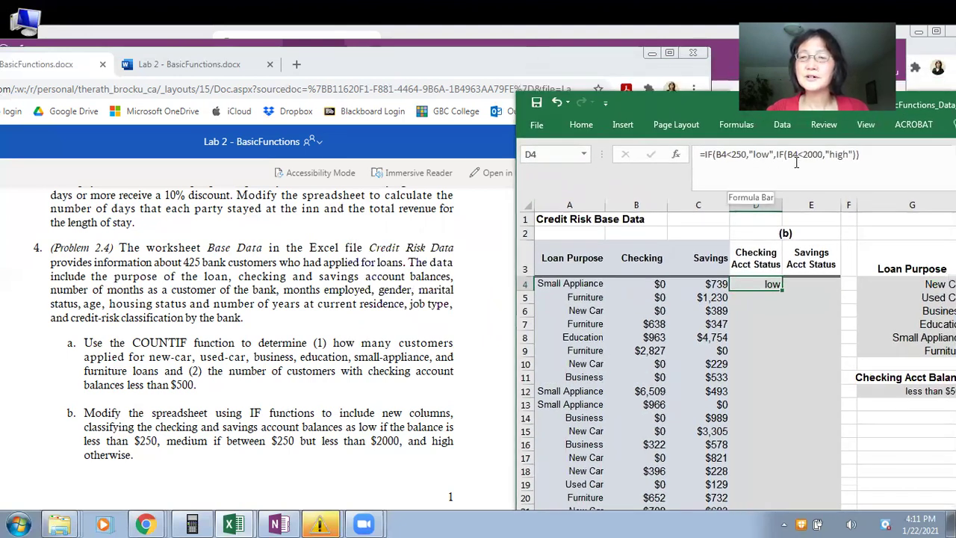
click(826, 154)
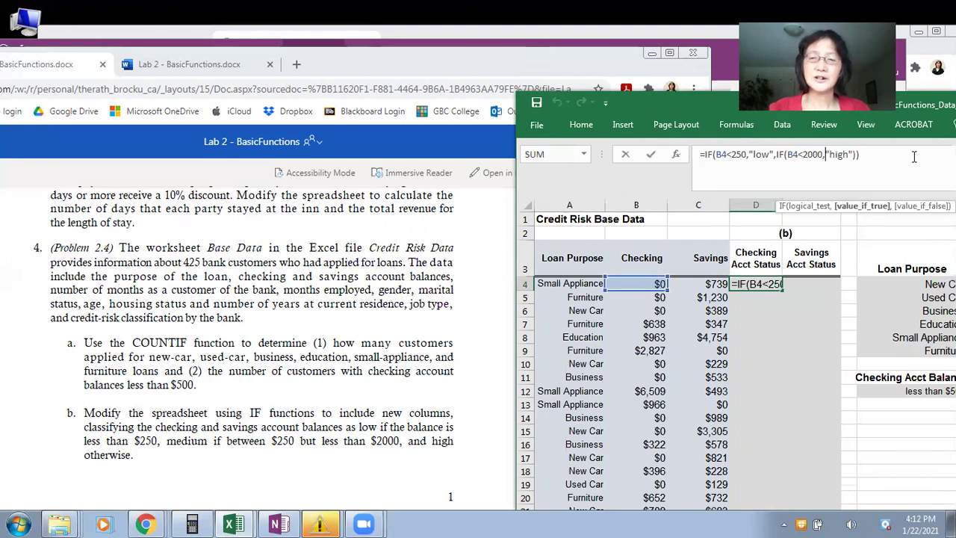
text("m)
text(edium")
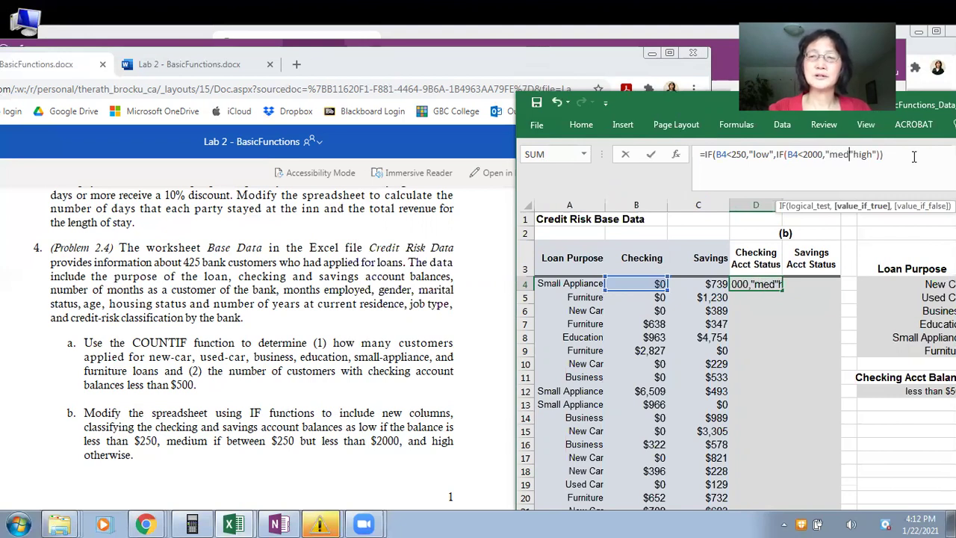
text(,")
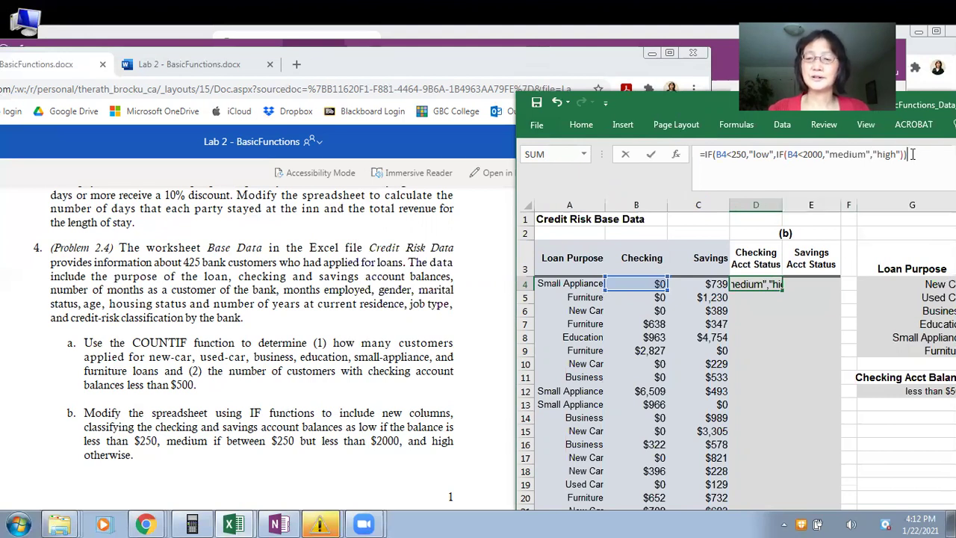
key(Return)
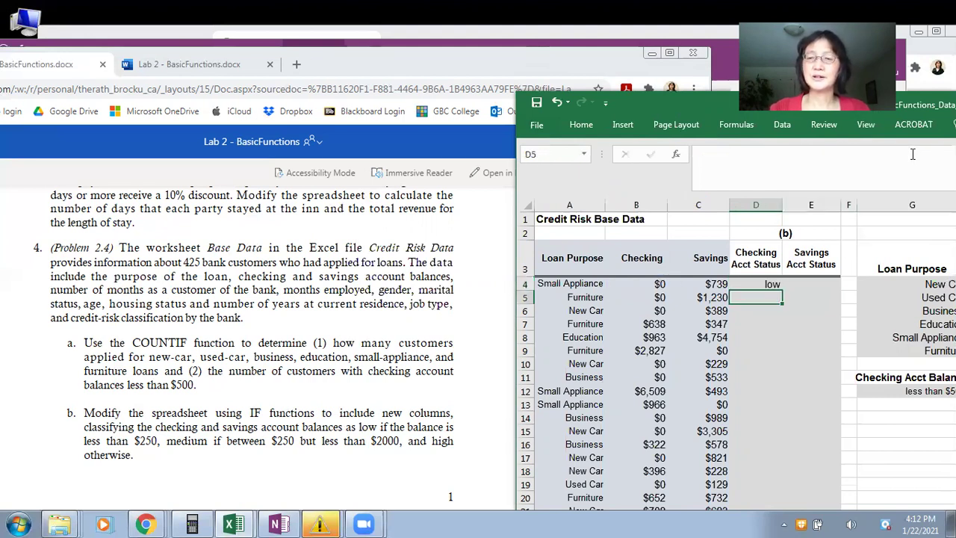
- Fill the D4 formula down the whole Checking Acct Status column and reselect D4 to check it
click(770, 284)
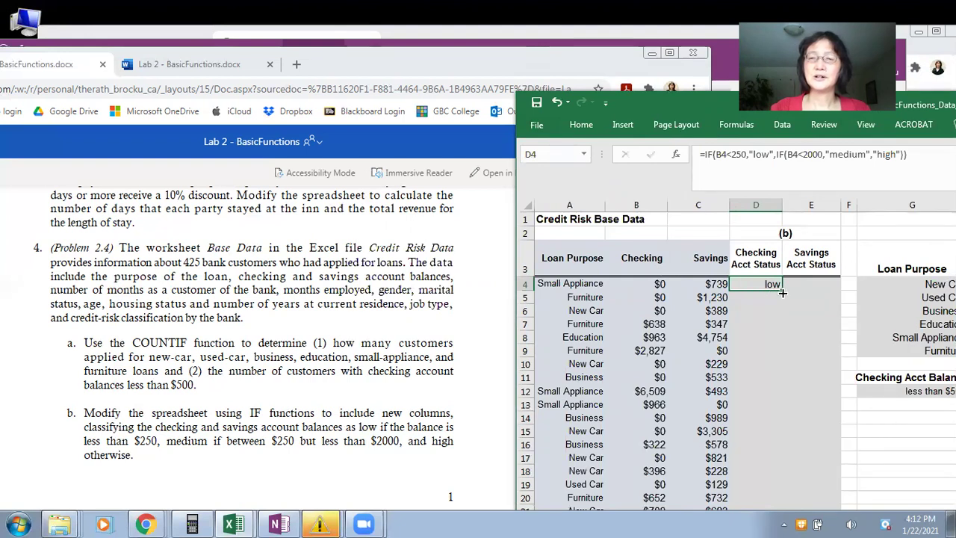
double_click(782, 293)
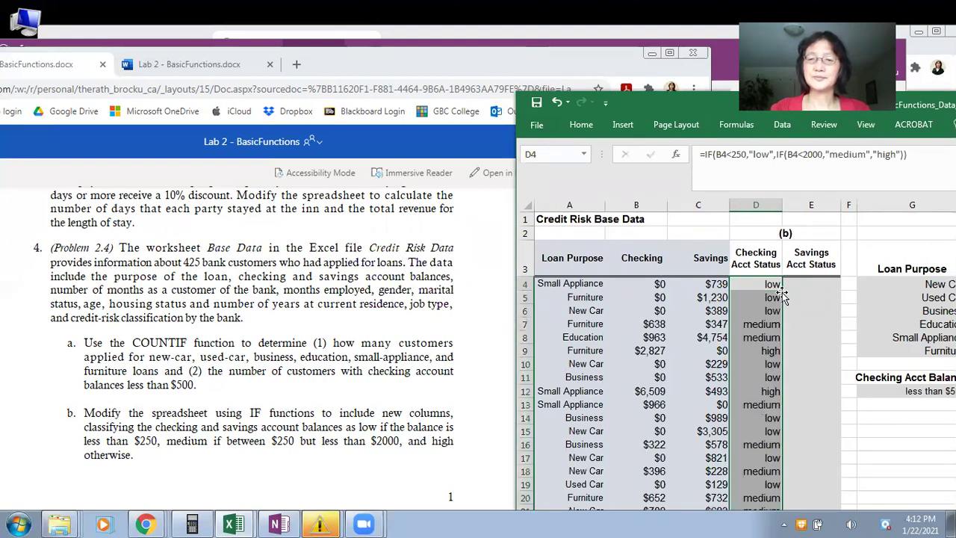
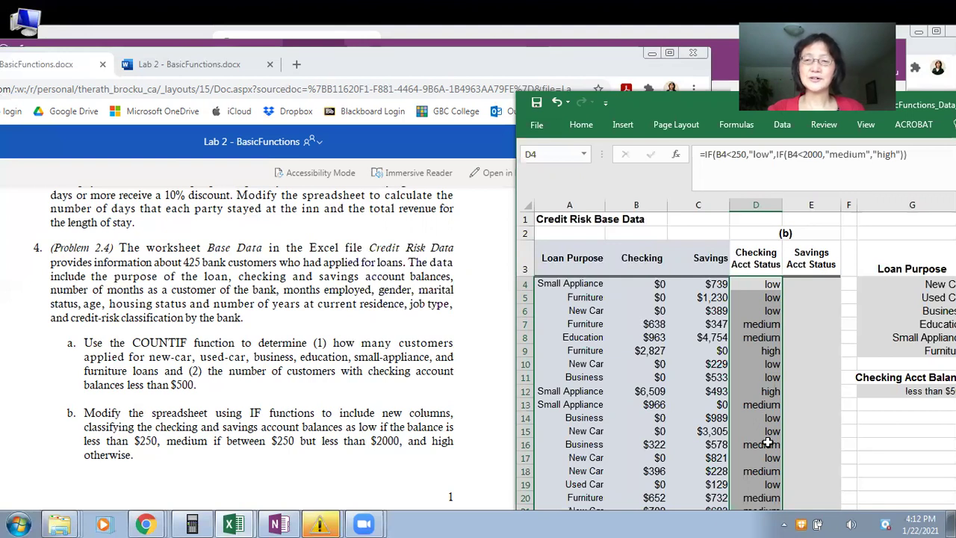
click(768, 285)
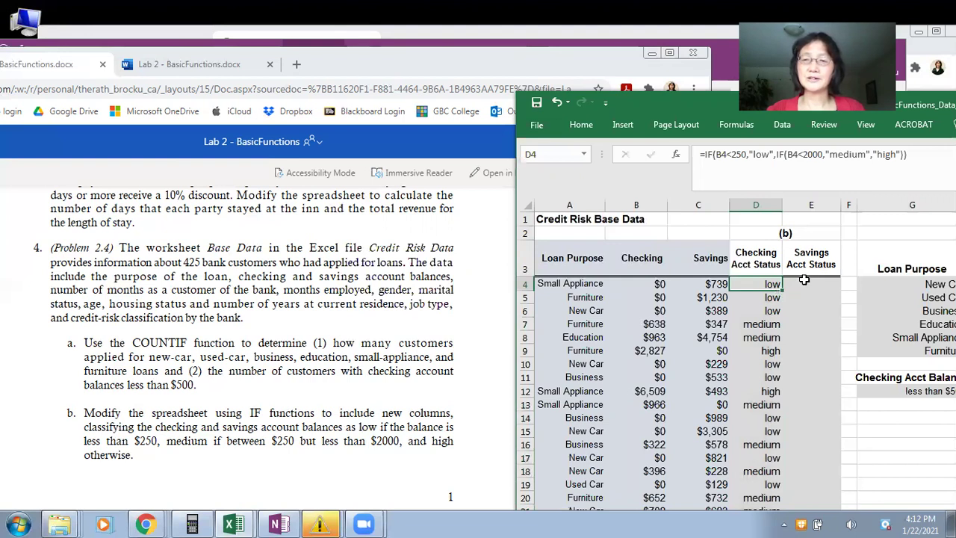
- Start an IF formula in E4 that tests C4<250 and returns "low" for the Savings Acct Status
click(805, 279)
text(=)
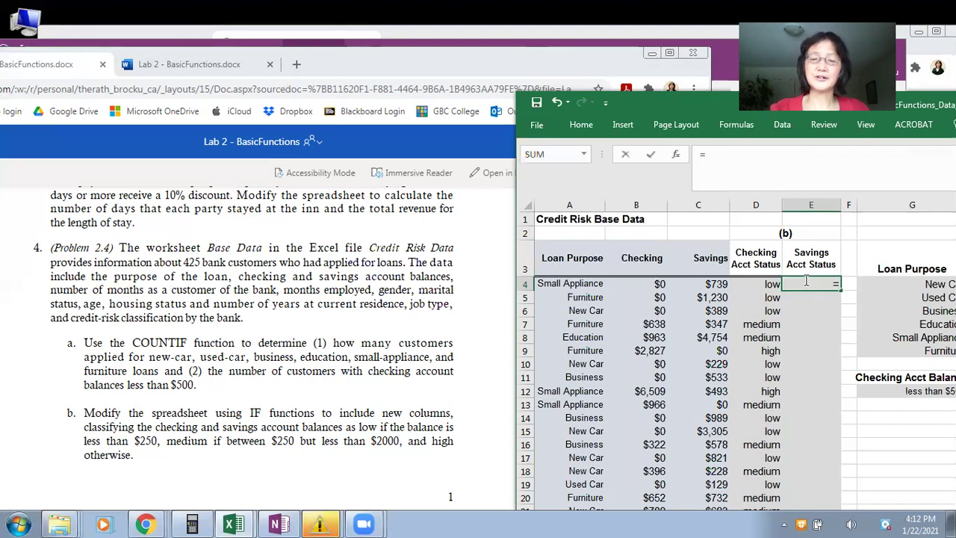
text(if()
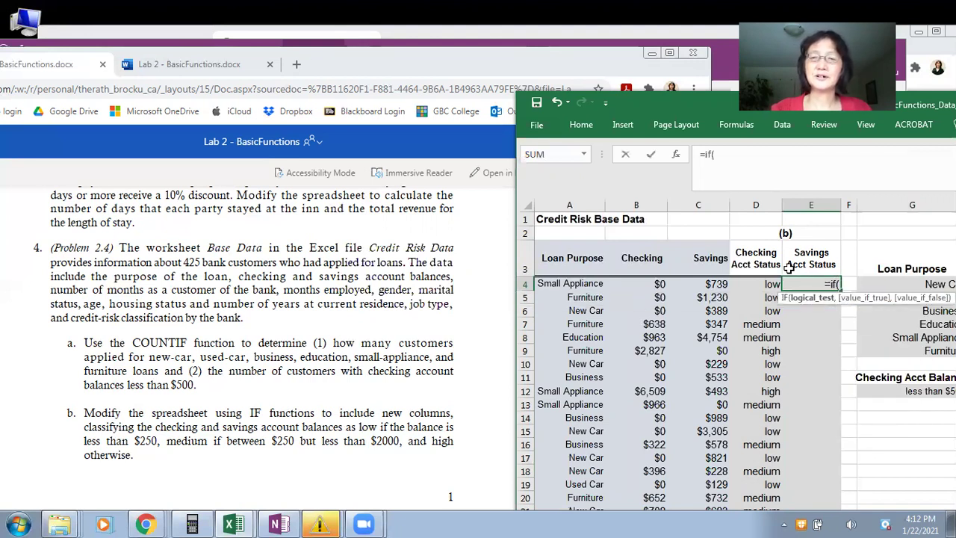
click(708, 282)
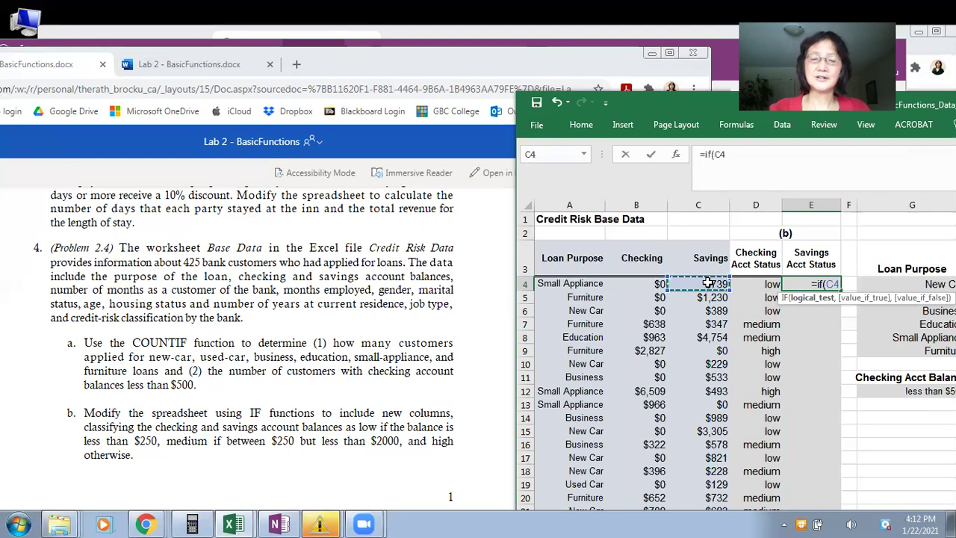
text(<25)
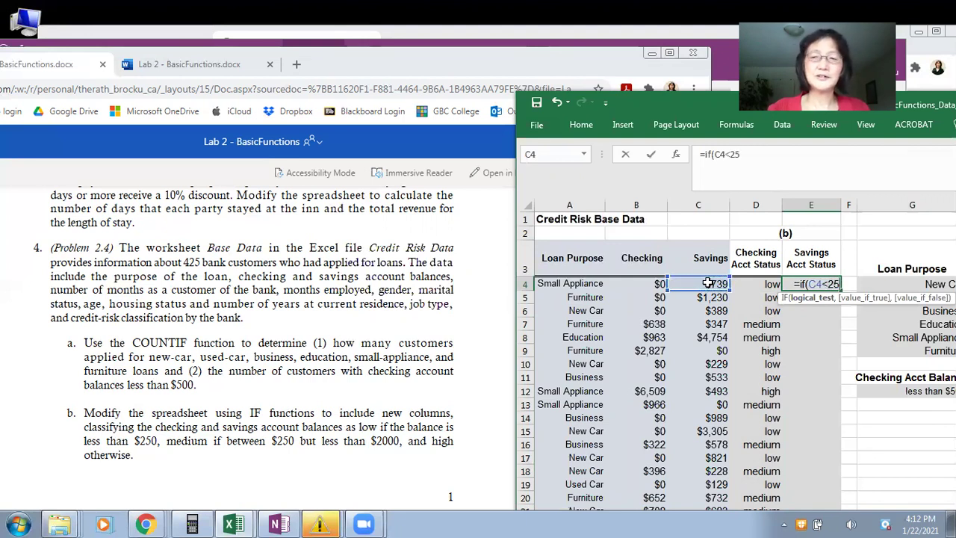
text(0,"low",)
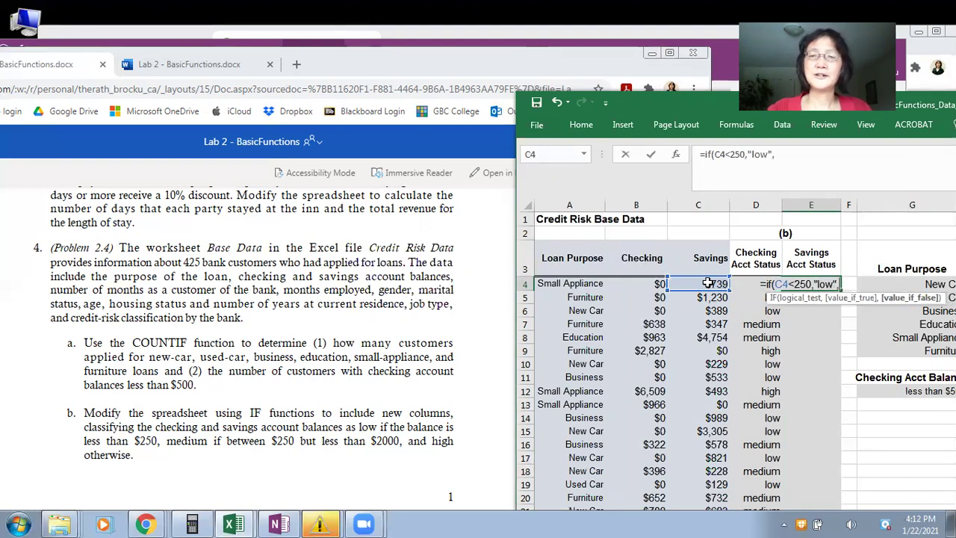
- Add a nested IF to E4's formula that tests C4<2000 and returns "medium"
text(if()
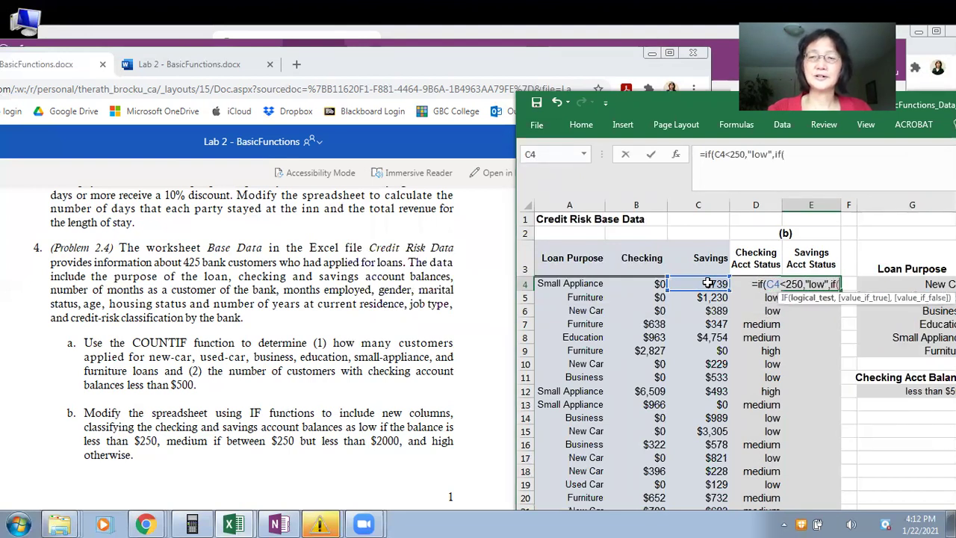
click(712, 284)
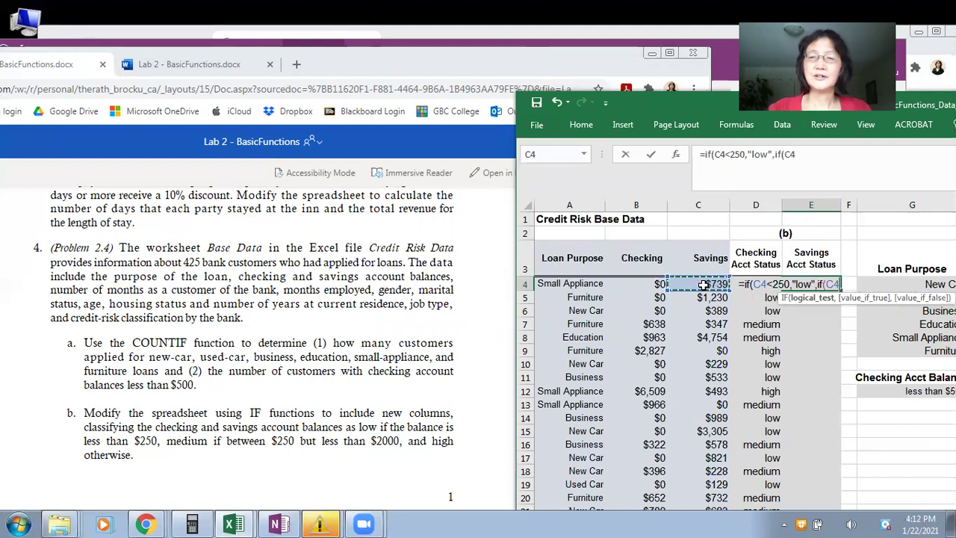
text(<)
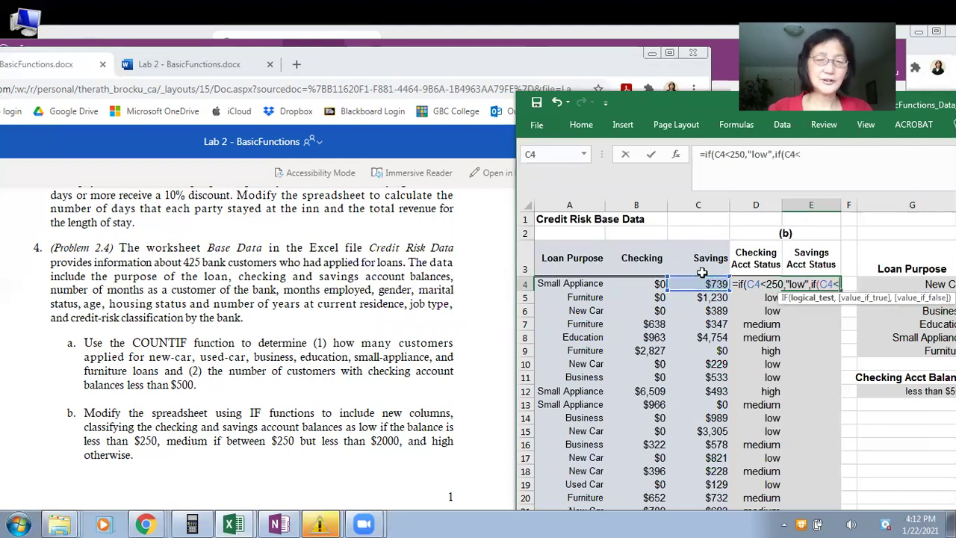
text(2000)
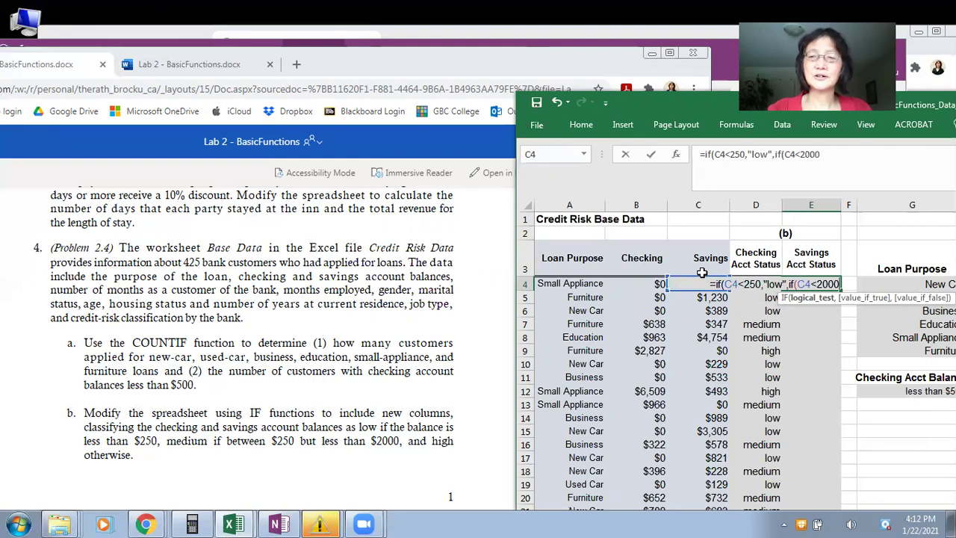
text(,"medium")
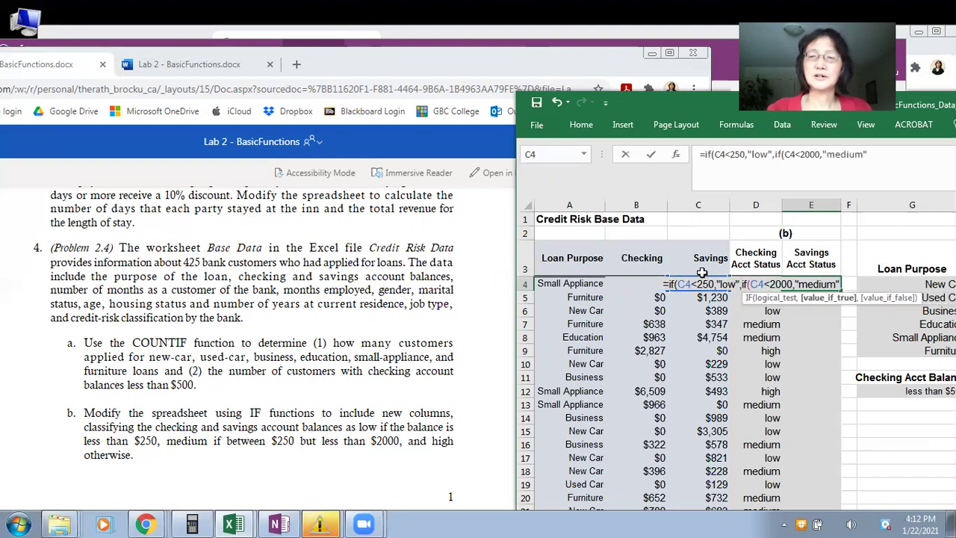
- Complete E4's nested IF with "high", accepting the closing-parenthesis correction, and fill the formula down the Savings Acct Status column
text(,"high"))
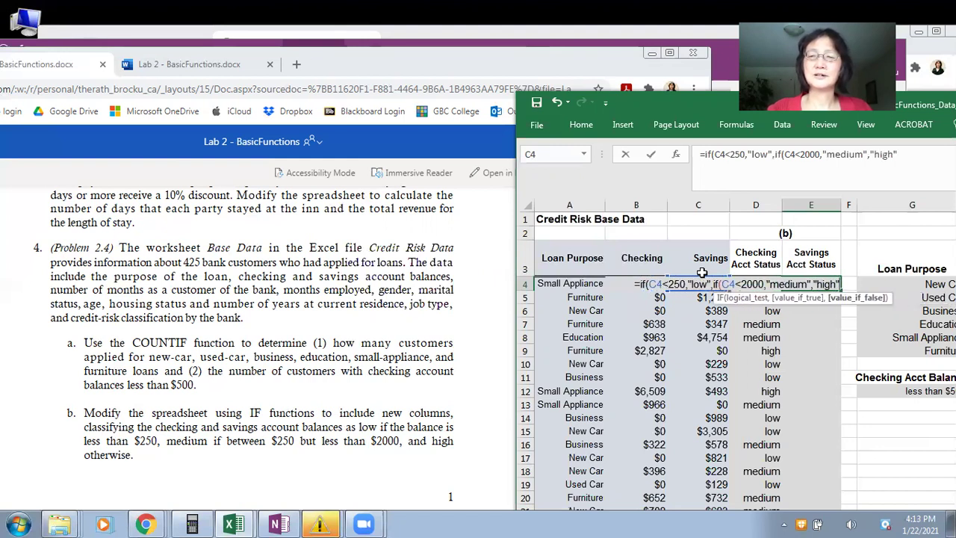
key(Return)
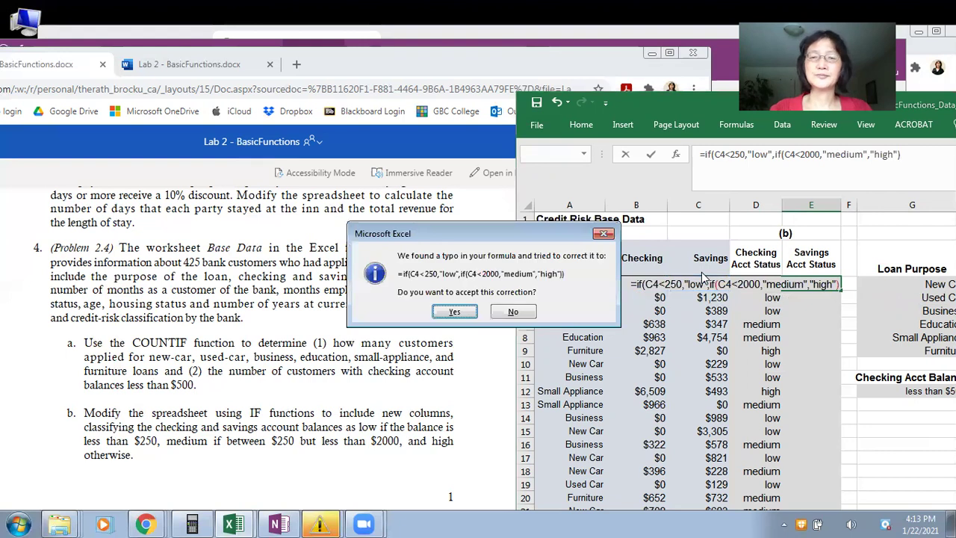
click(459, 312)
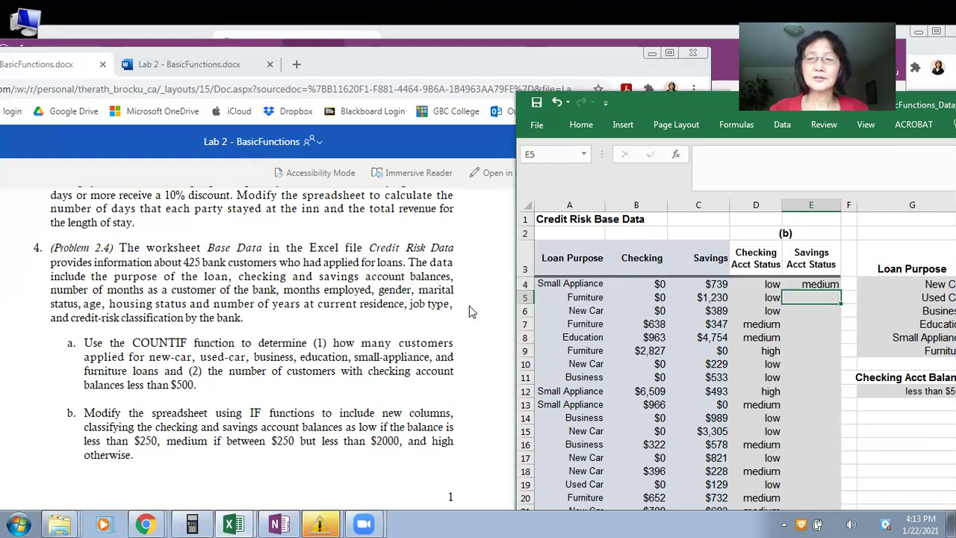
click(791, 285)
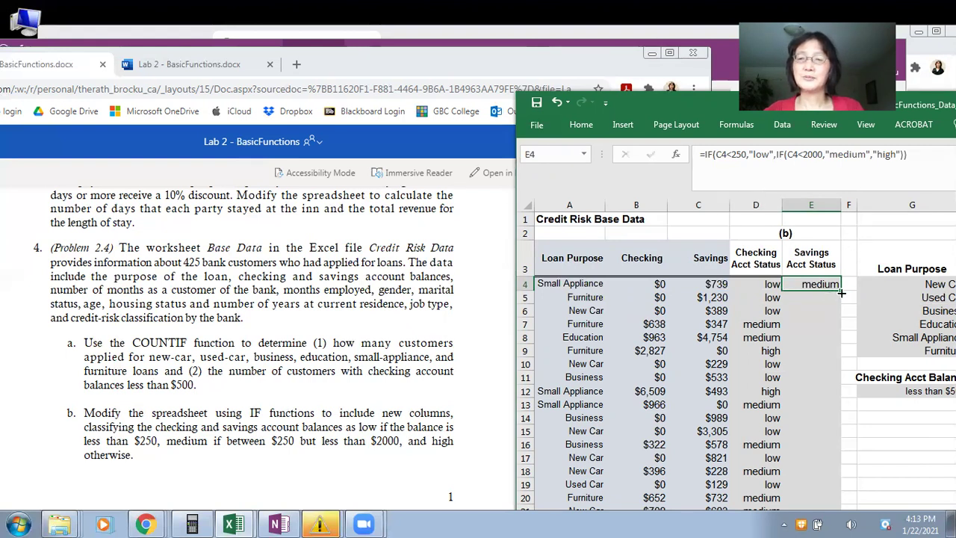
double_click(841, 293)
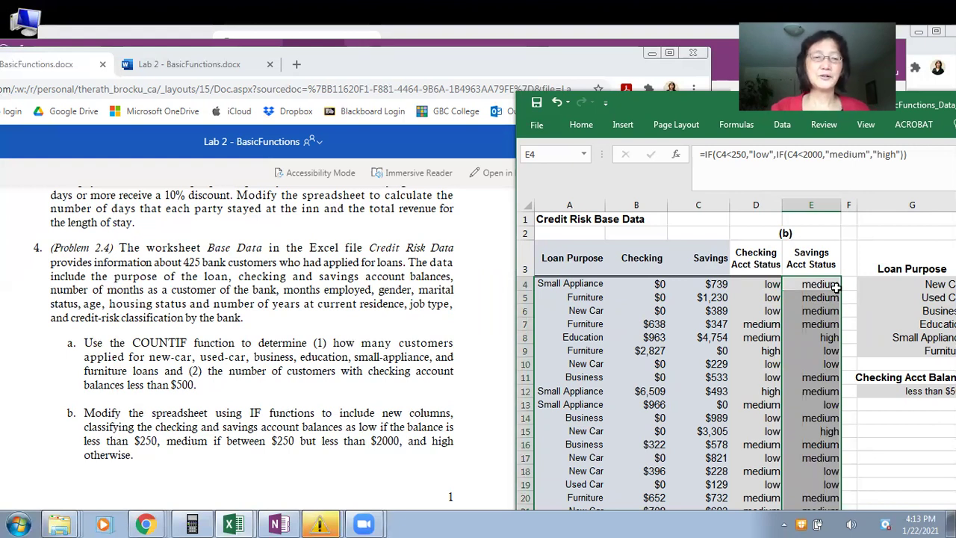
- Switch to the lab document in the browser and bring up question 5 (Problem 2.9) on MATCH and INDEX
click(454, 75)
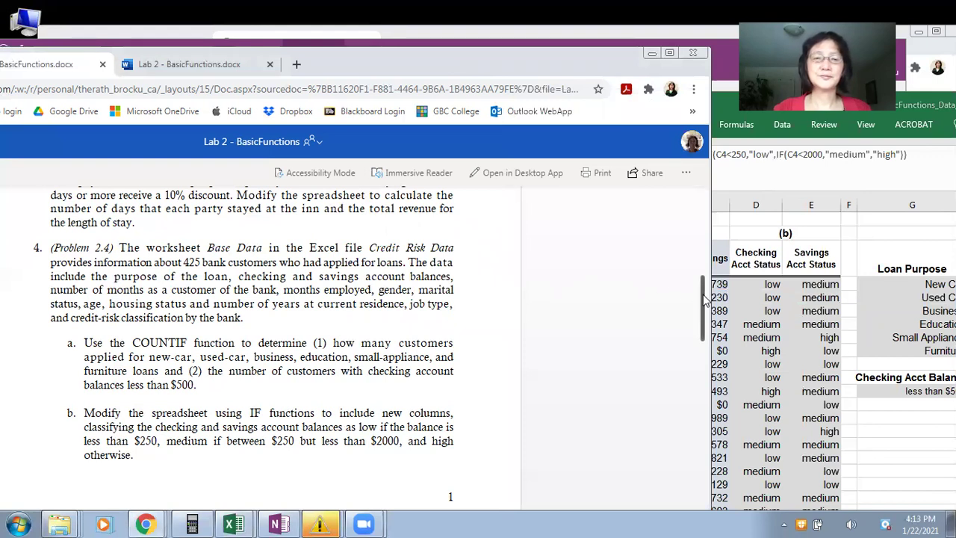
drag(704, 301, 701, 351)
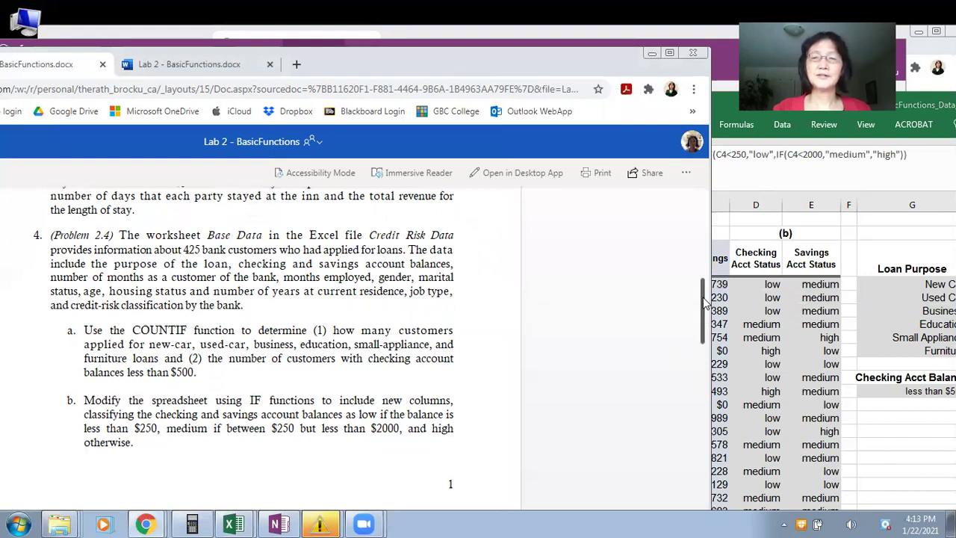
scroll(703, 309, down, 1)
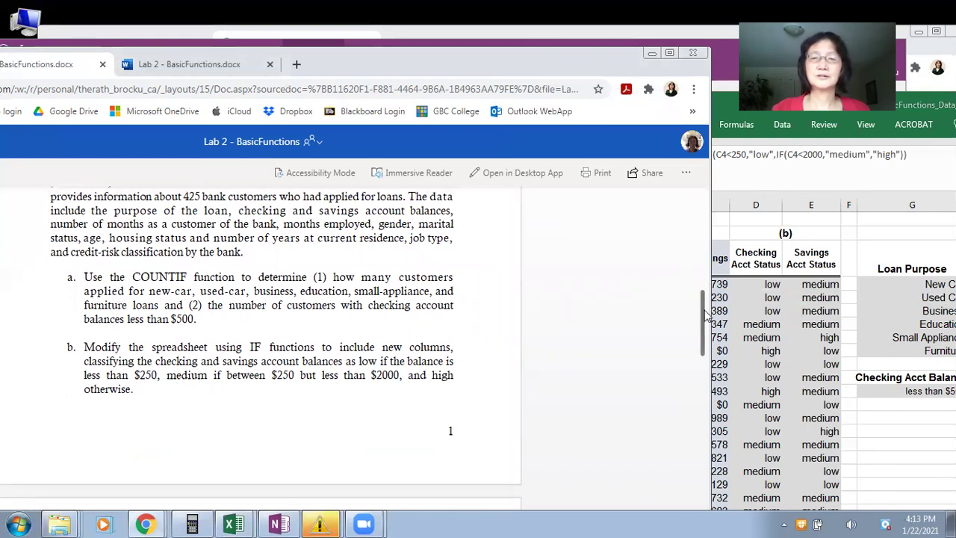
drag(706, 318, 697, 398)
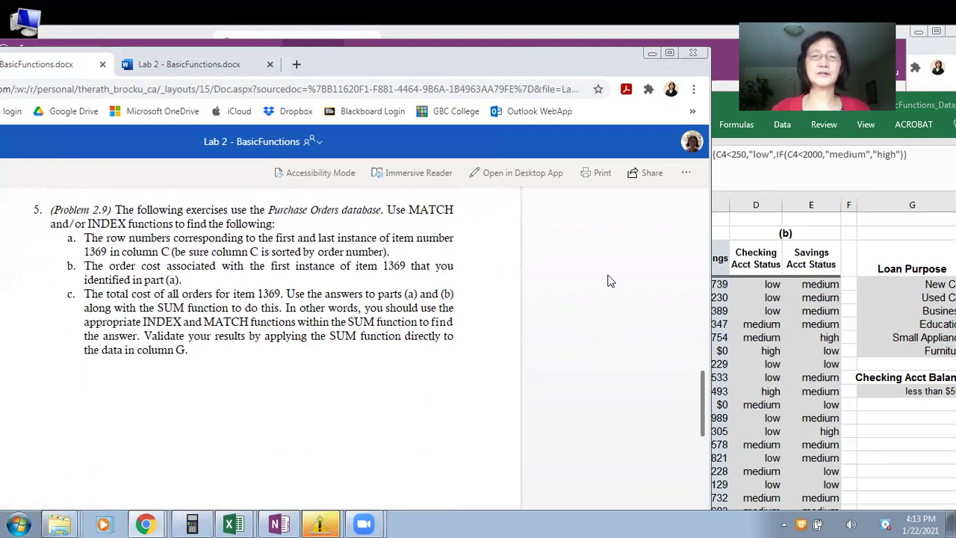
- Switch back to the Excel workbook, open the 2.9 worksheet and look over the purchase orders table
drag(727, 111, 492, 30)
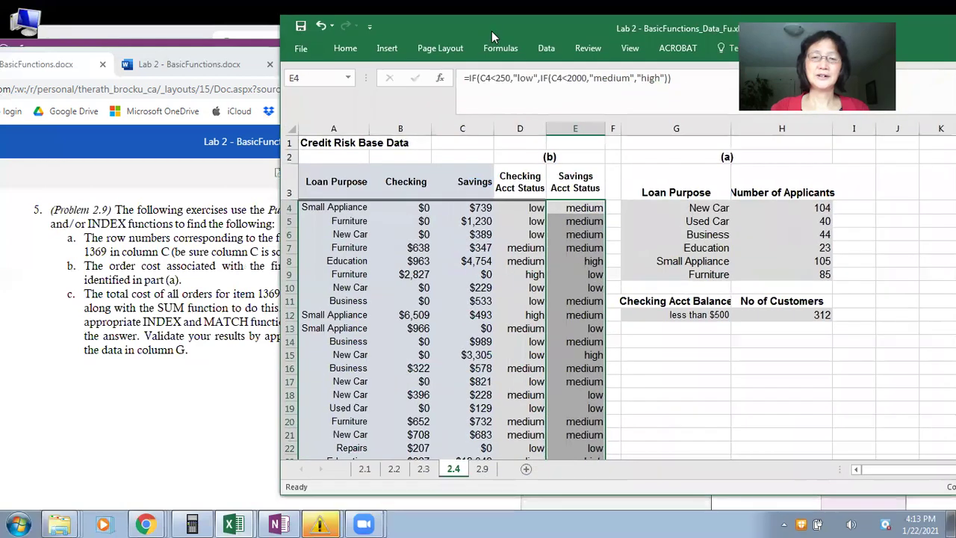
click(483, 469)
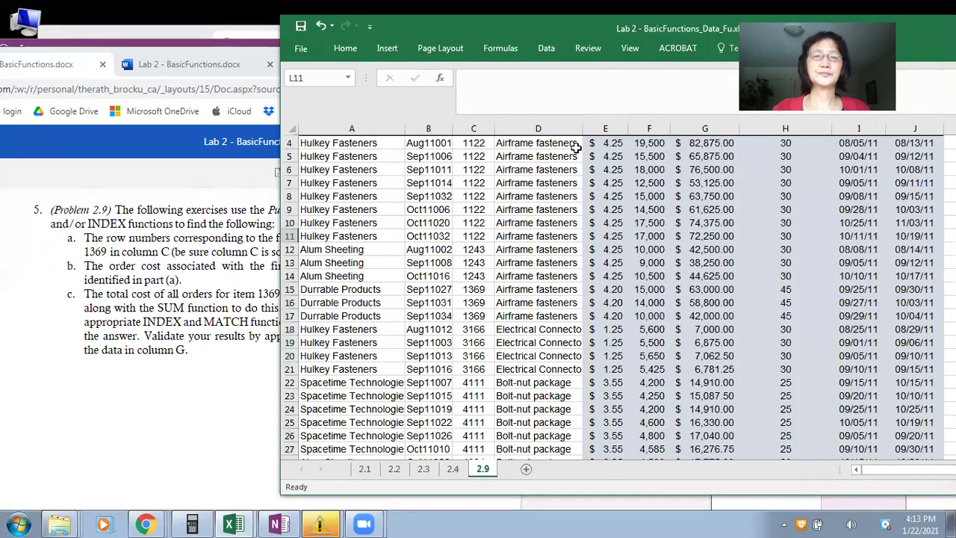
scroll(576, 147, down, 20)
scroll(576, 147, down, 20)
scroll(576, 147, up, 20)
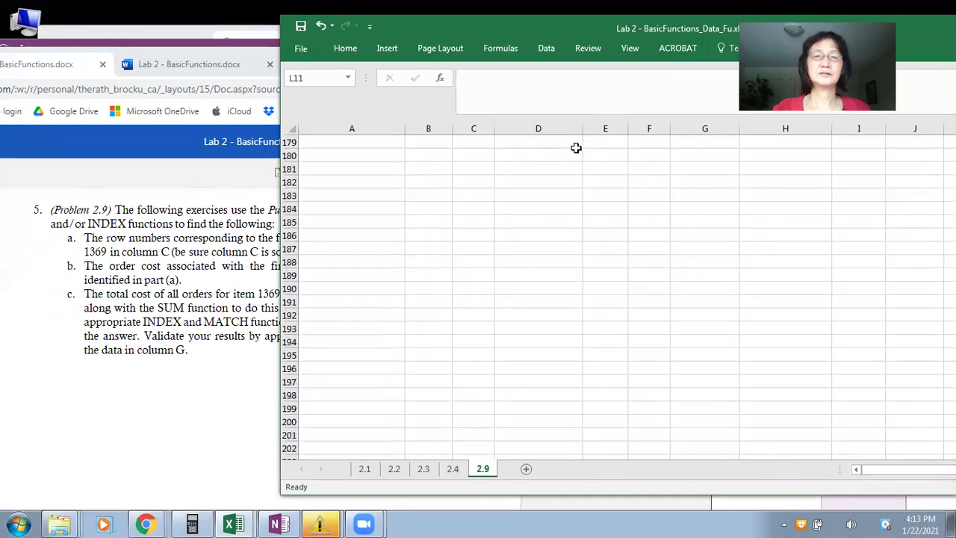
scroll(576, 147, up, 17)
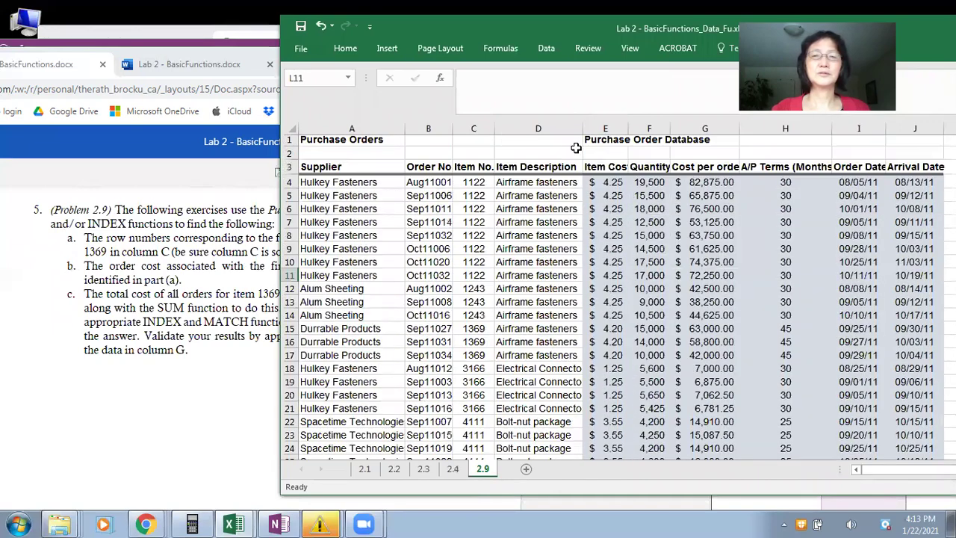
- Clear the existing first-row and last-row answers for order 1369 in M2:M3
drag(594, 31, 315, 258)
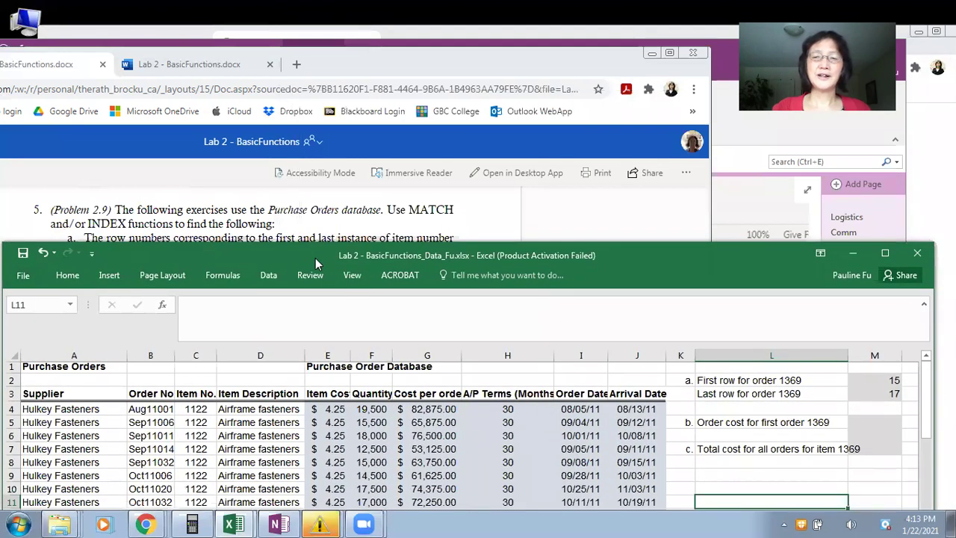
drag(885, 379, 887, 394)
key(Delete)
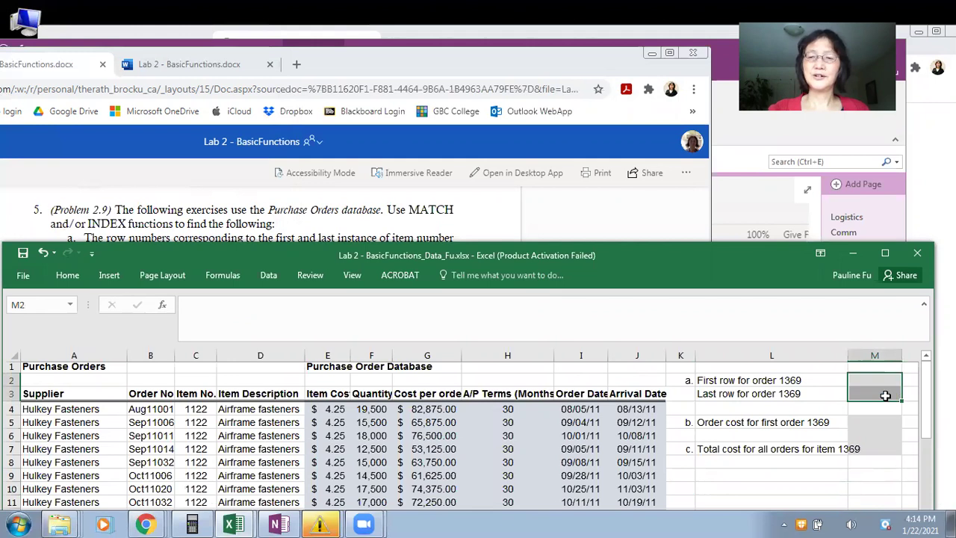
- Reposition the workbook window to uncover question 5's part (a) and select the Item No. column C it refers to
drag(710, 260, 727, 262)
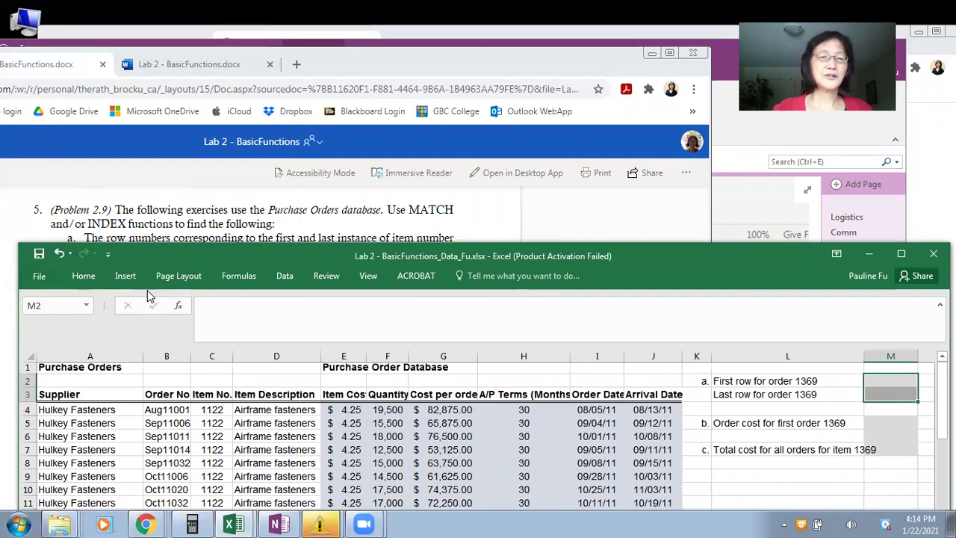
drag(203, 253, 199, 277)
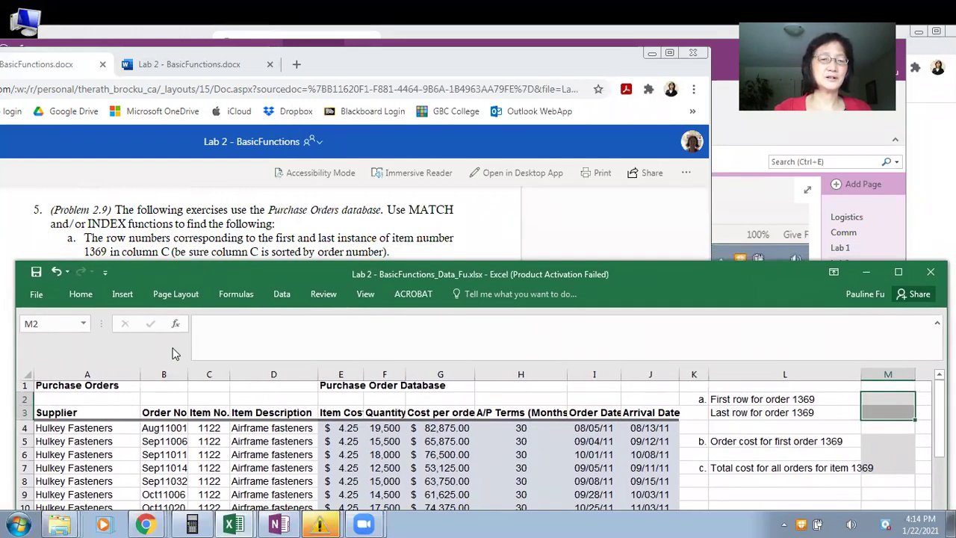
click(210, 374)
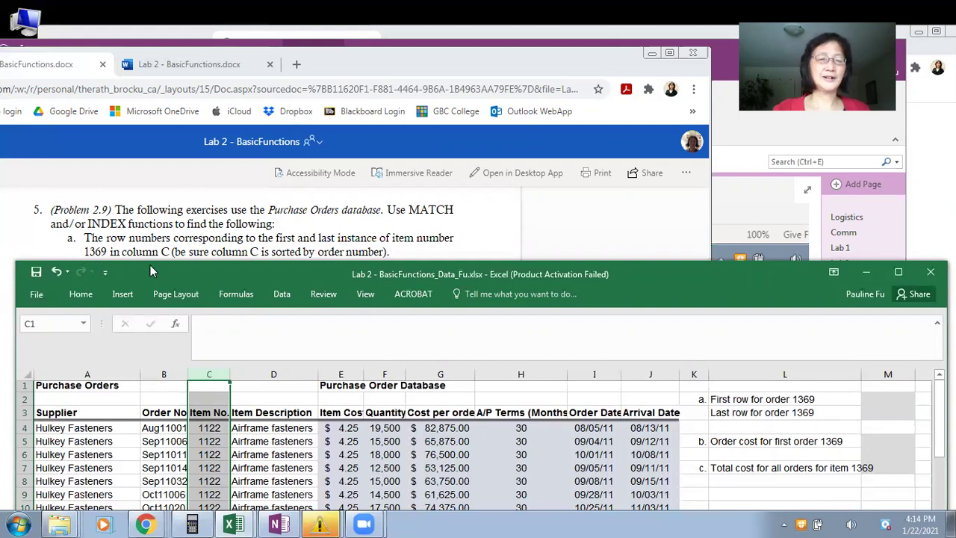
mouse_move(249, 271)
mouse_down()
mouse_move(274, 250)
mouse_move(258, 277)
mouse_up()
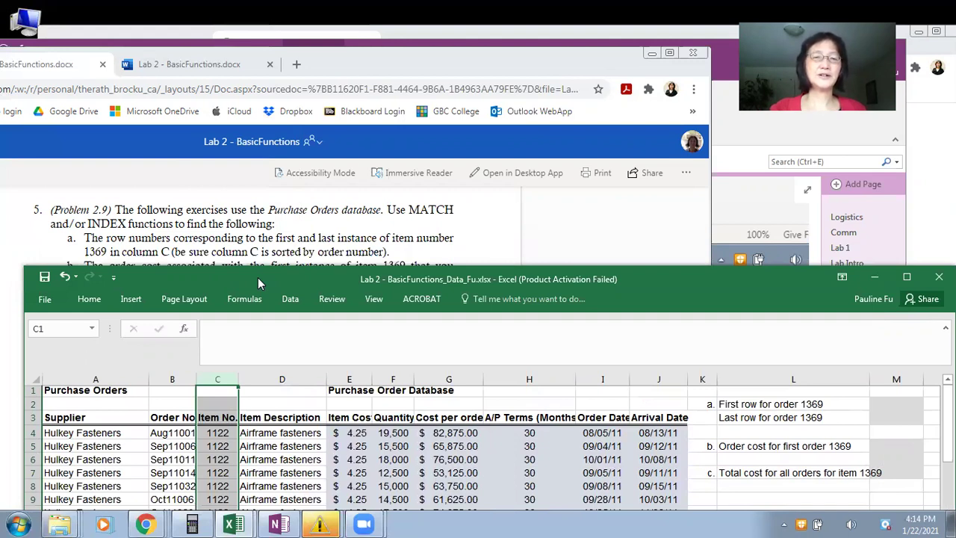
- Examine the first and last instances of item 1369 in column C by selecting rows 15 and 17
drag(258, 278, 370, 62)
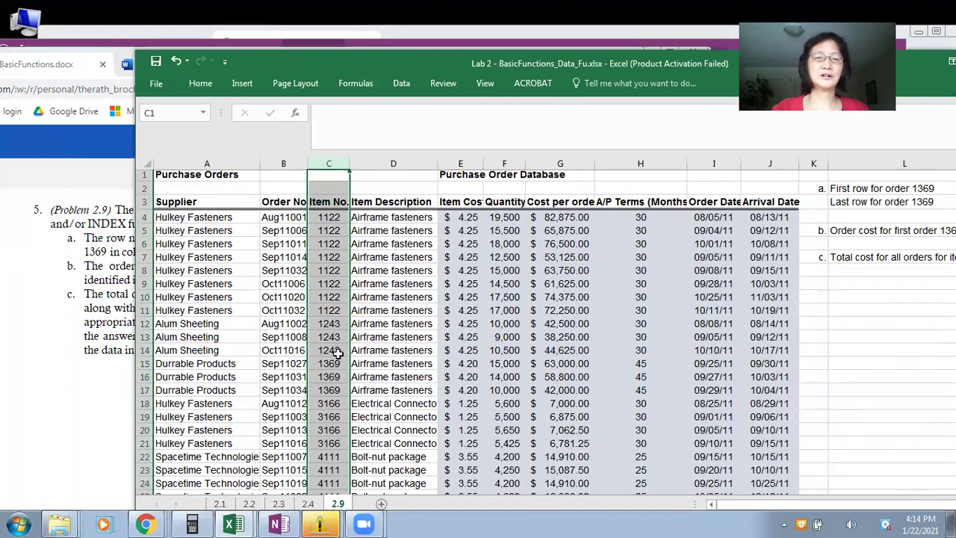
click(329, 390)
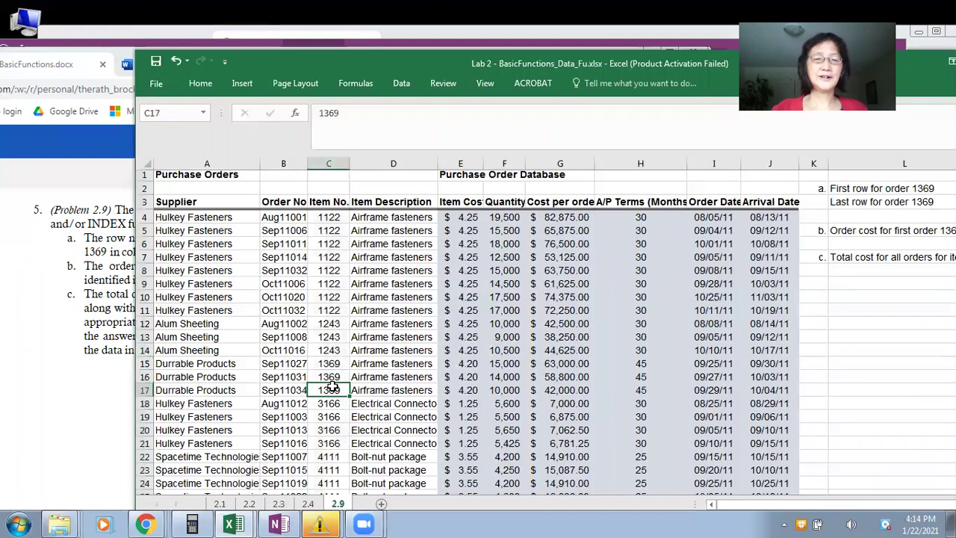
click(329, 364)
click(145, 363)
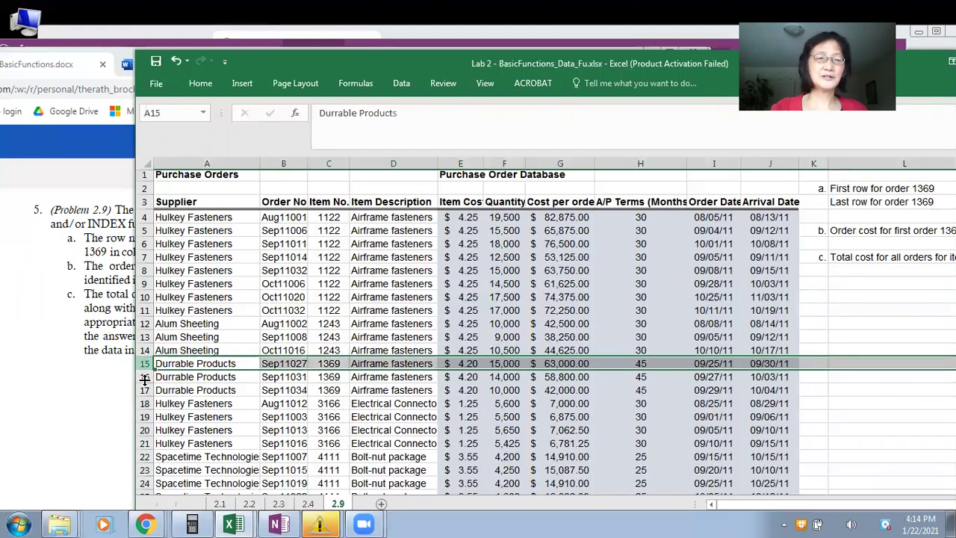
click(329, 390)
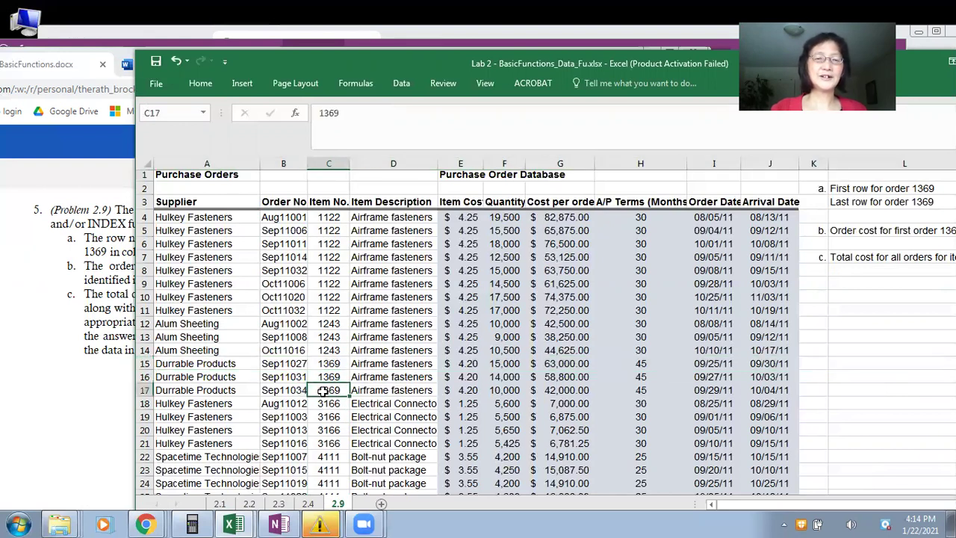
click(143, 390)
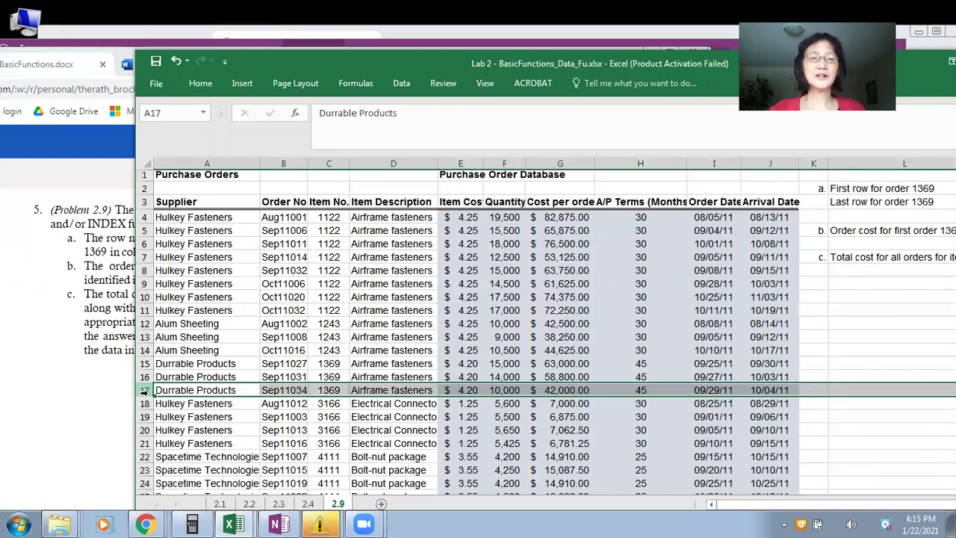
click(143, 363)
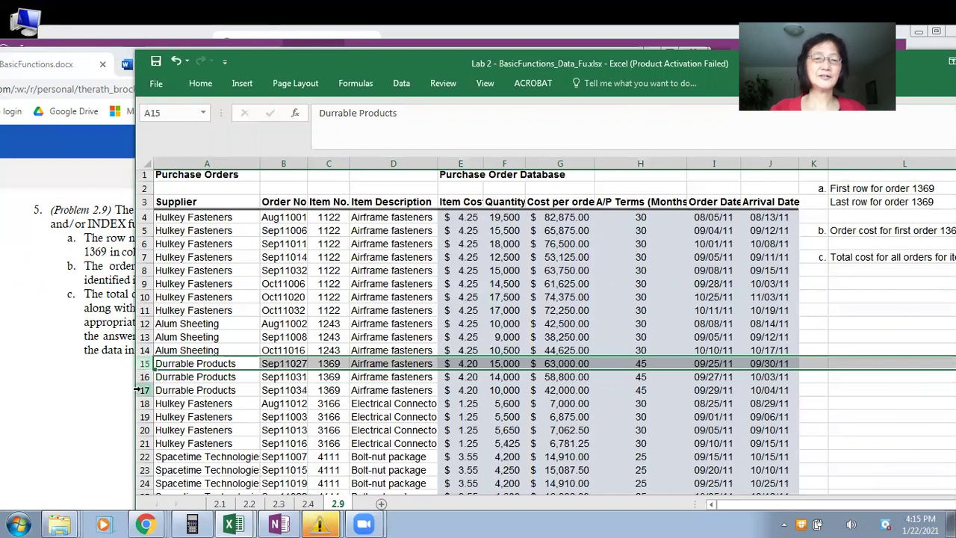
- Select row 17 to examine the last instance of item 1369, and reposition the workbook window to reveal answer column M
click(139, 390)
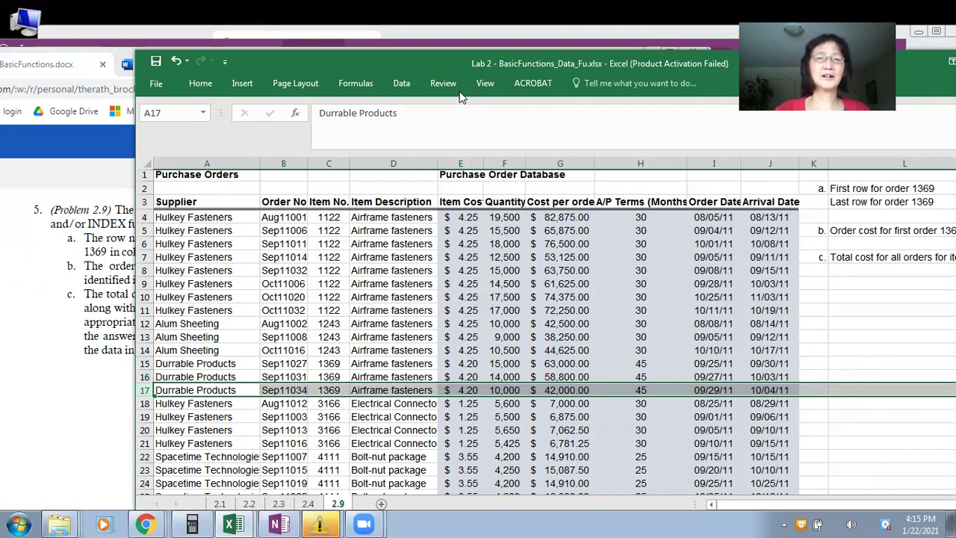
drag(433, 62, 412, 61)
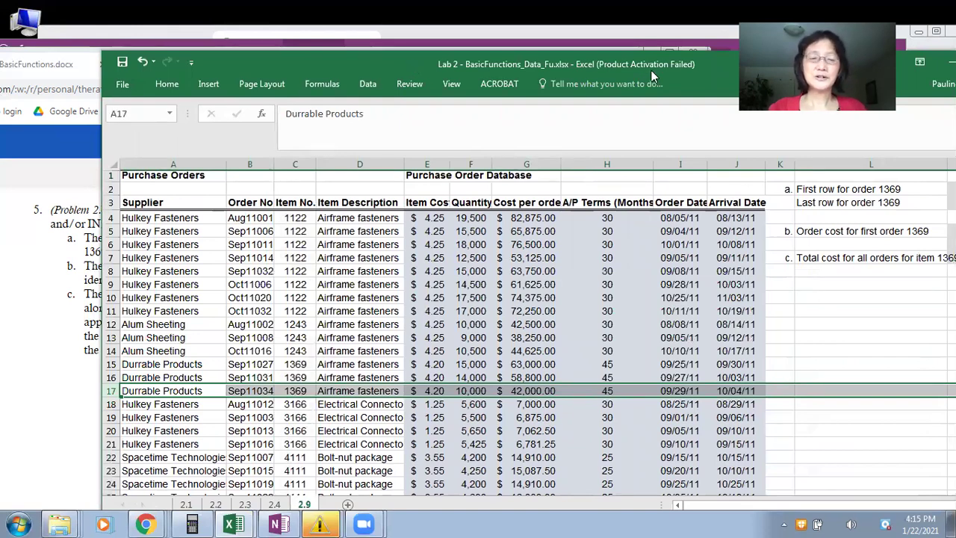
drag(643, 70, 612, 87)
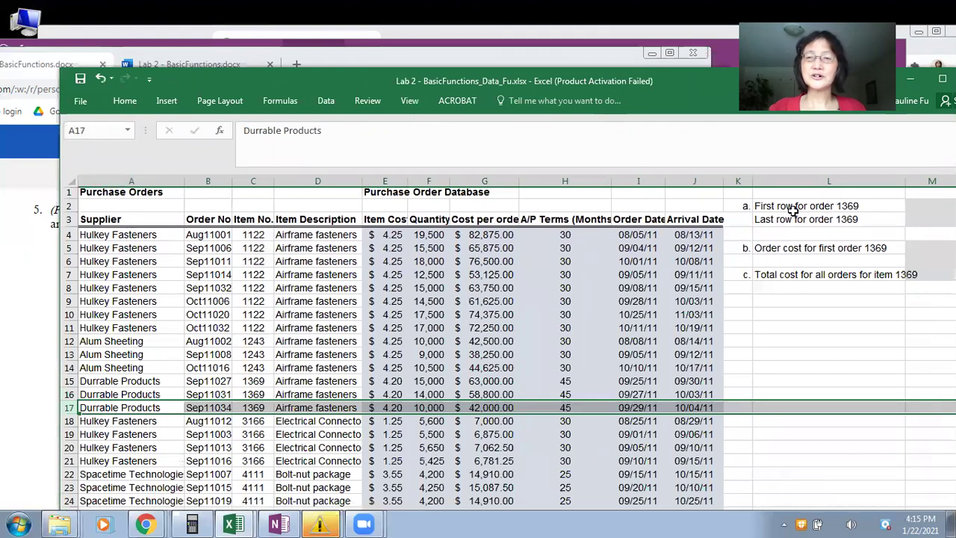
- Enter =MATCH(1369,C4:C97,0)+3 in M2 to find the first row for order 1369
click(923, 206)
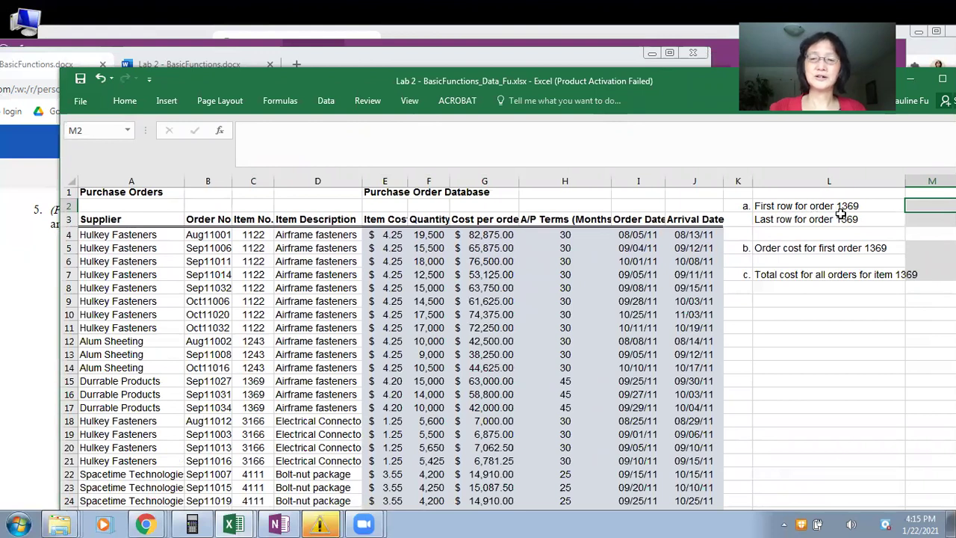
text(=)
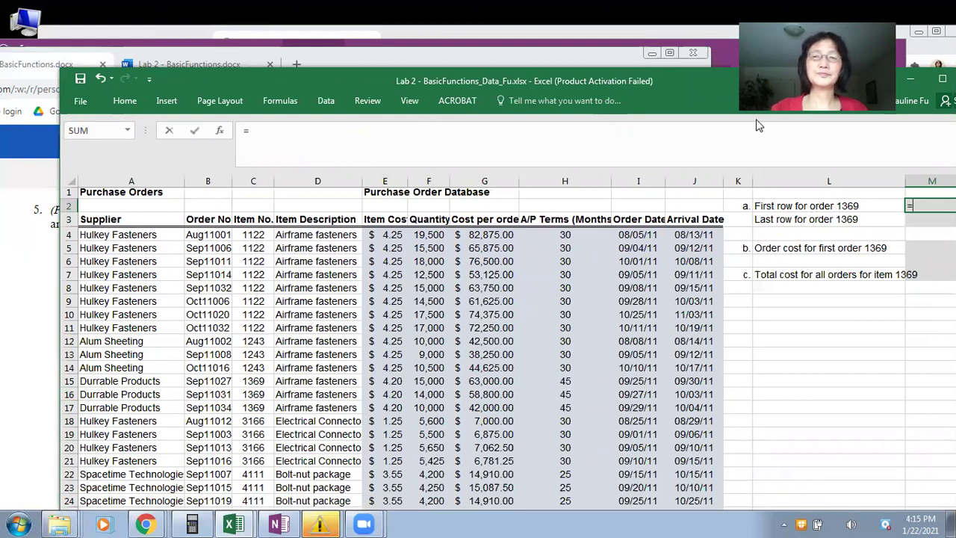
drag(699, 91, 632, 100)
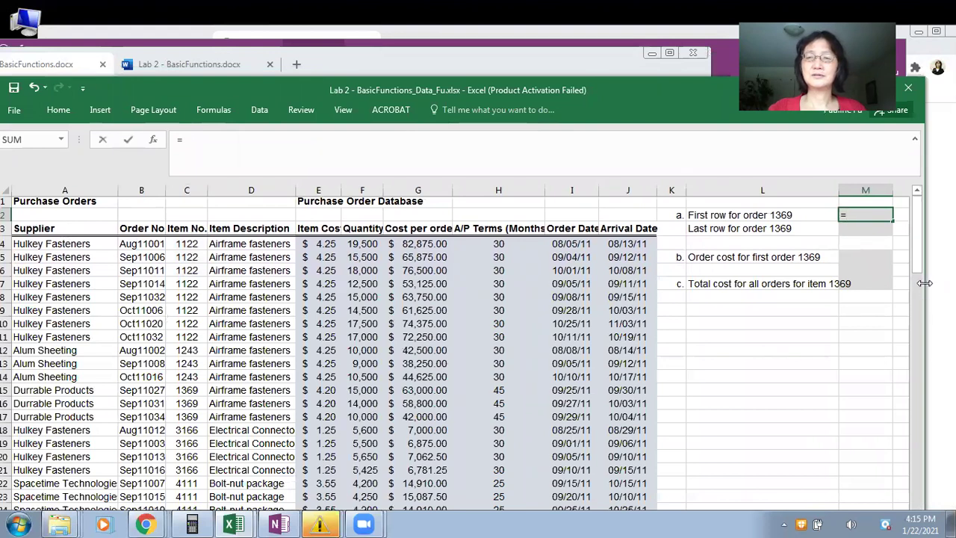
drag(925, 283, 936, 281)
text(m)
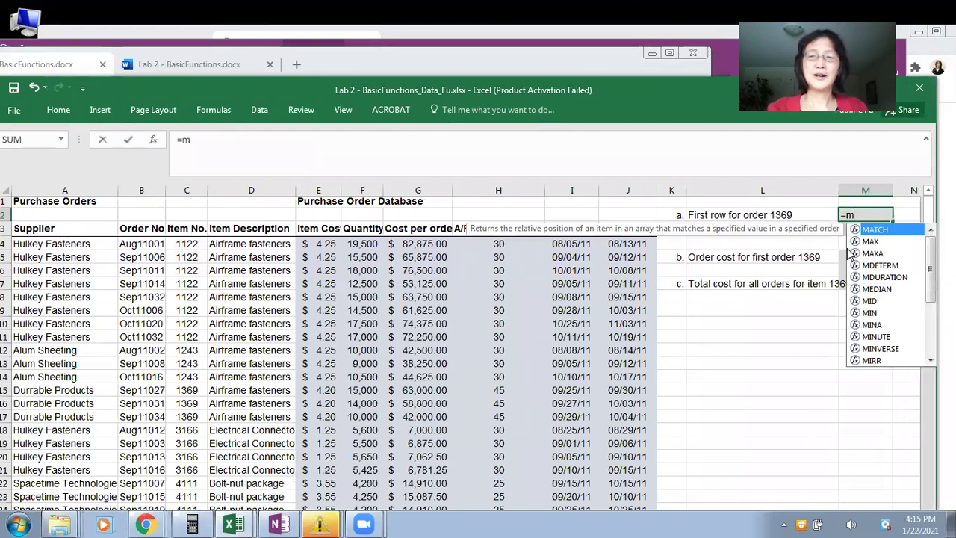
text(atch()
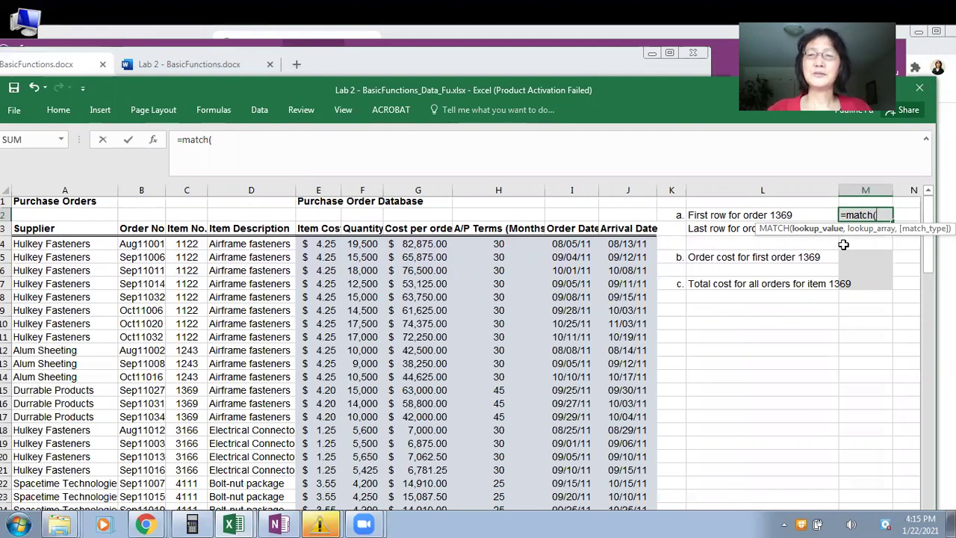
text(1)
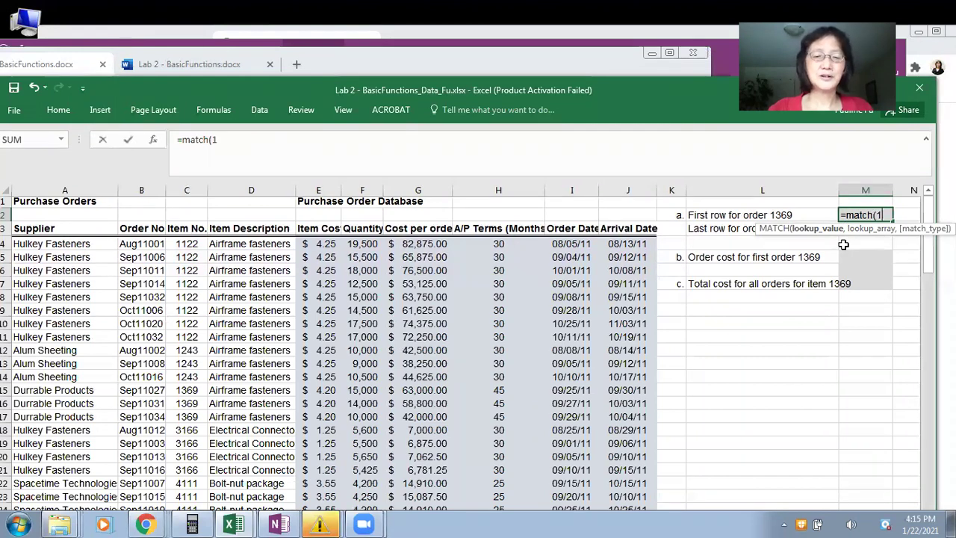
text(3)
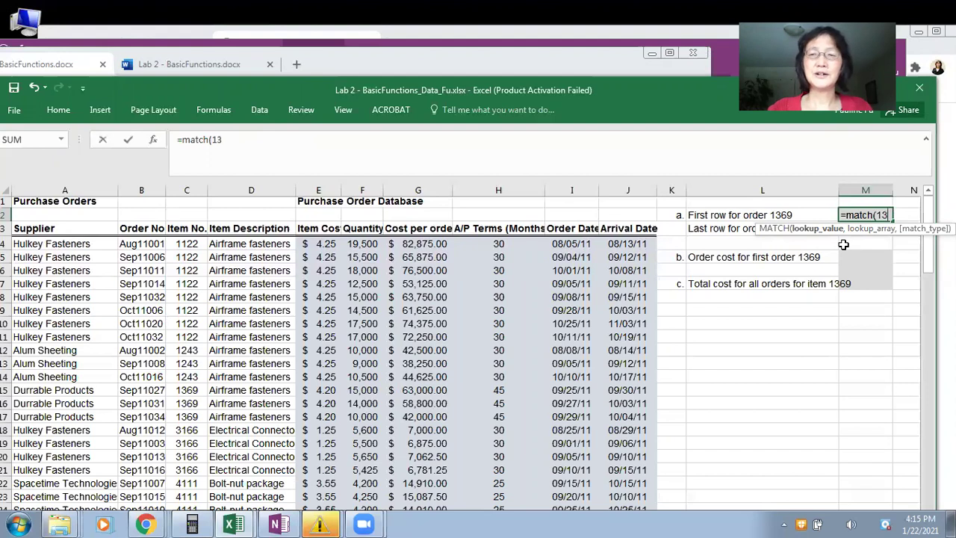
text(69,)
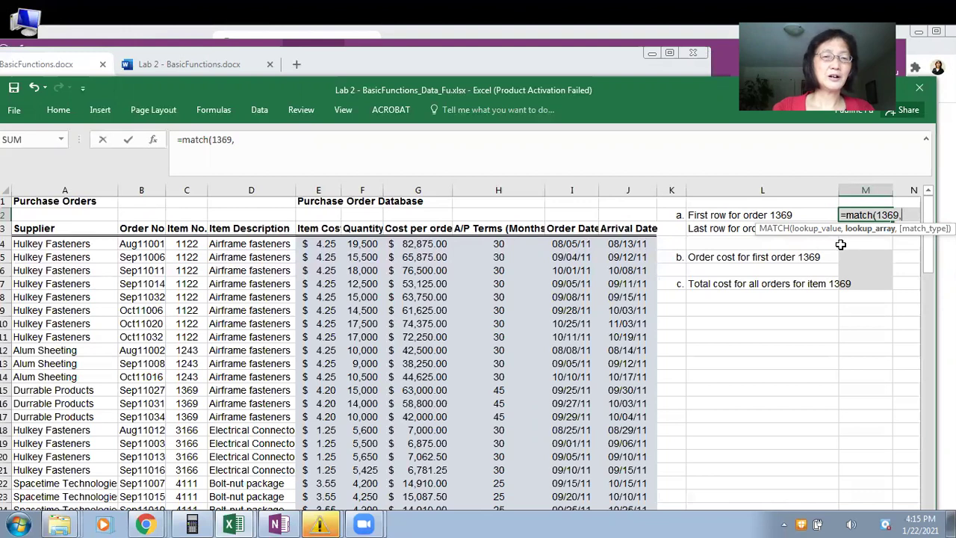
text(c)
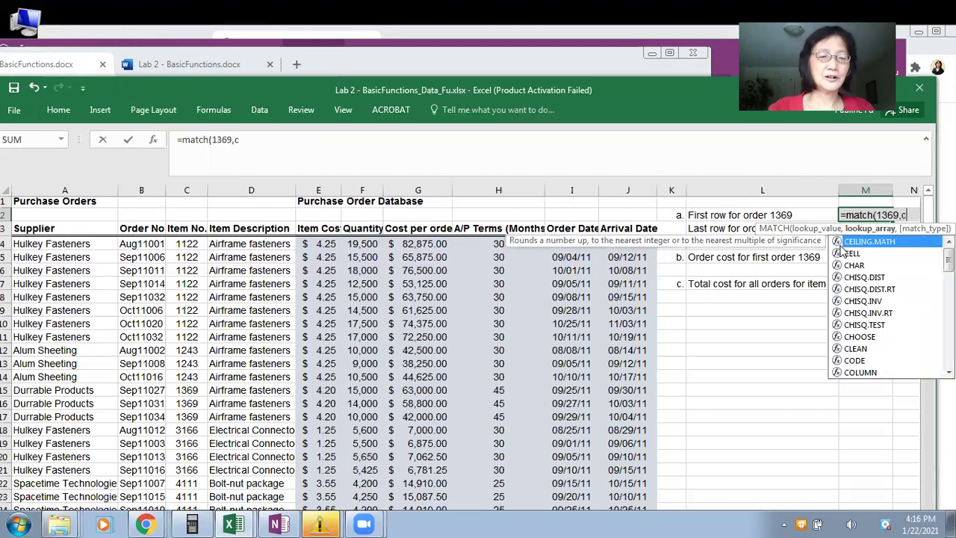
text(4:)
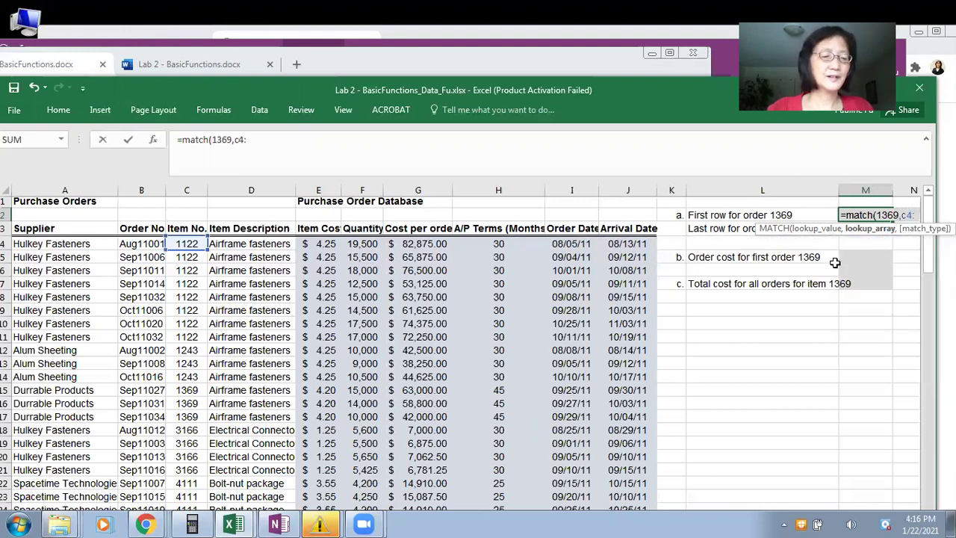
text(c)
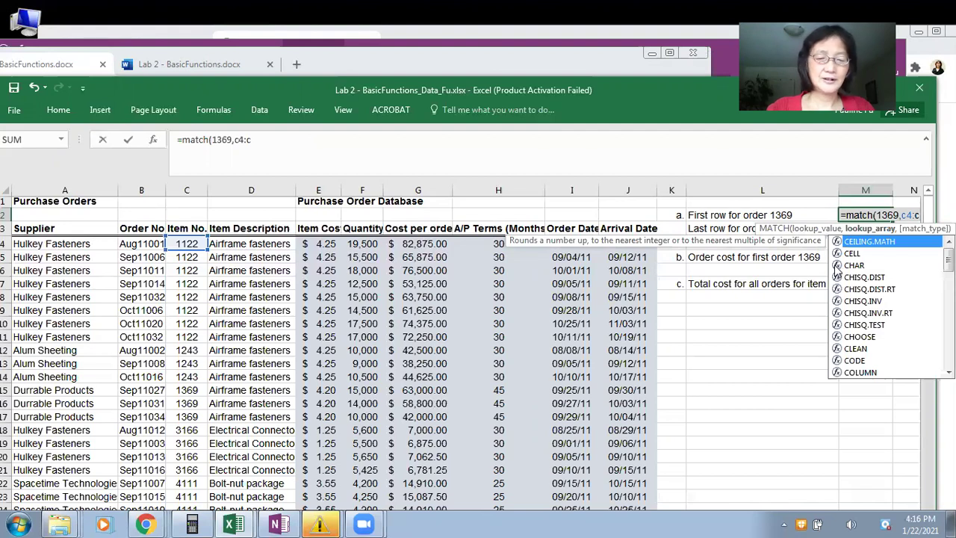
text(97)
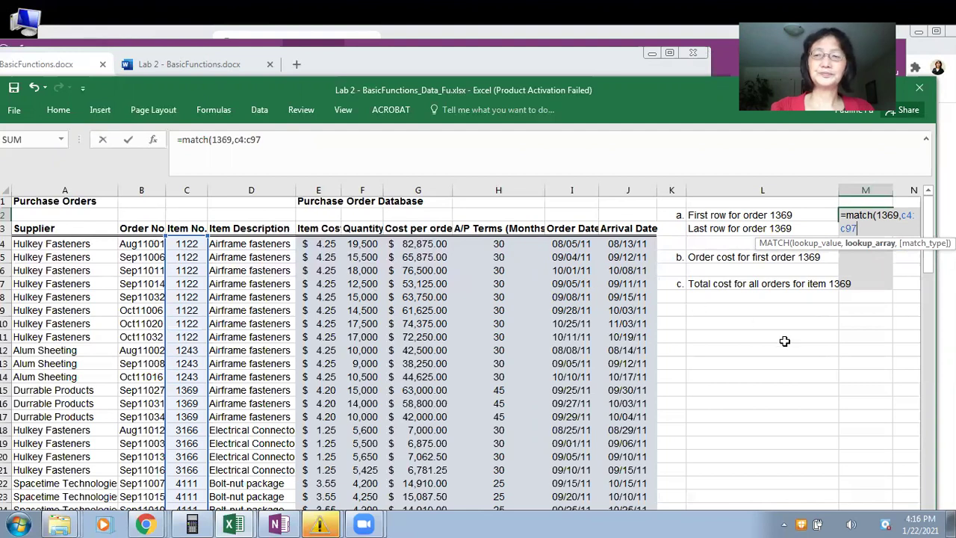
text(,)
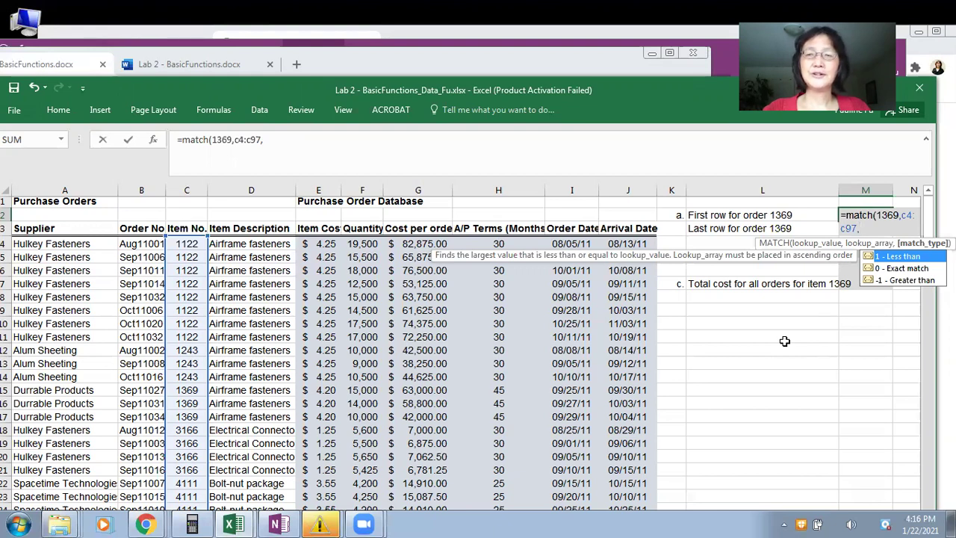
text(0)
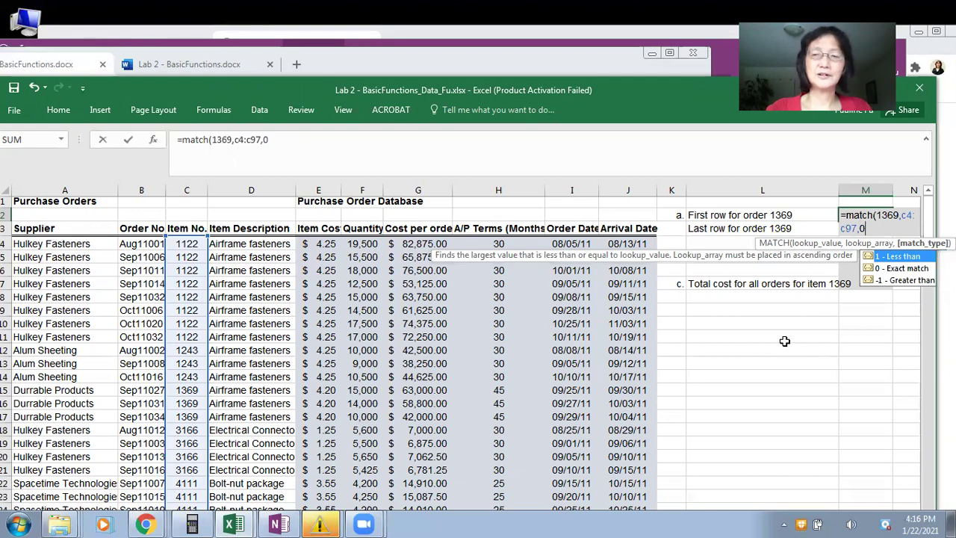
text())
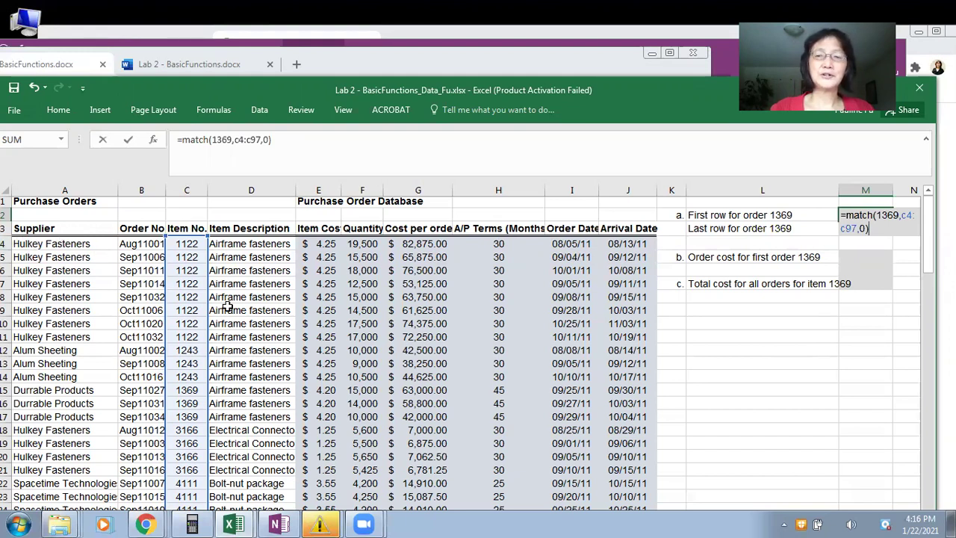
text(+3)
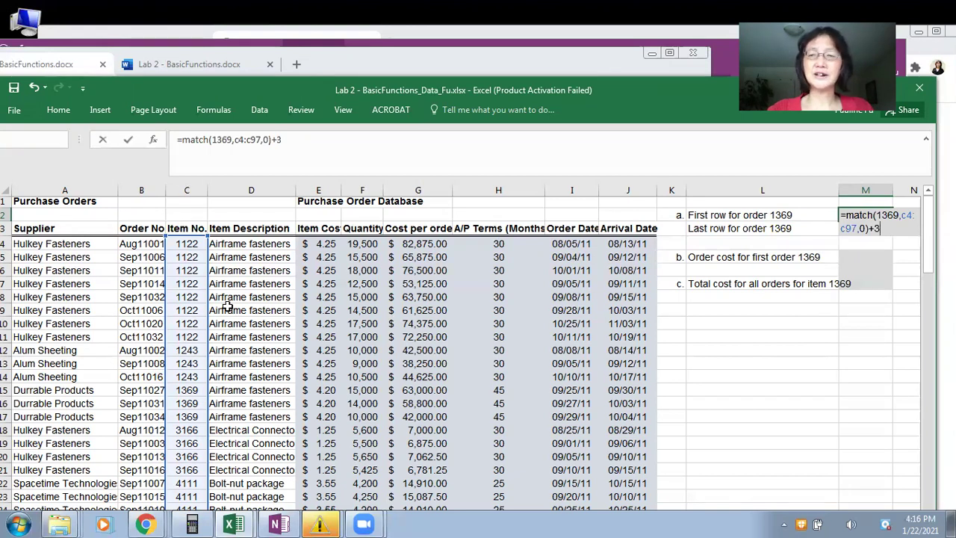
key(Return)
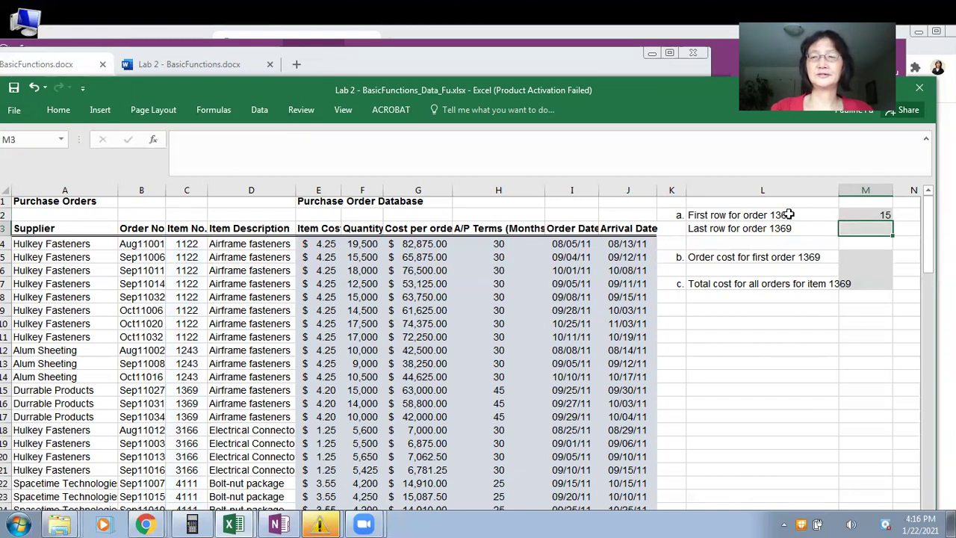
- Review the first-row formula in M2 and enter =MATCH(1369,C4:C97,1)+3 in M3 for the last row of order 1369
click(844, 215)
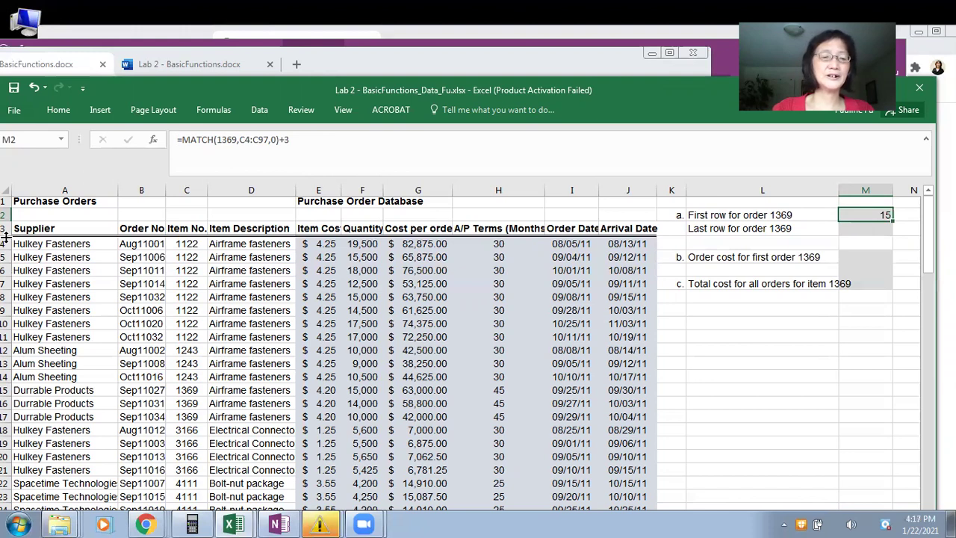
click(851, 230)
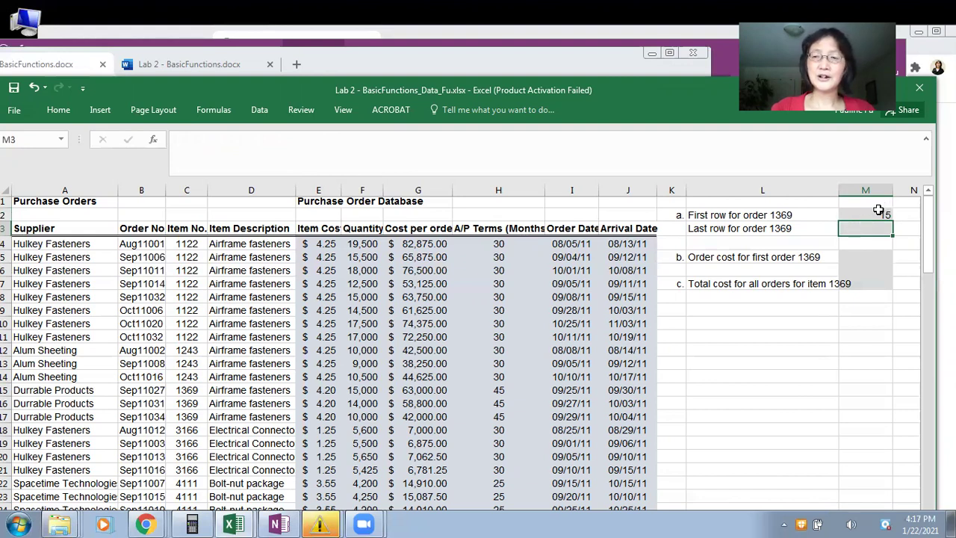
click(878, 211)
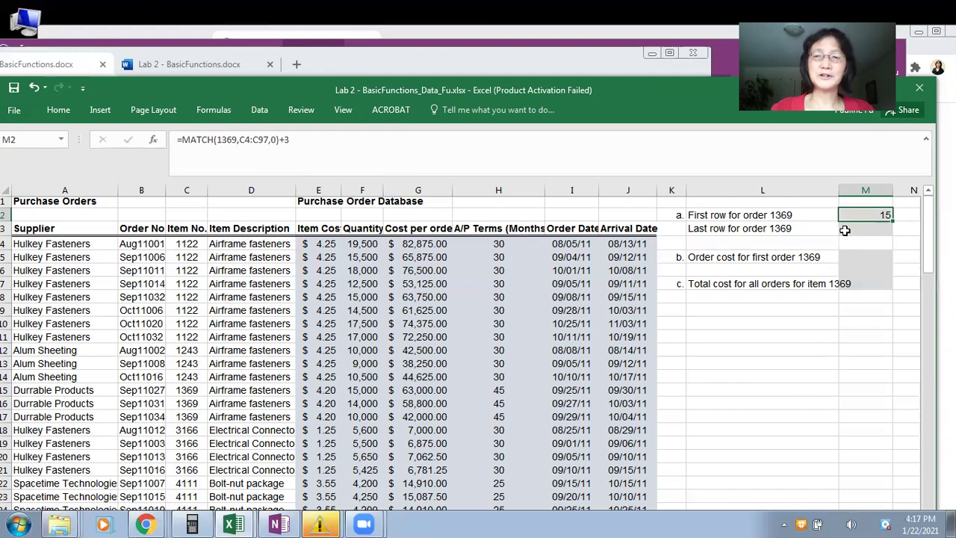
click(847, 229)
text(=)
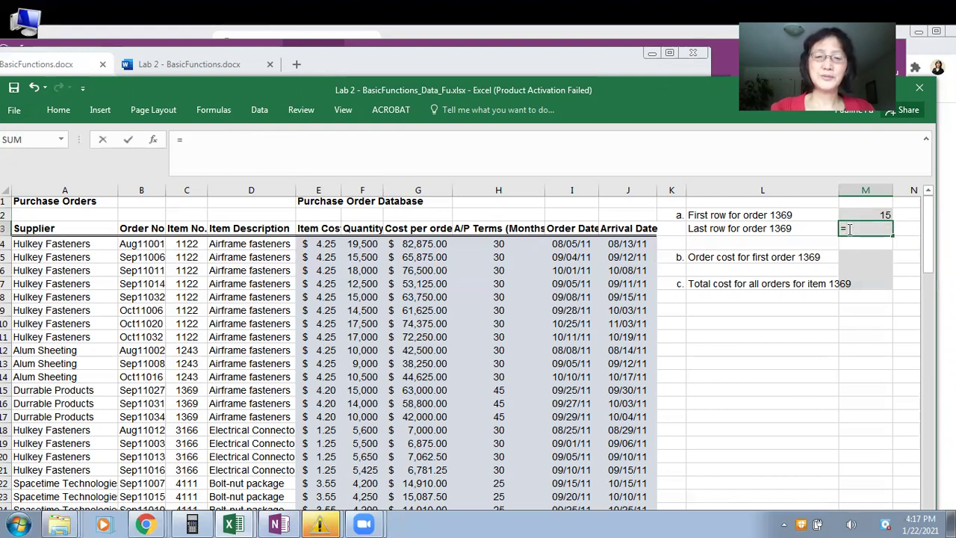
text(match(13)
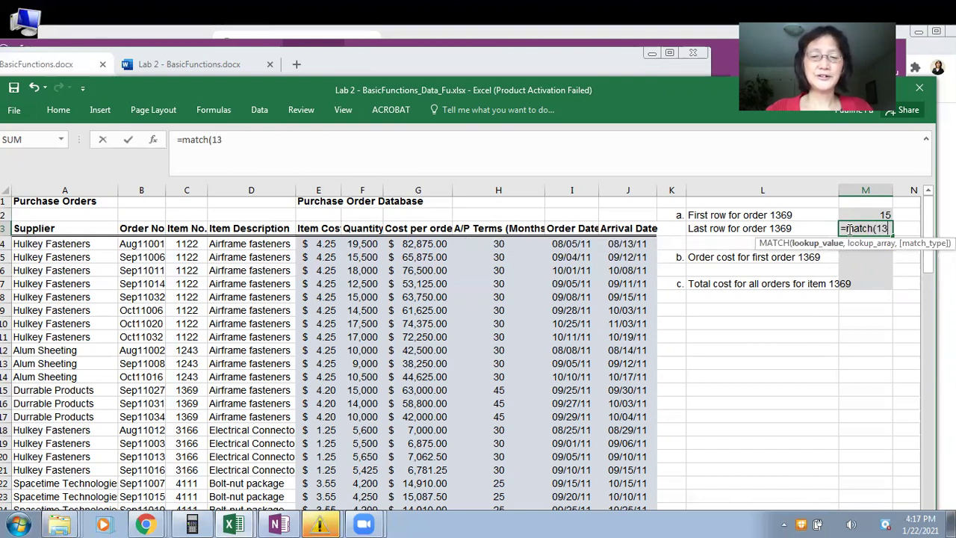
text(69,)
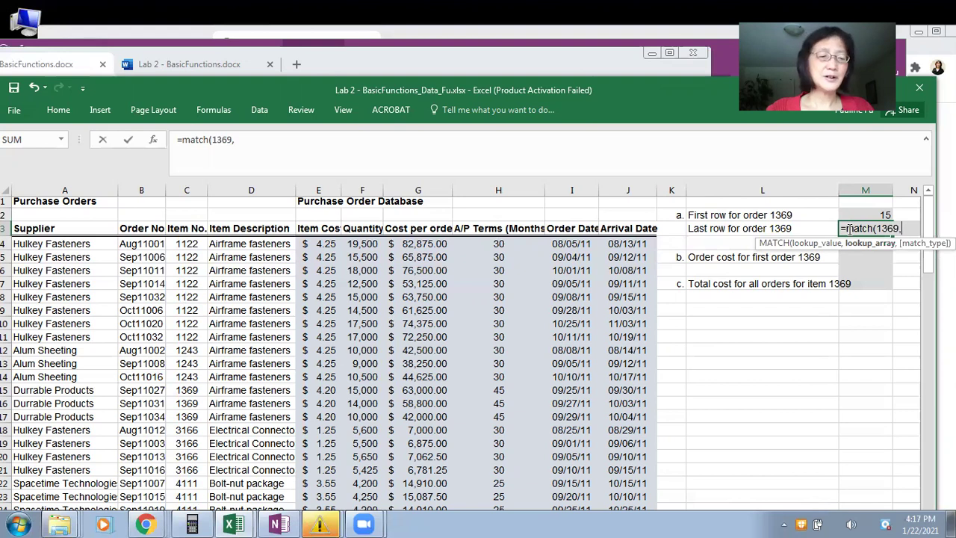
text(c4:)
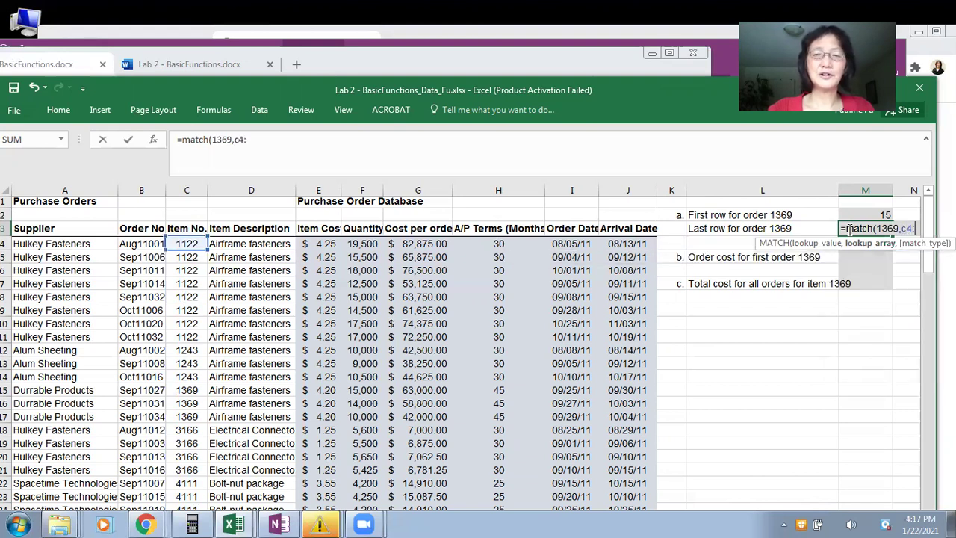
text(c)
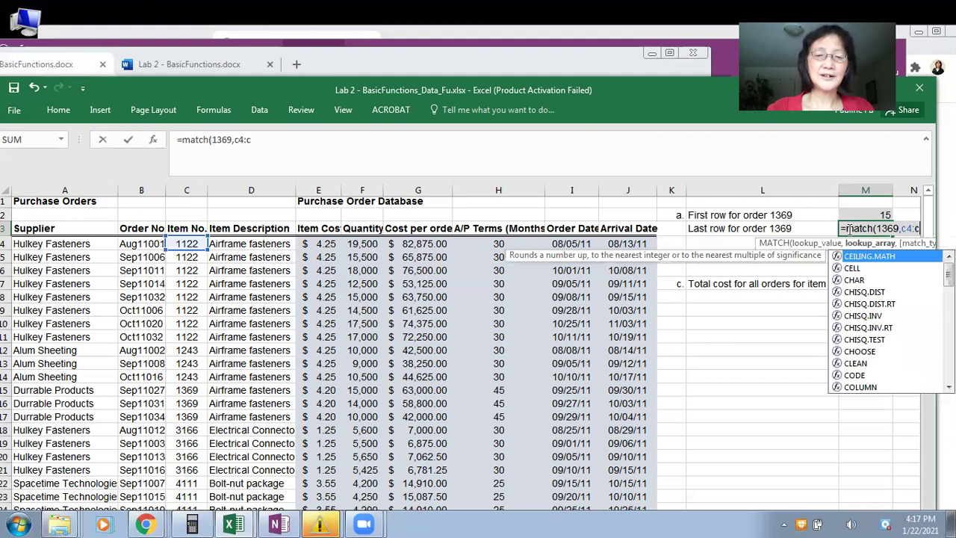
text(97,)
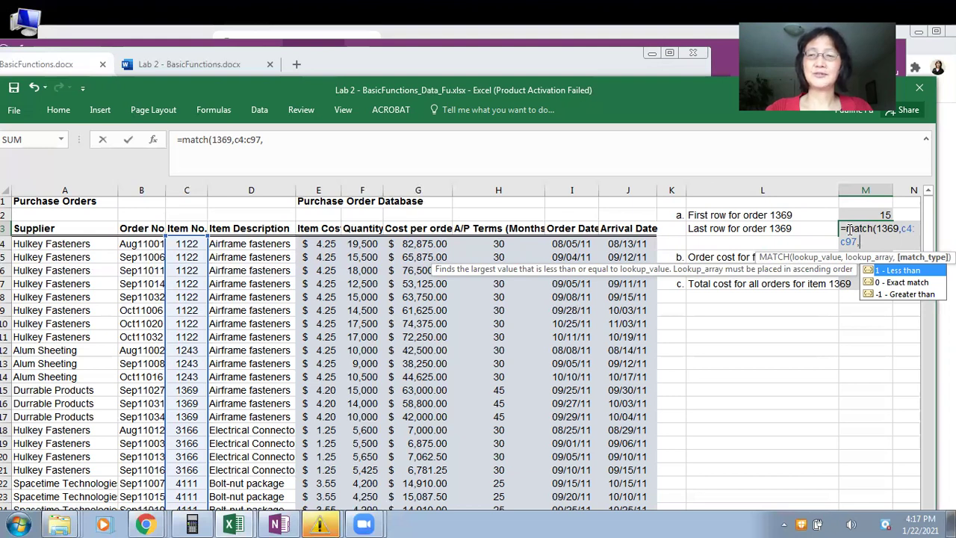
text(1)
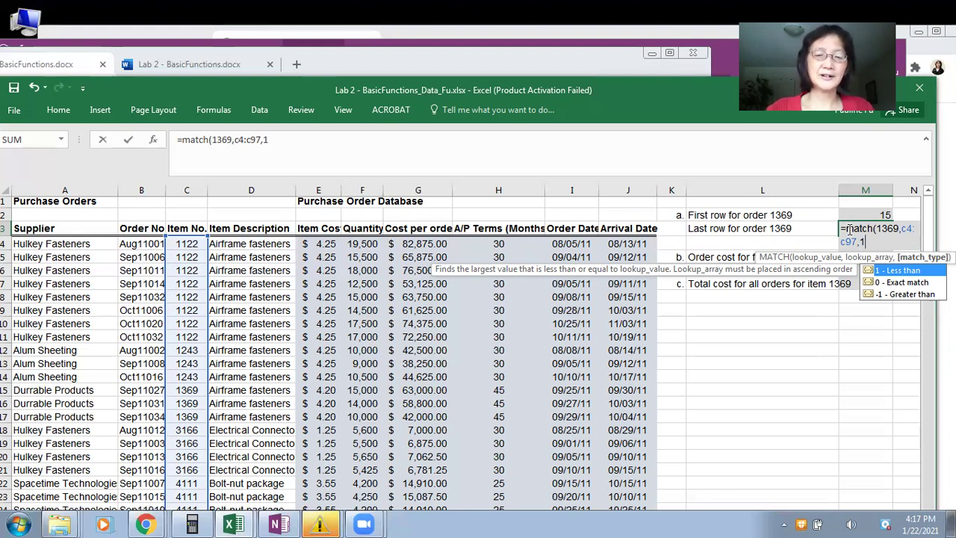
text()+3)
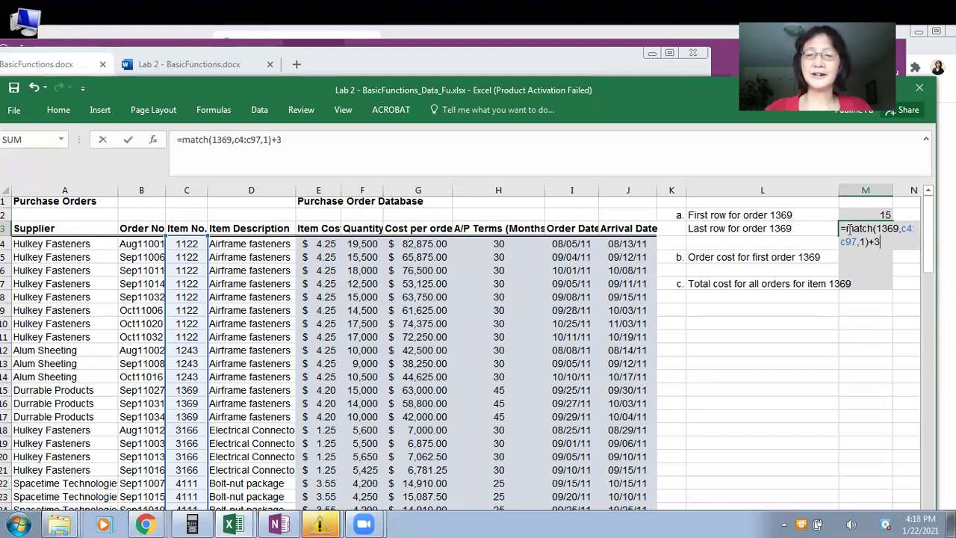
key(Return)
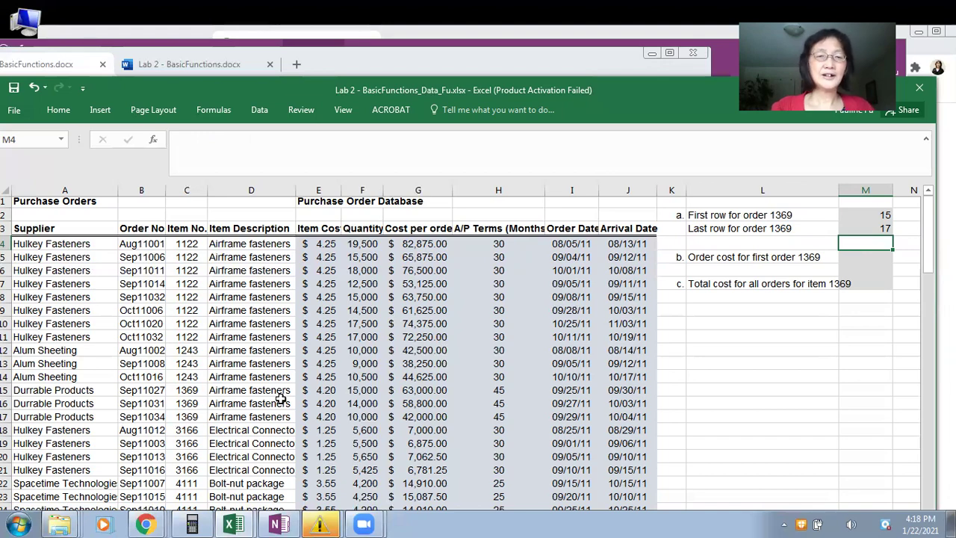
- Uncover question 5's part (b) behind the workbook to read it, and select M5, the order cost cell for first order 1369
drag(232, 88, 274, 301)
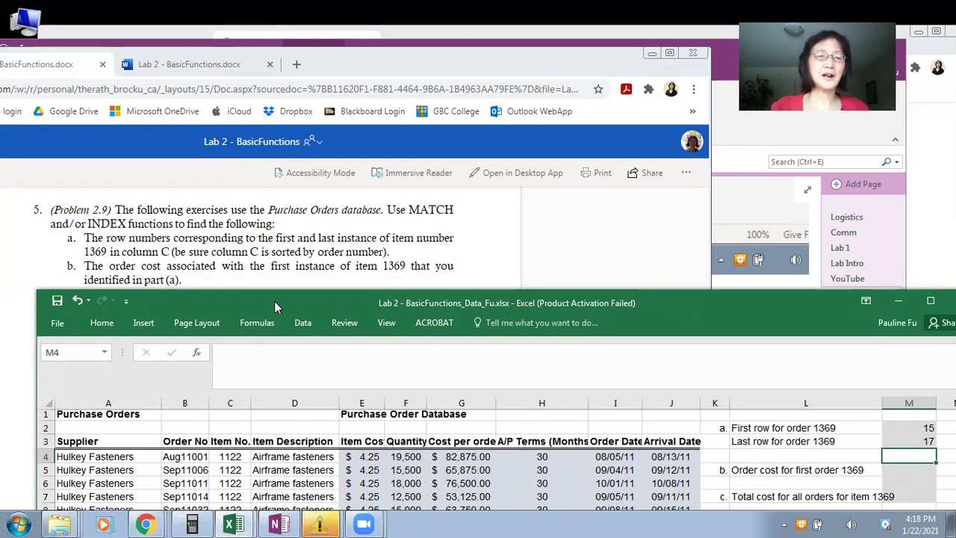
drag(274, 301, 252, 95)
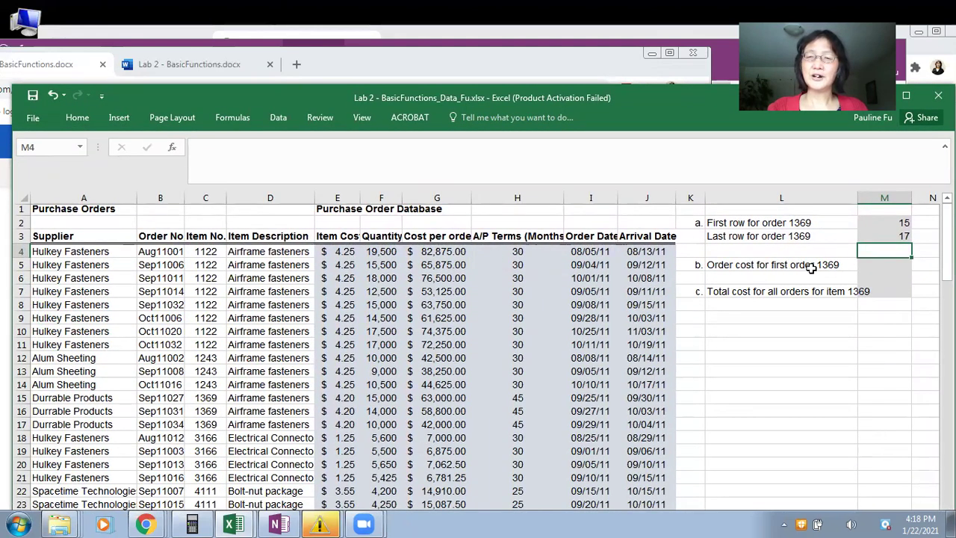
click(875, 267)
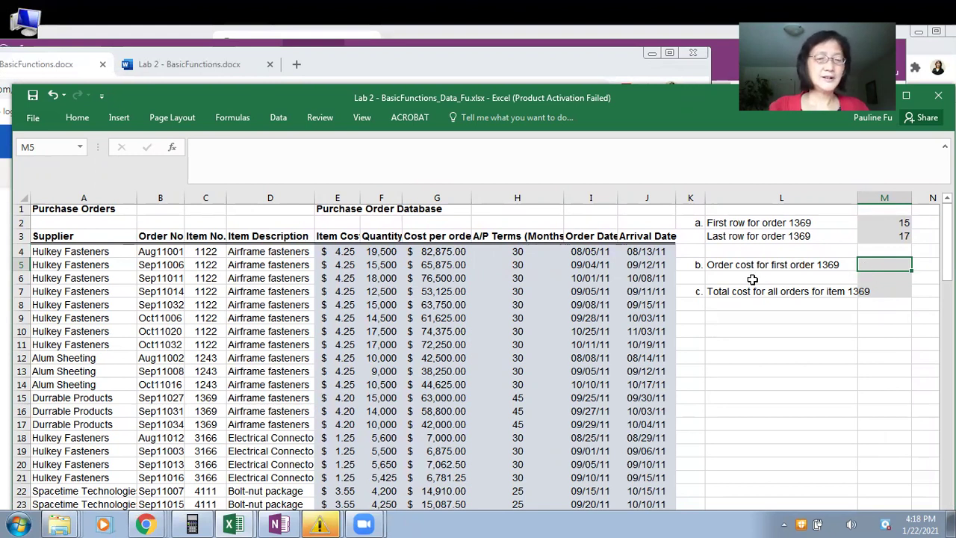
- Begin an INDEX formula in M5 with the absolute array $A$4:$J$97, covering the whole purchase order table
text(=)
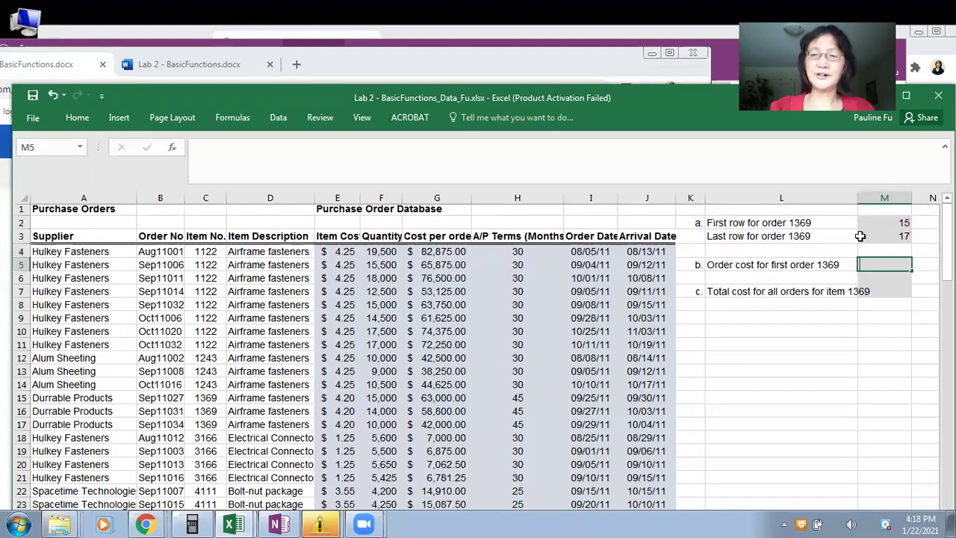
text(index()
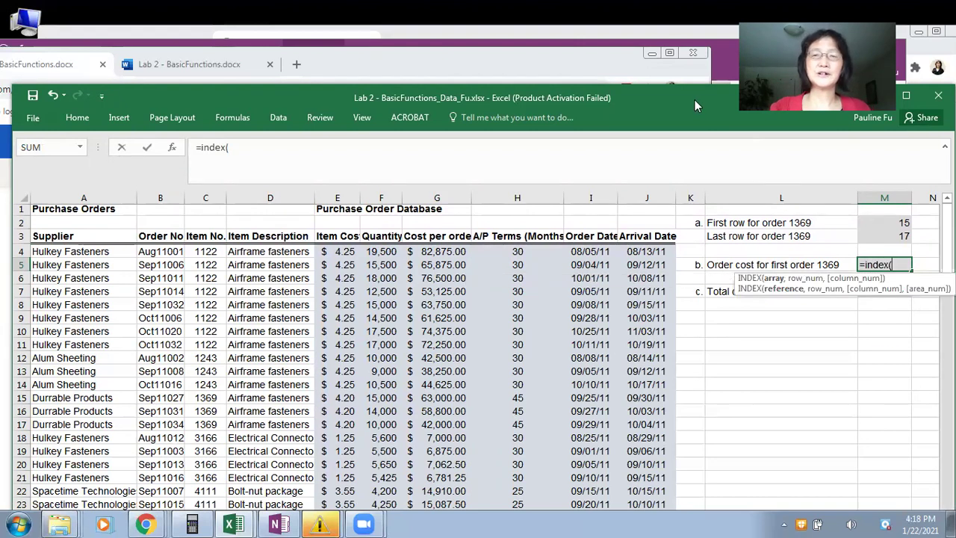
drag(694, 99, 618, 107)
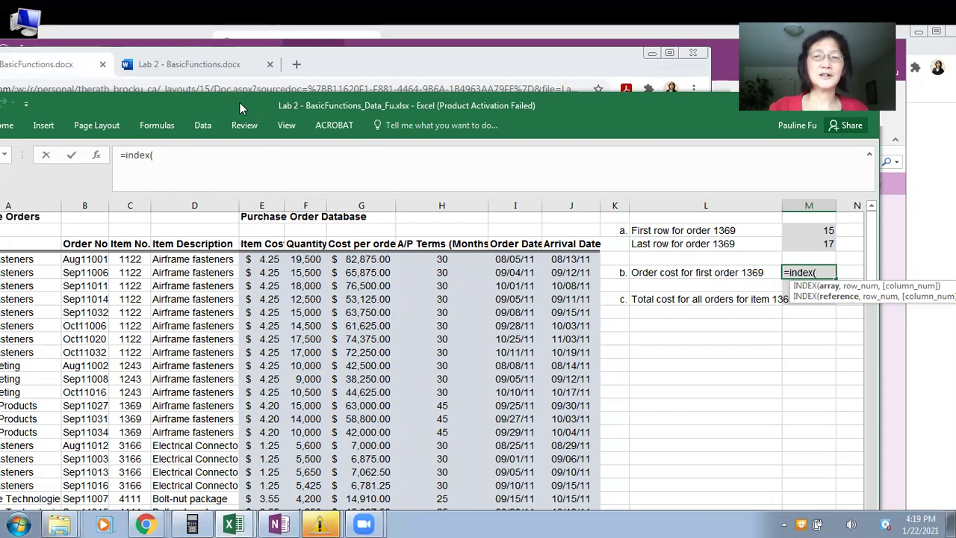
drag(241, 108, 331, 69)
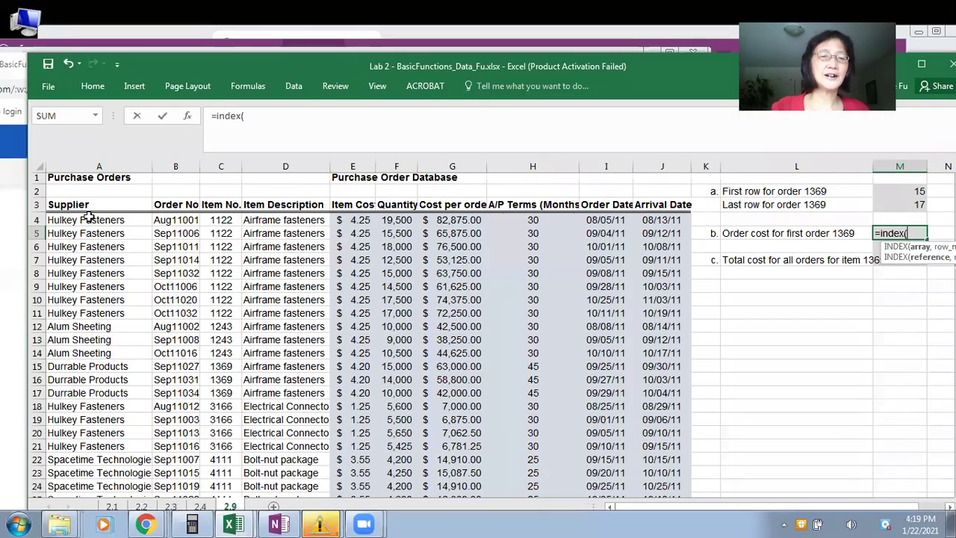
drag(74, 220, 340, 300)
drag(601, 362, 673, 362)
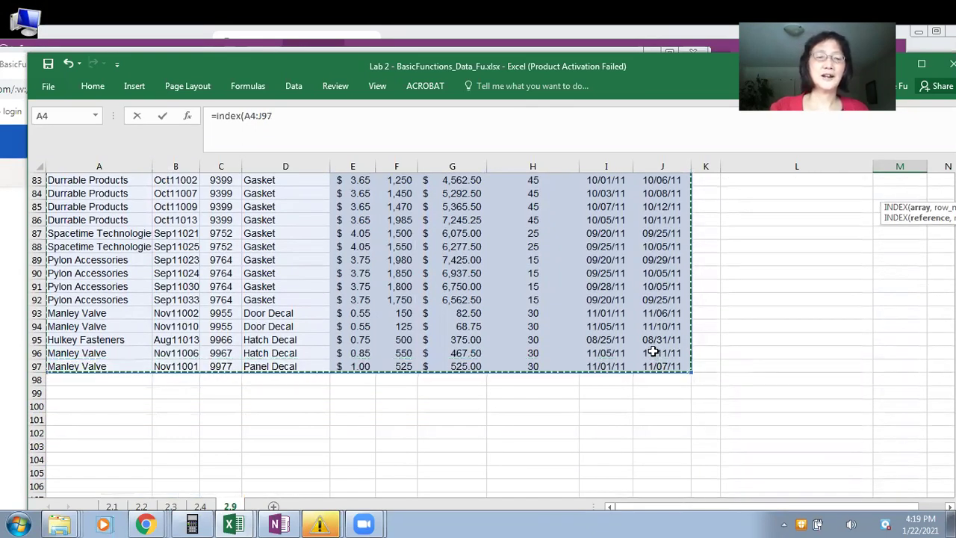
key(F4)
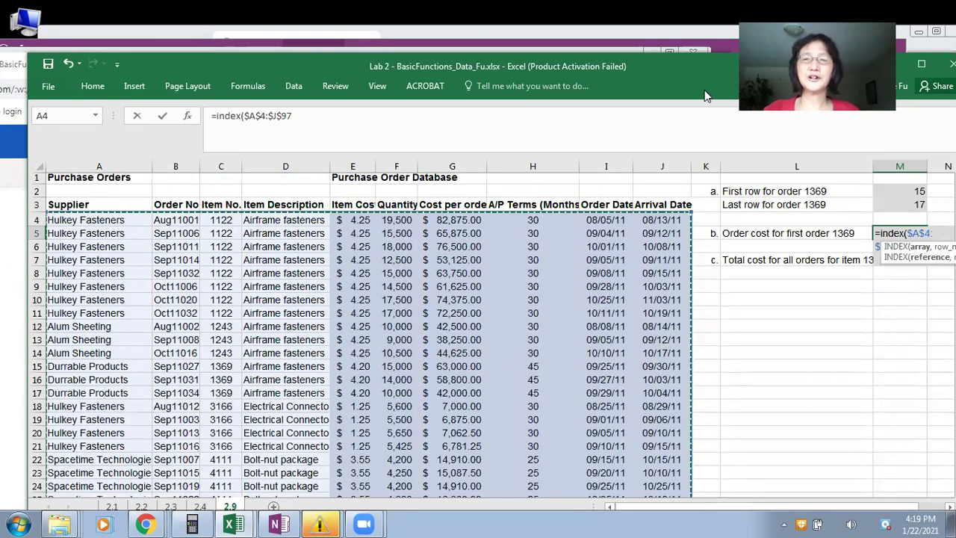
drag(700, 84, 654, 109)
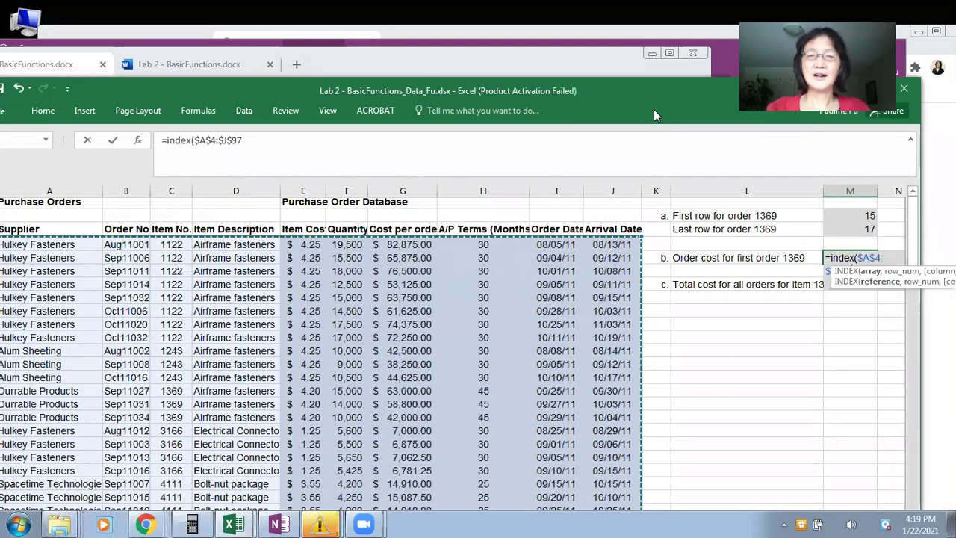
click(248, 140)
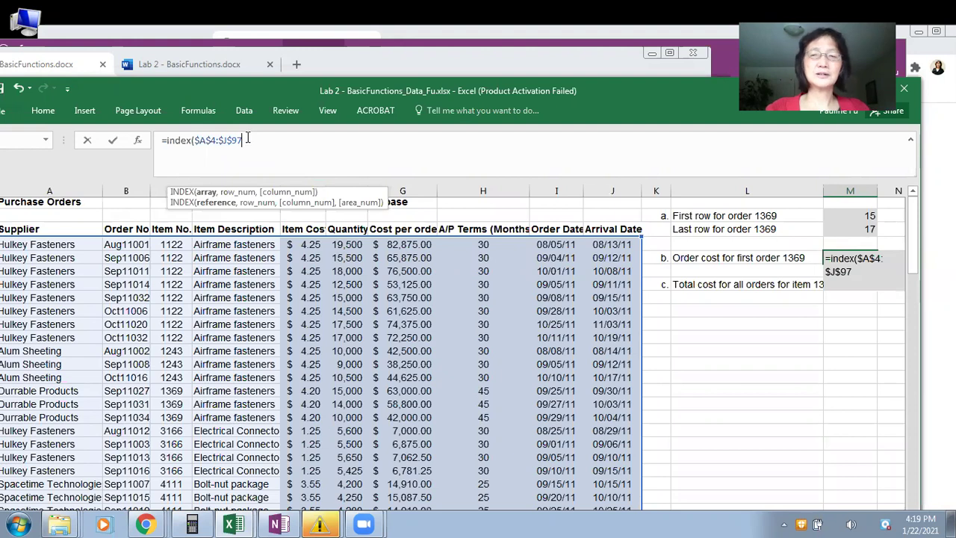
text(,)
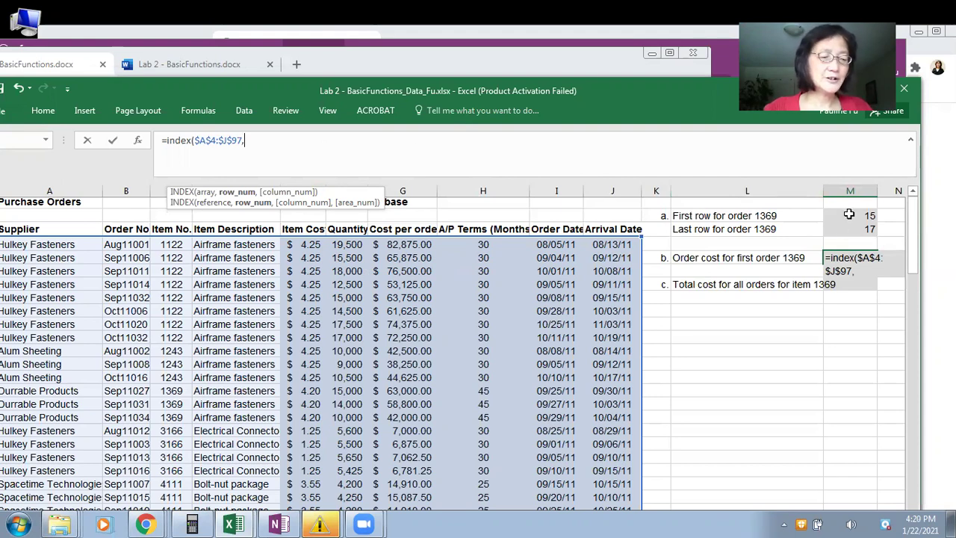
- Add MATCH(1369,C4:C97,0) as the row number argument of the INDEX formula in M5
text(m)
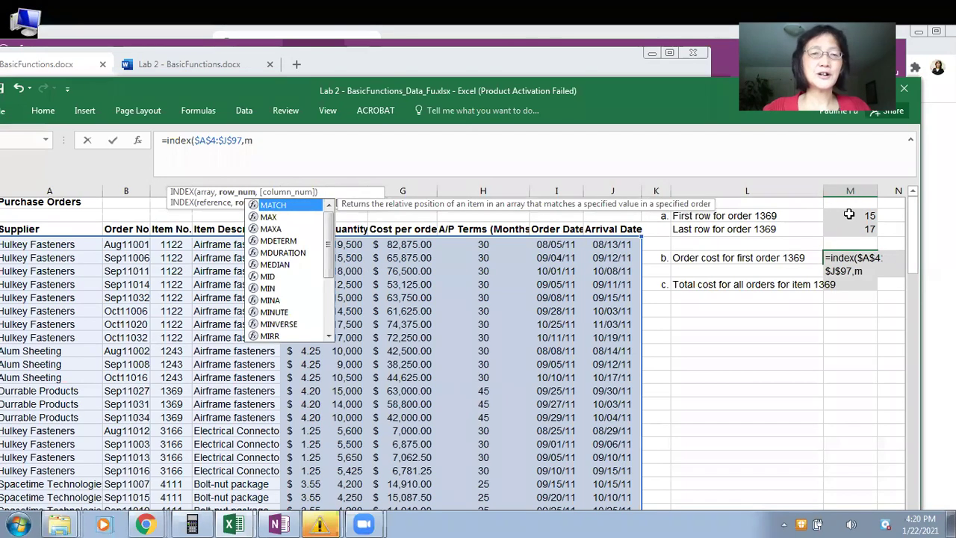
text(atch()
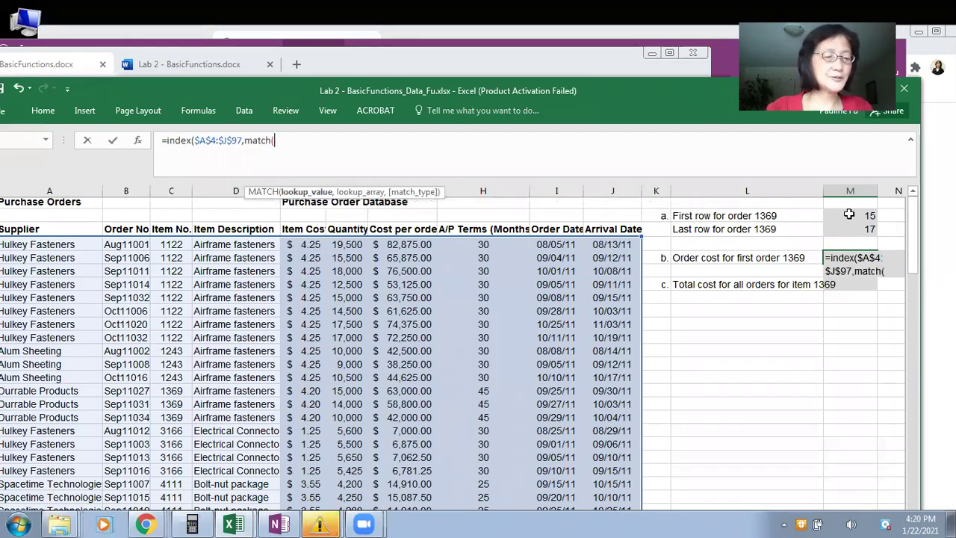
text(1)
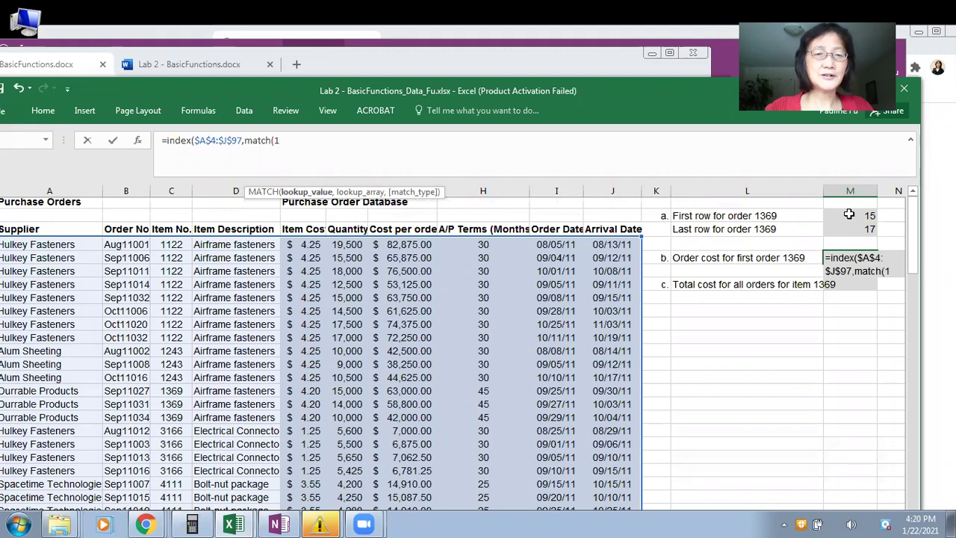
text(369)
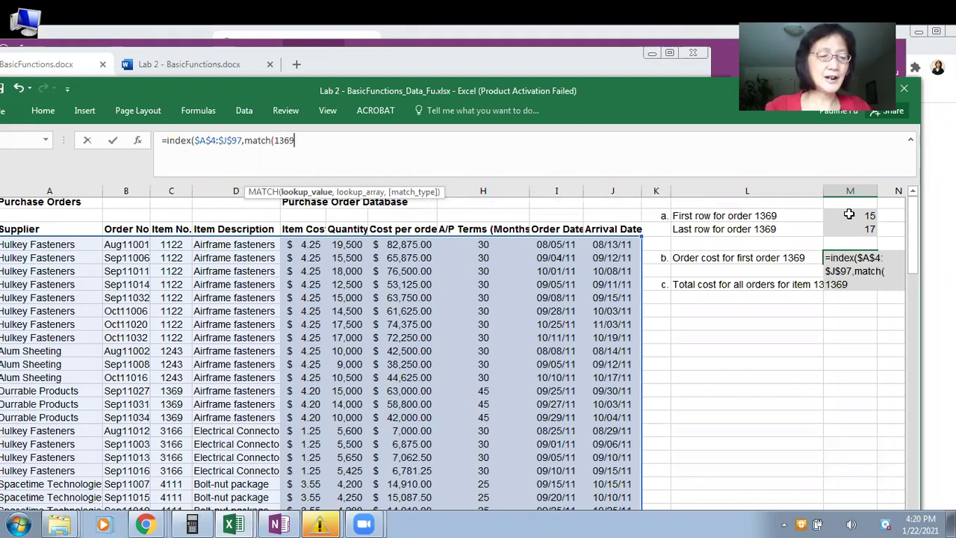
text(,)
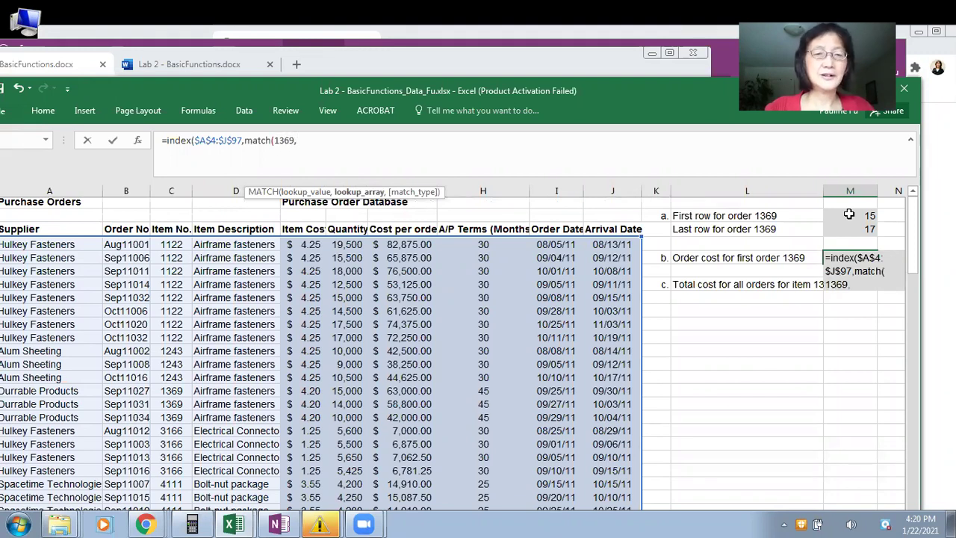
text(c4)
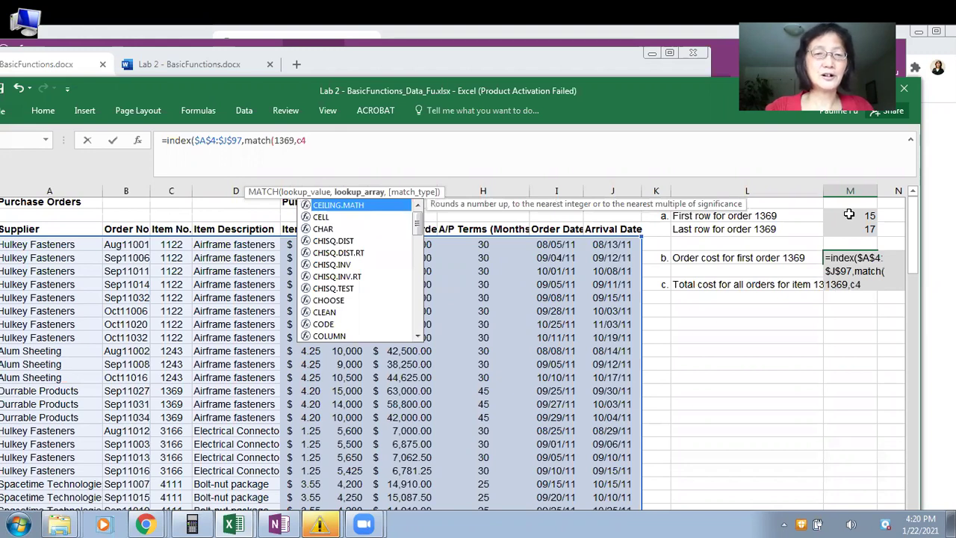
text(:c)
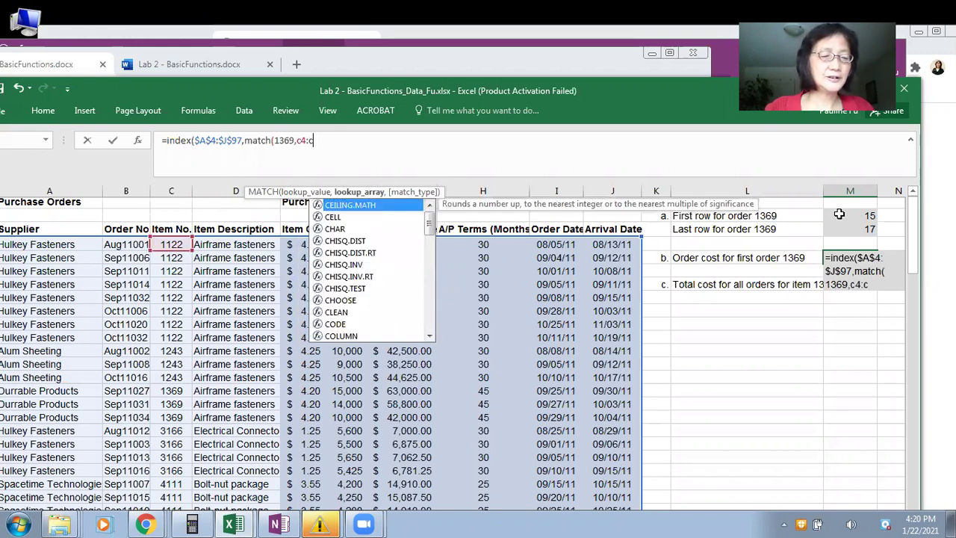
text(97)
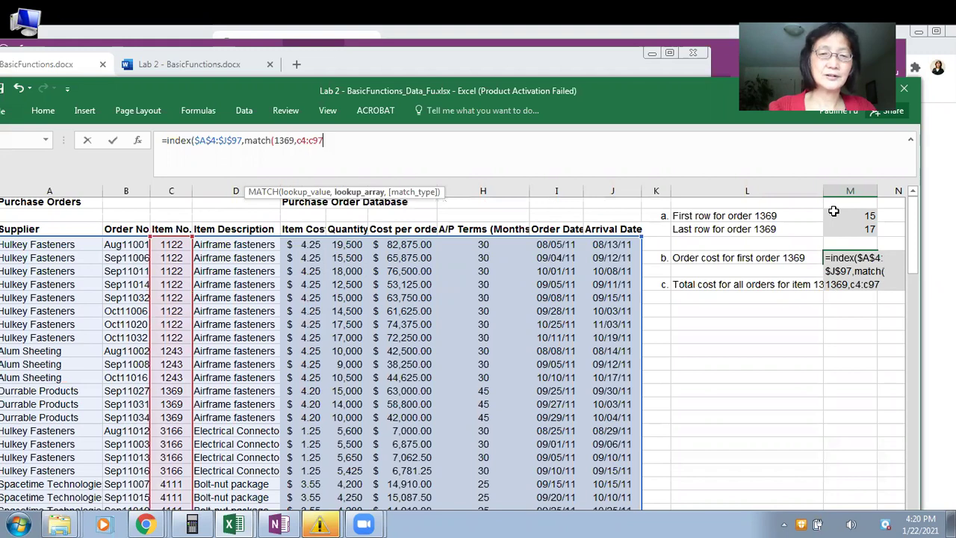
text(,0))
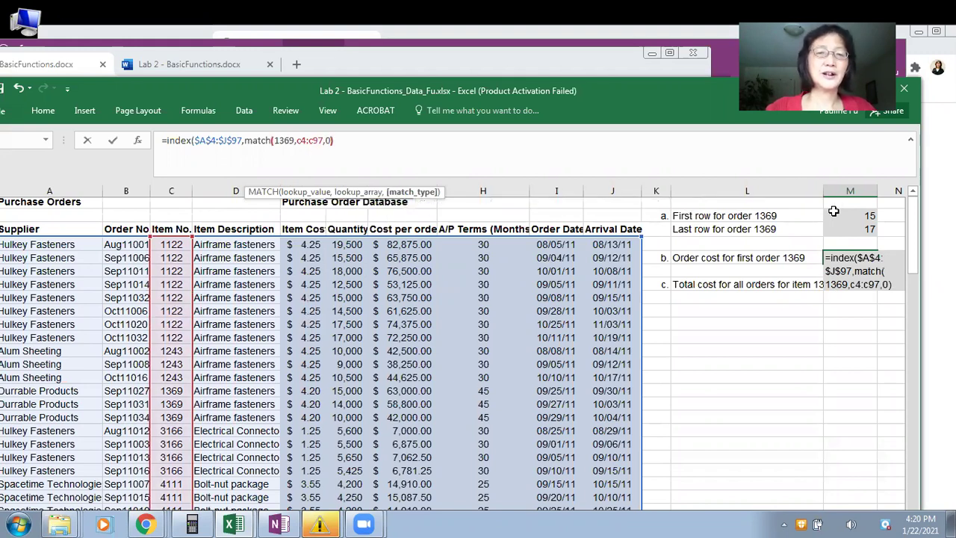
text(,)
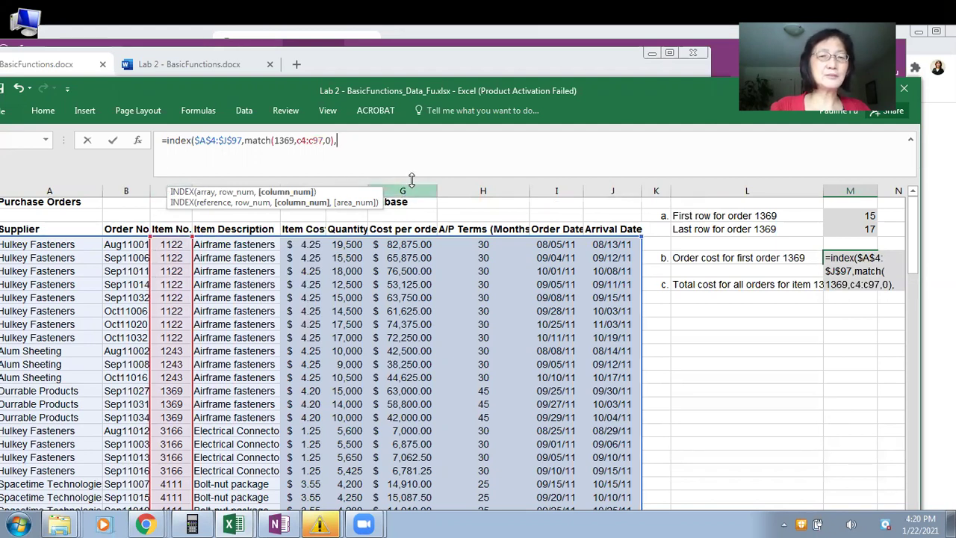
- Give the INDEX formula column number 7, close its parenthesis and enter it in M5
text(7)
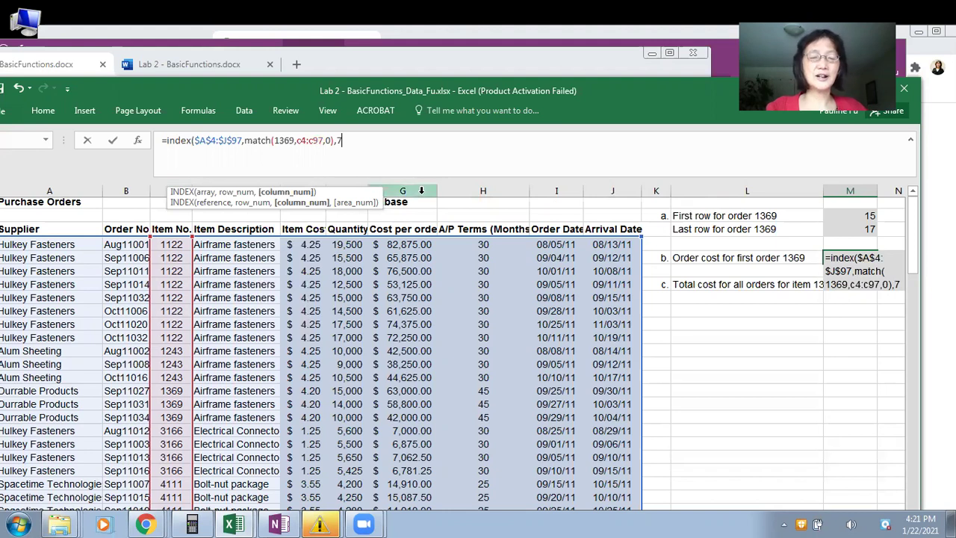
key(Return)
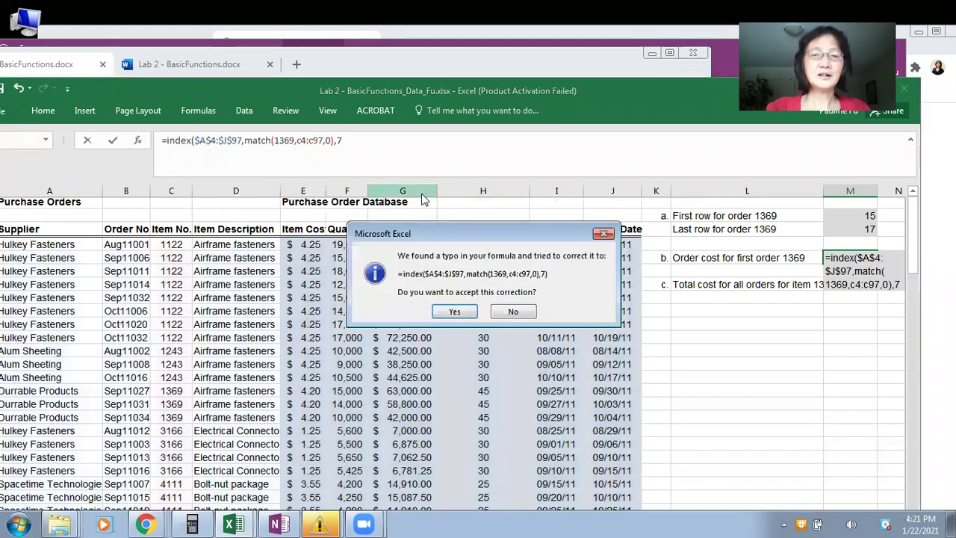
click(512, 312)
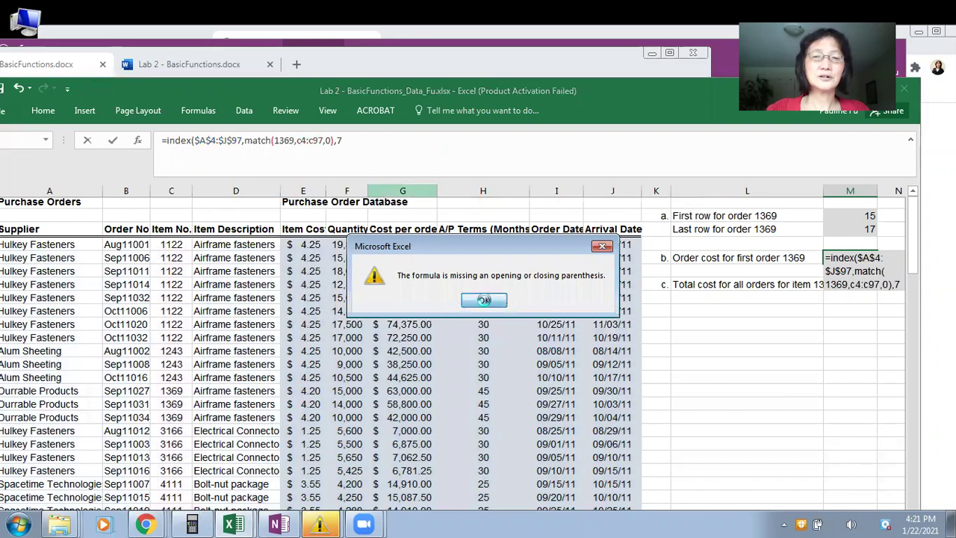
click(484, 299)
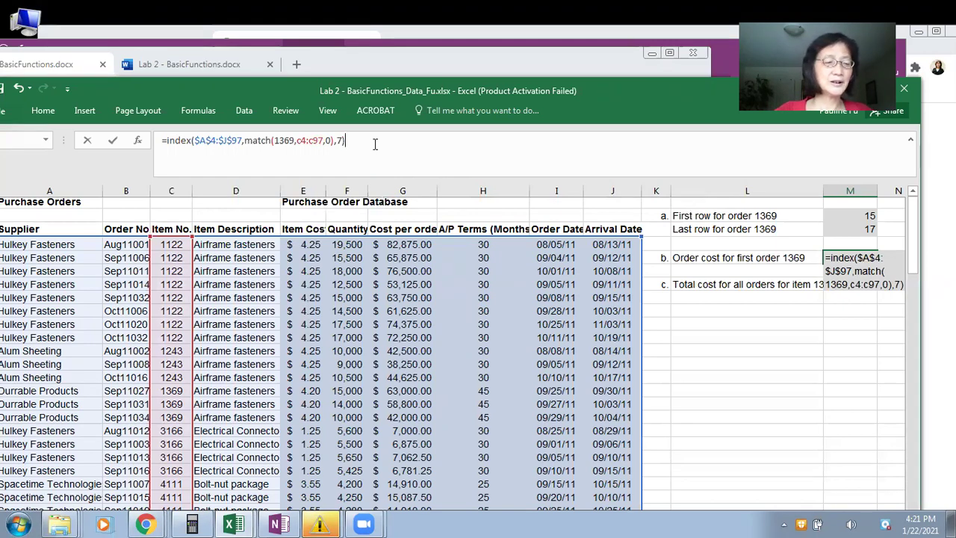
key(Return)
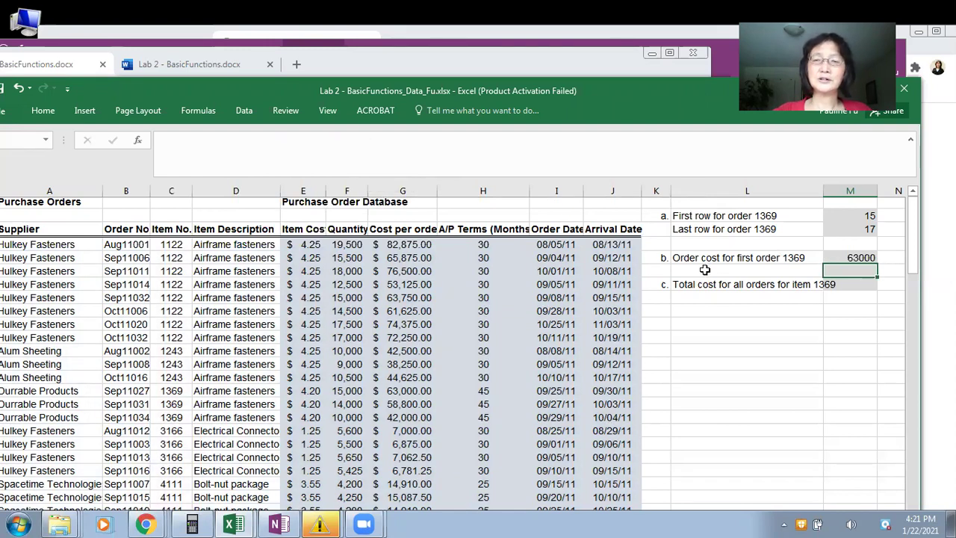
- Review the ranges of the INDEX formula in M5 and select row 15 to examine the first 1369 order
click(851, 258)
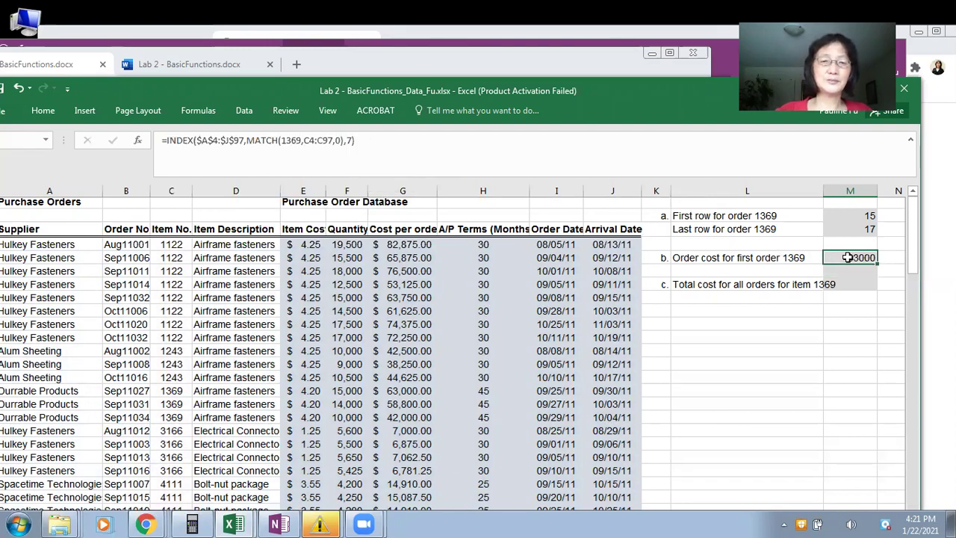
double_click(850, 258)
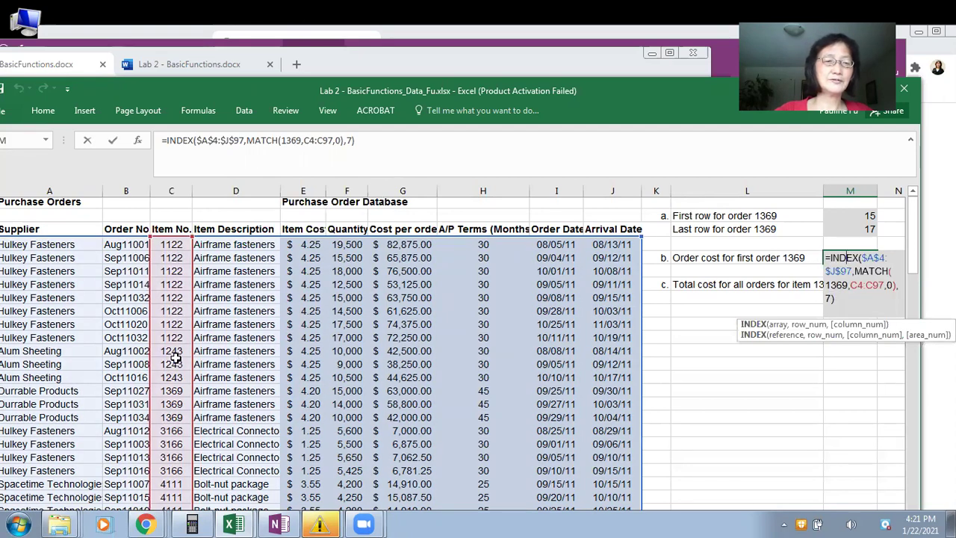
drag(225, 90, 270, 66)
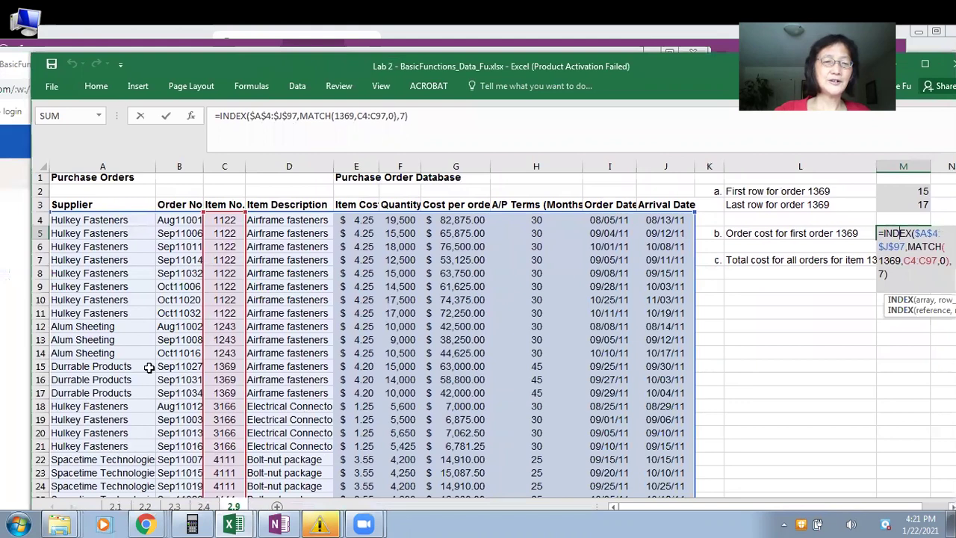
click(54, 370)
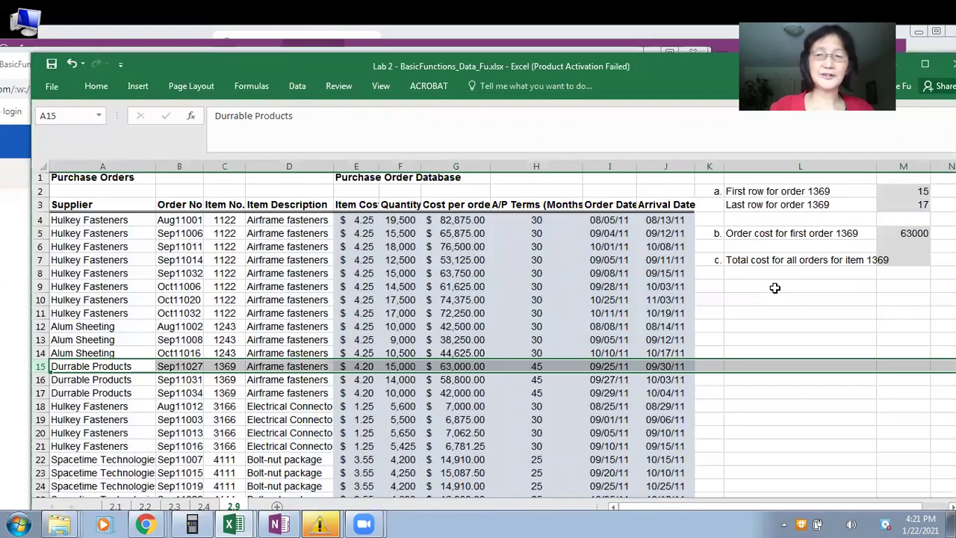
- Copy the label "Order cost for first order 1369" from L5 into L6
click(796, 248)
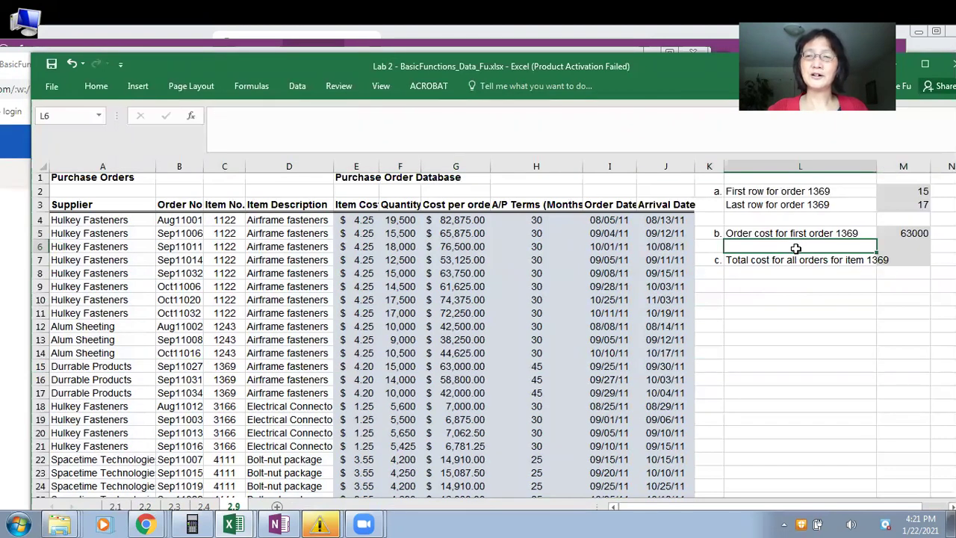
click(798, 233)
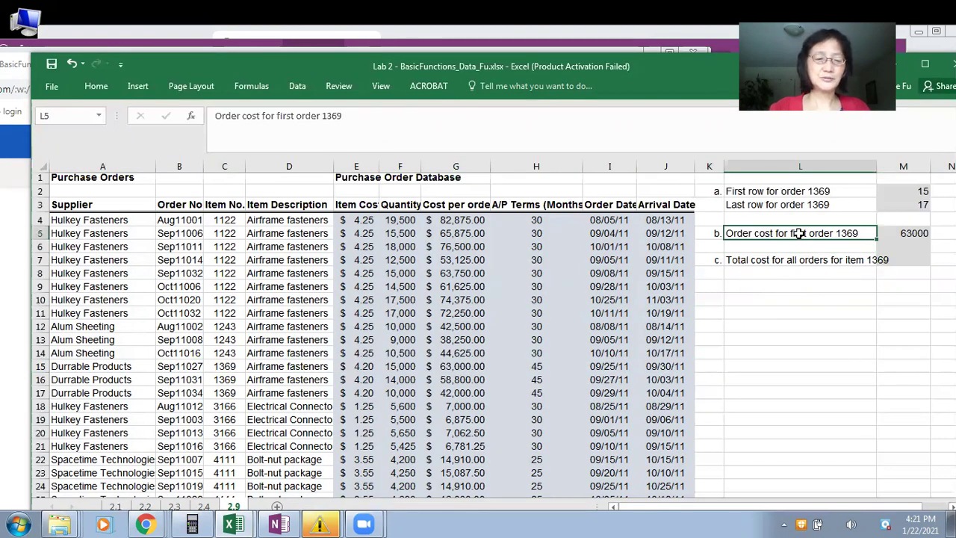
key(ctrl+c)
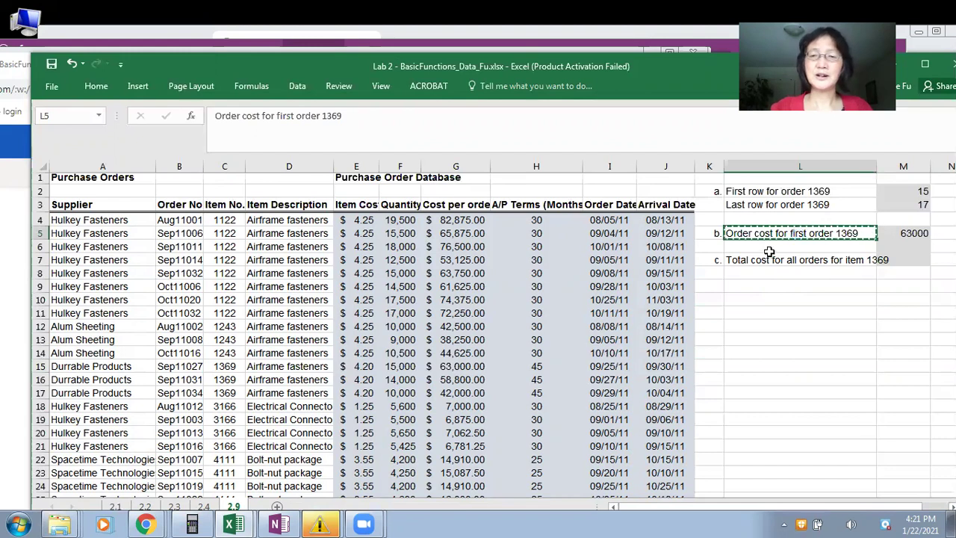
click(770, 251)
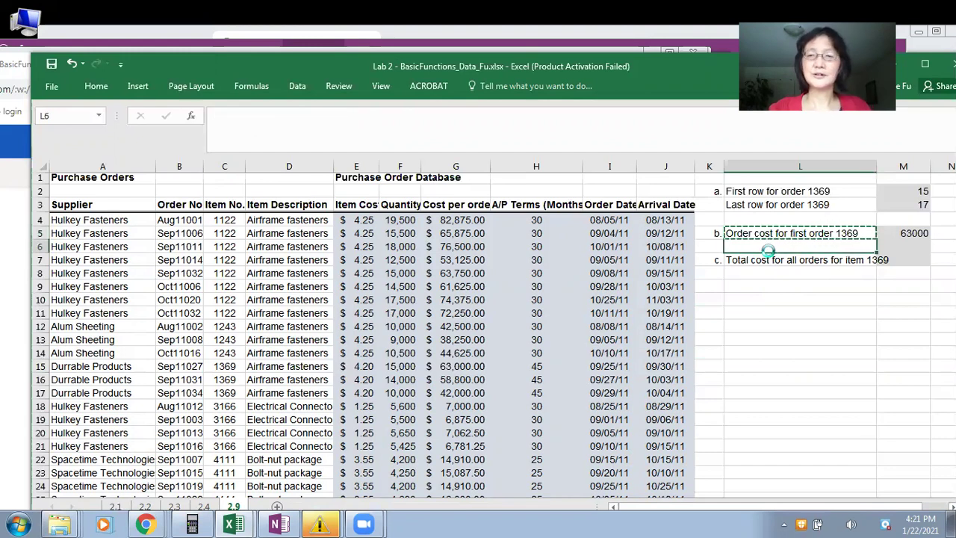
key(ctrl+v)
key(Escape)
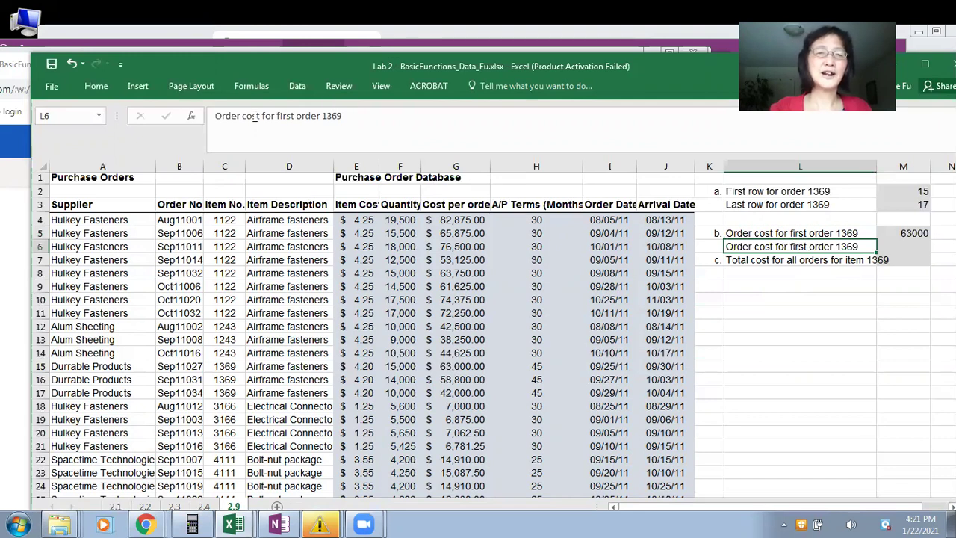
- Change the word "first" to "last" in the L6 label so it reads "Order cost for last order 1369"
click(287, 115)
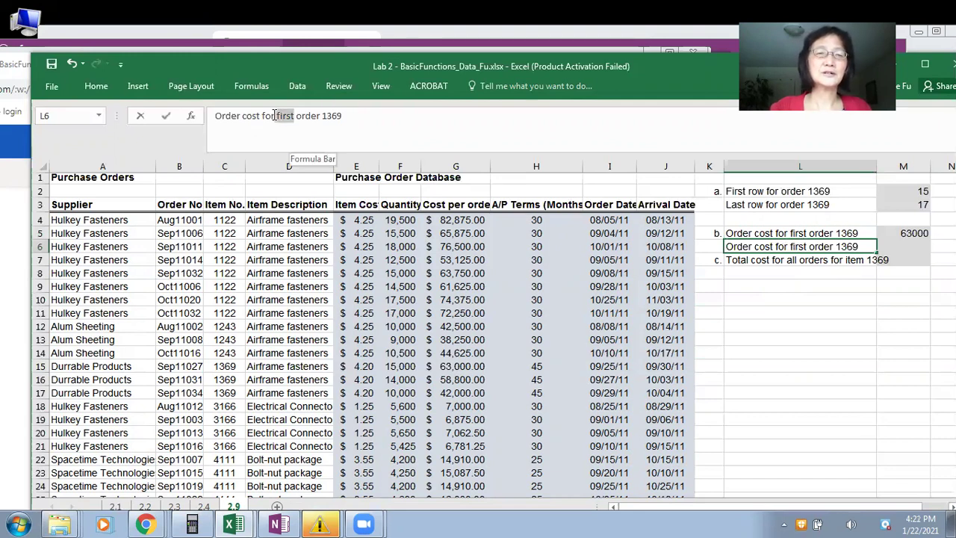
text(last)
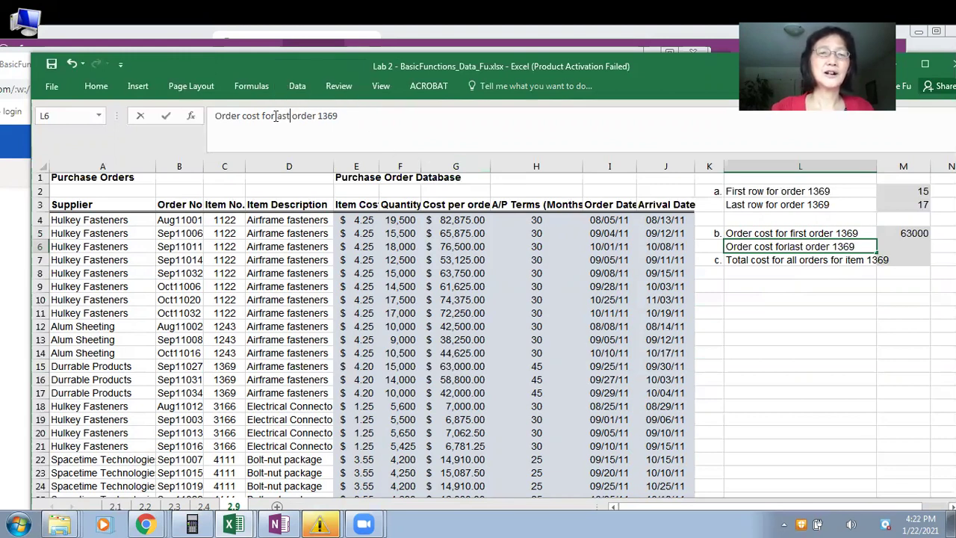
click(275, 116)
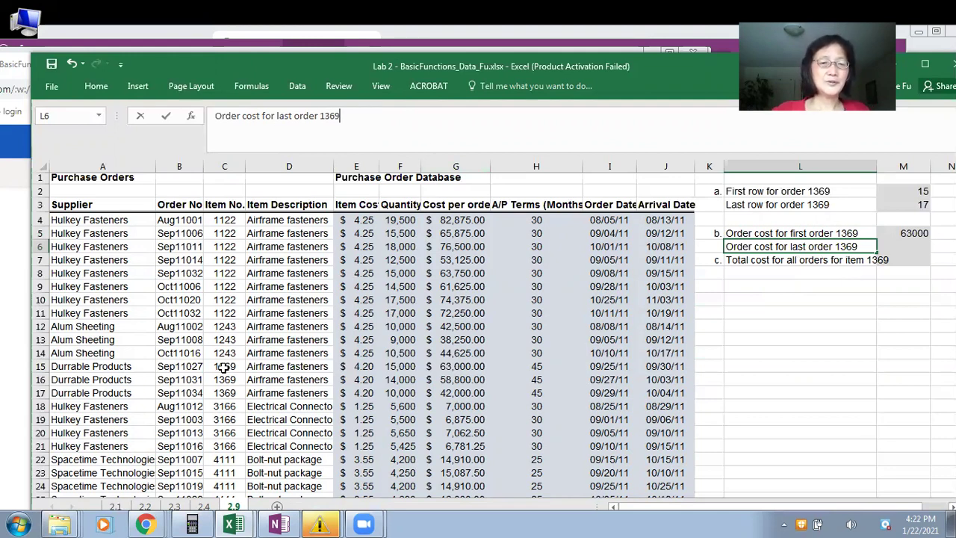
- Highlight the three 1369 item numbers in C15:C17 with yellow fill
drag(215, 365, 215, 394)
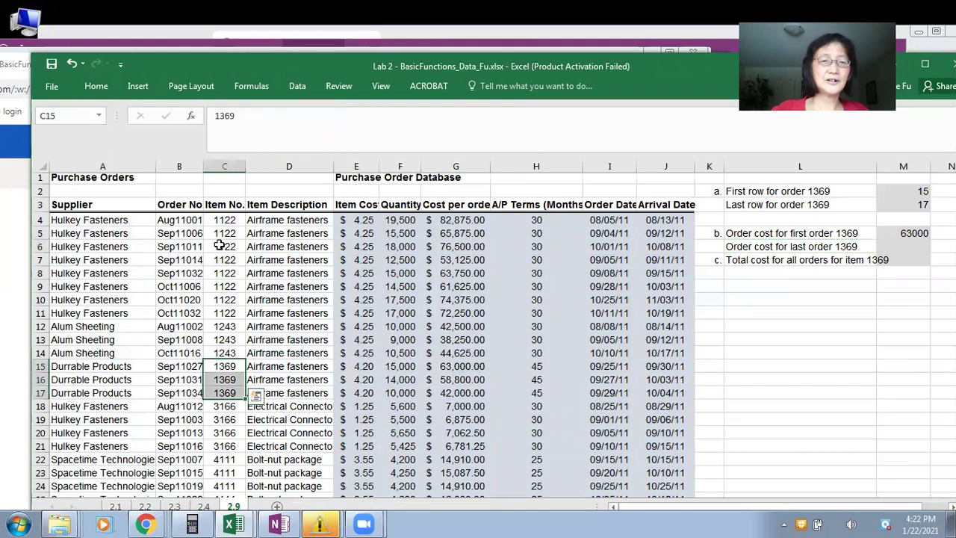
click(96, 86)
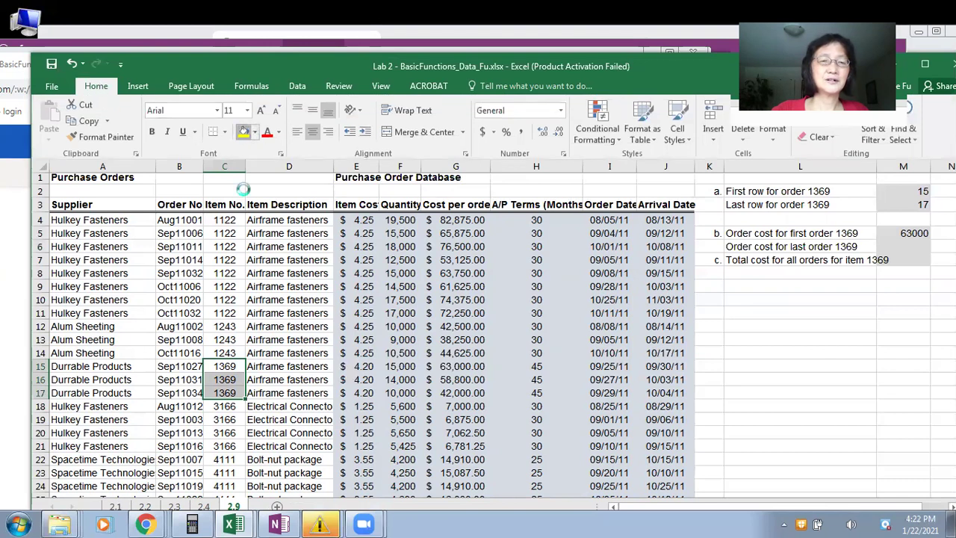
click(244, 131)
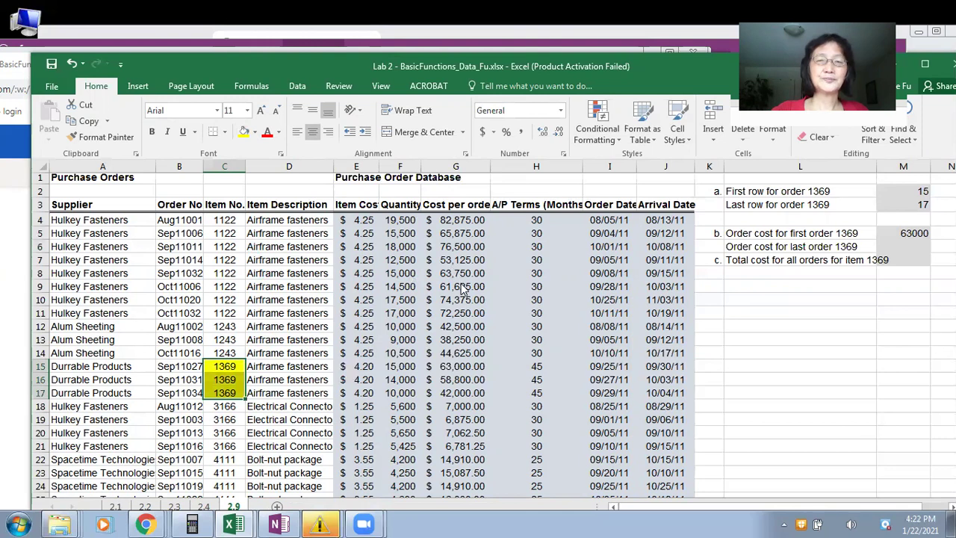
- Highlight the order costs of the first and last 1369 orders, G15 and G17, with yellow fill
click(454, 400)
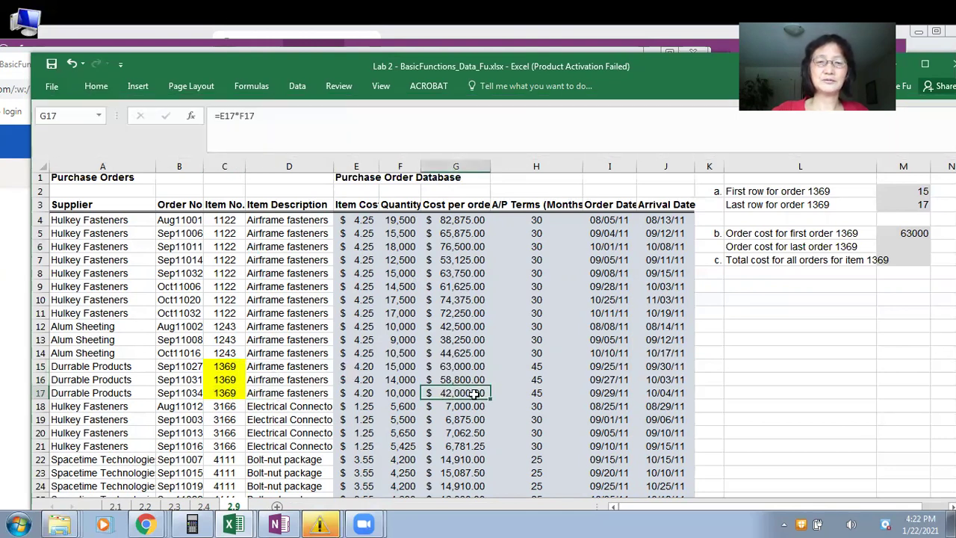
click(453, 368)
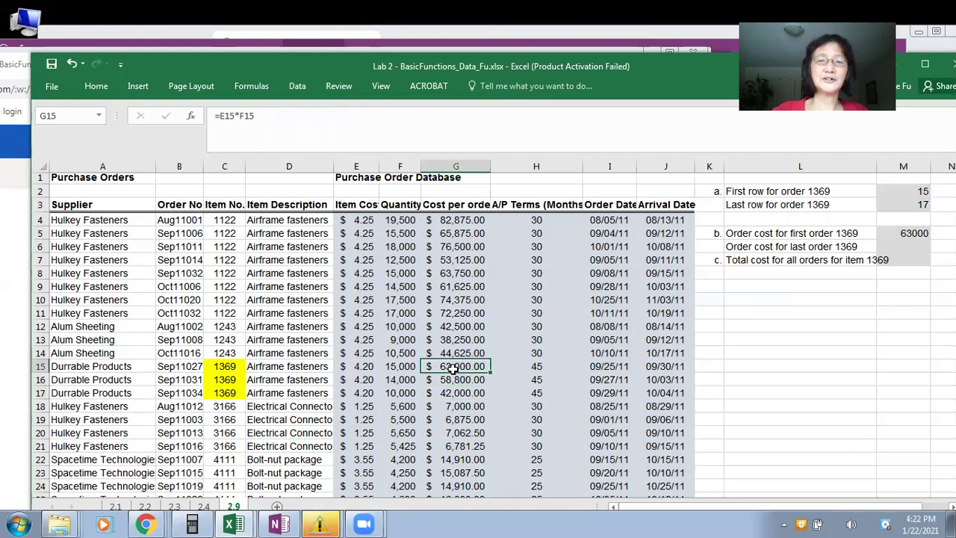
click(98, 86)
click(244, 132)
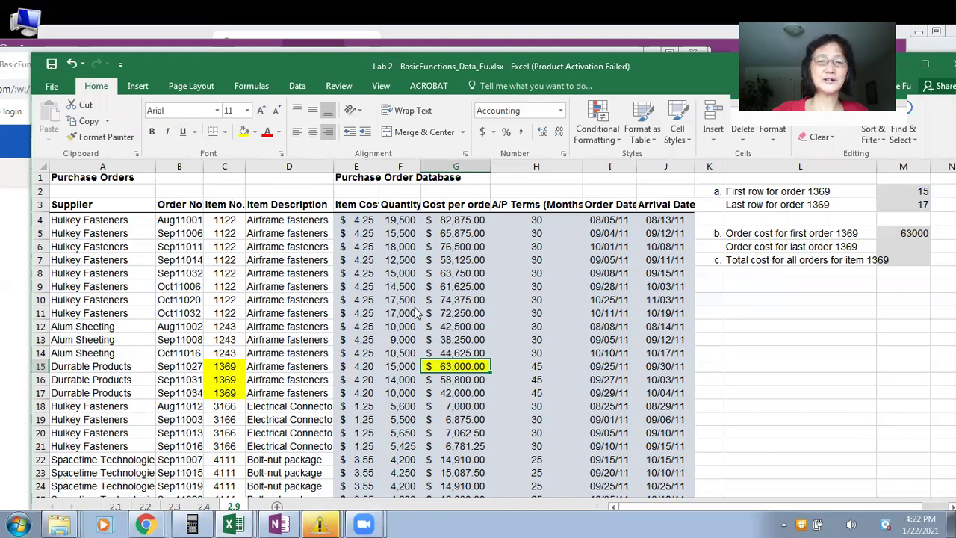
click(445, 394)
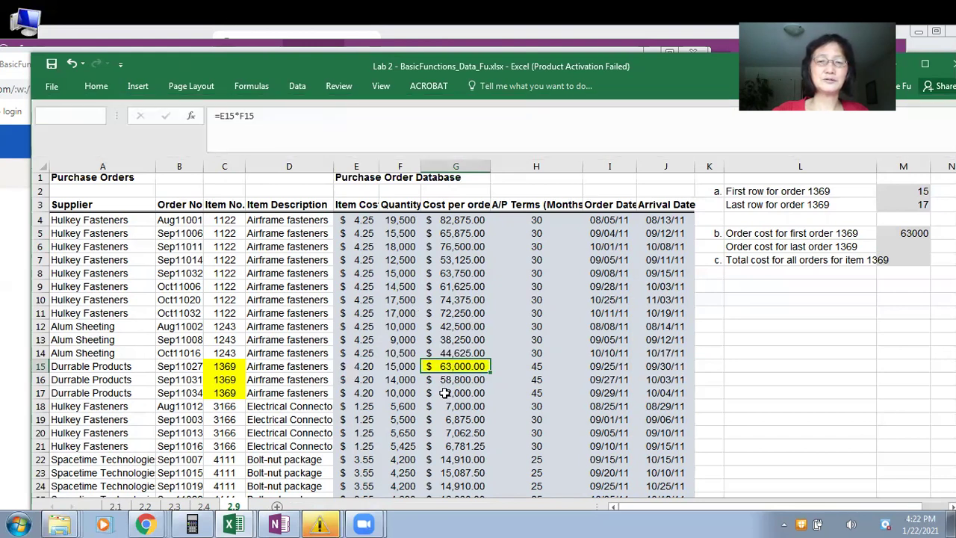
click(445, 394)
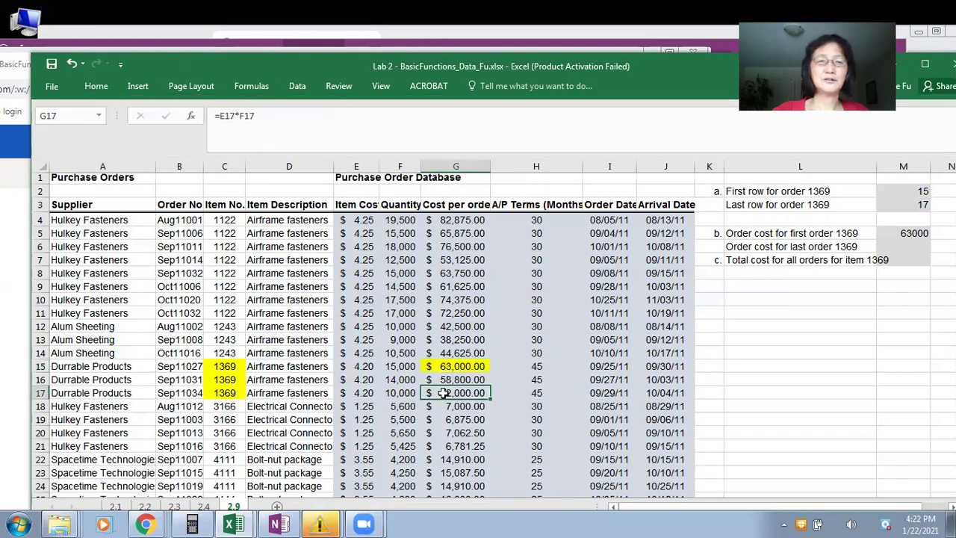
click(103, 87)
click(243, 131)
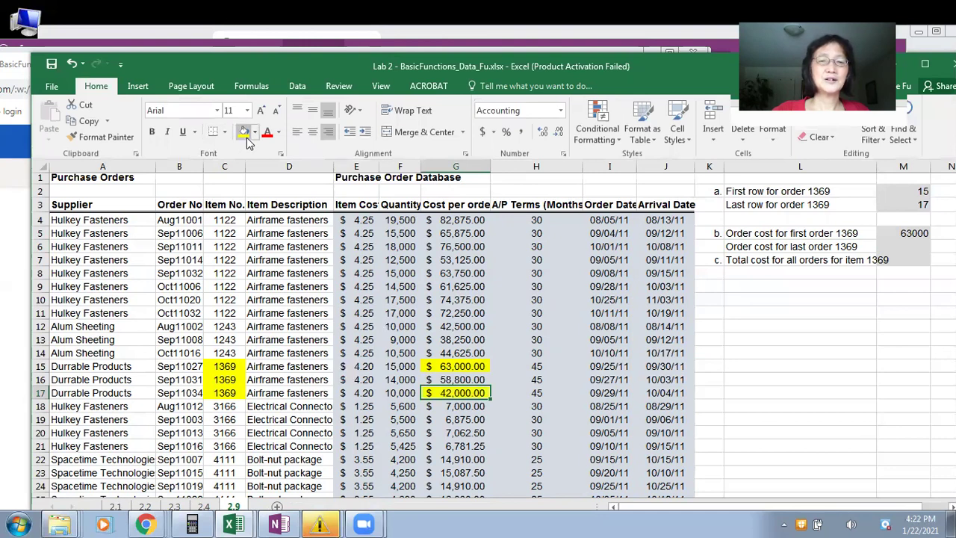
click(897, 234)
click(896, 233)
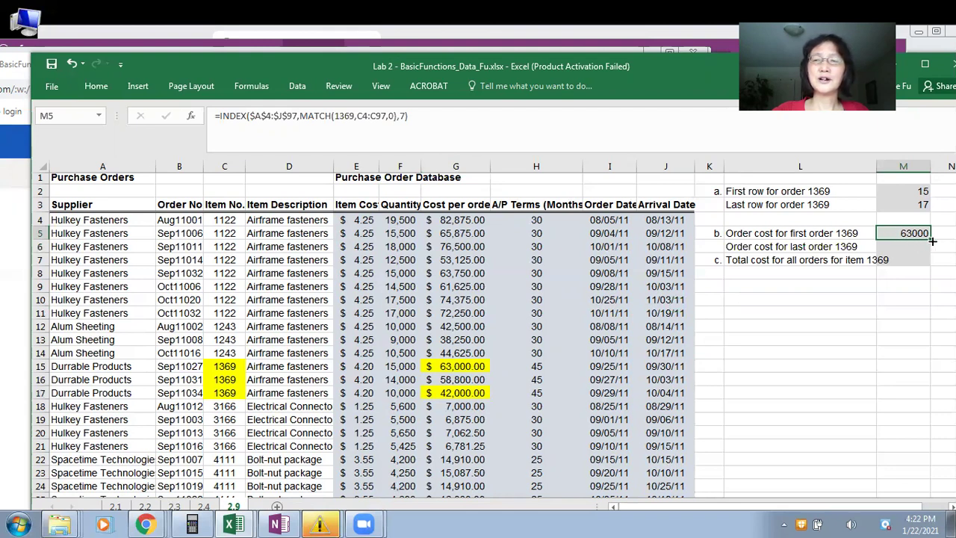
mouse_move(933, 240)
mouse_down()
mouse_move(932, 252)
mouse_move(932, 239)
mouse_up()
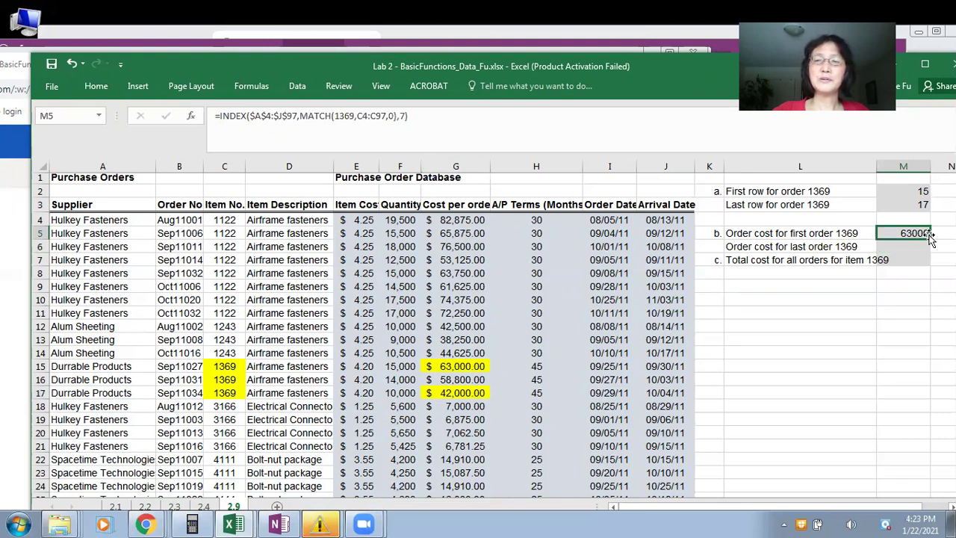
click(894, 247)
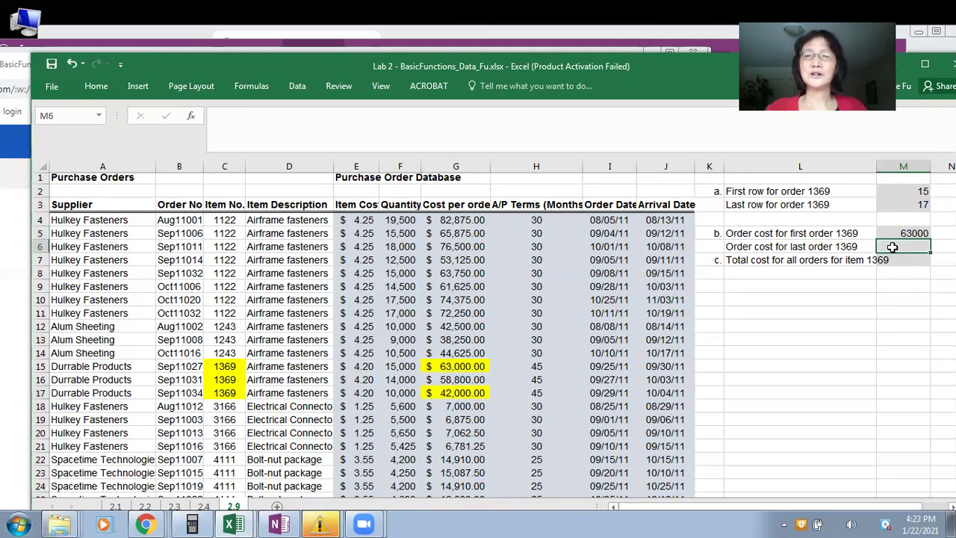
text(=)
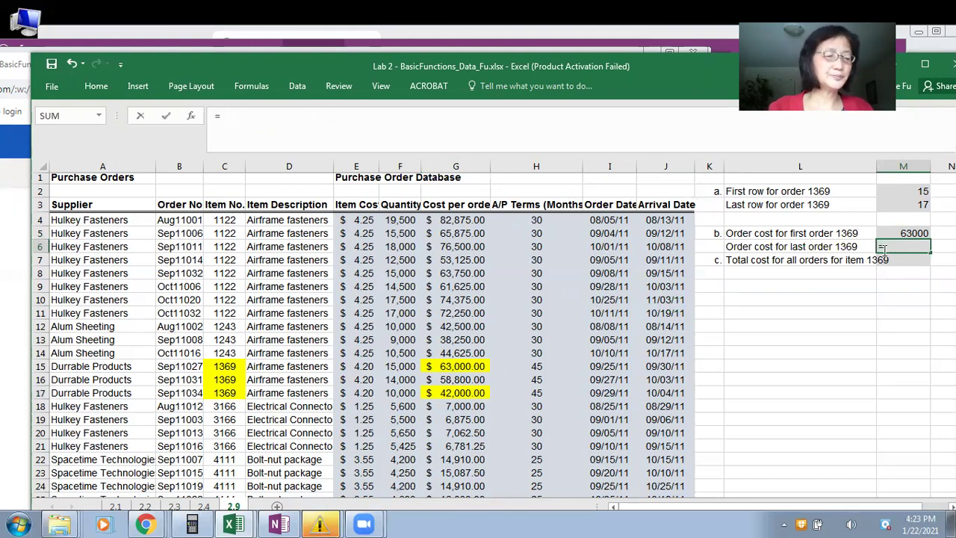
text(in)
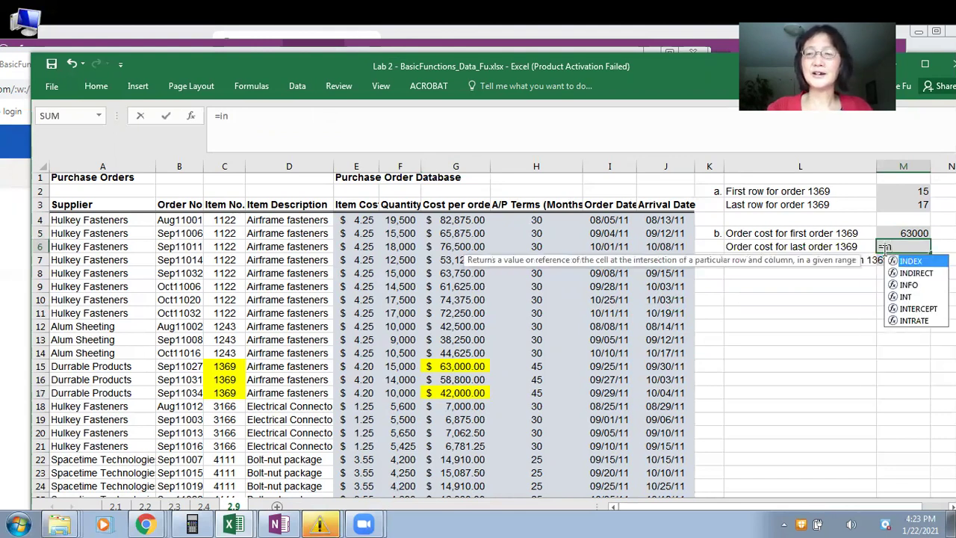
key(BackSpace)
key(BackSpace)
text(indes()
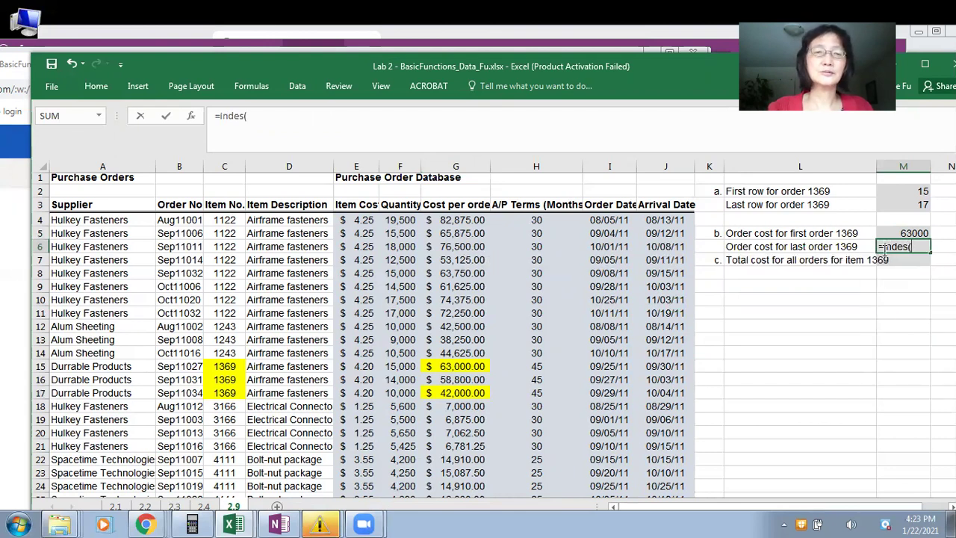
key(BackSpace)
key(BackSpace)
text(x()
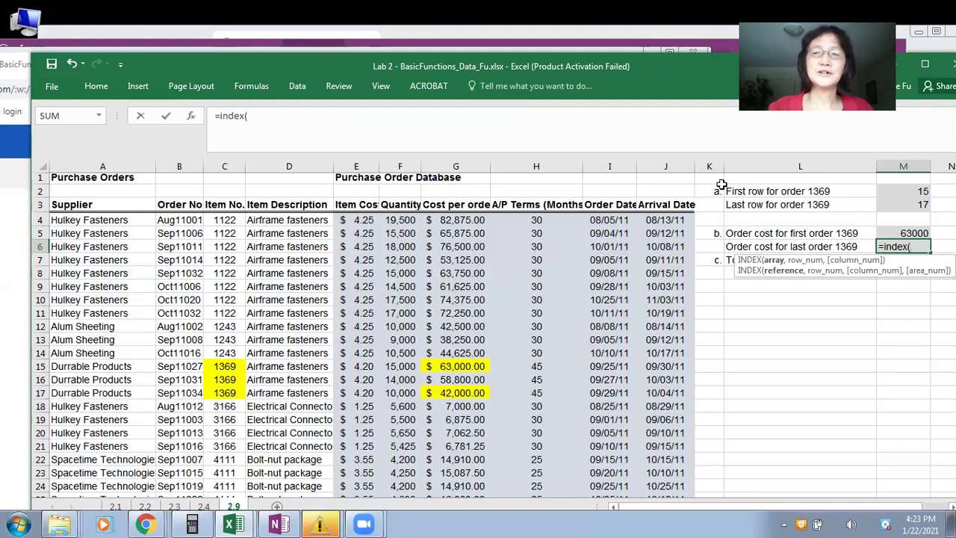
click(278, 116)
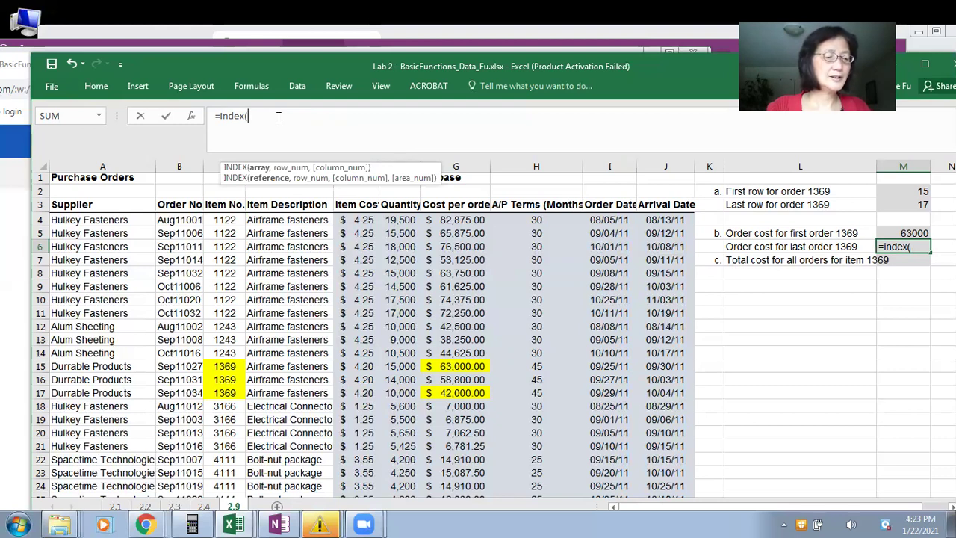
key(BackSpace)
key(BackSpace)
key(BackSpace)
key(BackSpace)
key(BackSpace)
key(BackSpace)
key(BackSpace)
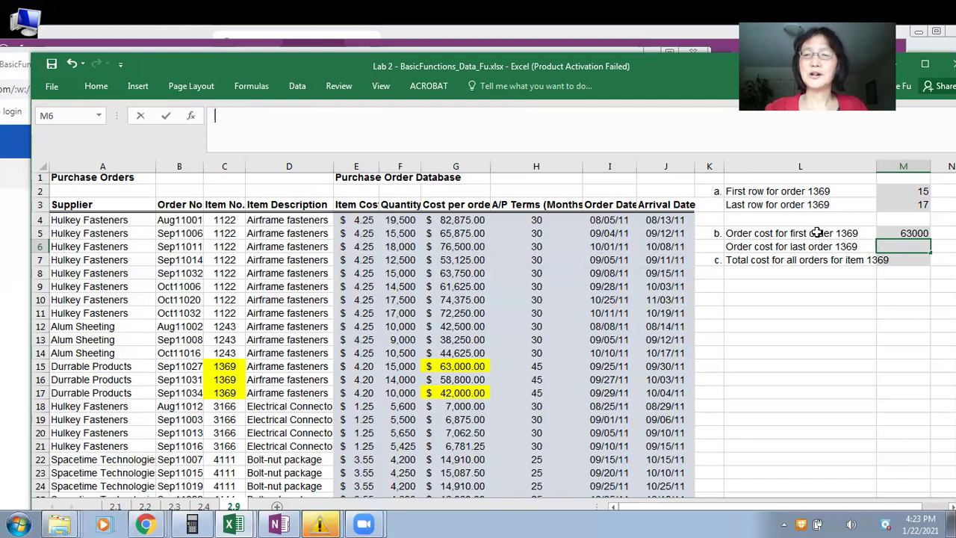
- Fill the INDEX formula from M5 down into M6 and set the MATCH lookup range in M6 to C4:C97
click(896, 234)
drag(930, 243, 930, 254)
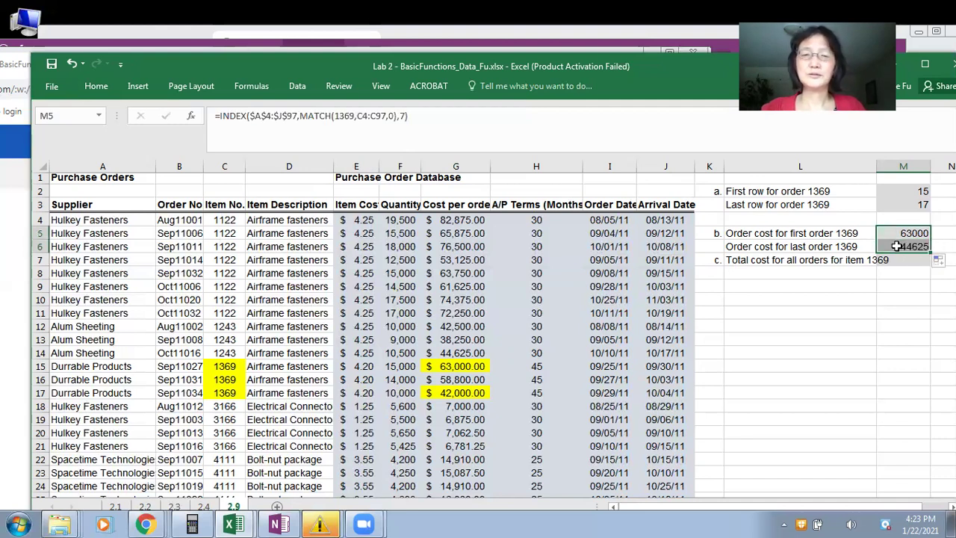
click(896, 247)
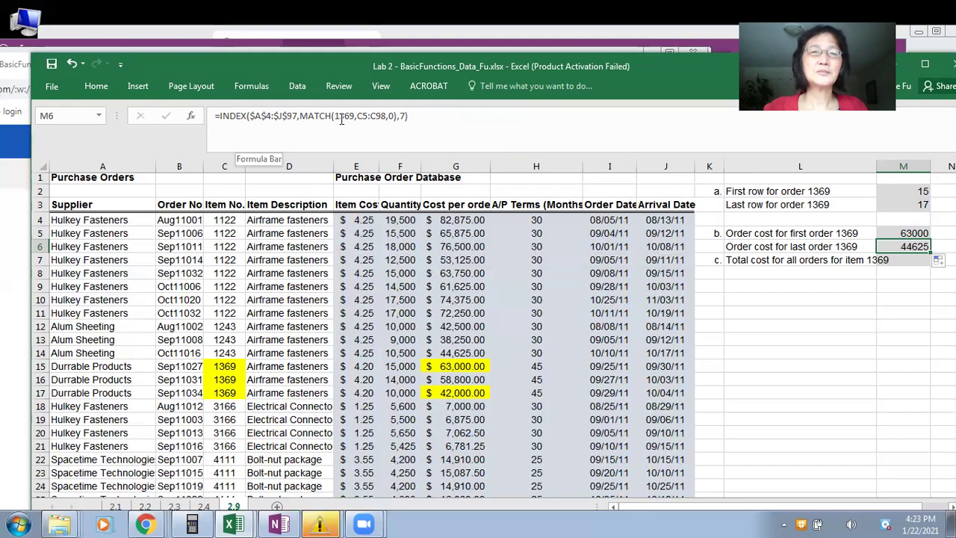
click(366, 116)
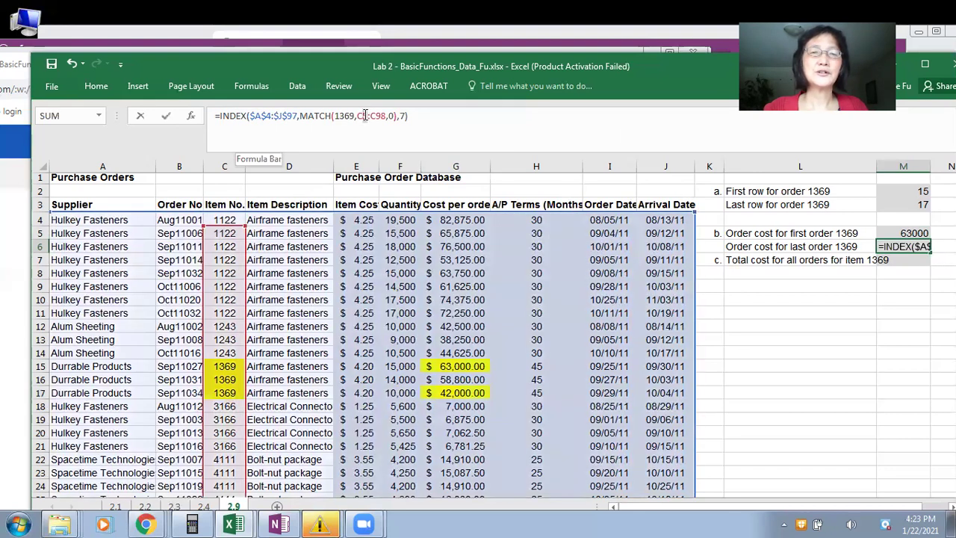
click(364, 116)
key(BackSpace)
text(4)
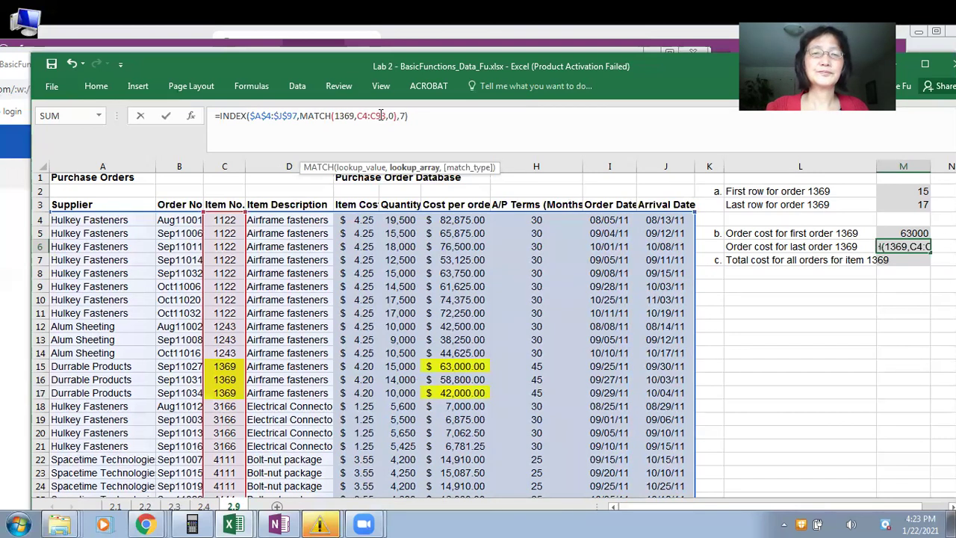
click(385, 116)
key(BackSpace)
text(7)
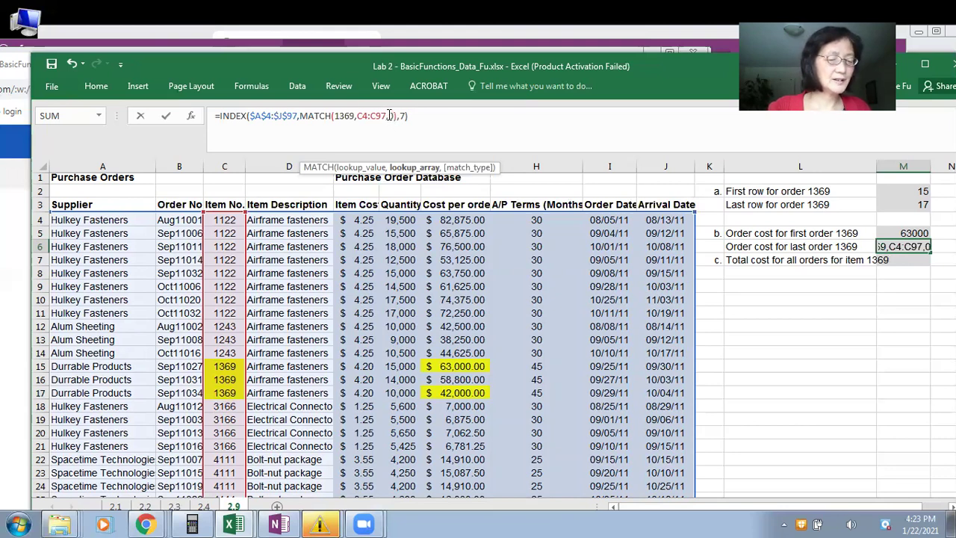
- Set the match type of MATCH in M6 to 1, enter the formula and reselect M6 to review it
double_click(392, 116)
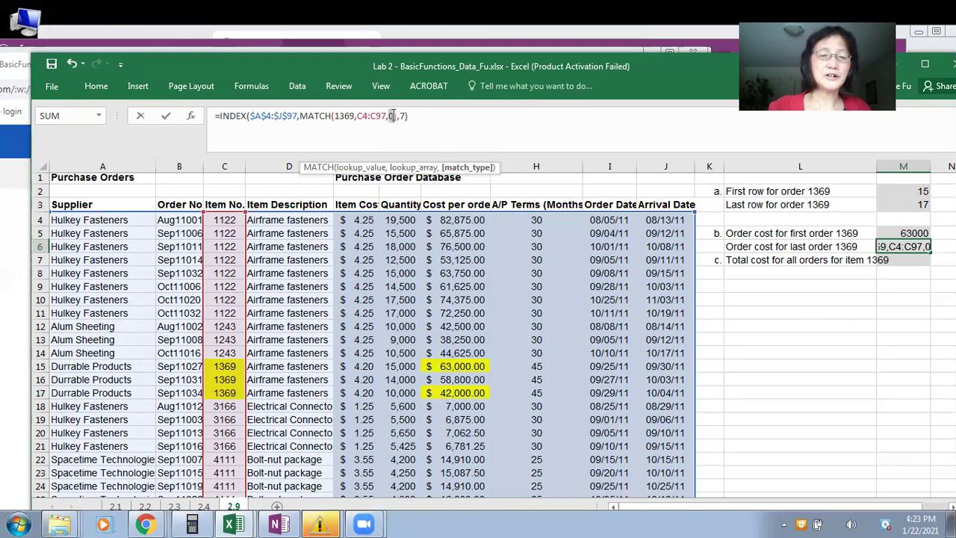
text(1)
click(431, 114)
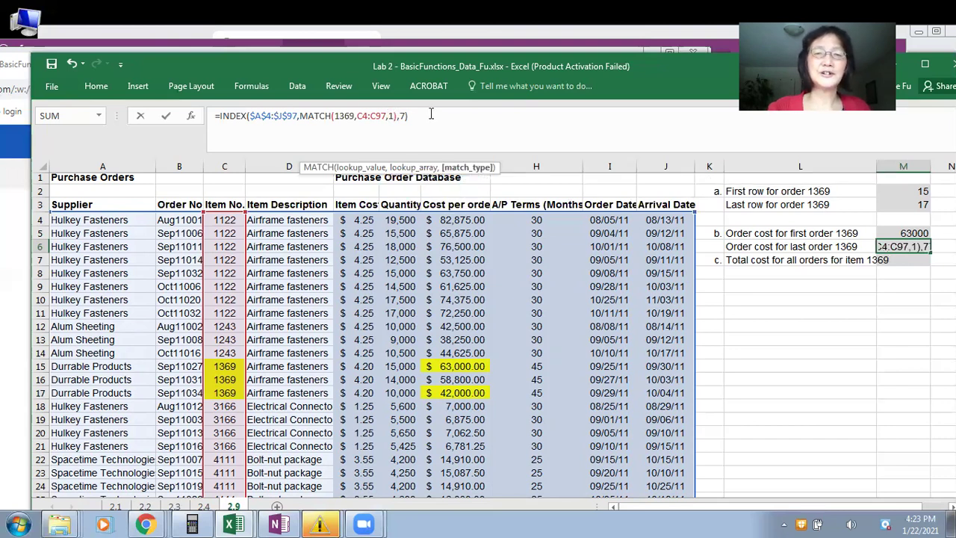
key(Return)
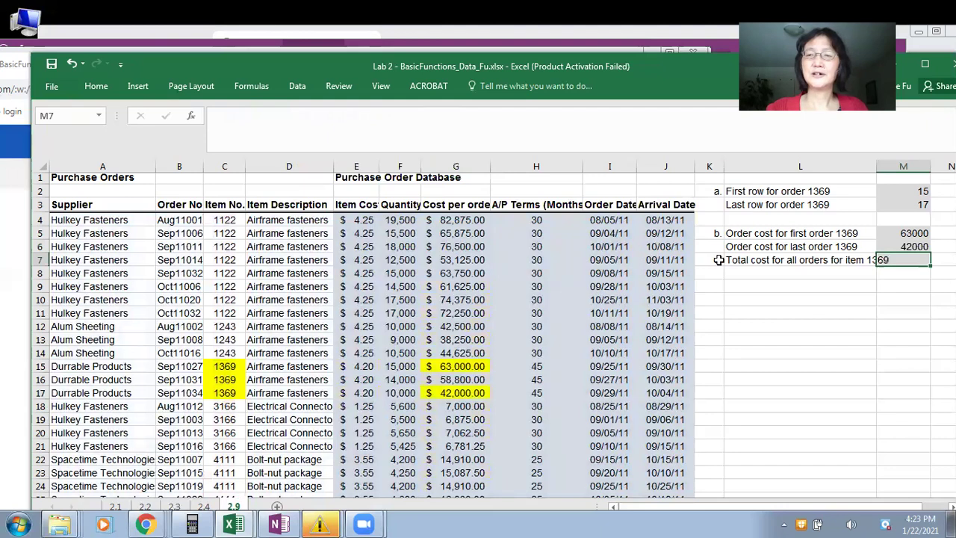
click(900, 248)
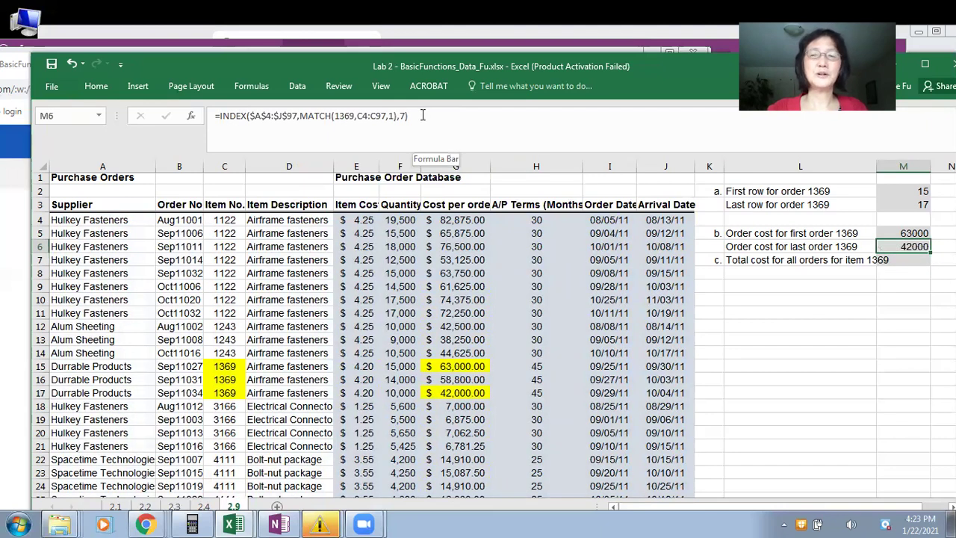
- Review the cell ranges referenced by the INDEX and MATCH formula in M6
mouse_move(421, 115)
mouse_down()
mouse_move(215, 115)
mouse_move(438, 115)
mouse_up()
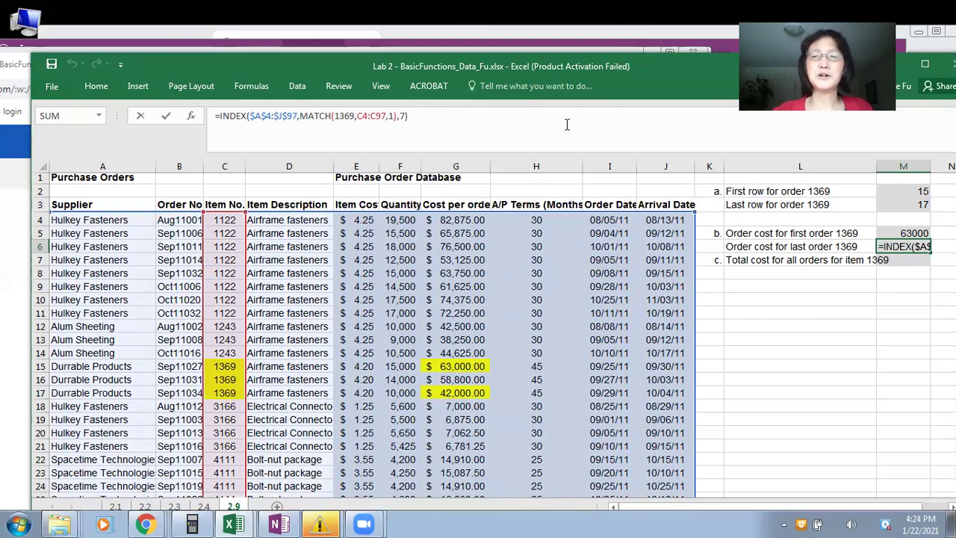
key(Return)
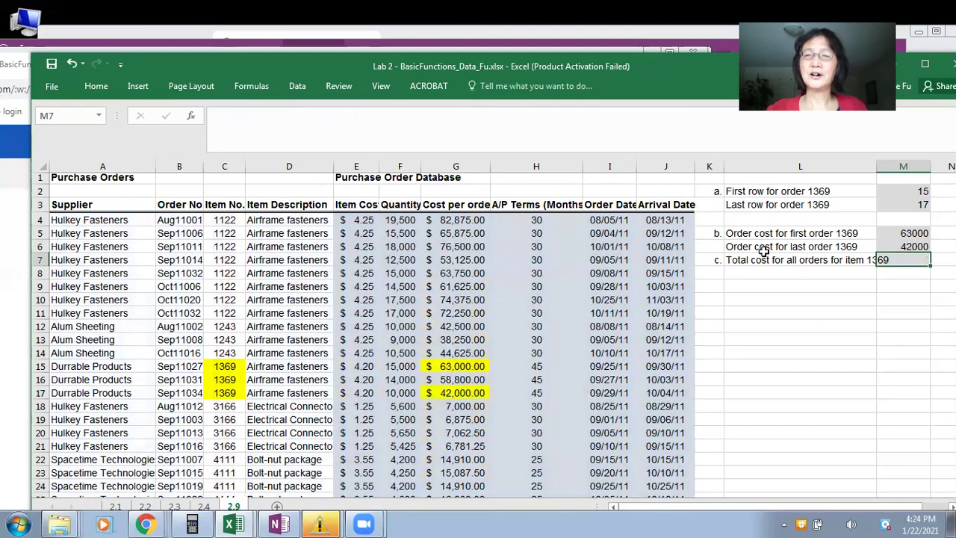
click(910, 247)
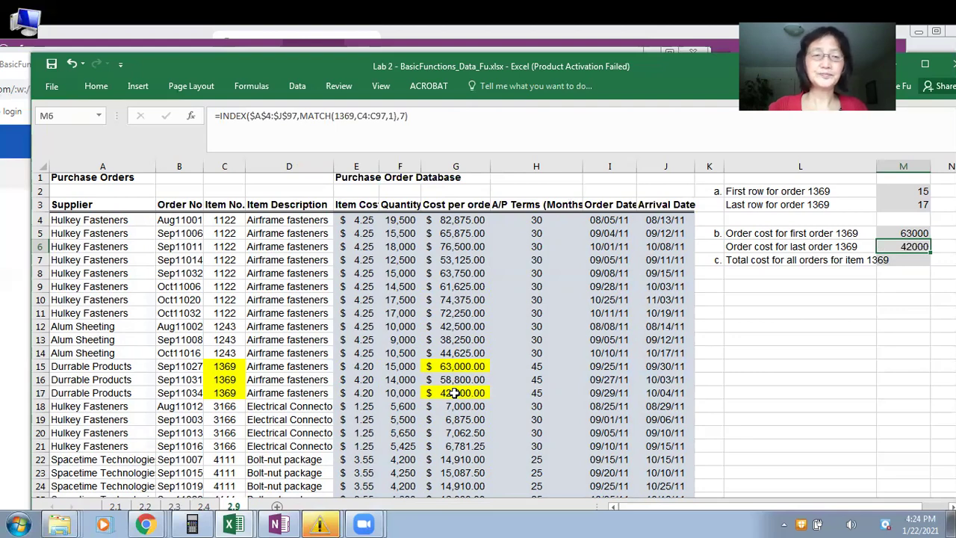
- Read part c of Problem 2.9 in the lab document and examine the 1369 order costs in G15:G17
drag(308, 69, 439, 115)
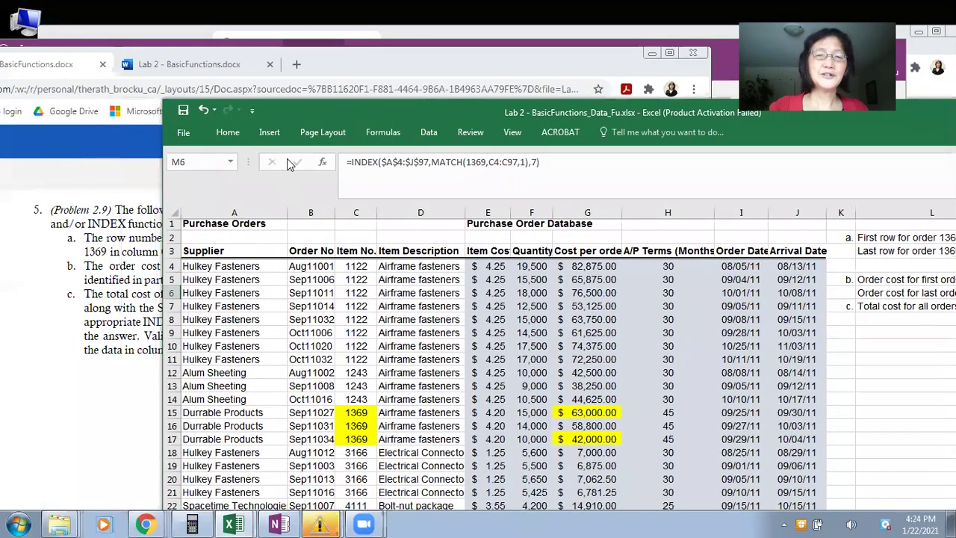
drag(375, 114, 226, 386)
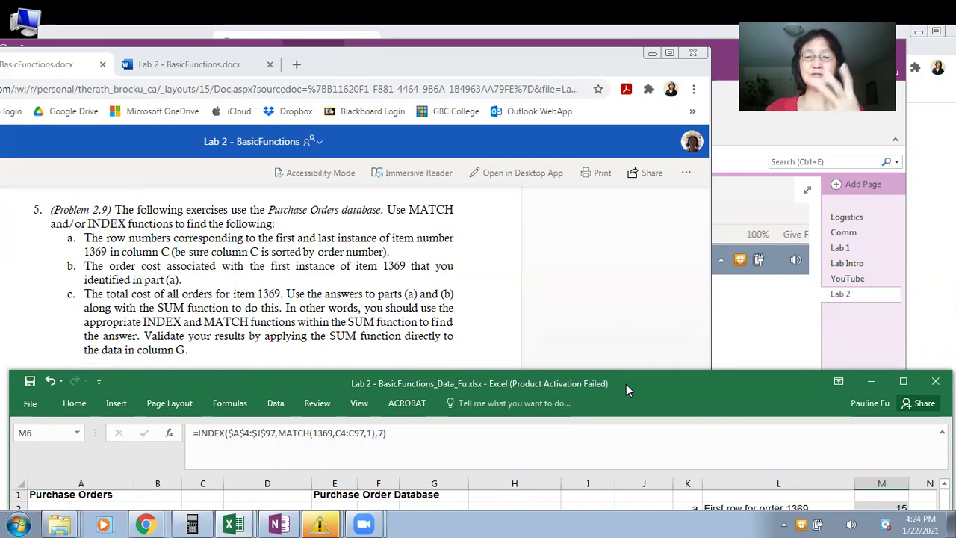
drag(626, 384, 617, 69)
drag(418, 368, 414, 400)
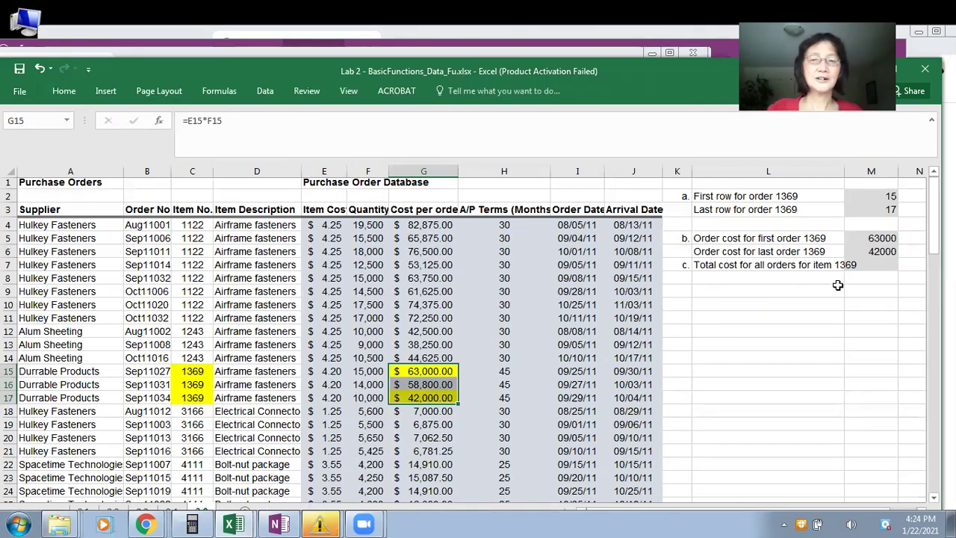
click(877, 264)
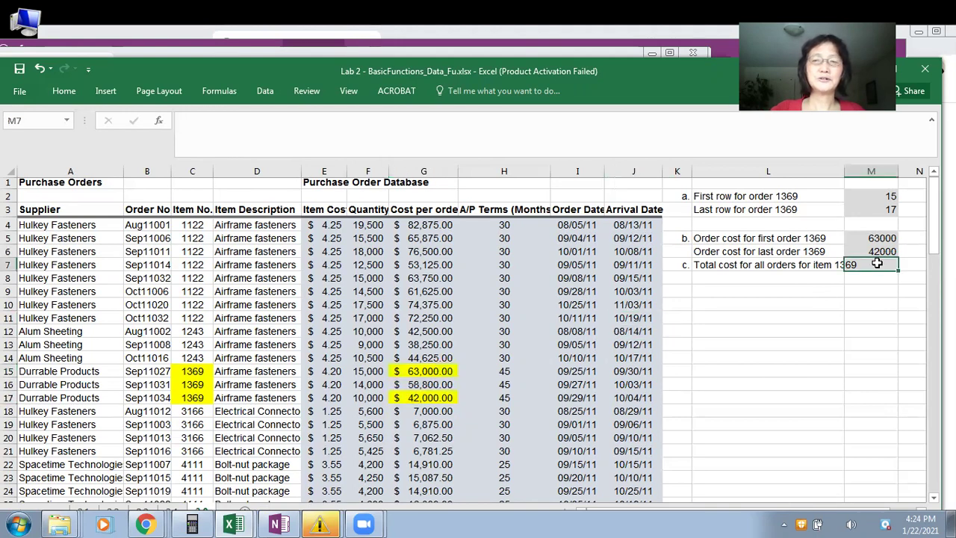
- Switch to OneNote and copy the formula INDEX($A$4:$J$97,MATCH(1369,$C$4:$C$97,0),7) from the Logistics page
drag(306, 69, 368, 96)
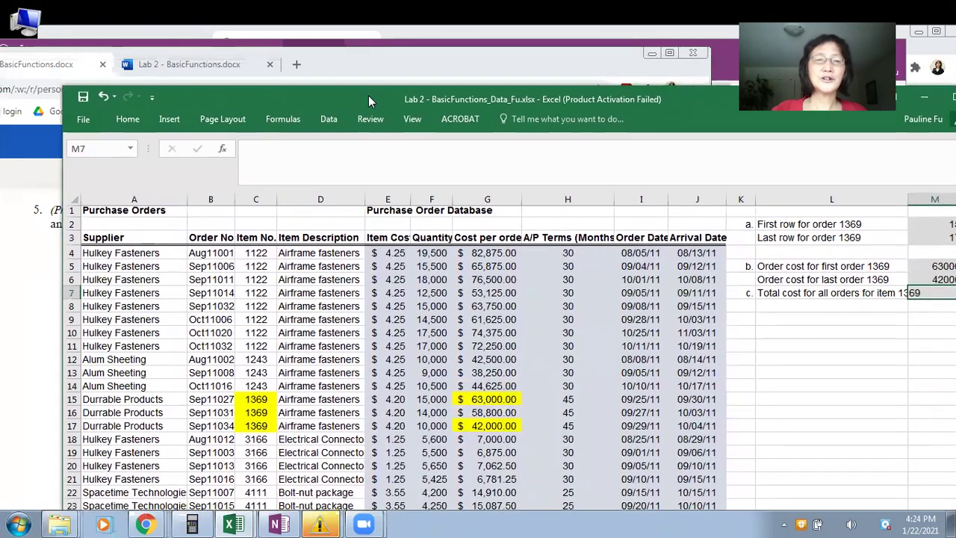
click(290, 44)
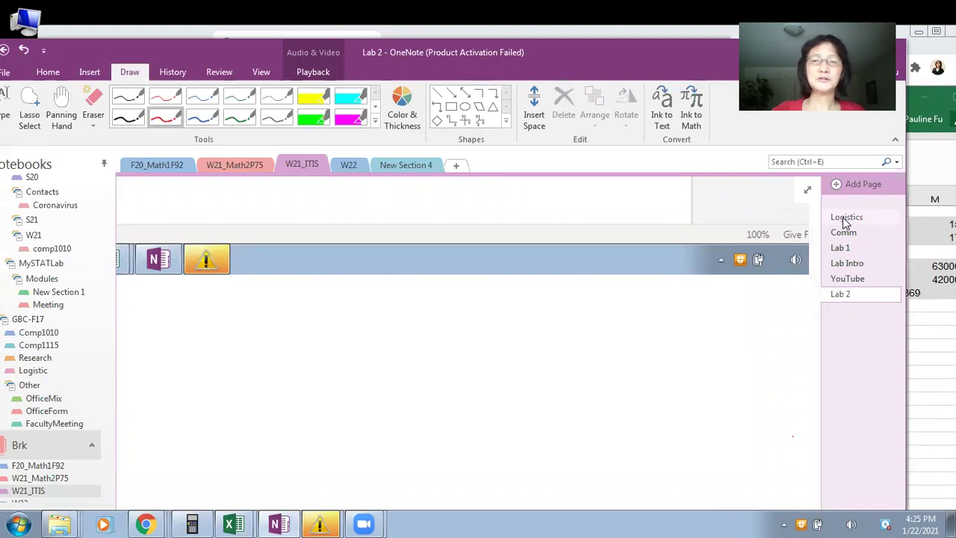
click(845, 218)
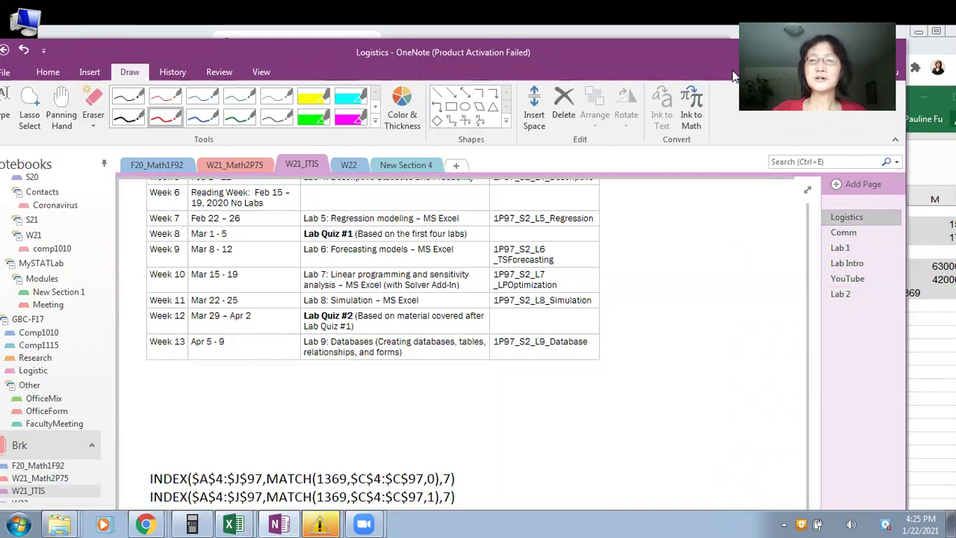
click(925, 98)
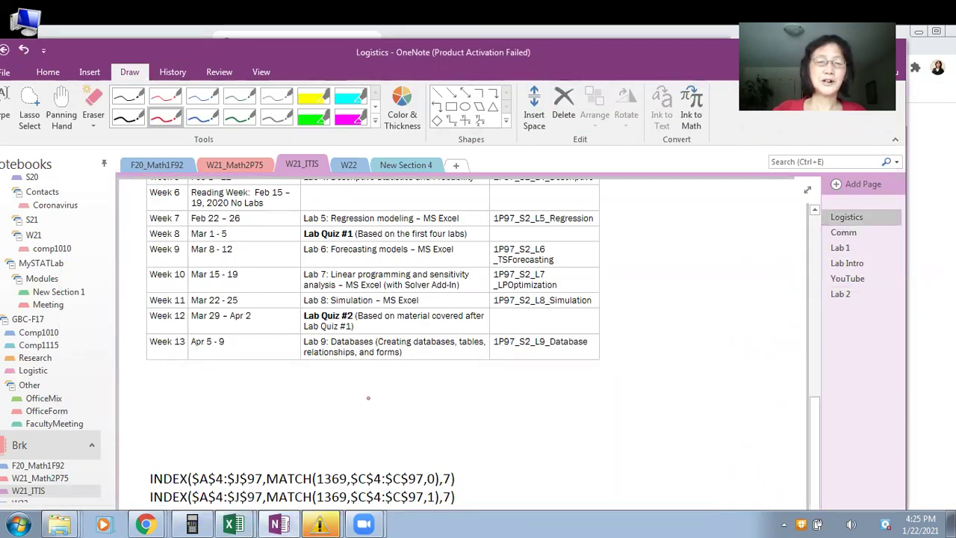
drag(85, 48, 125, 34)
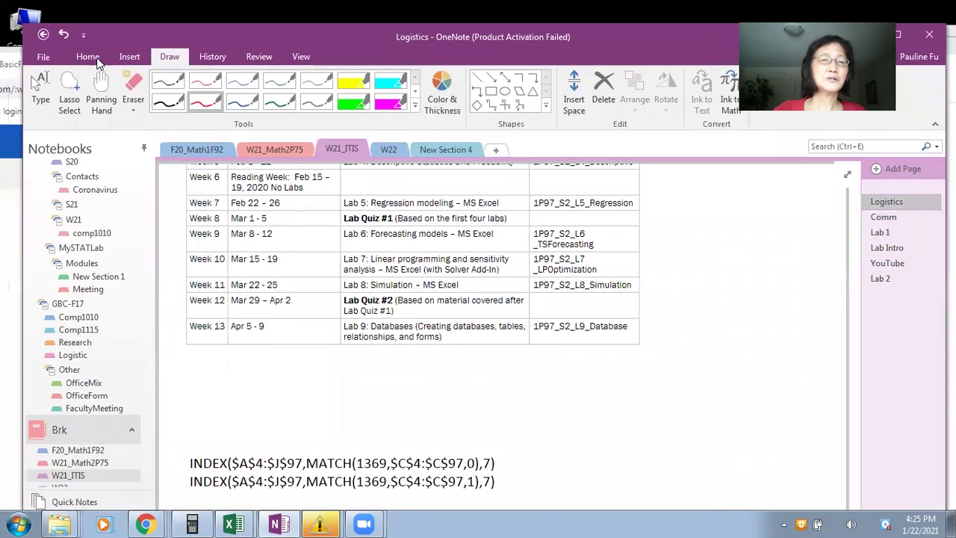
click(40, 88)
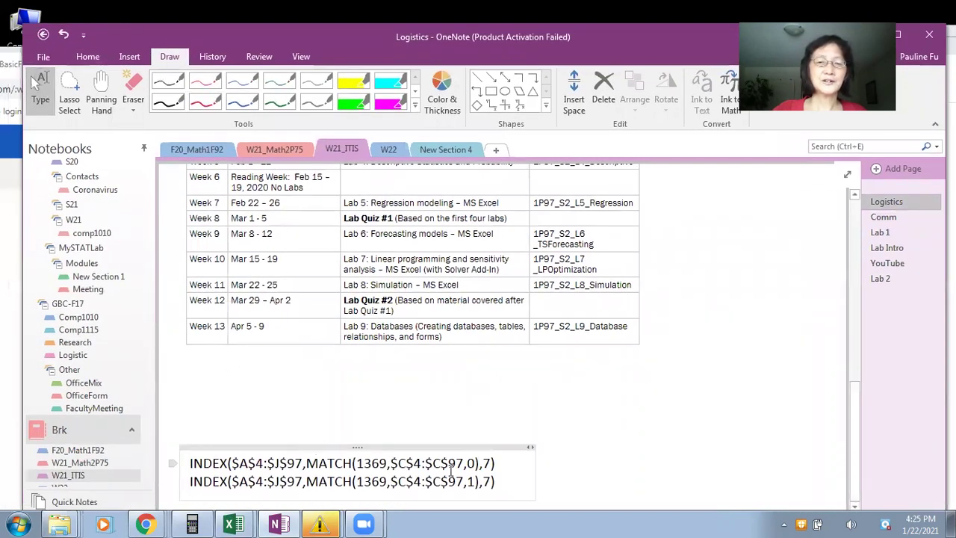
drag(495, 463, 188, 461)
key(ctrl+c)
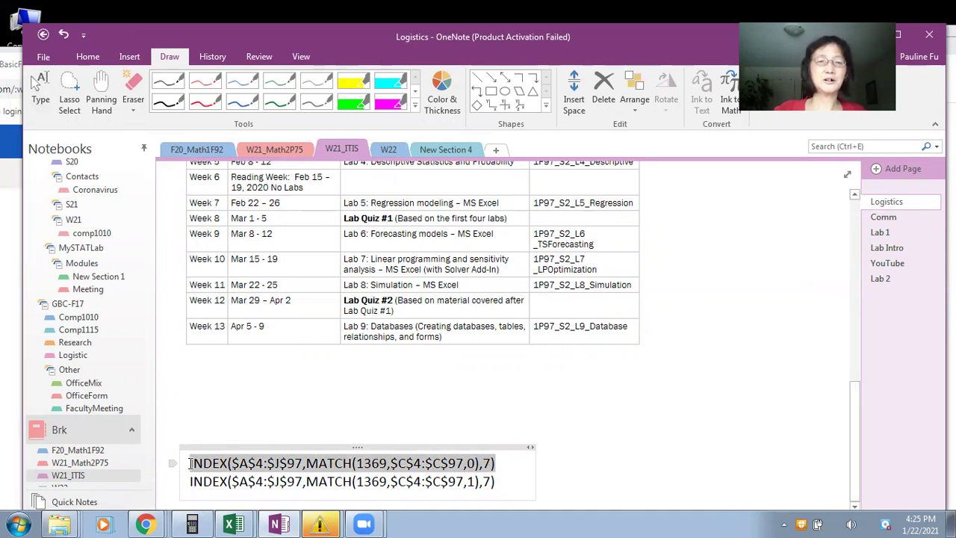
- Switch to the Lab 2 Excel workbook and start a SUM formula in M7 with the copied INDEX formula pasted twice, separated by a comma
mouse_move(234, 523)
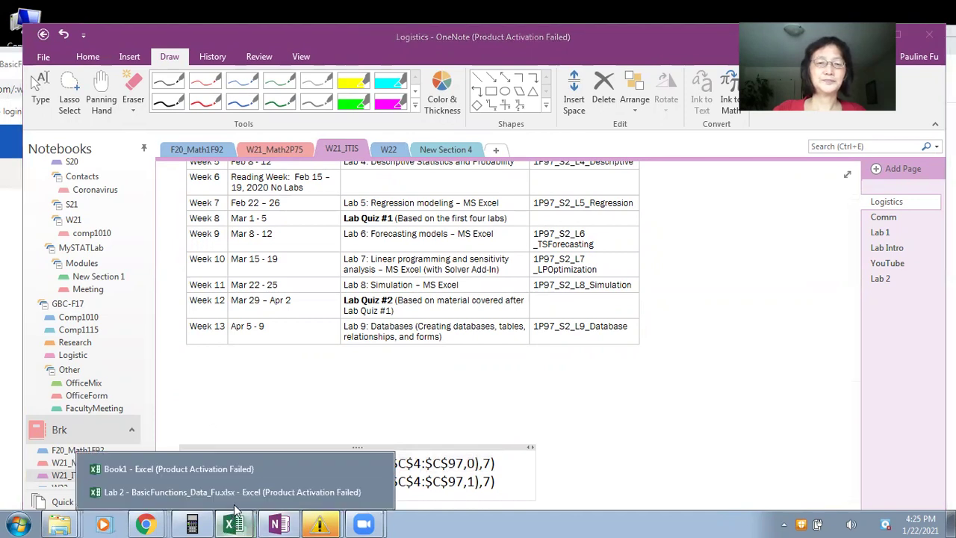
click(243, 491)
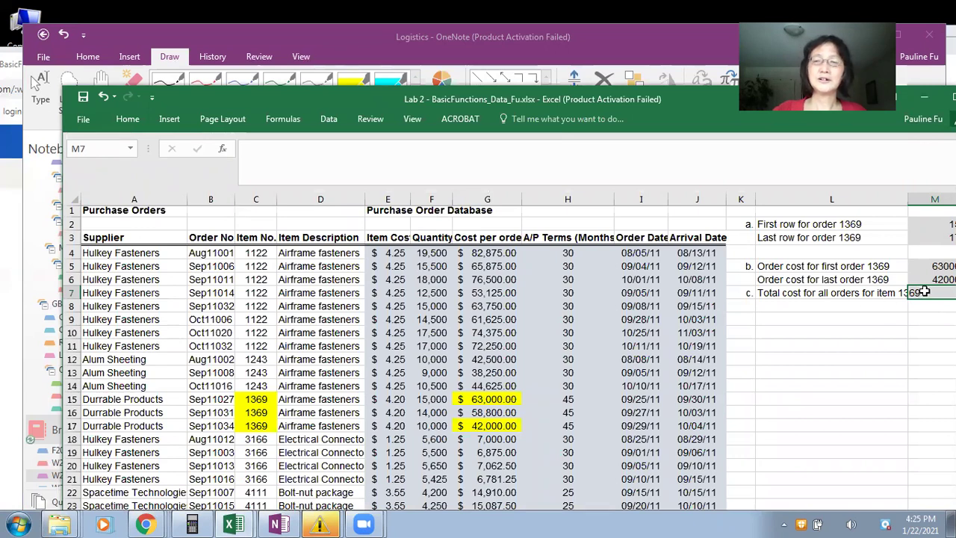
text(=)
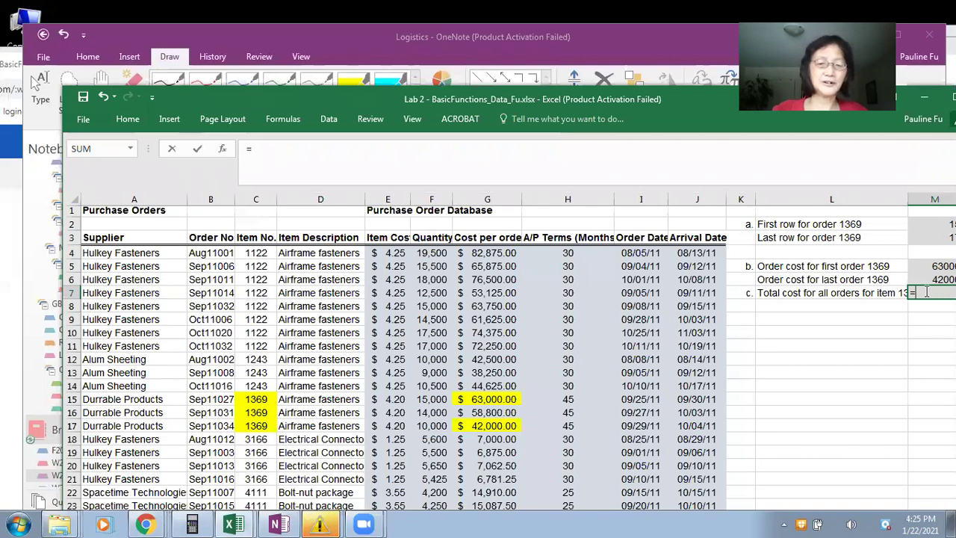
text(sum()
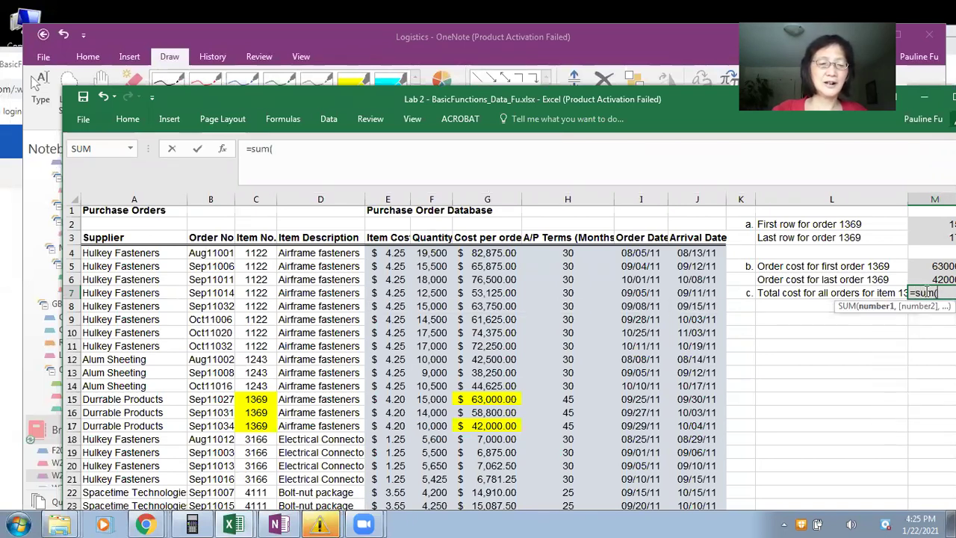
key(ctrl+v)
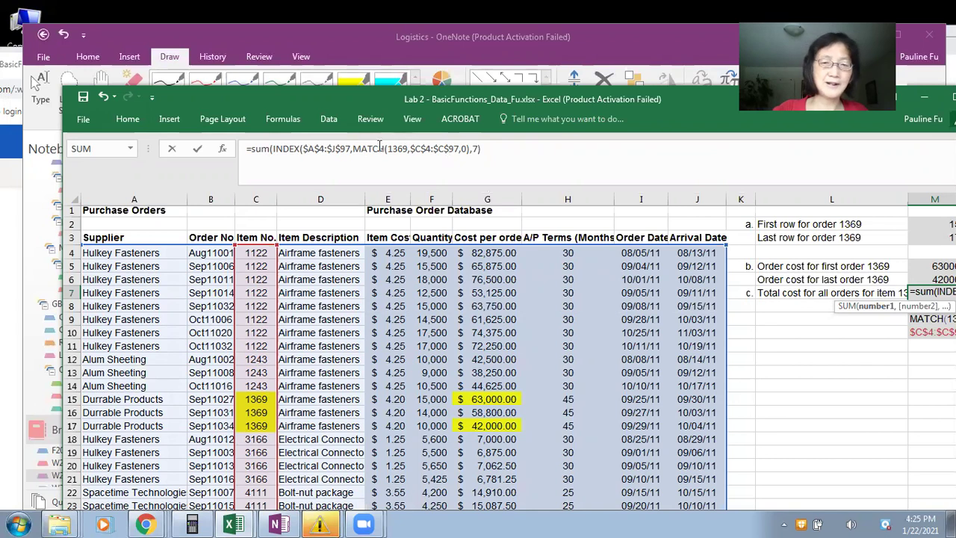
click(503, 152)
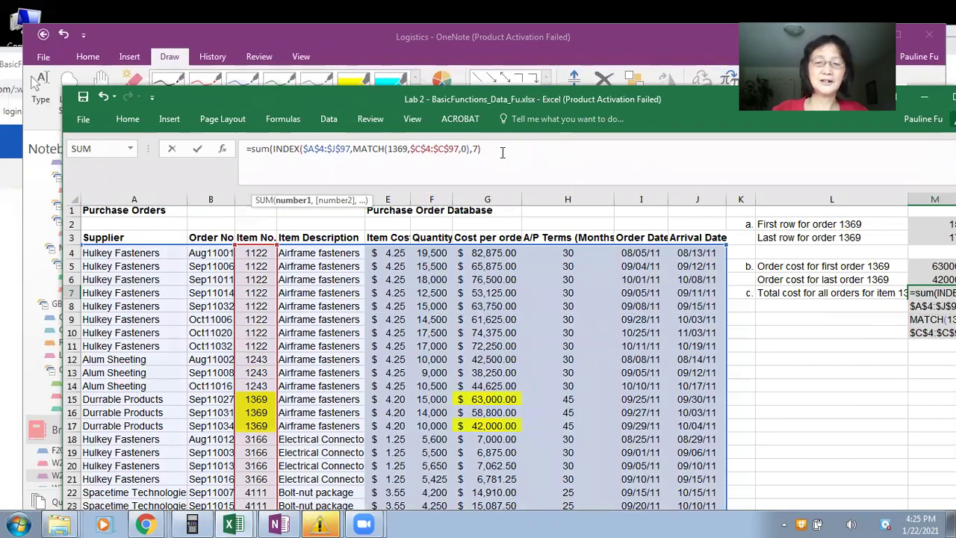
text(,)
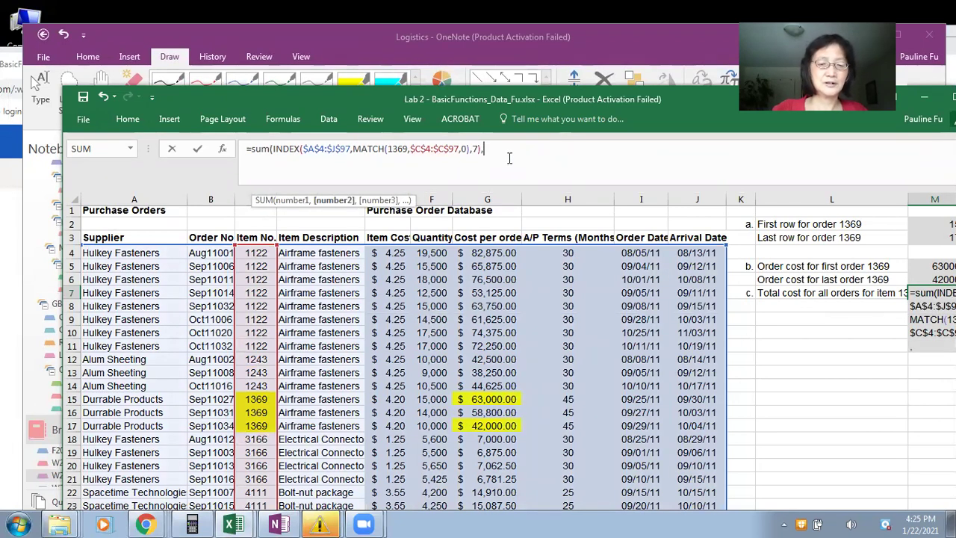
key(ctrl+v)
text())
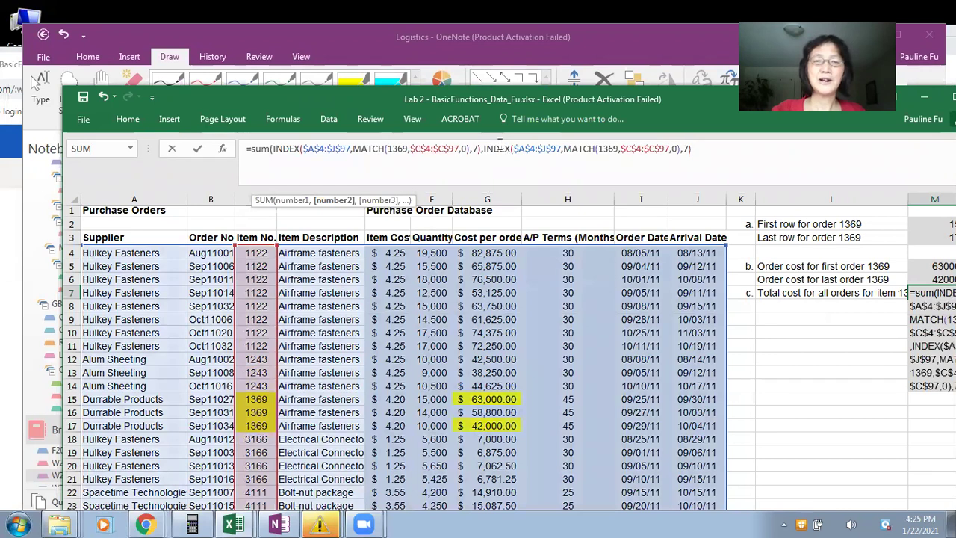
- Set the match type of the second MATCH in the M7 formula to 1
double_click(676, 149)
click(676, 148)
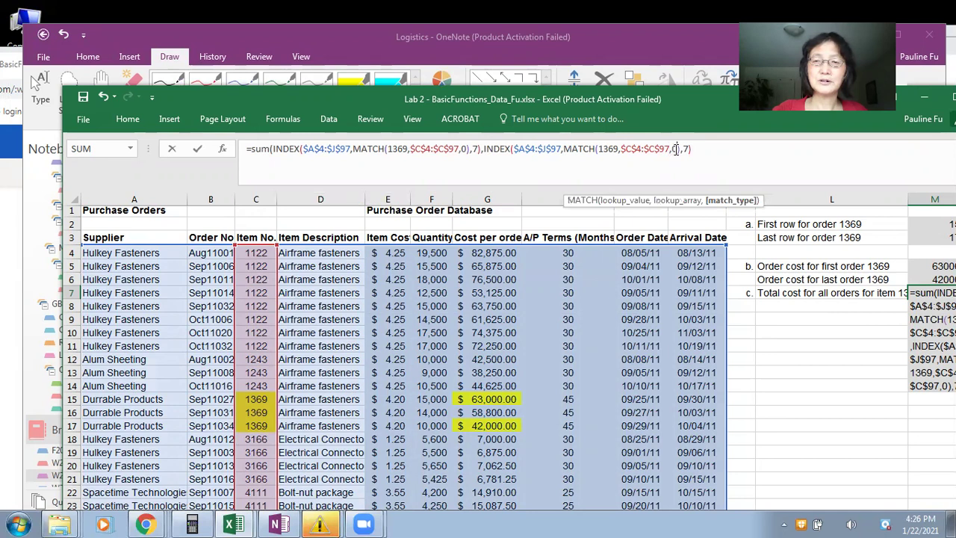
double_click(676, 149)
click(676, 148)
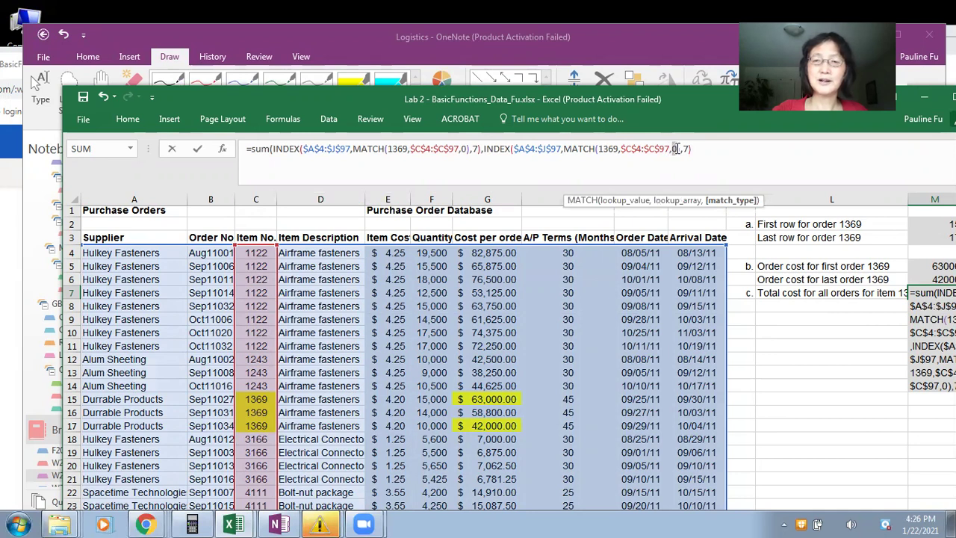
key(BackSpace)
text(1)
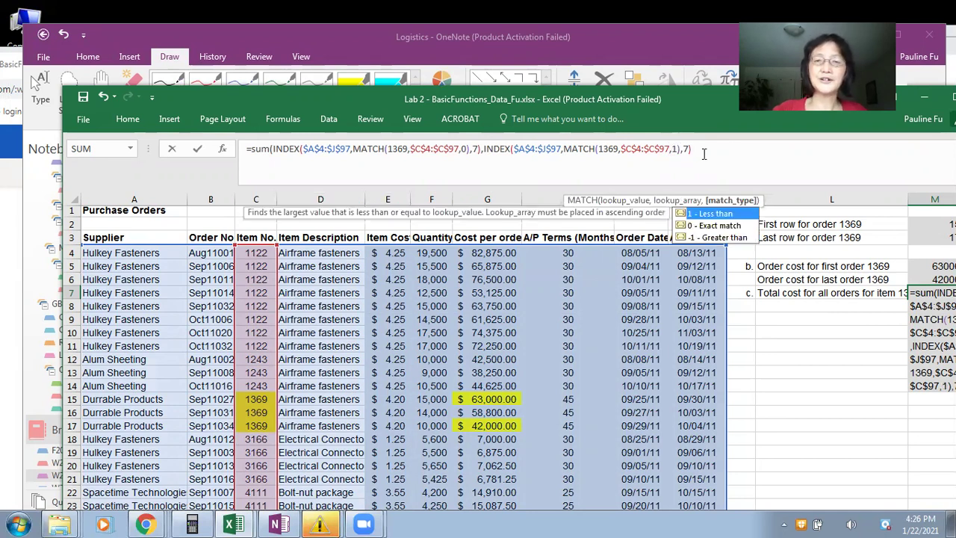
click(729, 149)
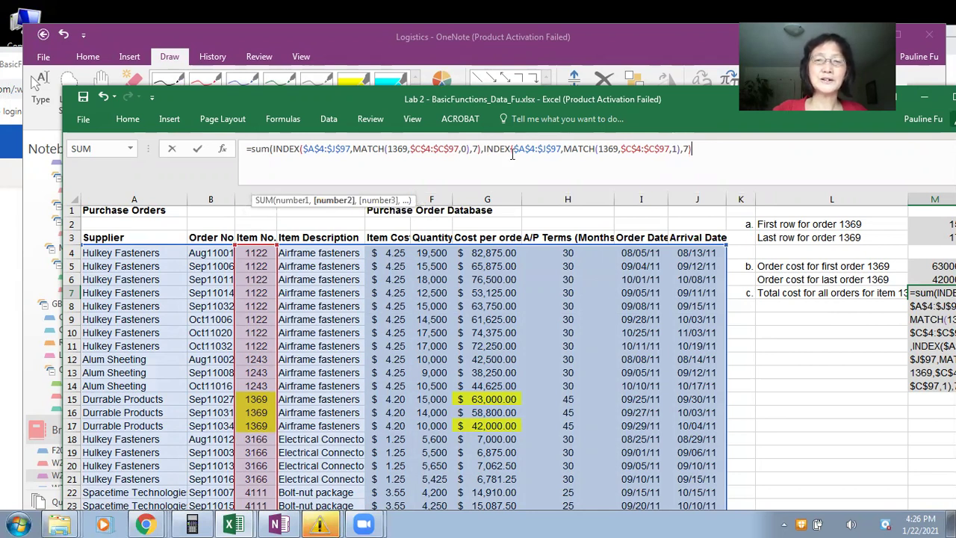
- Replace the comma between the two INDEX functions in M7 with a colon, enter the formula with Excel's suggested correction, and reselect M7
click(480, 149)
key(Delete)
text(:)
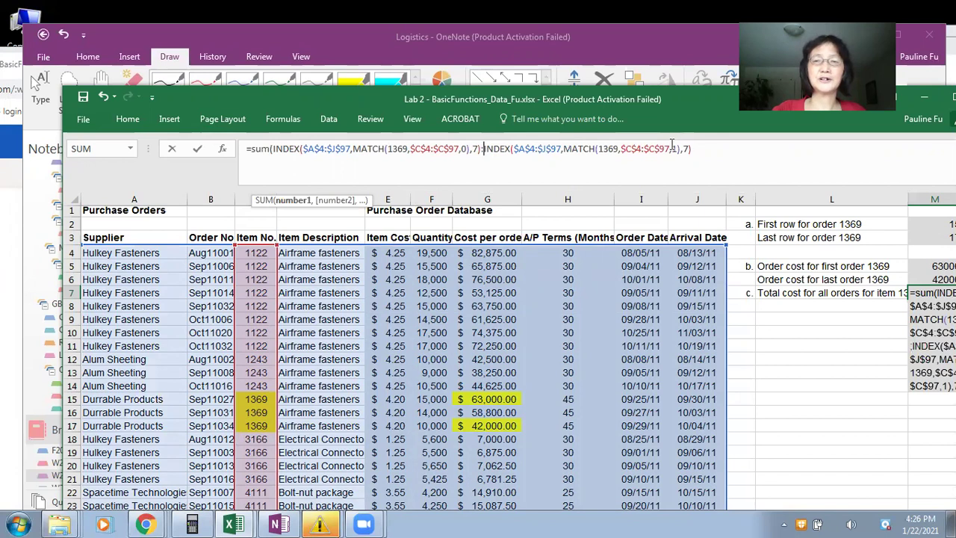
key(Return)
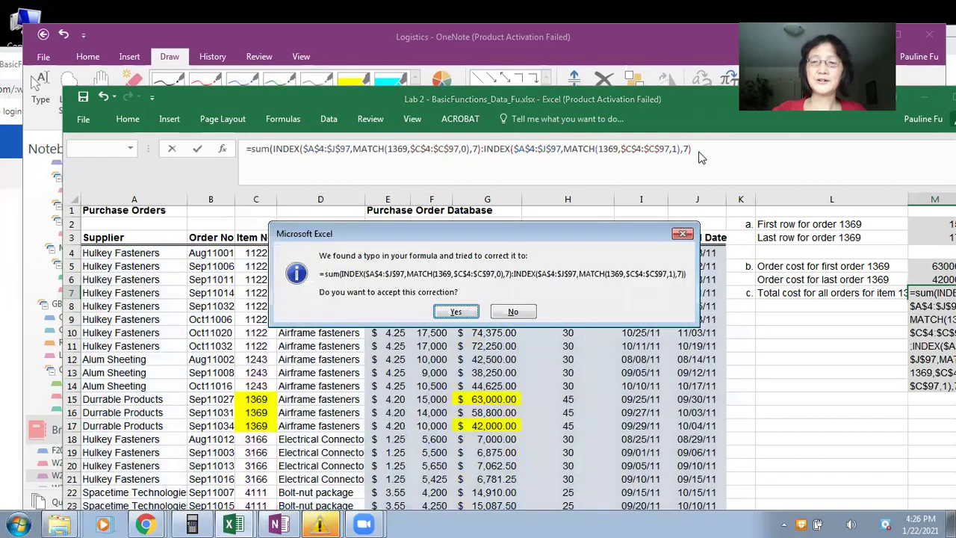
click(461, 312)
drag(711, 100, 601, 95)
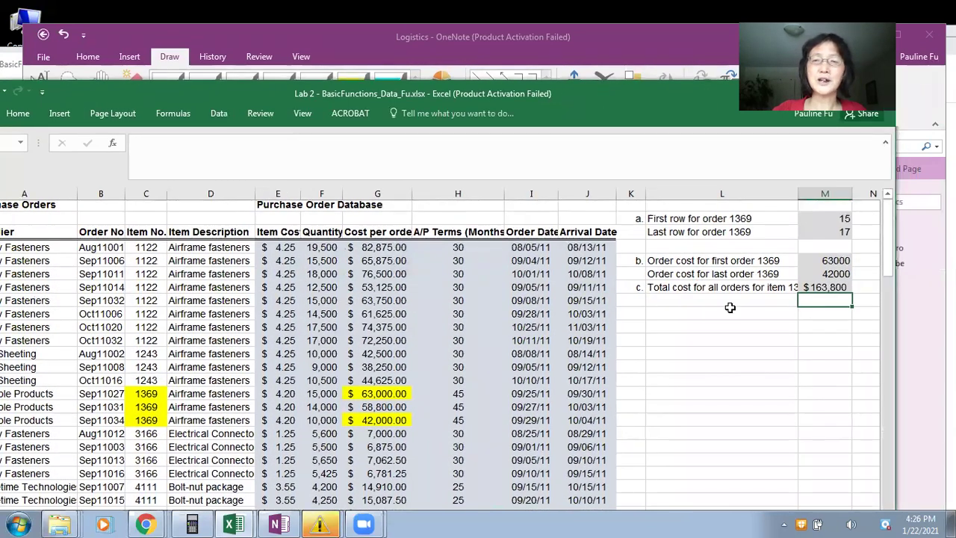
click(820, 286)
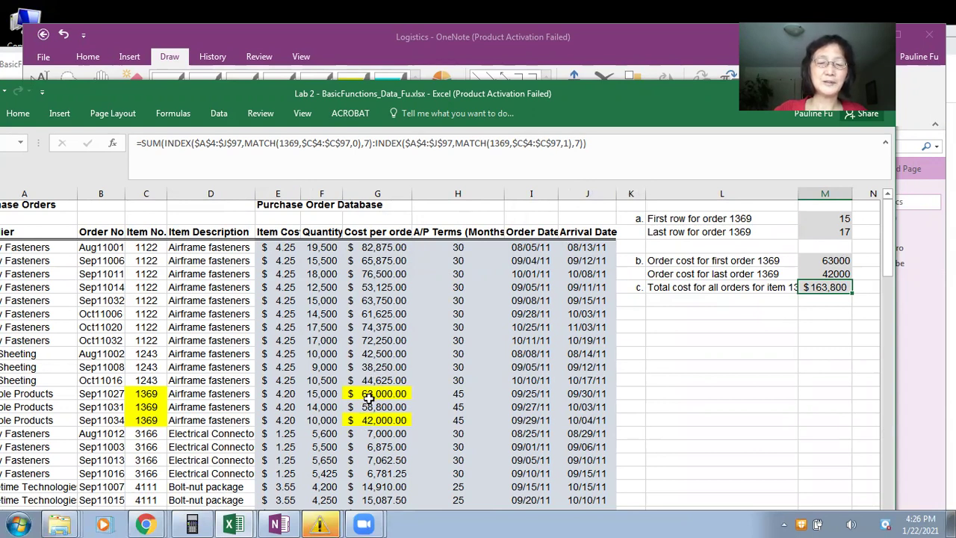
click(689, 302)
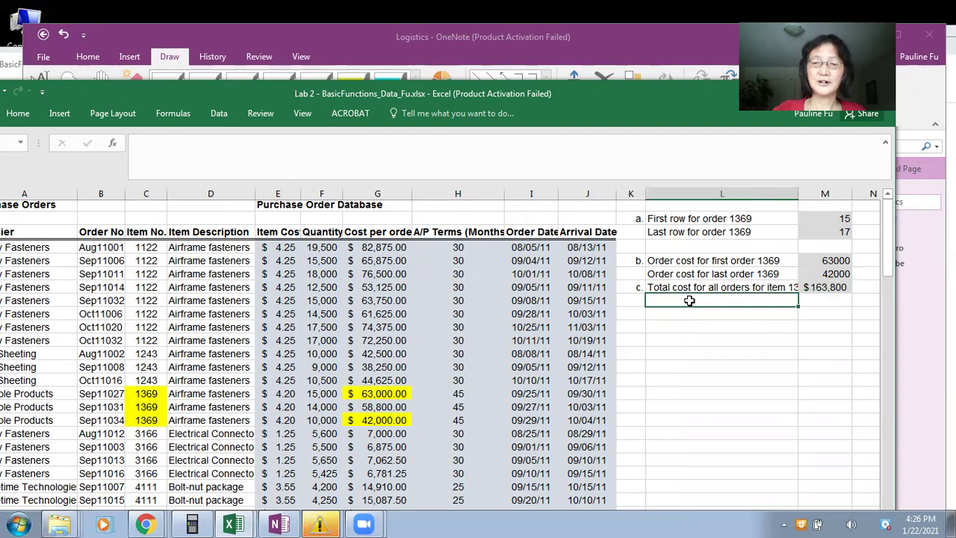
text(=)
scroll(691, 300, down, 7)
text(sum)
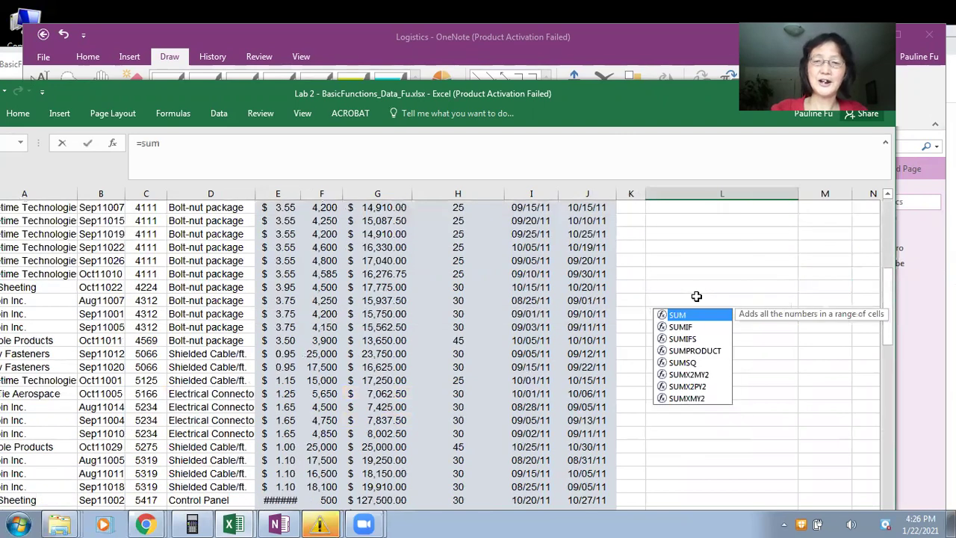
drag(891, 305, 899, 235)
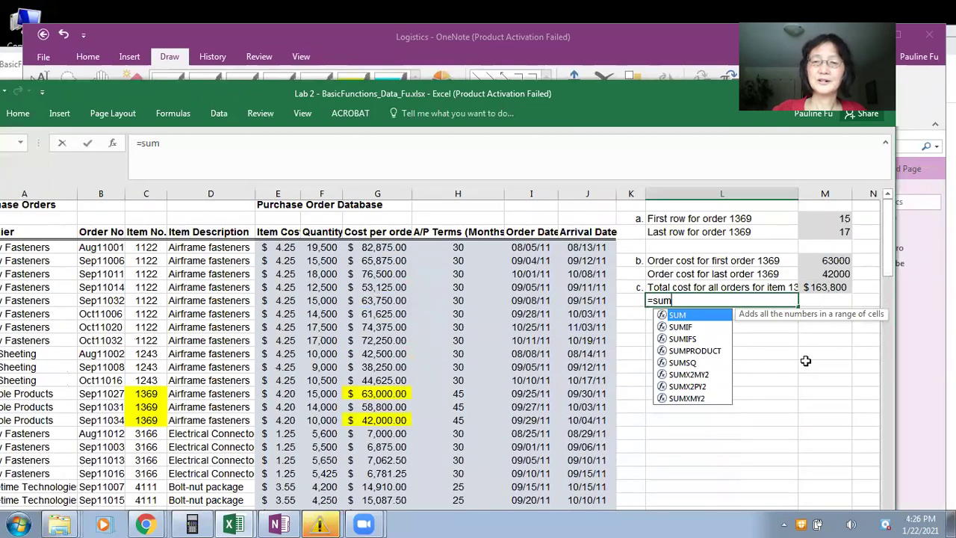
text(()
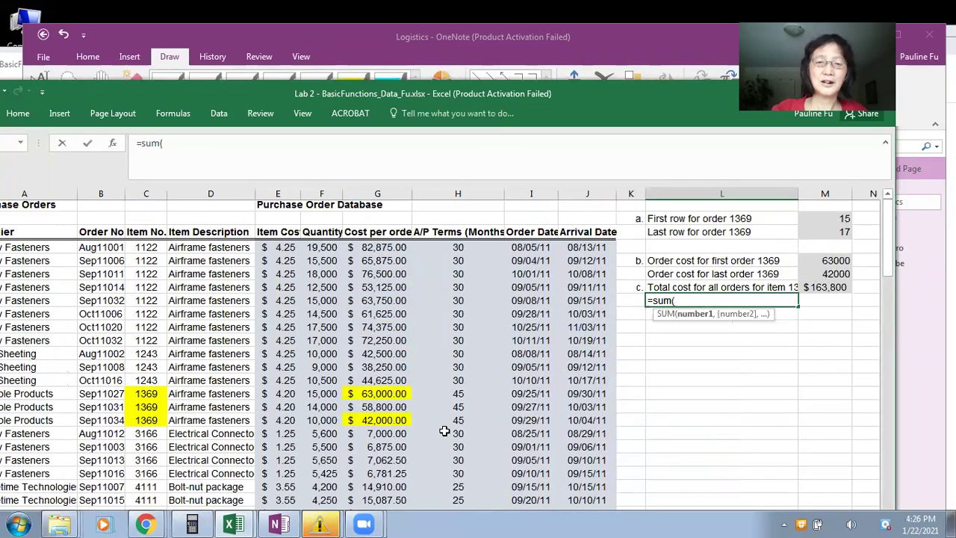
drag(382, 393, 380, 420)
click(380, 421)
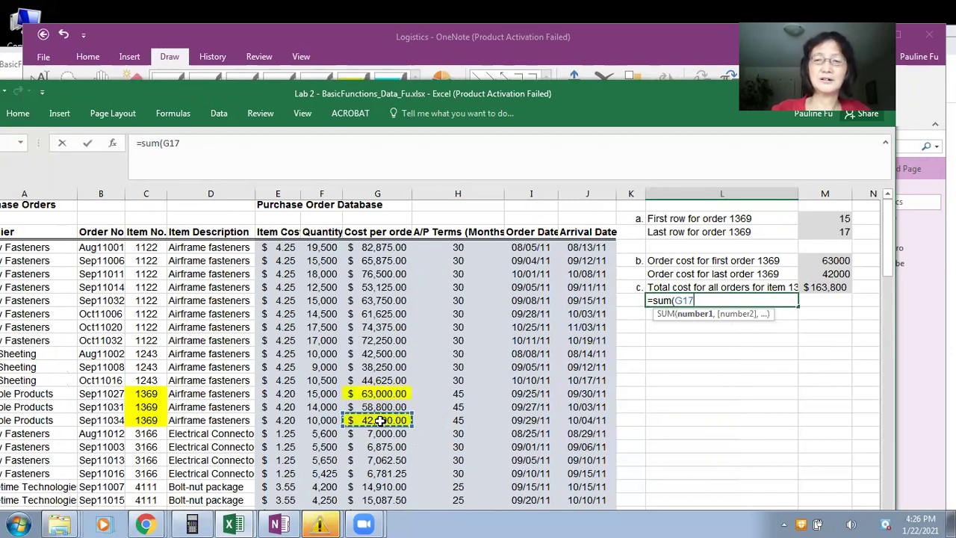
key(Return)
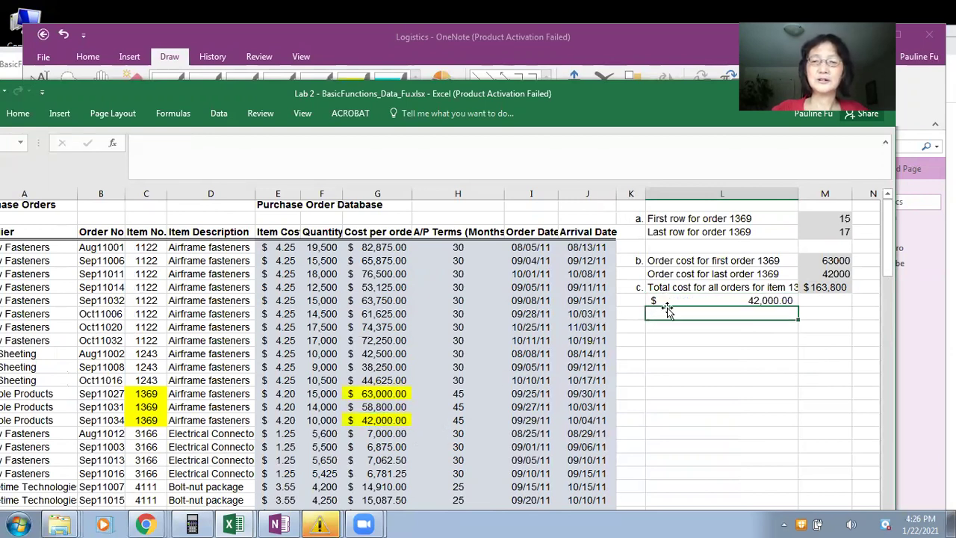
- Replace the formula in L8 with =SUM(G15:G17) to validate item 1369's total cost, and reselect M7 for comparison
click(706, 300)
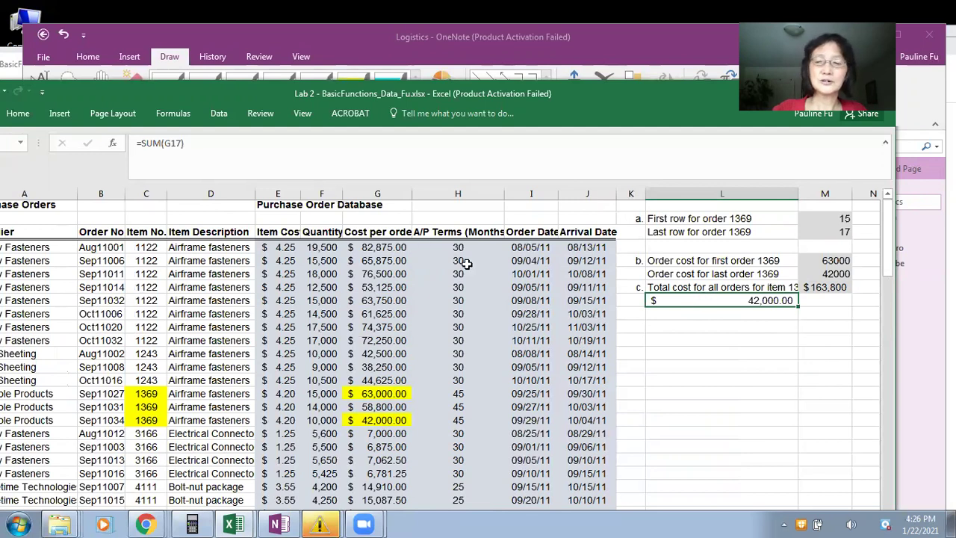
key(Delete)
text(=sum()
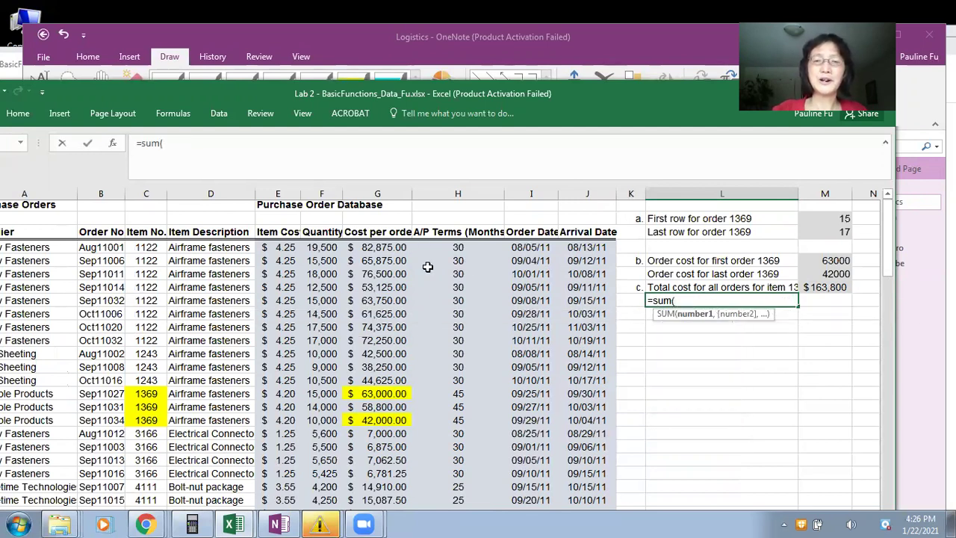
click(380, 393)
drag(379, 392, 374, 420)
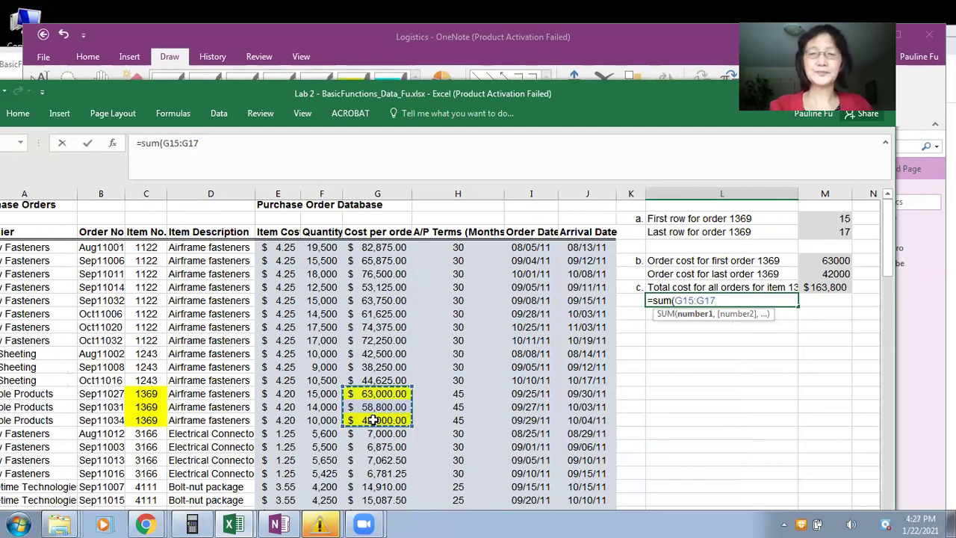
key(Return)
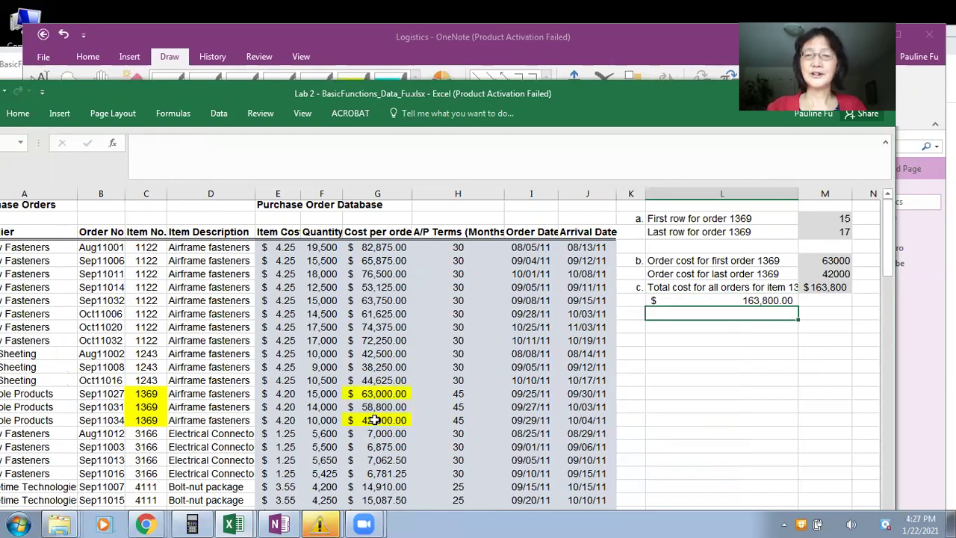
click(823, 283)
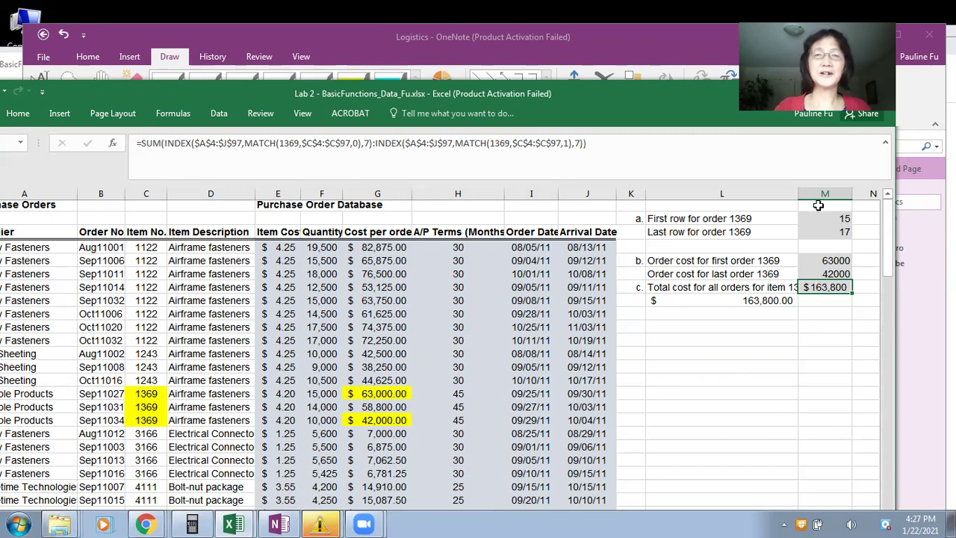
click(564, 19)
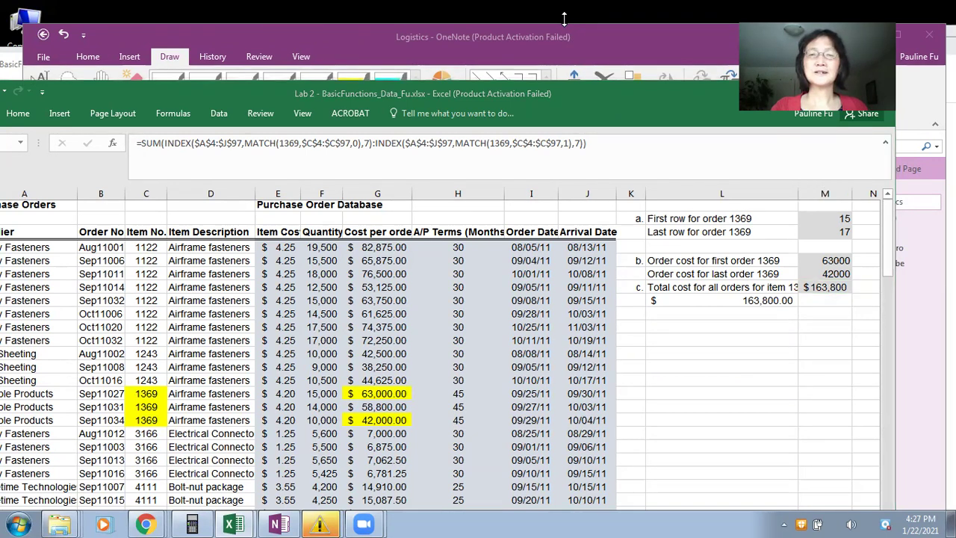